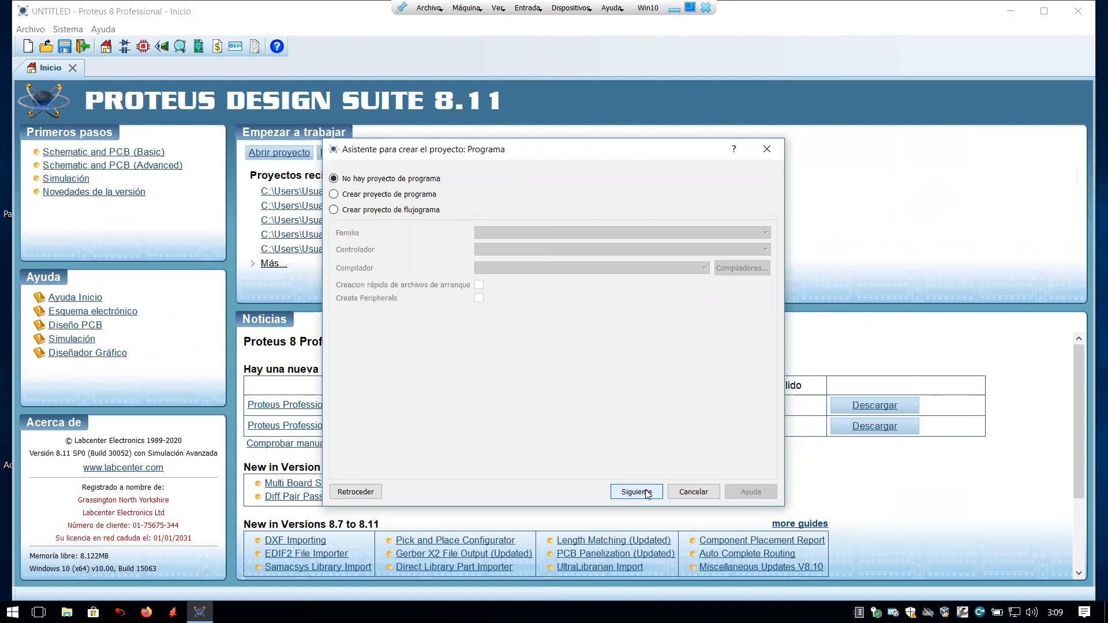
Step: Finish creating the FlipFlip-Tipo_D project with a schematic and no firmware project
click(647, 492)
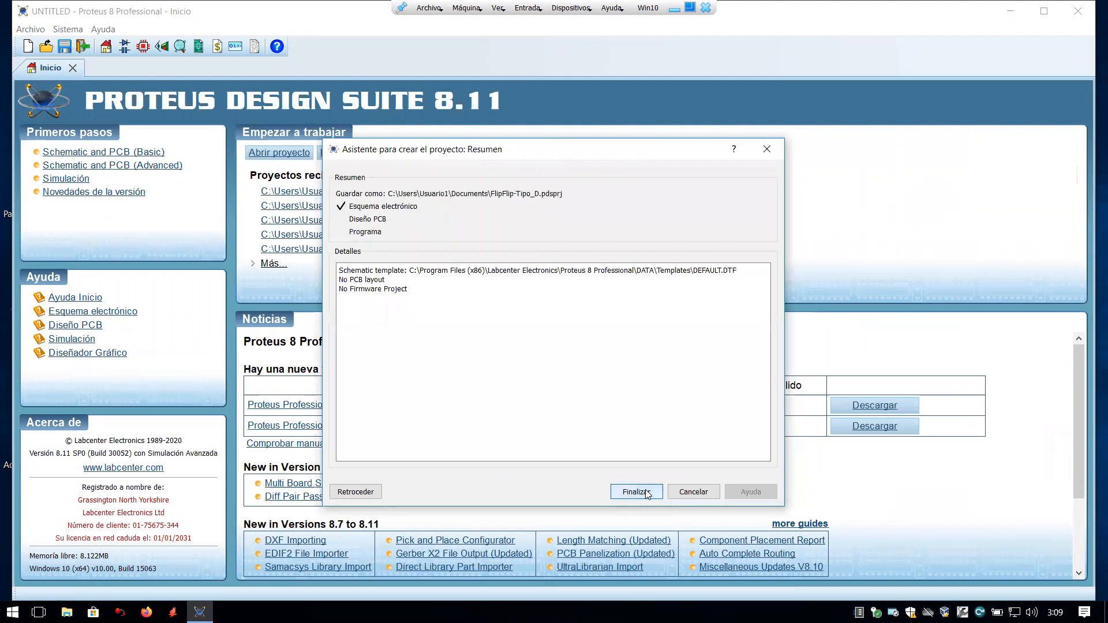
click(646, 492)
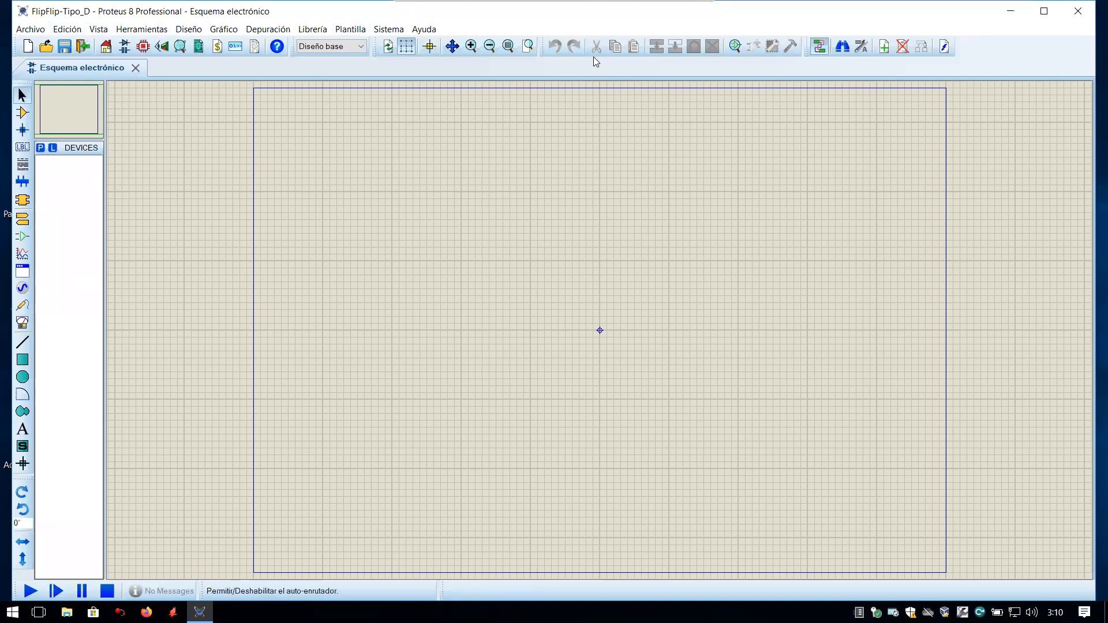
Step: Search the component library for "latch" and add the 74HCT373 octal D-type transparent latch to the device list
click(22, 116)
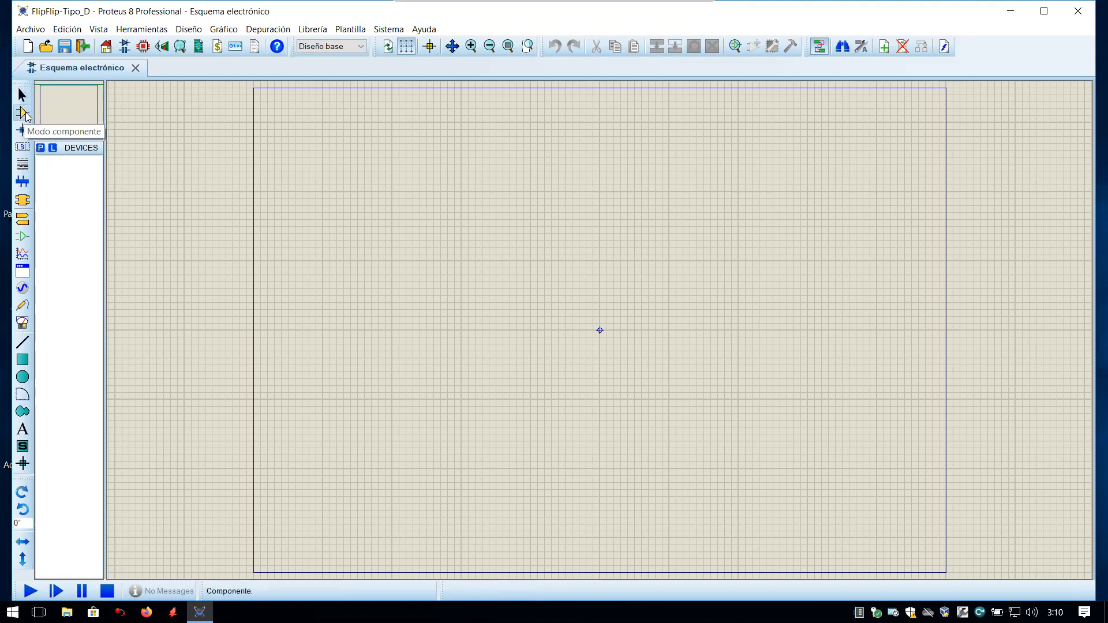
click(41, 149)
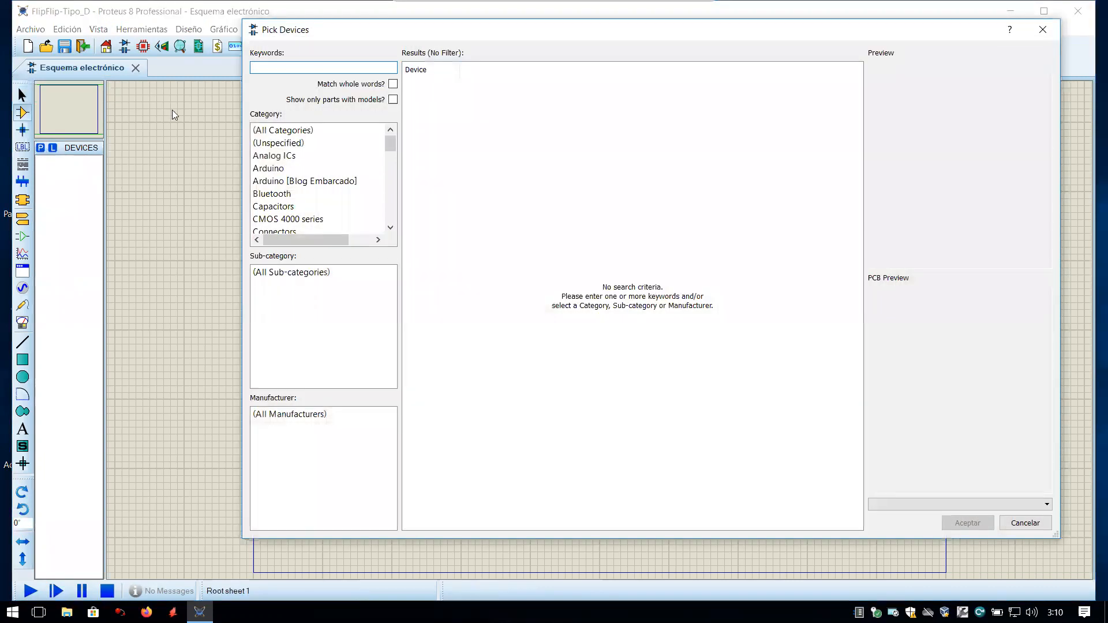
drag(358, 36, 359, 58)
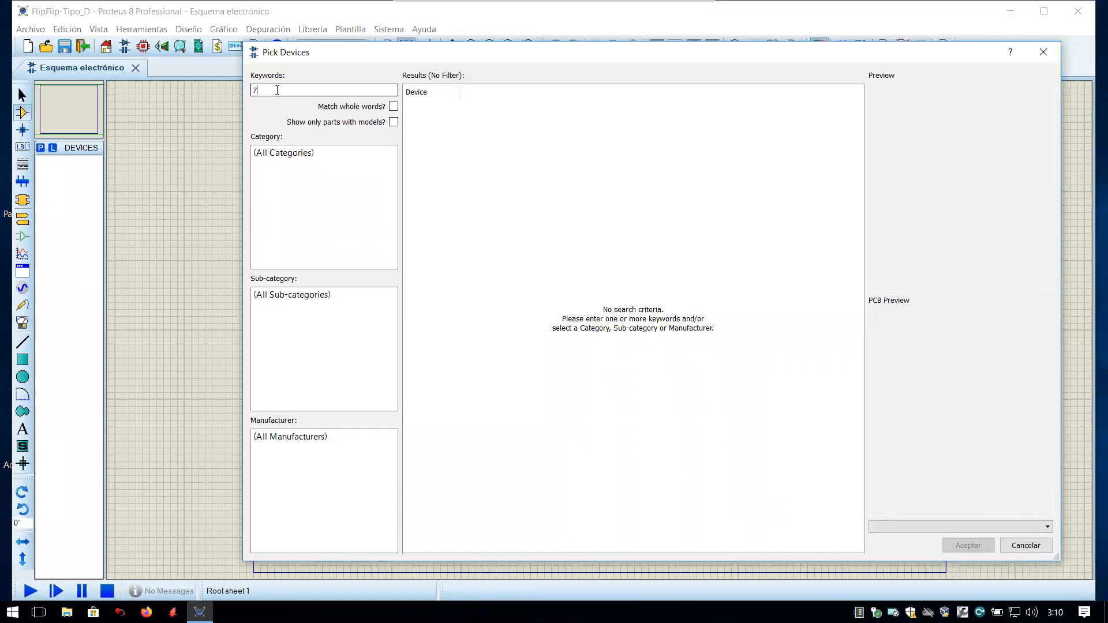
key(BackSpace)
key(BackSpace)
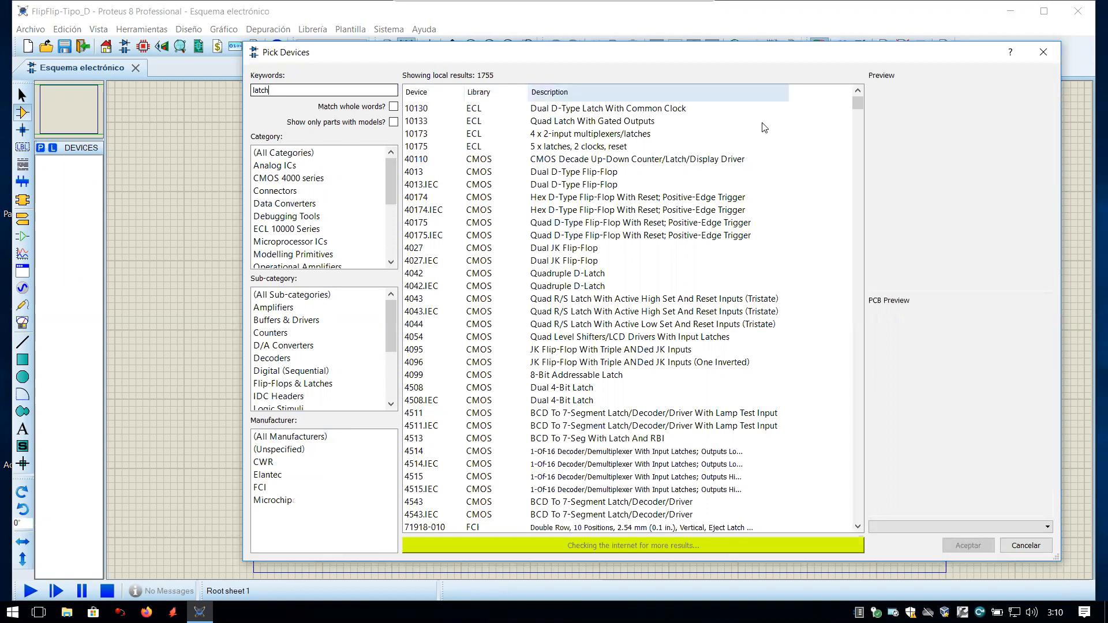
drag(859, 105, 860, 155)
scroll(426, 398, down, 3)
scroll(425, 386, down, 18)
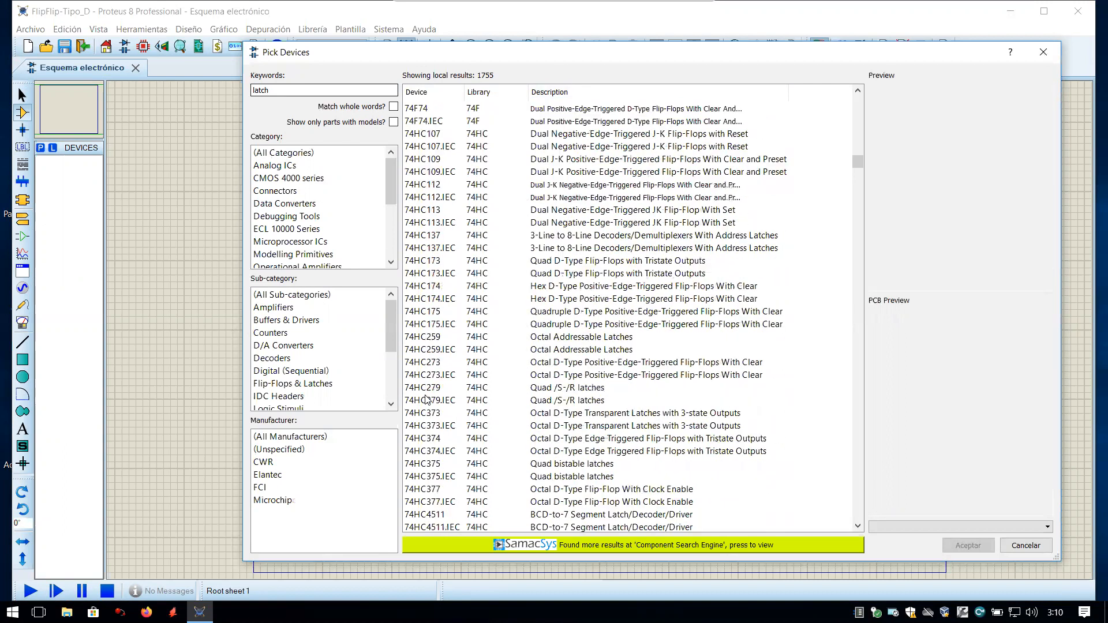
scroll(426, 398, down, 4)
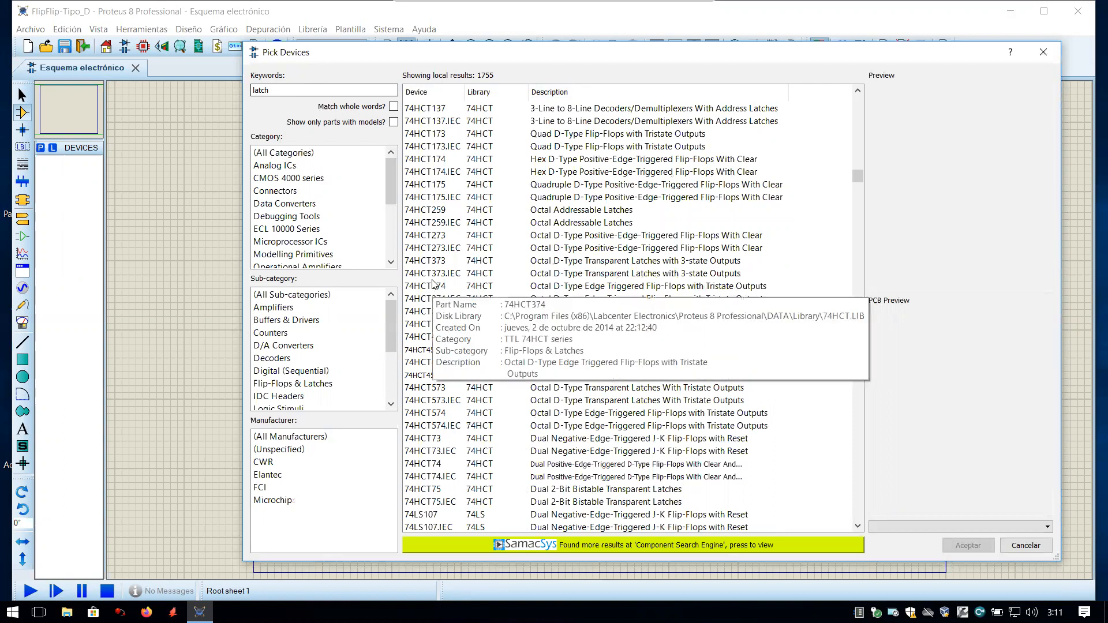
click(438, 263)
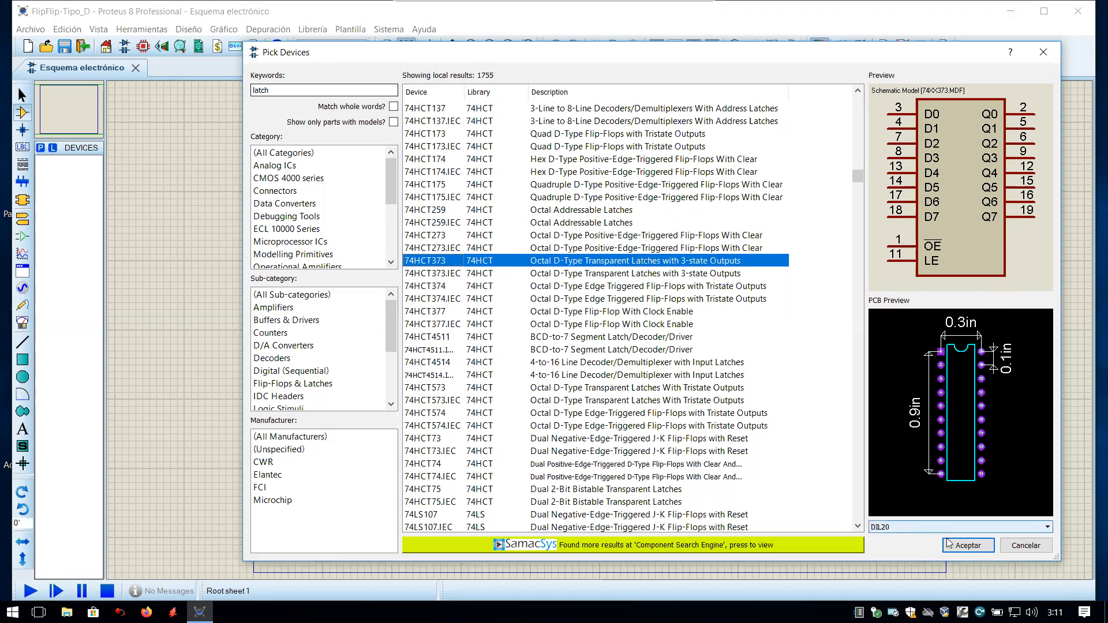
double_click(430, 262)
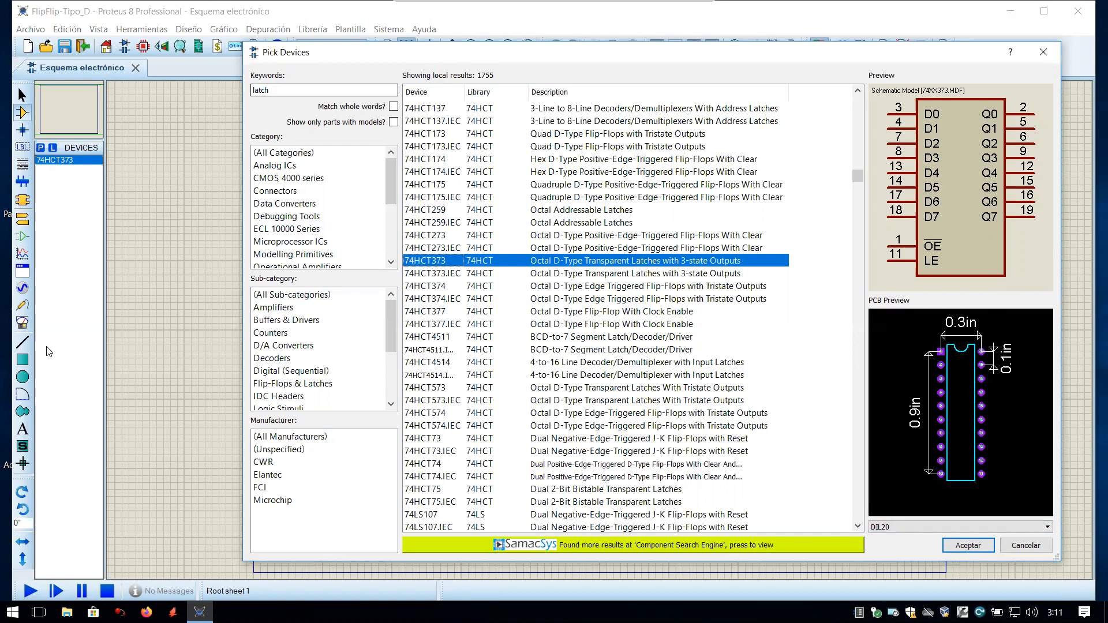
Step: Search for "dipsw" and add the DIPSWC_8 interactive DIP switch with 8 common elements to the device list
double_click(286, 88)
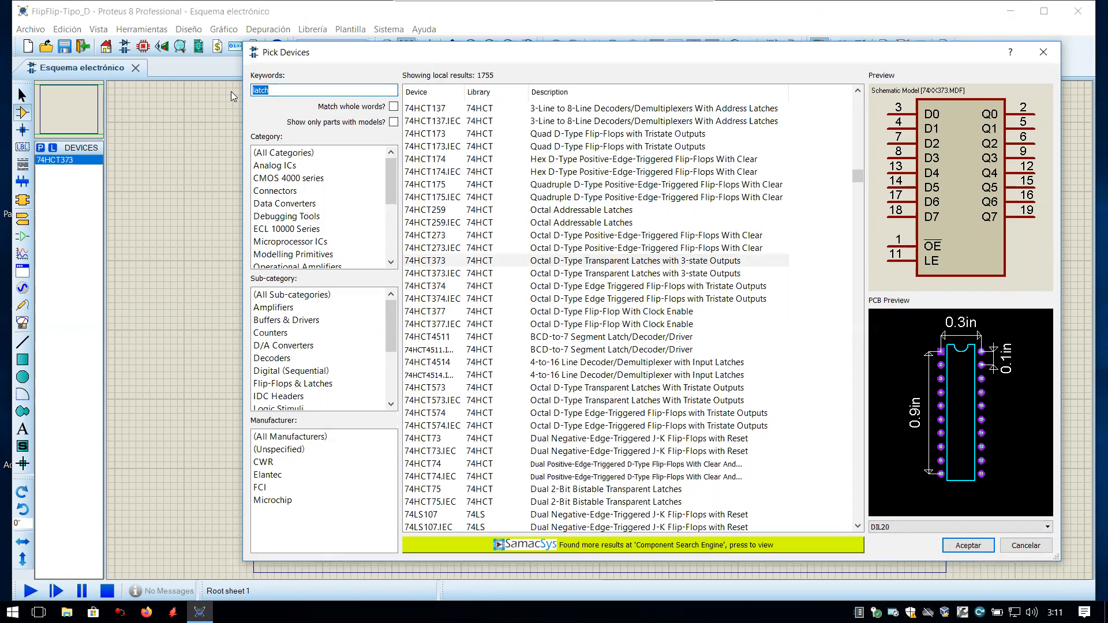
text(dipsw)
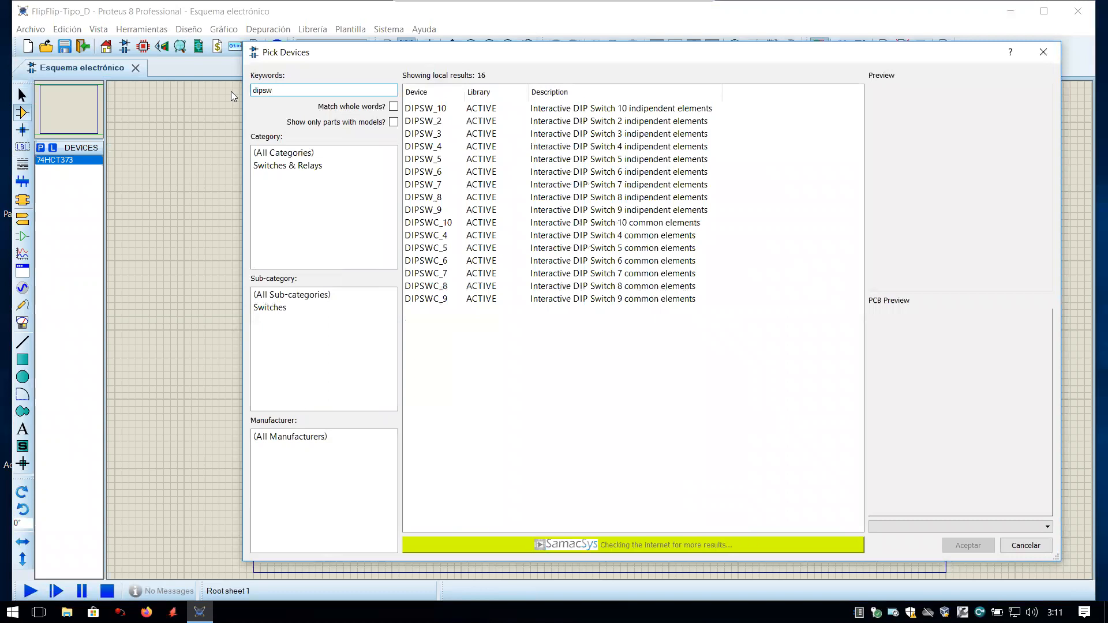
click(425, 288)
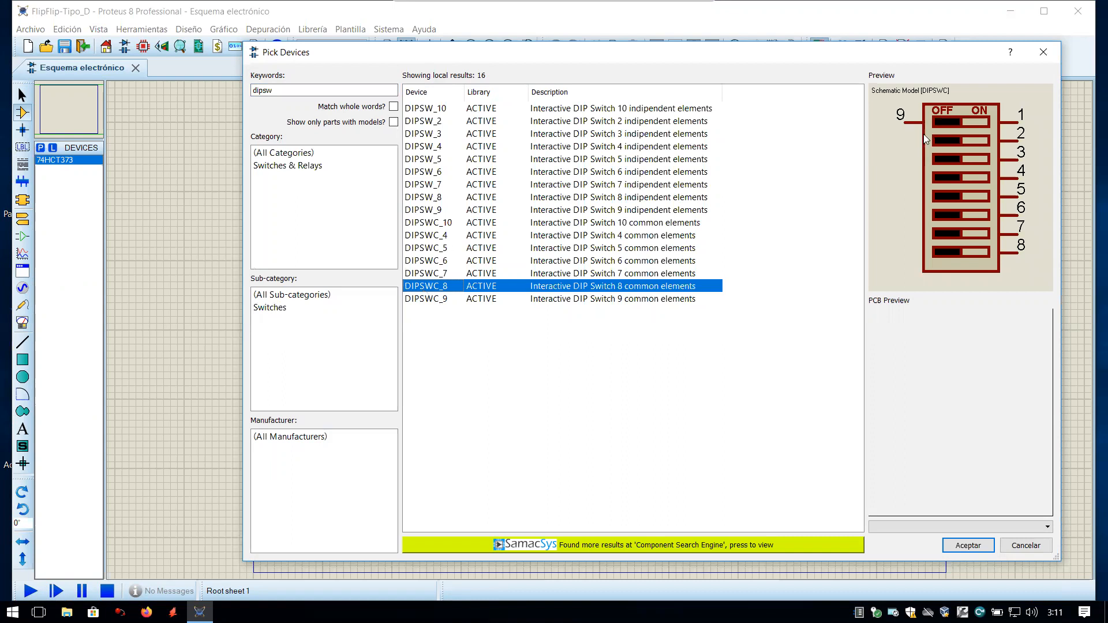
double_click(438, 287)
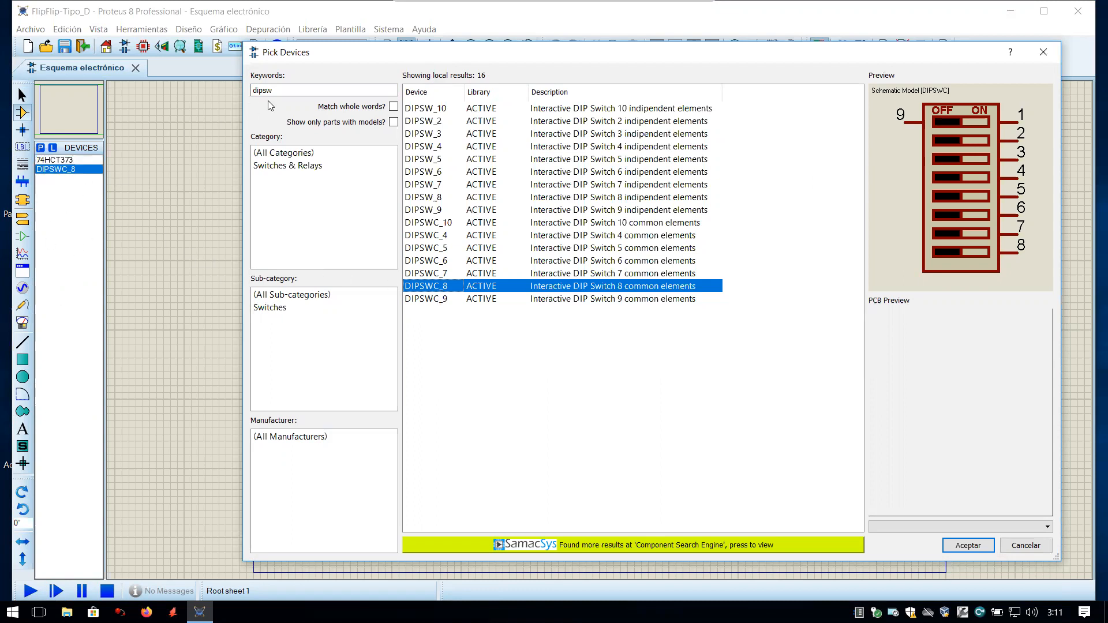
Step: Search for "led", compare the LED bargraph displays and add the green LED-BARGRAPH-GRN to the device list
drag(279, 91, 234, 93)
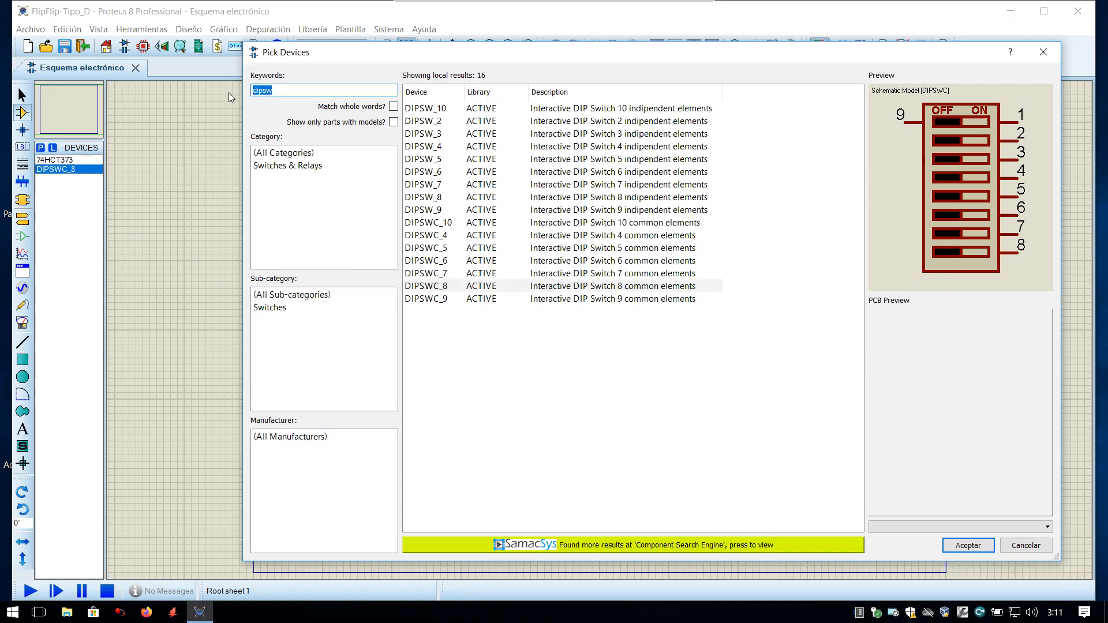
key(BackSpace)
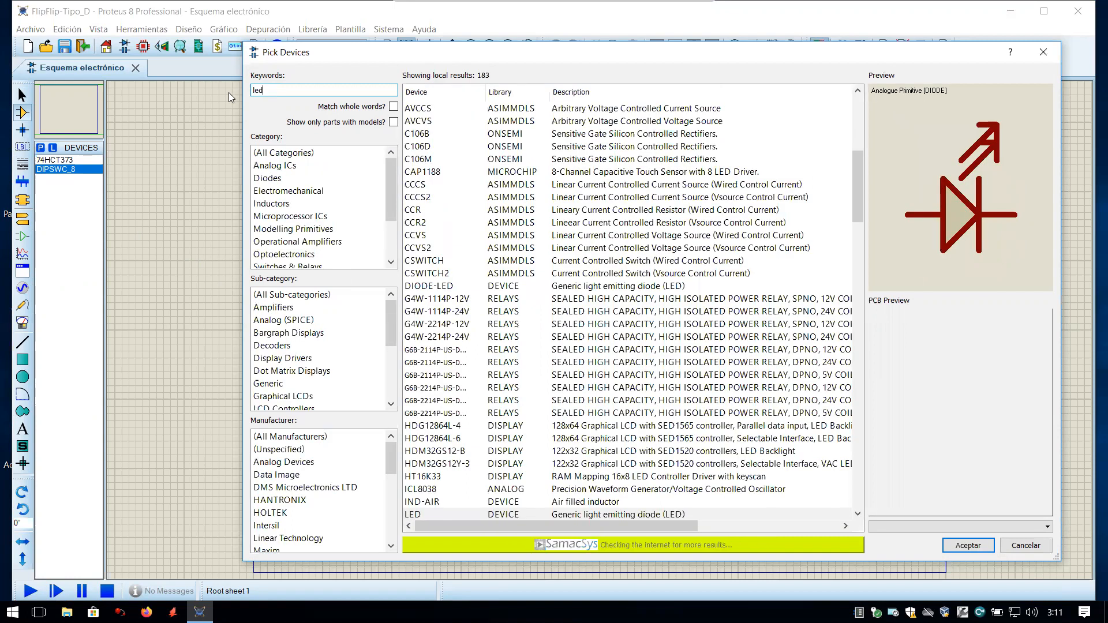
drag(856, 177, 858, 221)
click(437, 376)
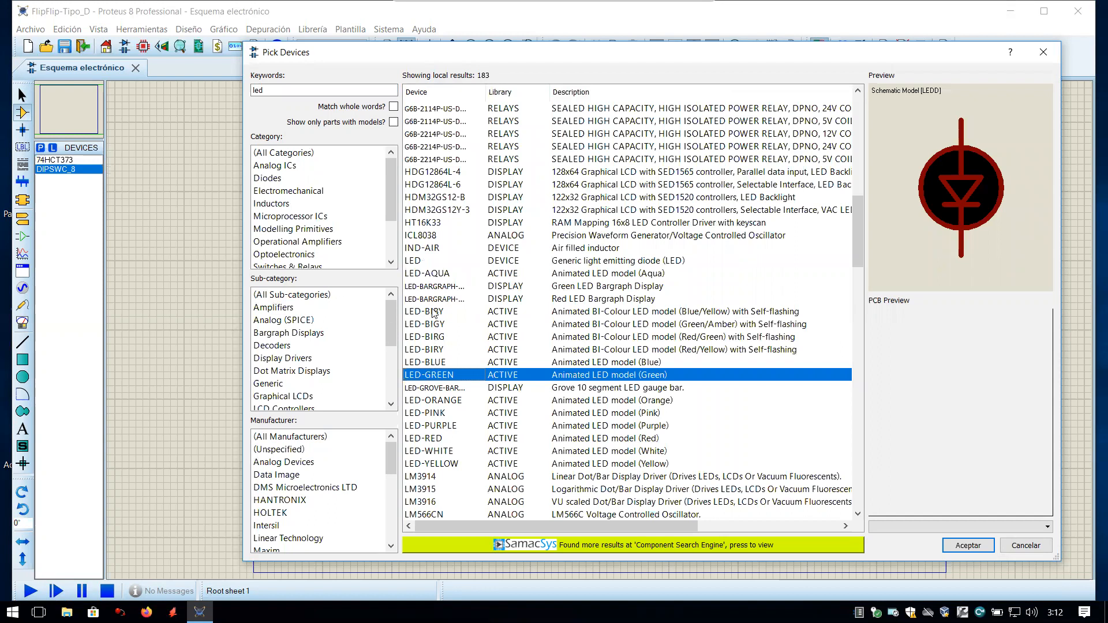
click(435, 287)
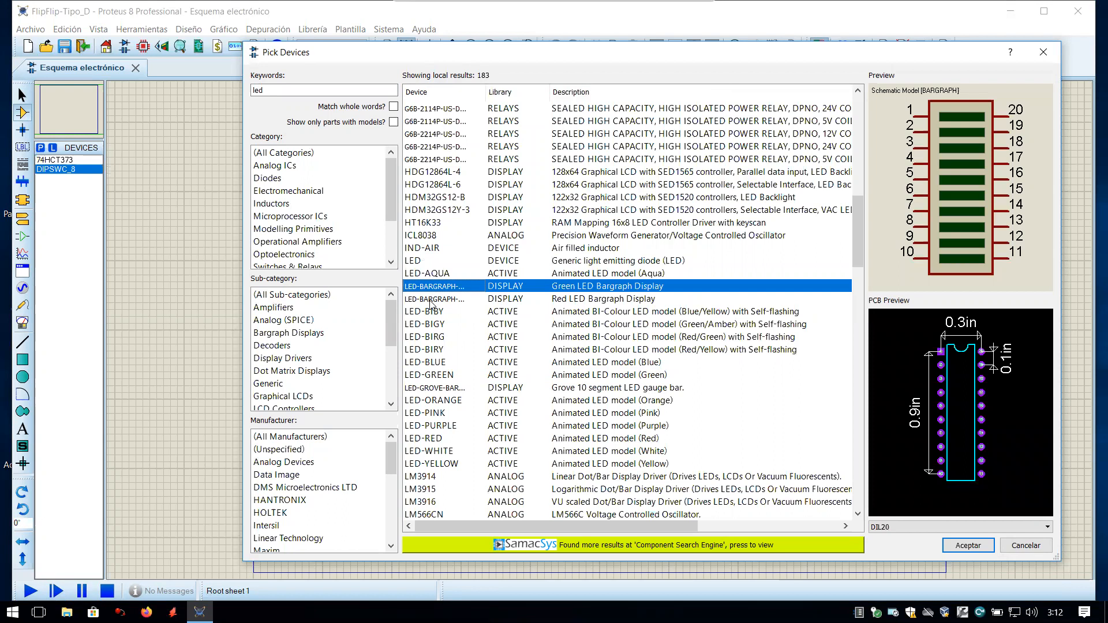
drag(488, 93, 515, 93)
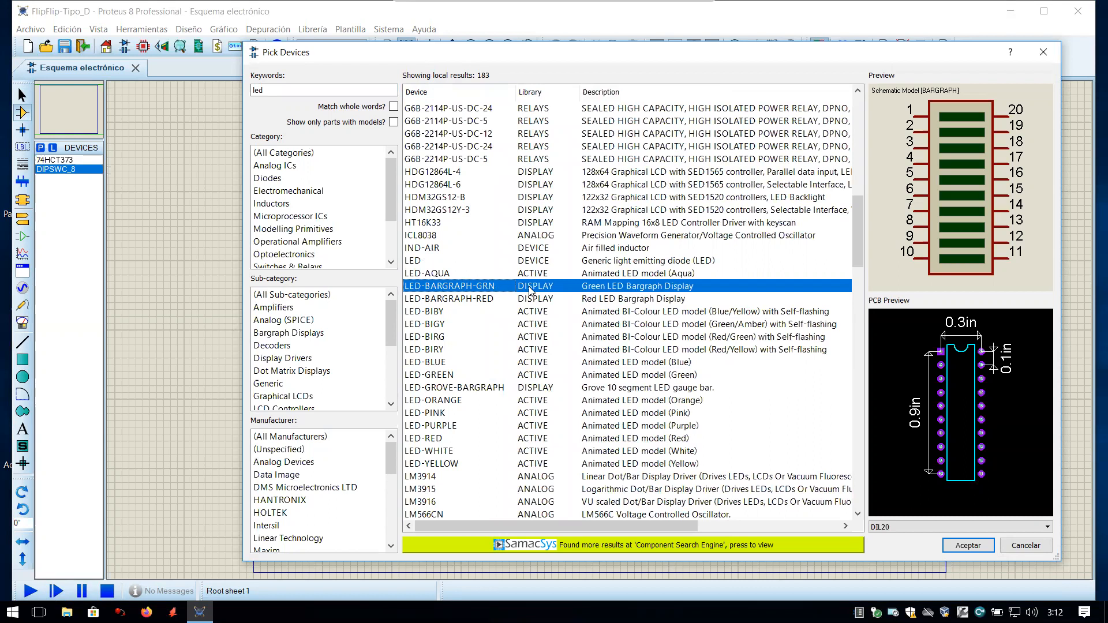
click(469, 302)
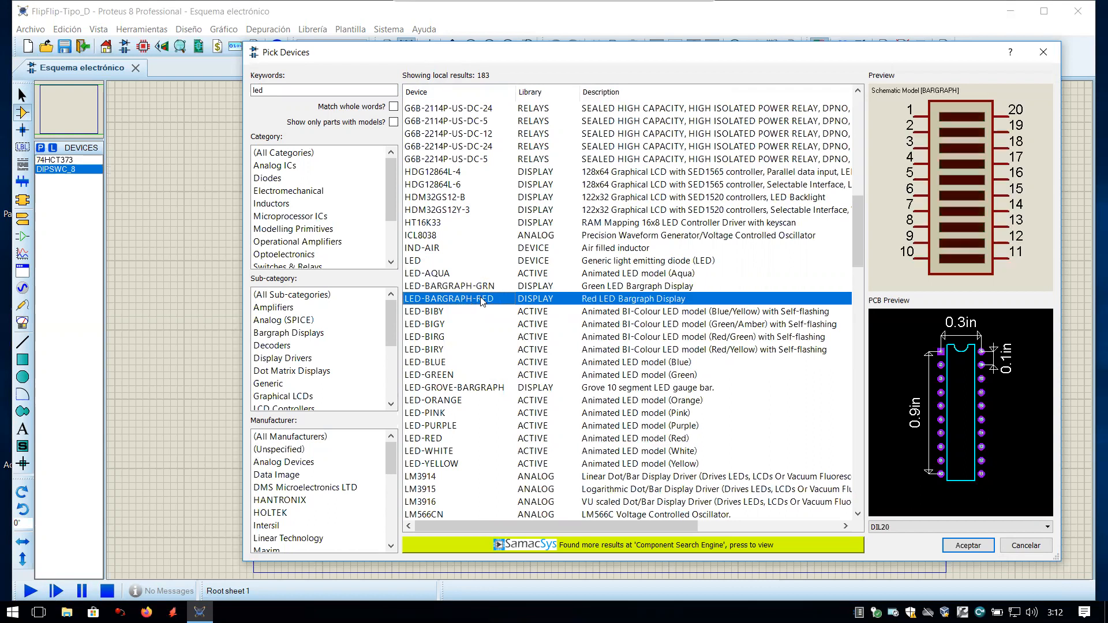
click(477, 287)
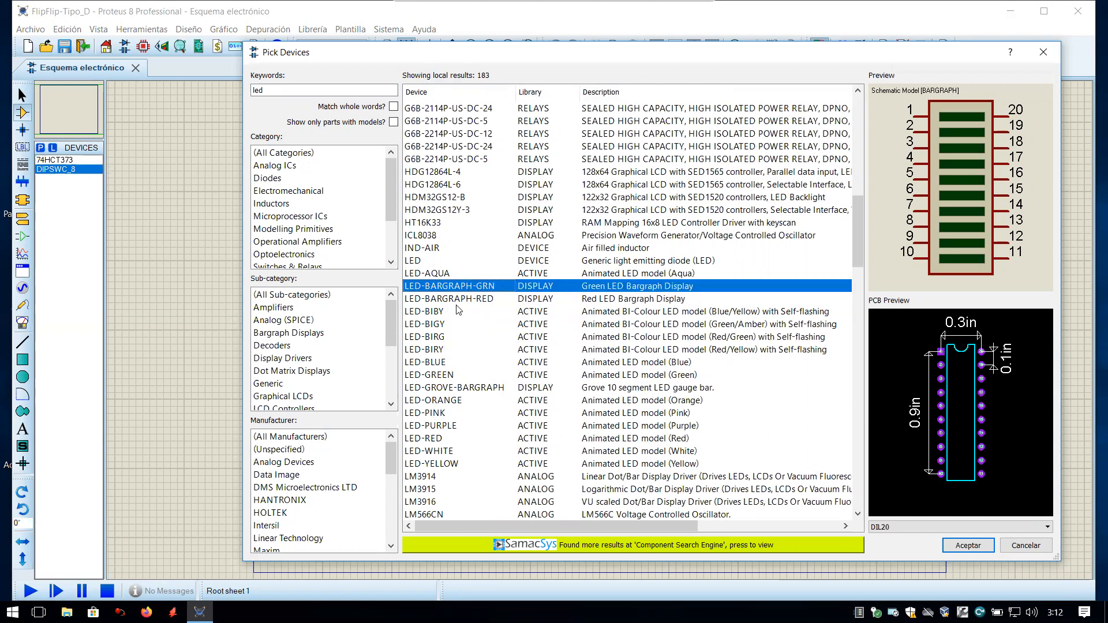
double_click(462, 287)
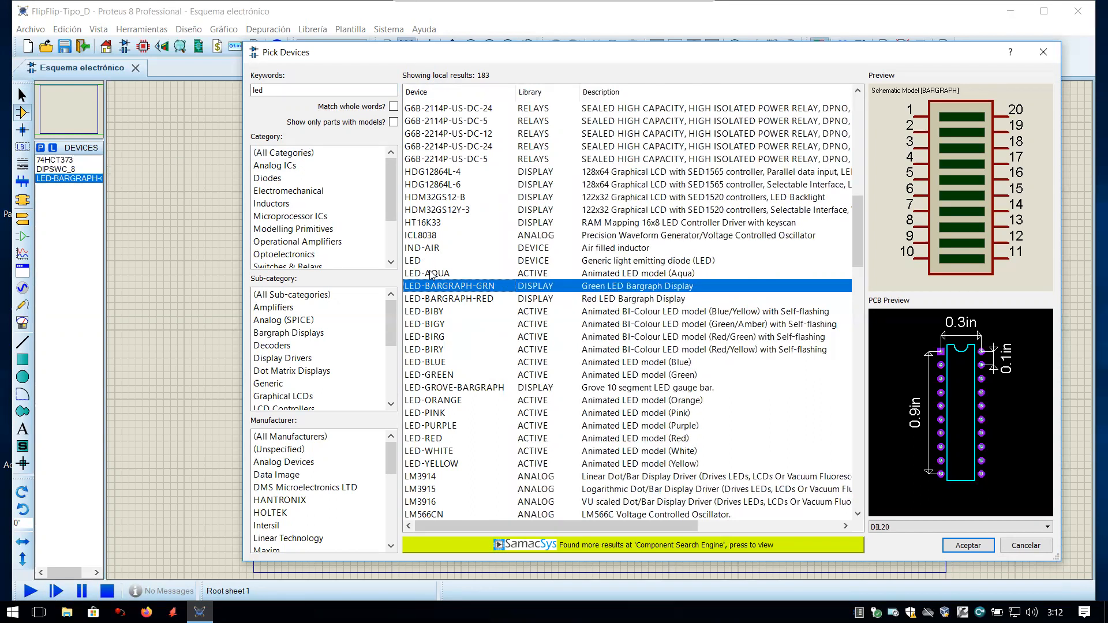
Step: Add the animated LED models LED-GREEN and LED-RED to the device list
scroll(430, 276, up, 2)
scroll(430, 276, up, 15)
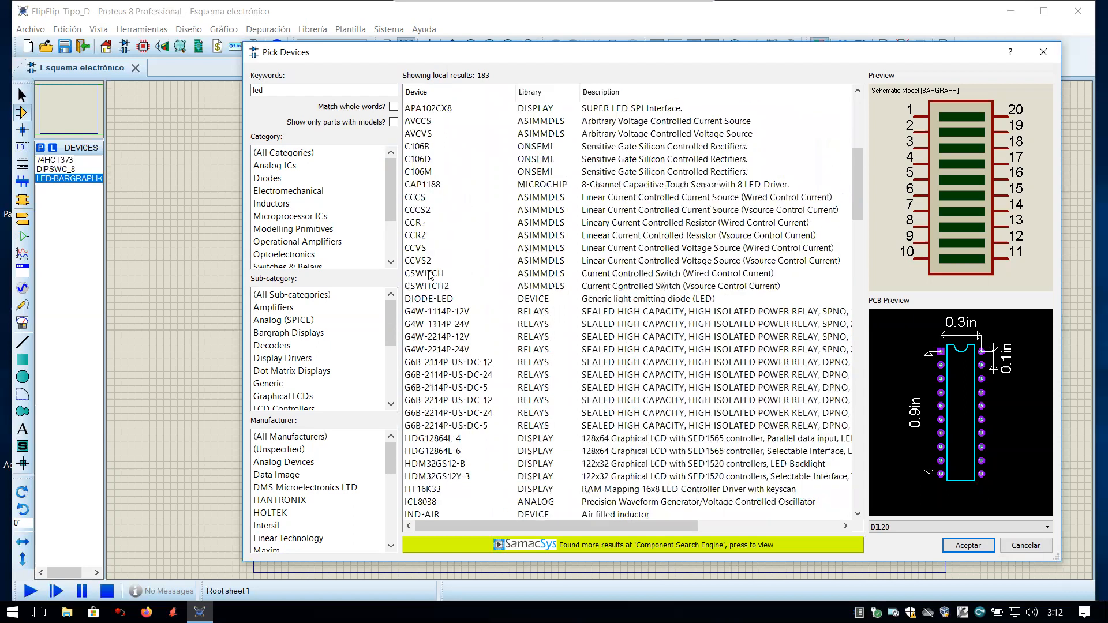
scroll(430, 276, down, 14)
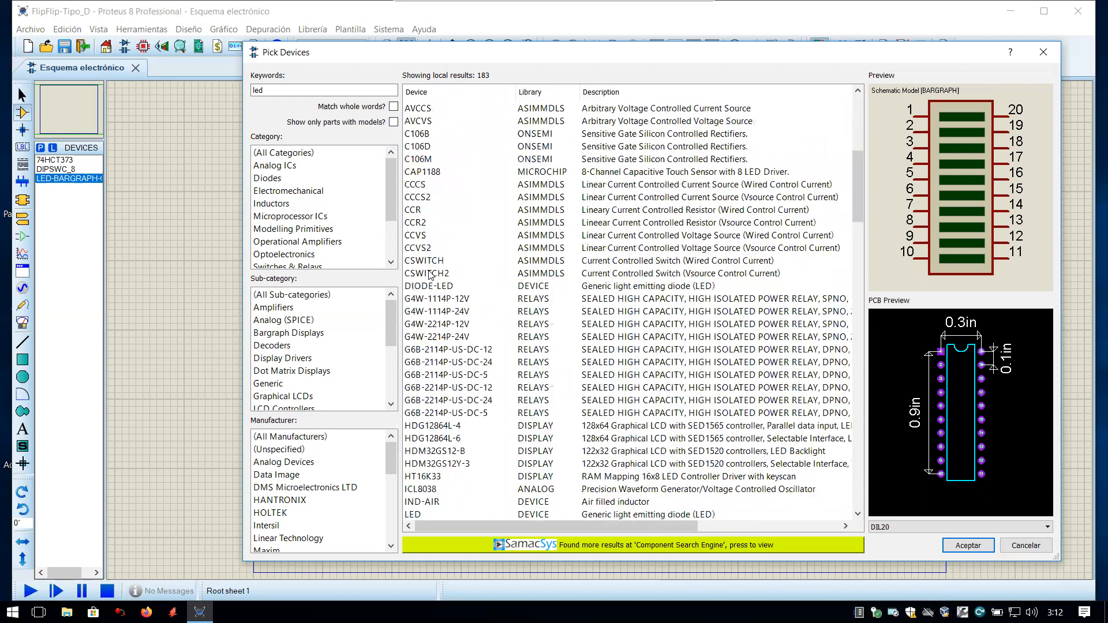
scroll(433, 425, down, 2)
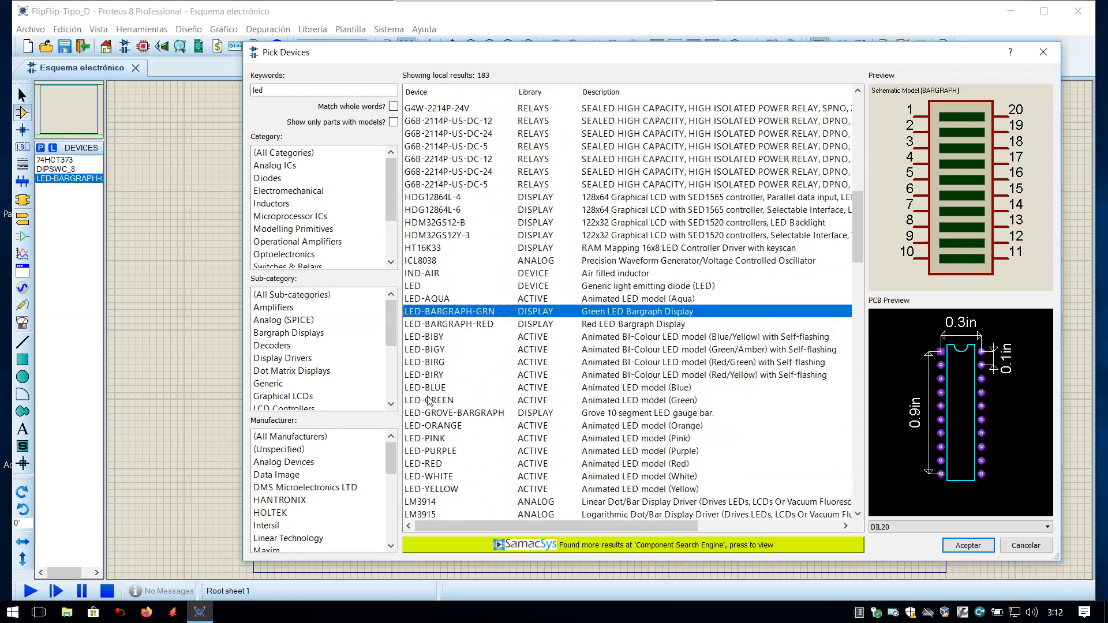
click(432, 403)
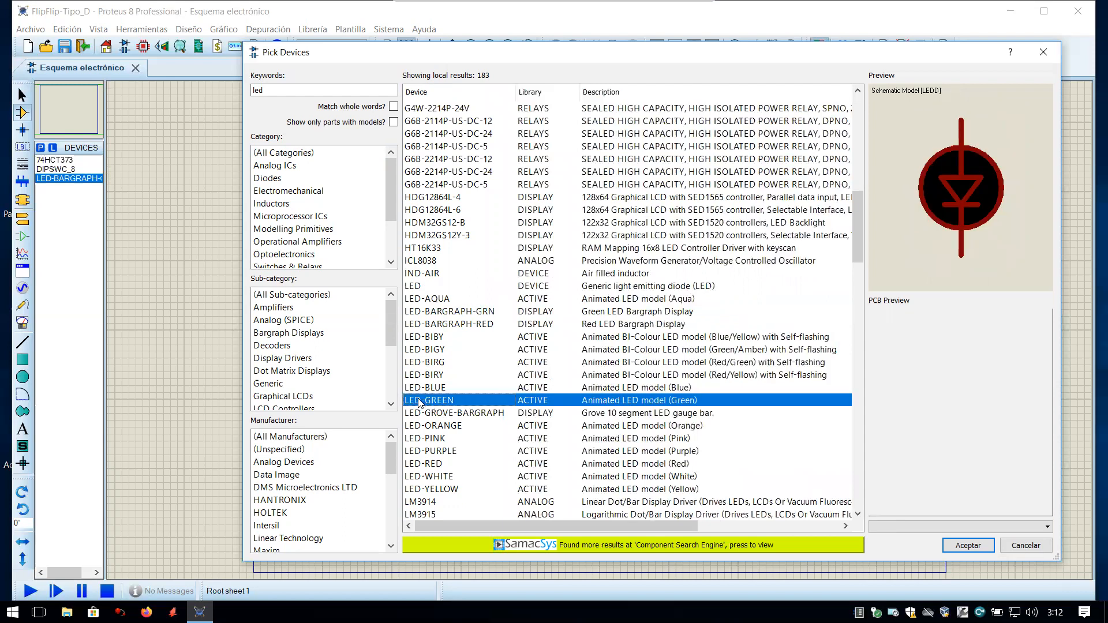
double_click(419, 403)
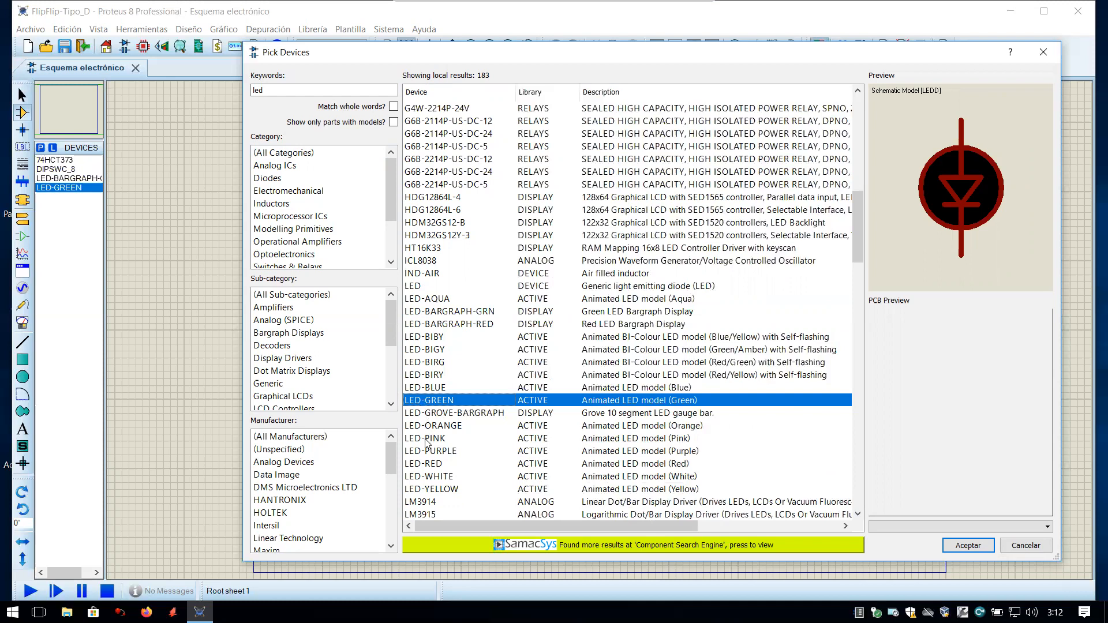
click(429, 465)
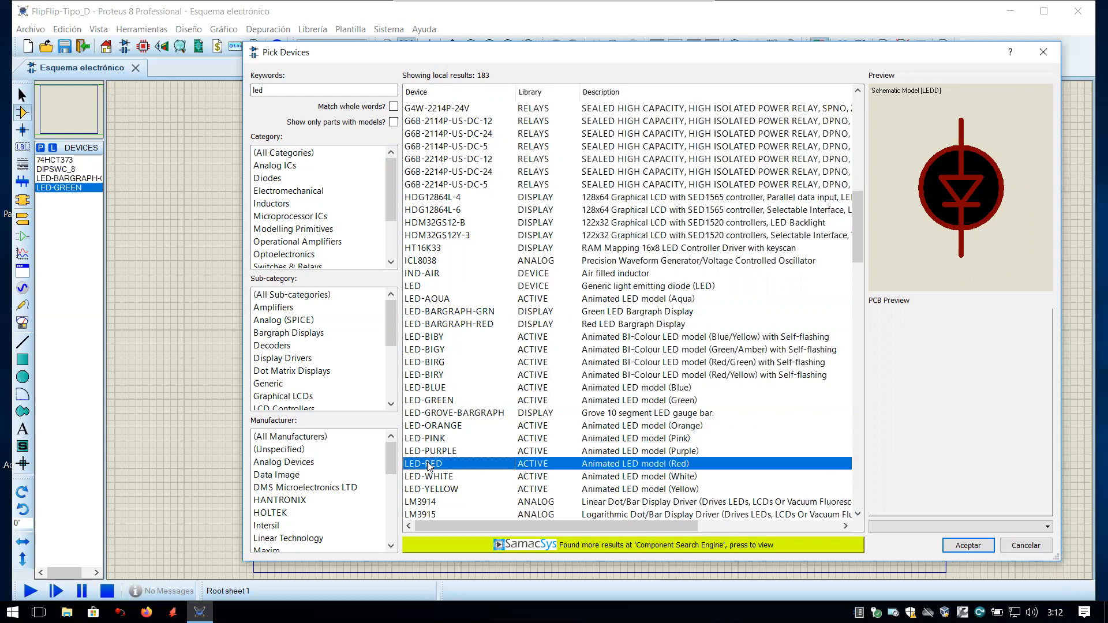
double_click(428, 465)
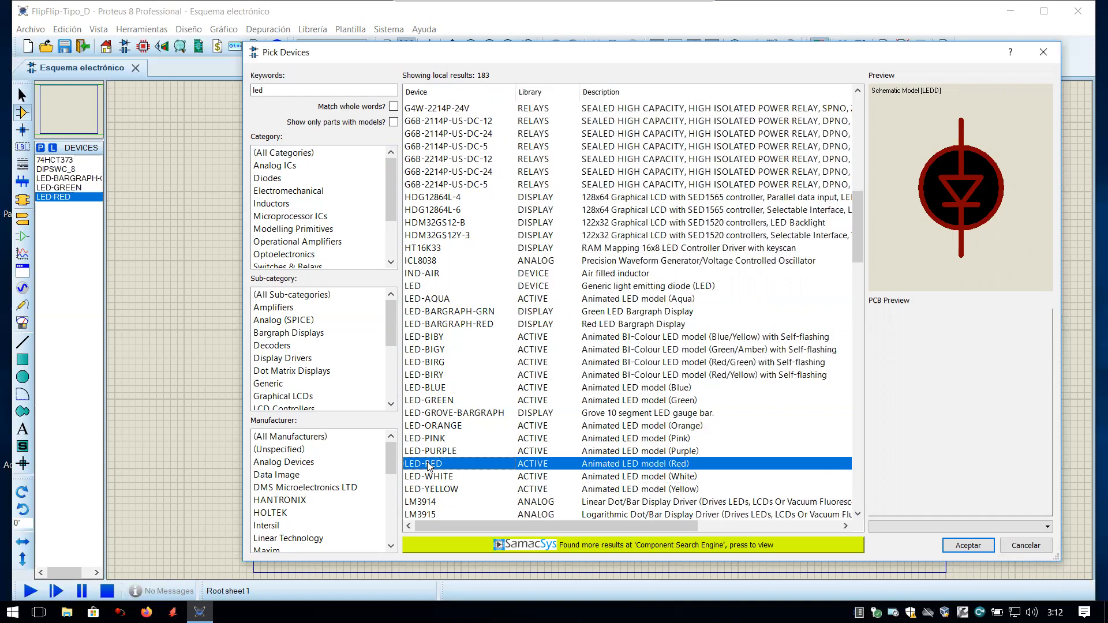
Step: Search for "button" and add the BUTTON SPST push button to the device list
click(299, 88)
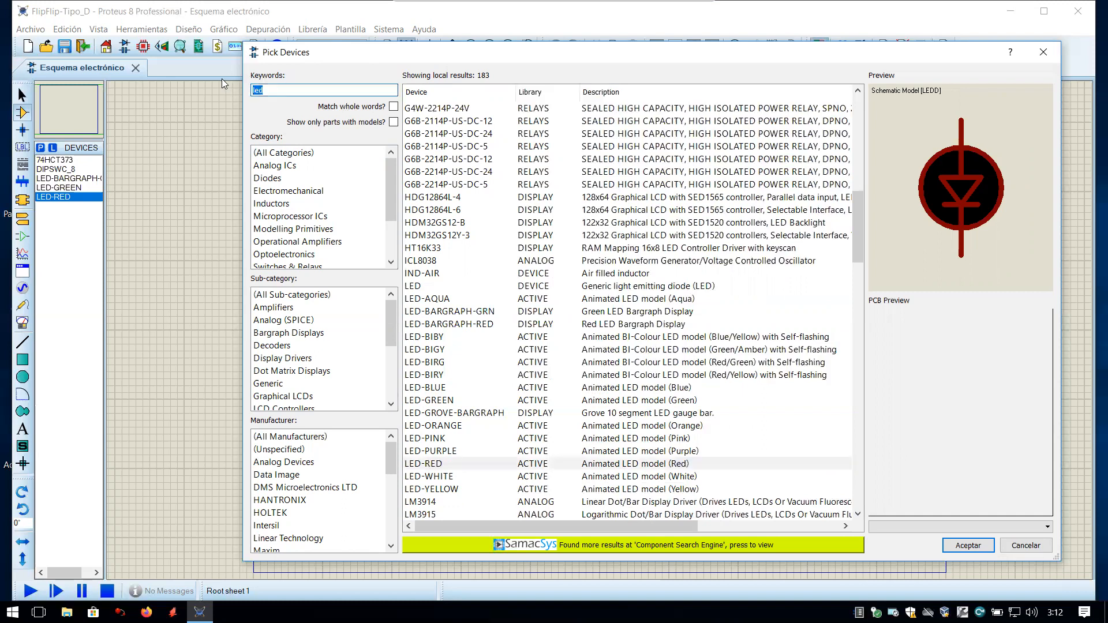
text(button)
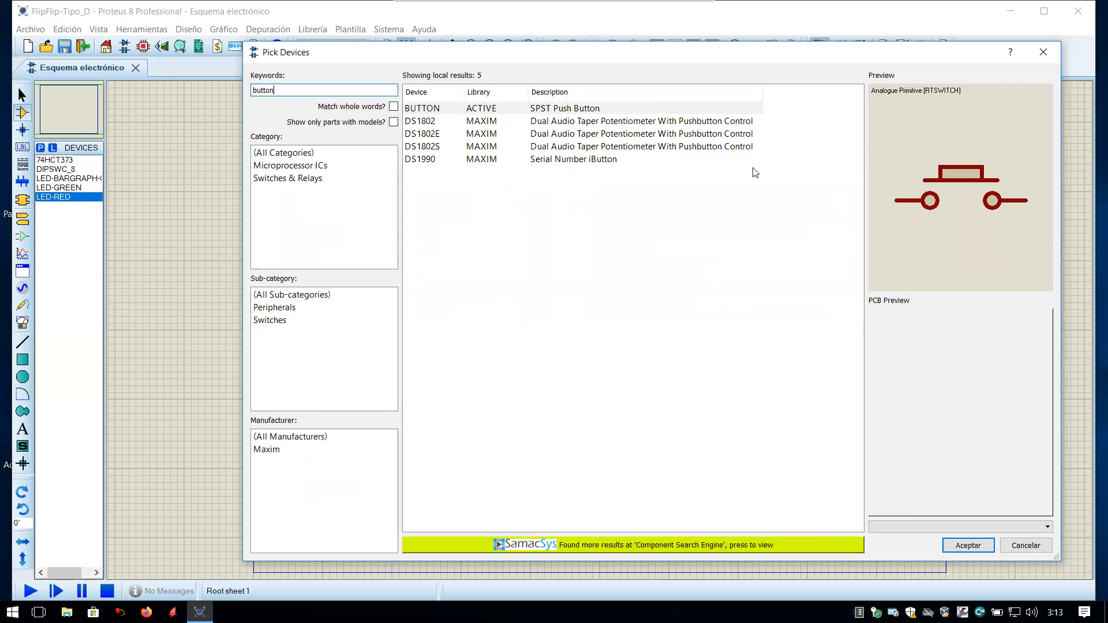
click(430, 109)
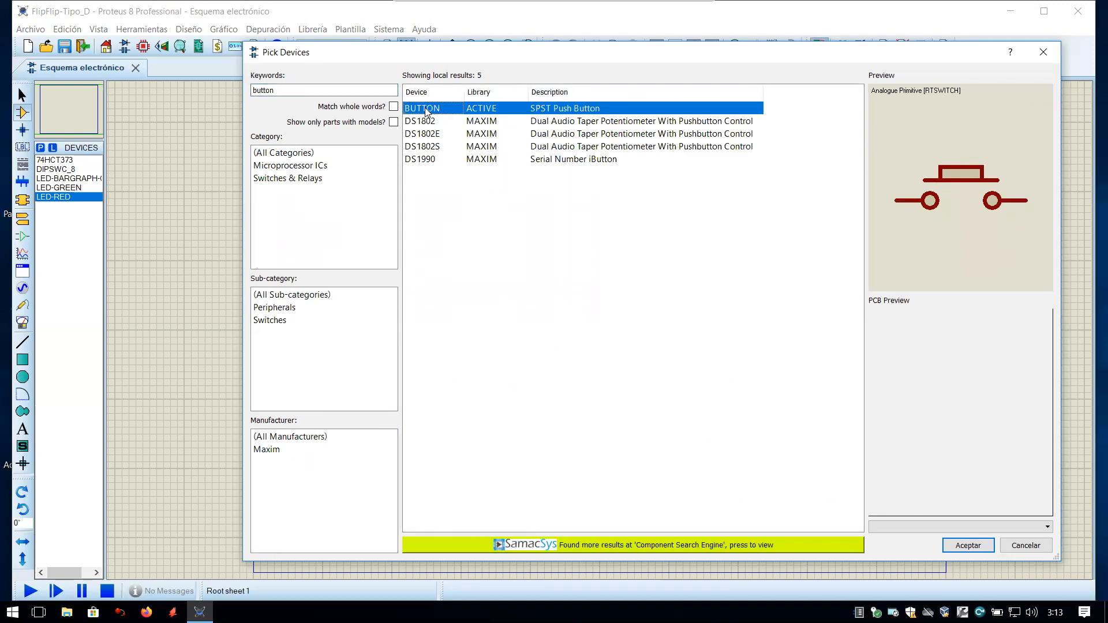
double_click(427, 109)
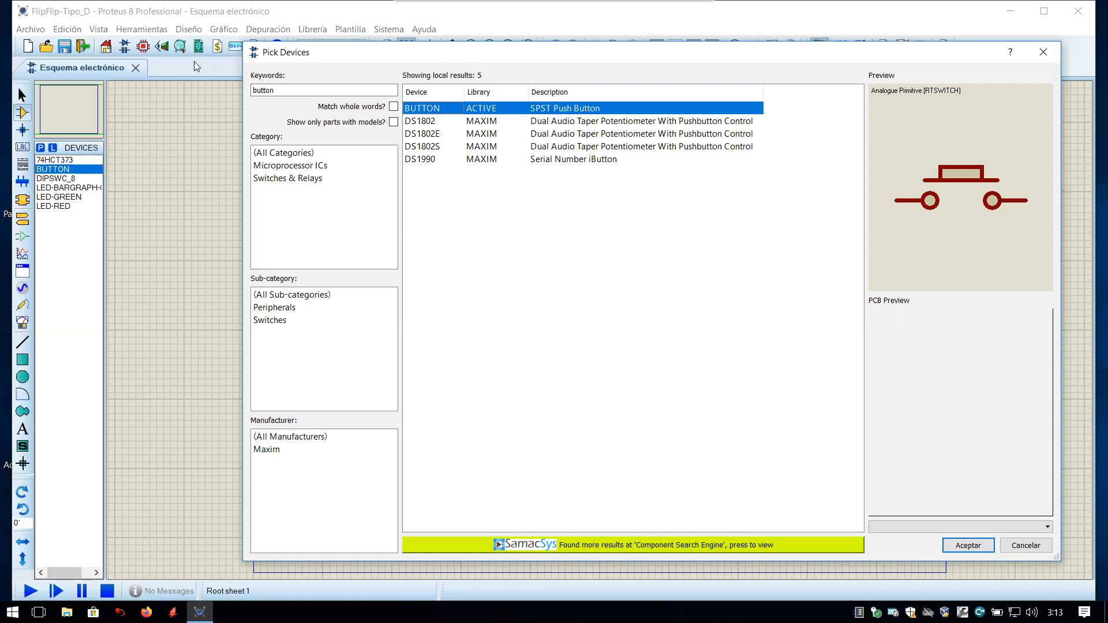
Step: Search for "resistor", add the 10WATT4K7 4K7 10W resistor to the device list and finish picking devices
drag(282, 89, 195, 81)
text(res)
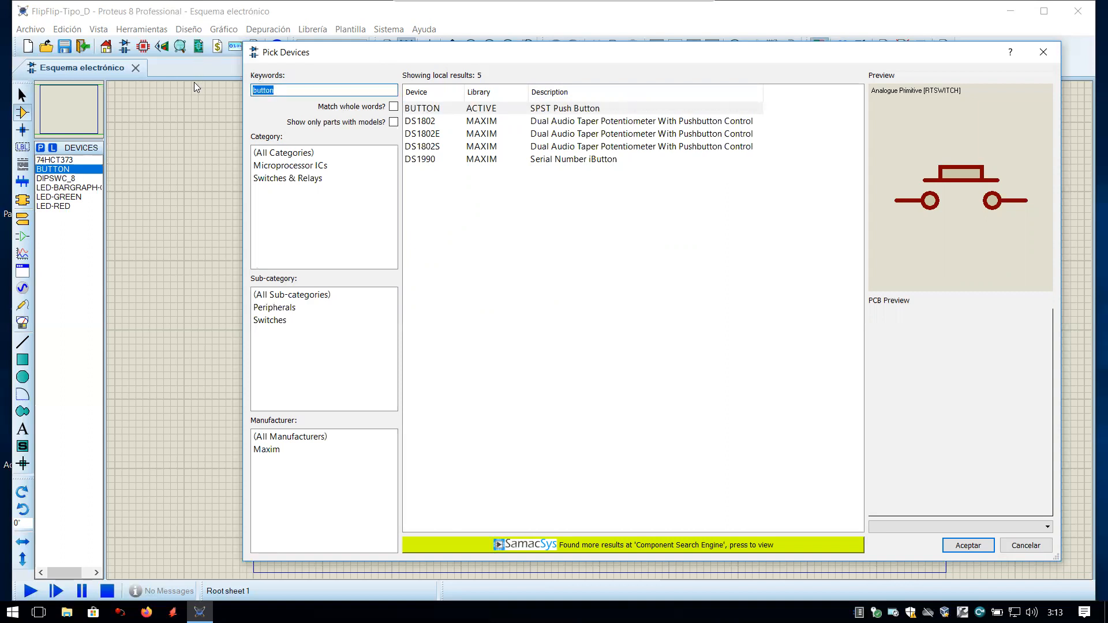
text(istor)
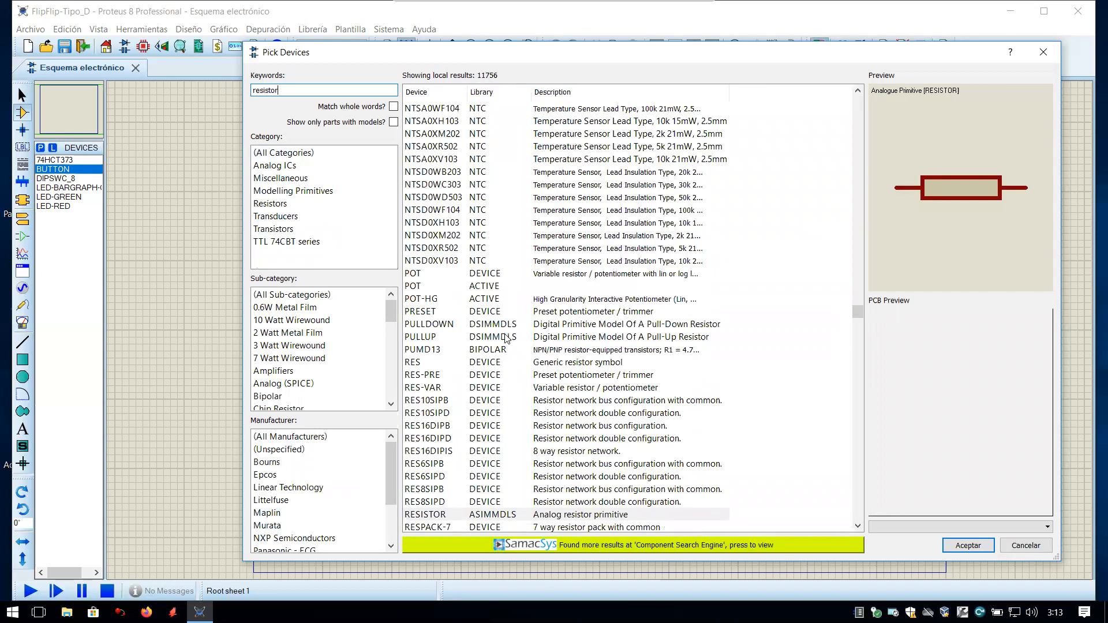
scroll(503, 311, down, 3)
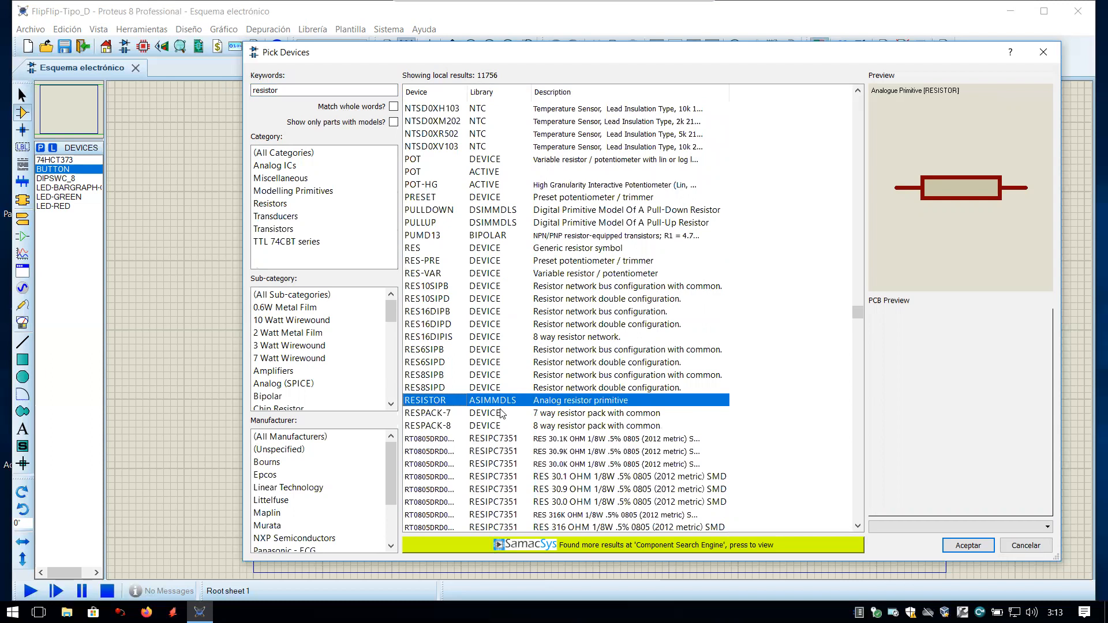
scroll(501, 412, down, 2)
scroll(485, 404, up, 8)
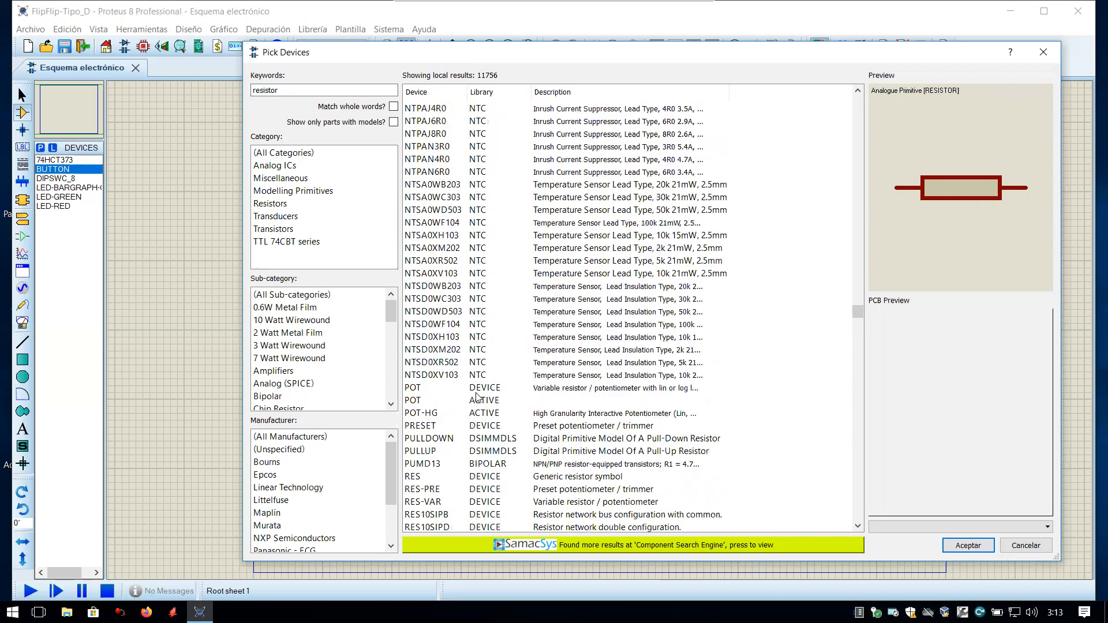
scroll(476, 396, up, 4)
scroll(476, 396, up, 3)
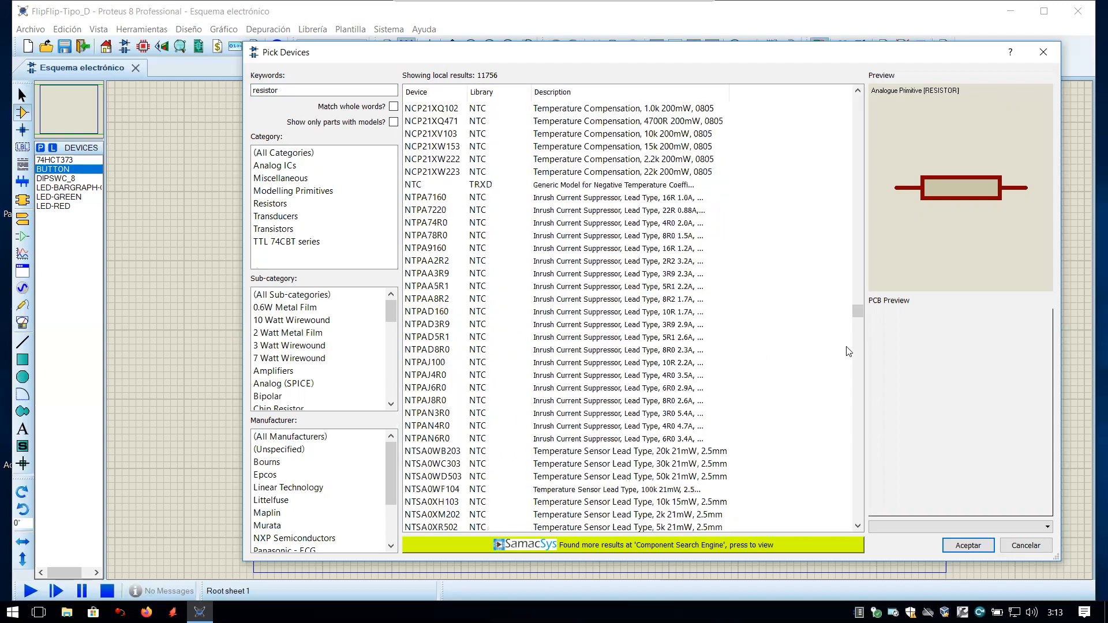
drag(859, 307, 860, 93)
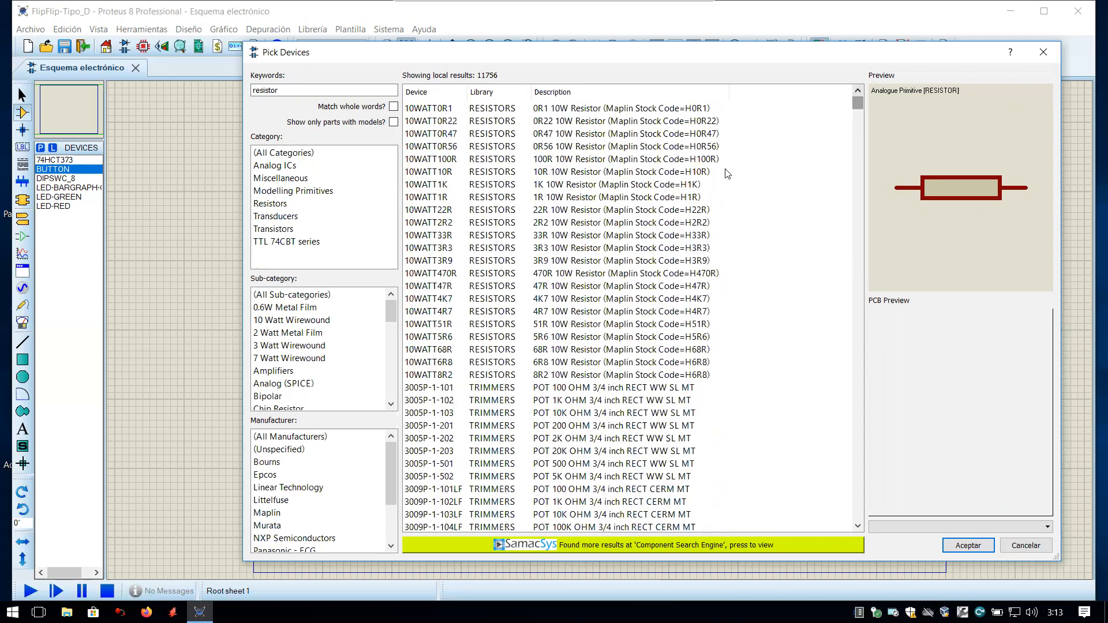
click(528, 301)
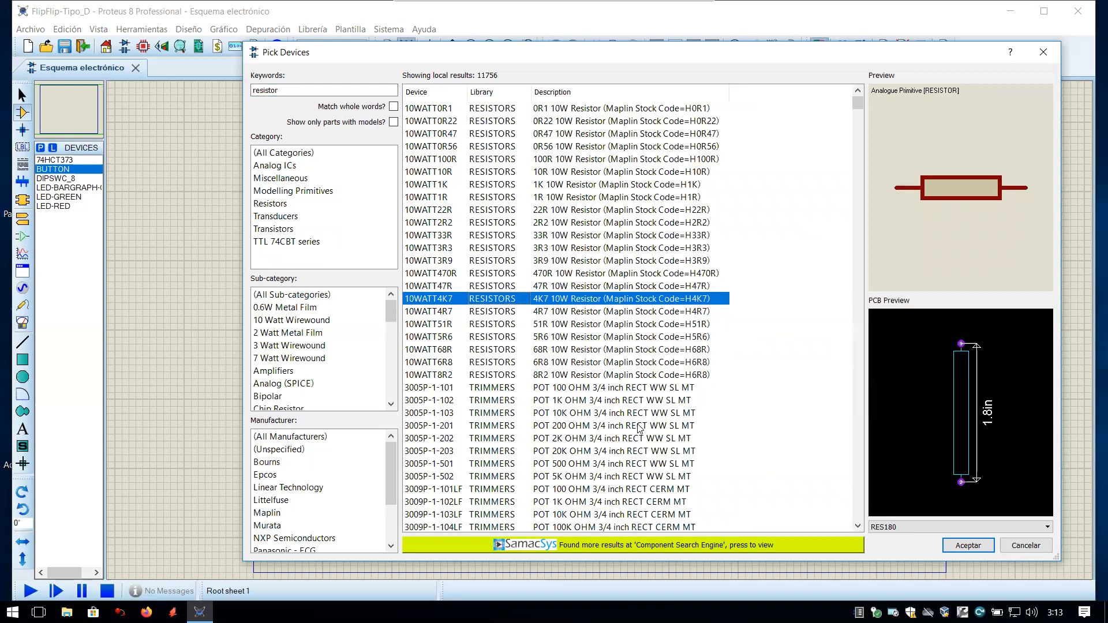
double_click(420, 305)
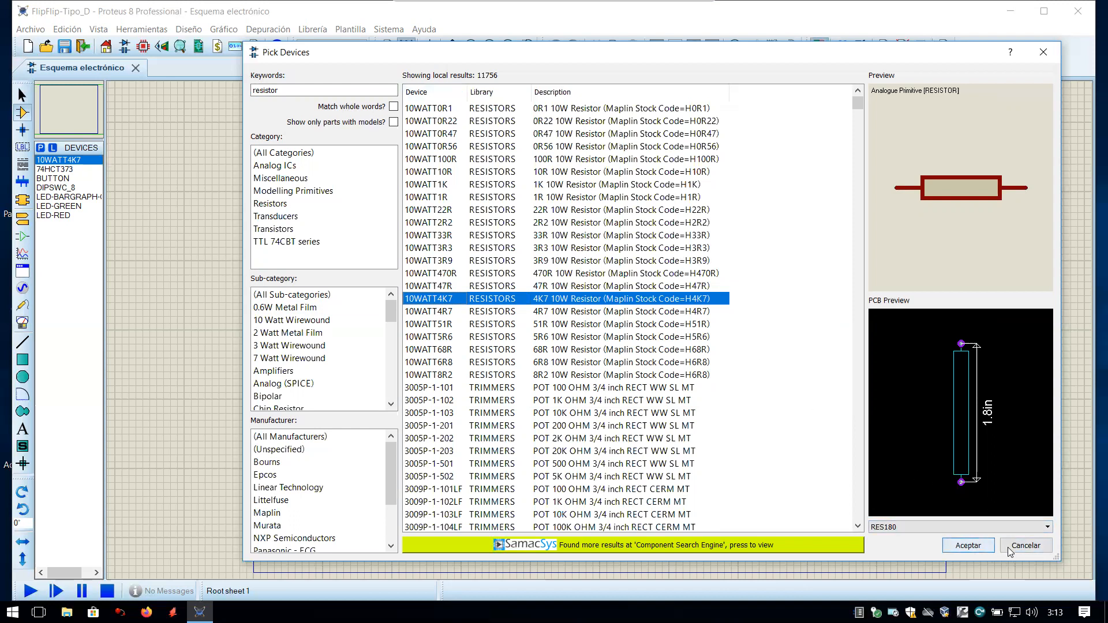
click(969, 545)
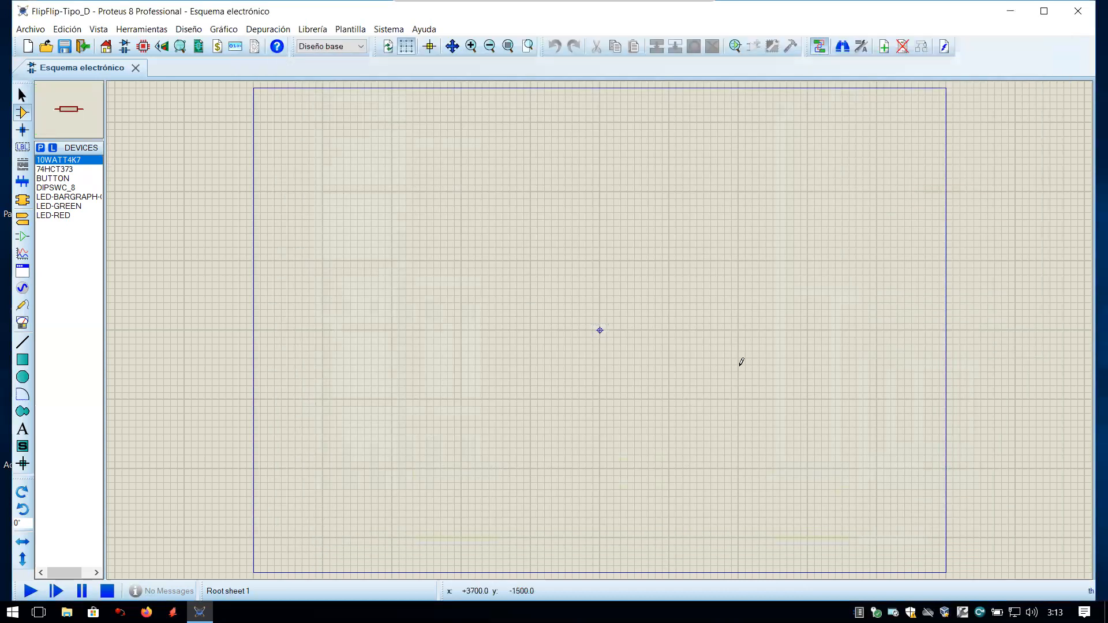
Step: Place the DIPSWC_8 DIP switch on the sheet, up and to the left of the origin
click(54, 179)
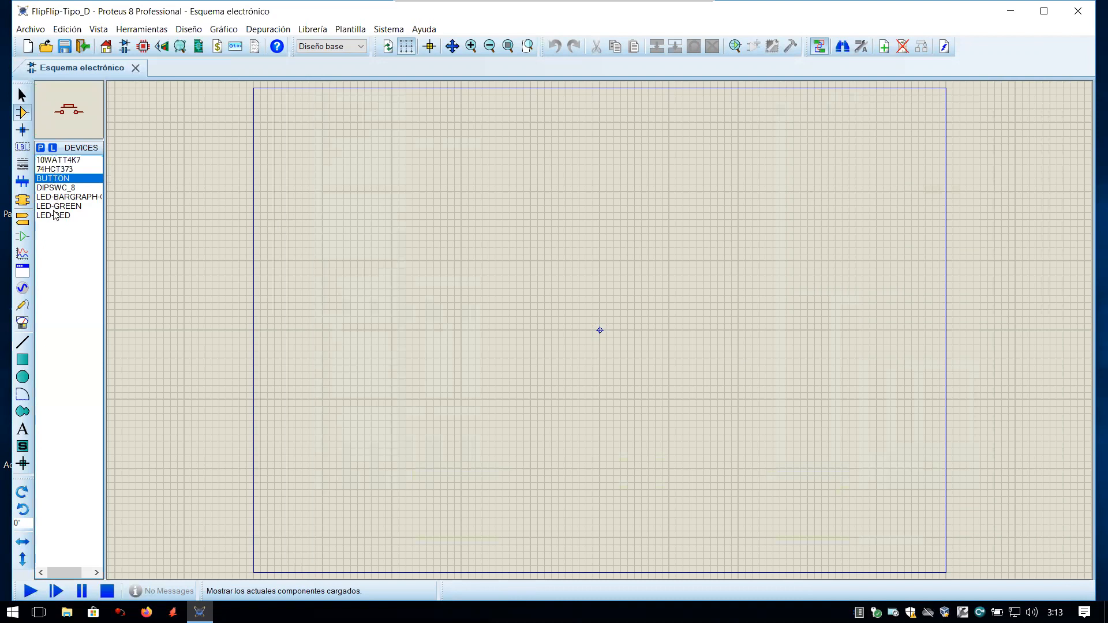
click(55, 188)
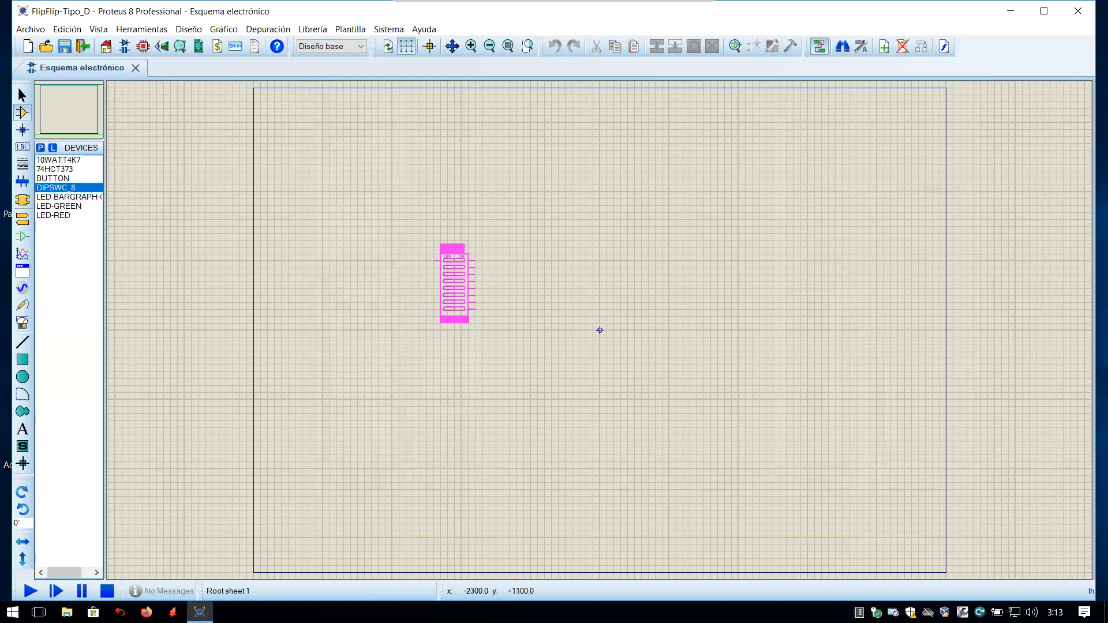
click(455, 282)
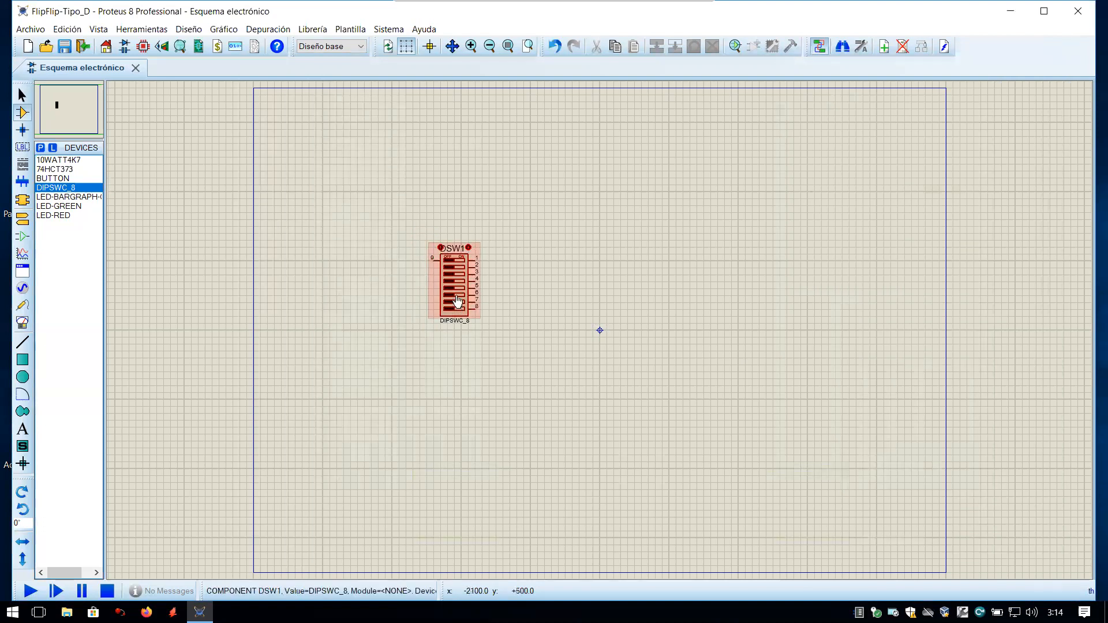
key(F6)
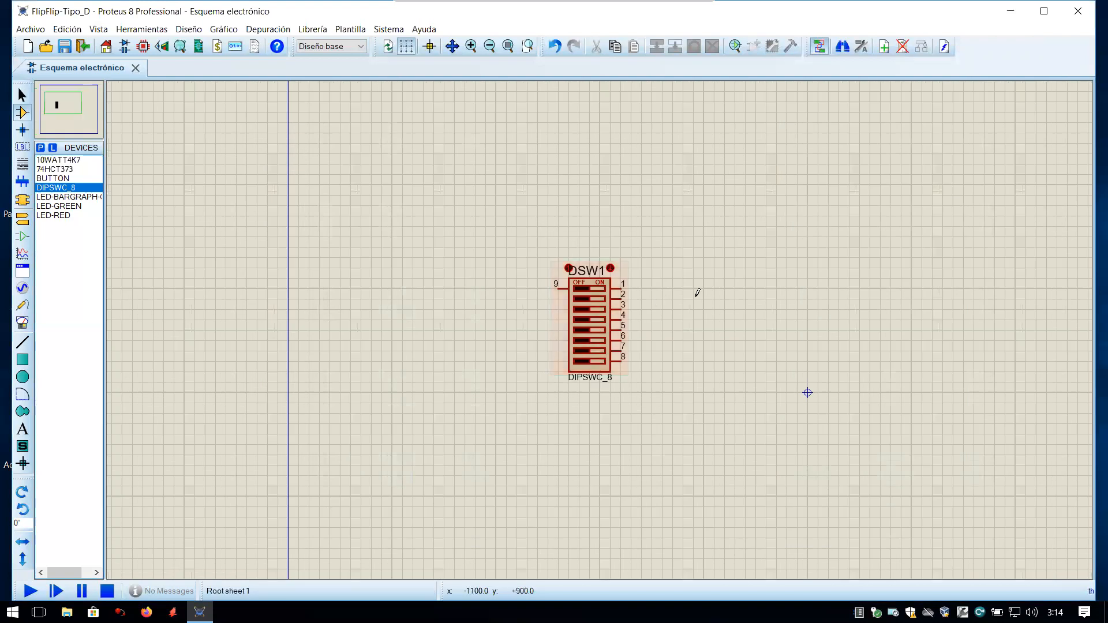
key(F6)
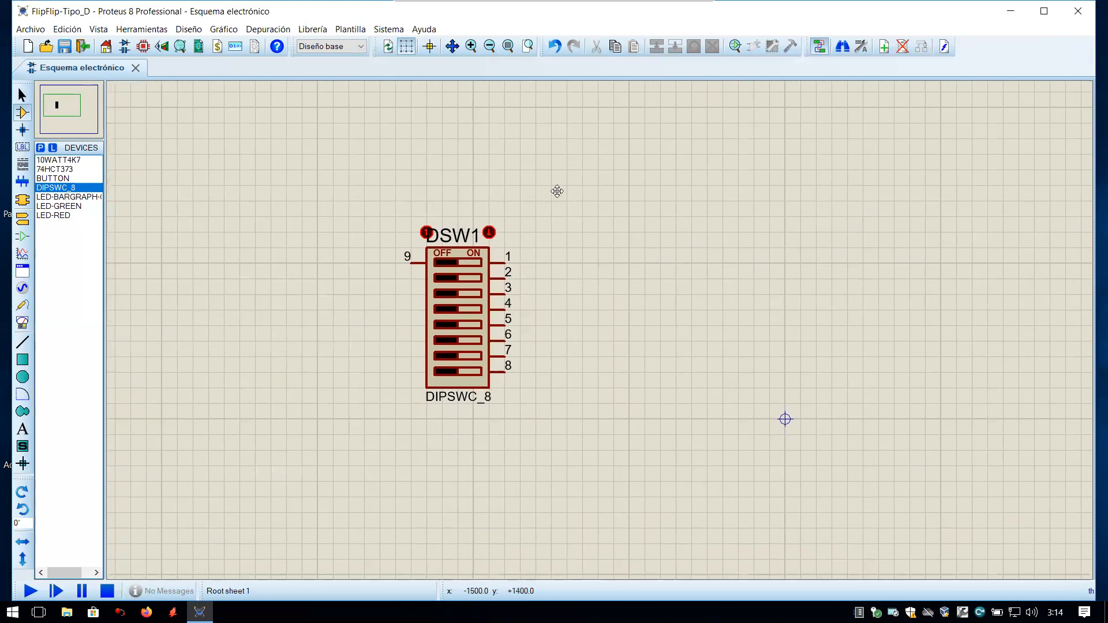
click(421, 210)
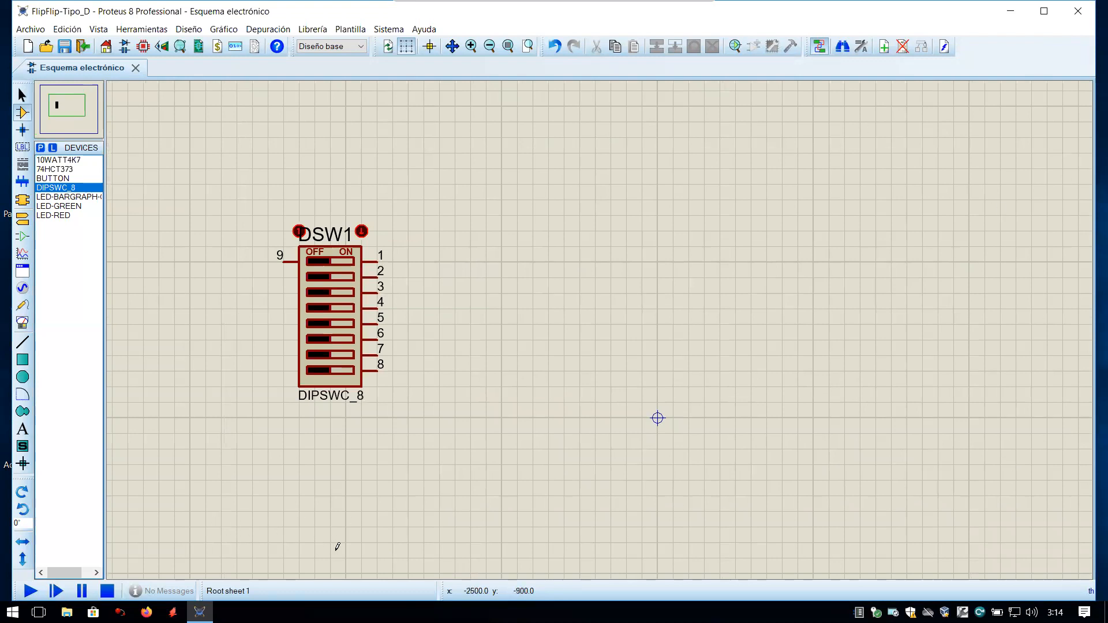
middle_click(423, 314)
click(510, 307)
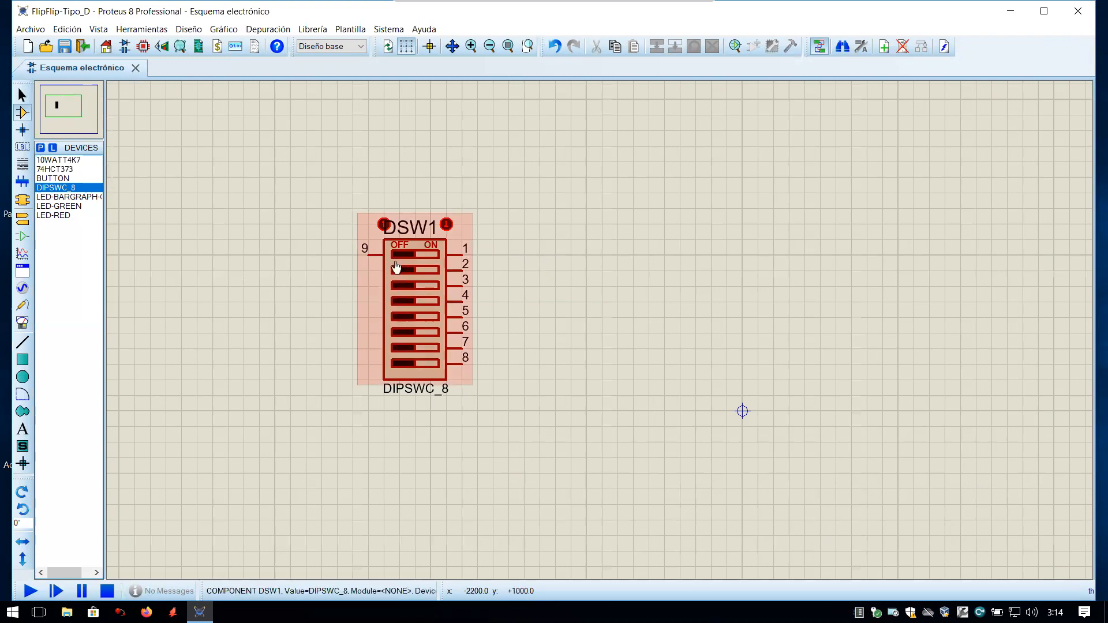
Step: Delete the placed DIPSWC_8 switch from the sheet and remove its symbol from the device list
right_click(429, 295)
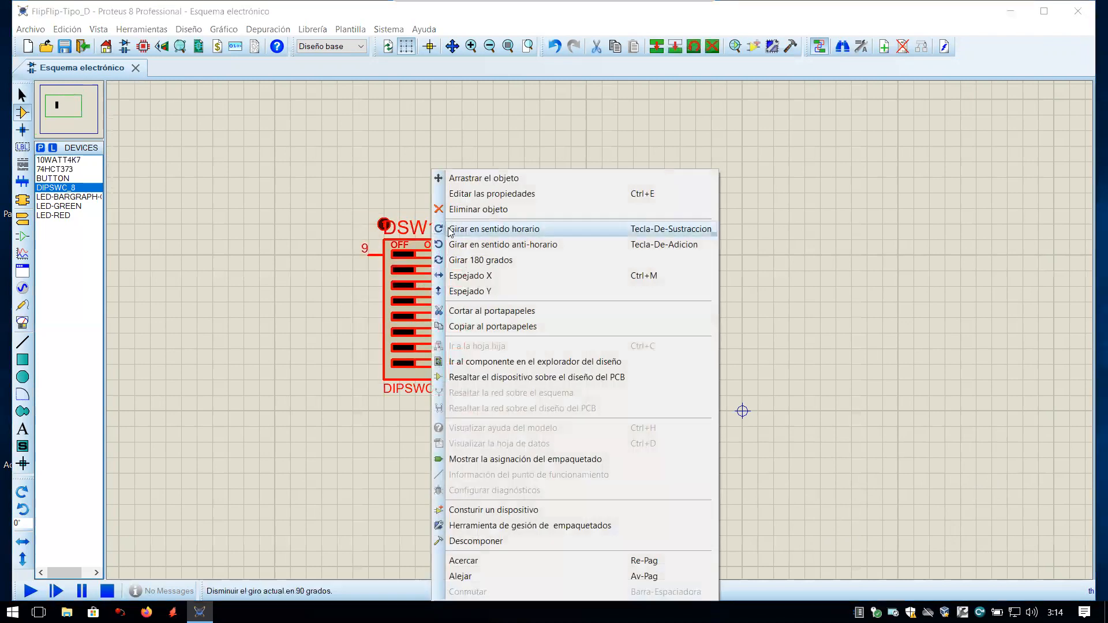
click(469, 210)
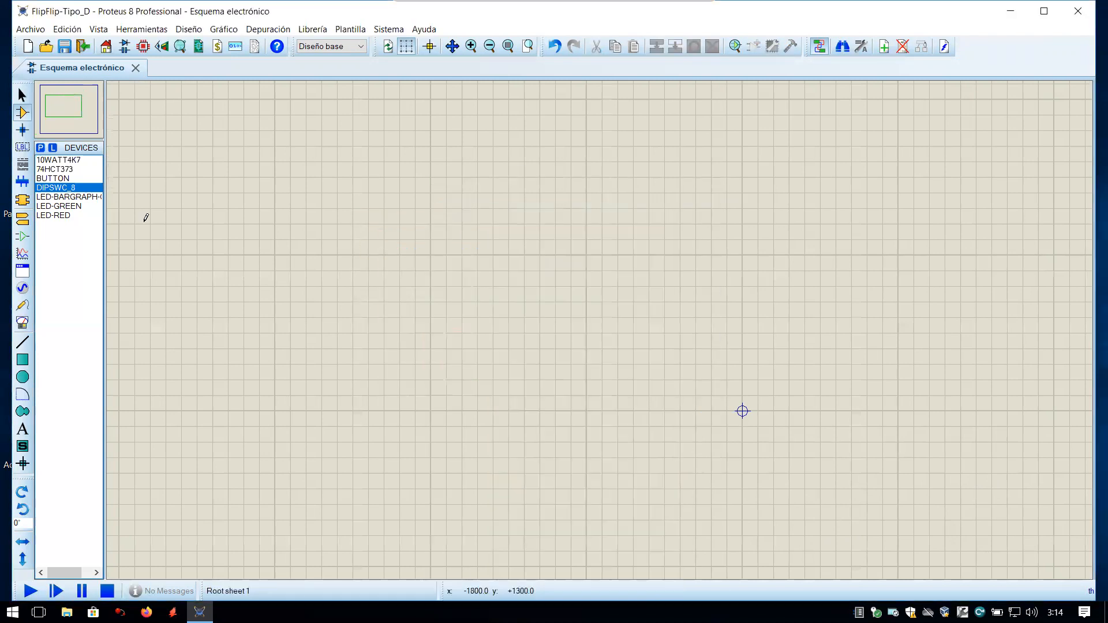
right_click(63, 191)
click(93, 294)
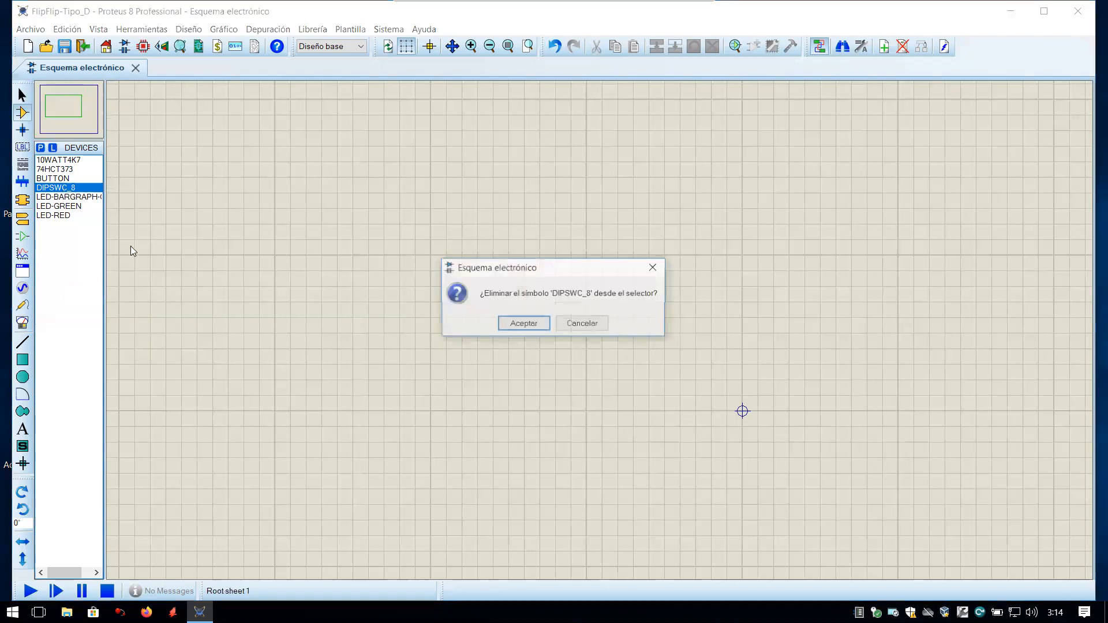
click(511, 322)
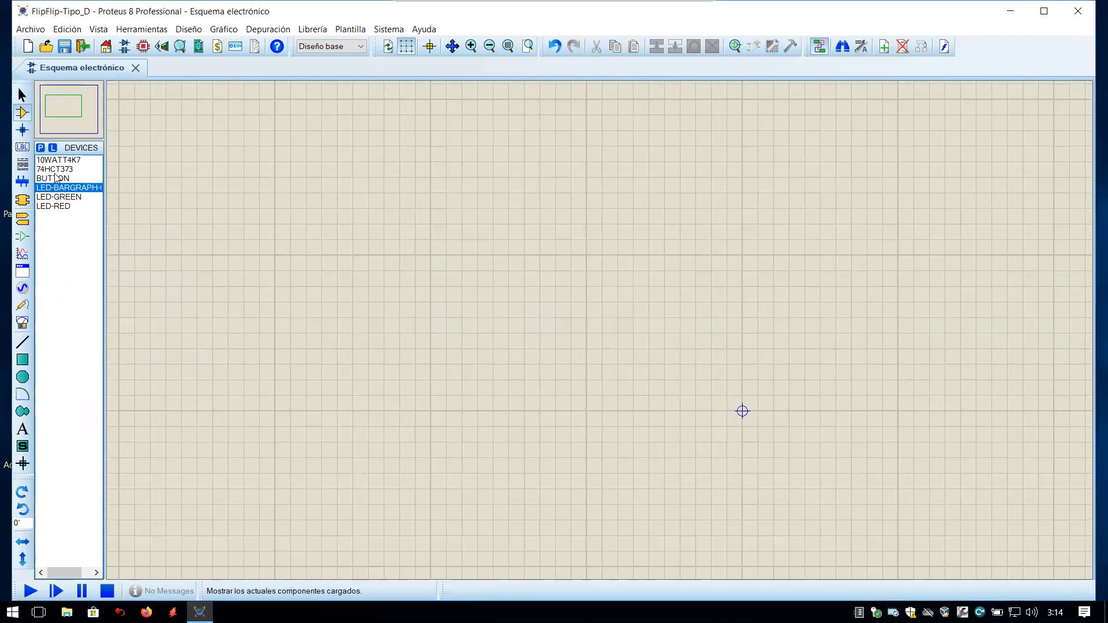
Step: Search for "dipsw", add the DIPSW_8 switch with 8 independent elements and place it in the sheet's upper-left area
click(41, 149)
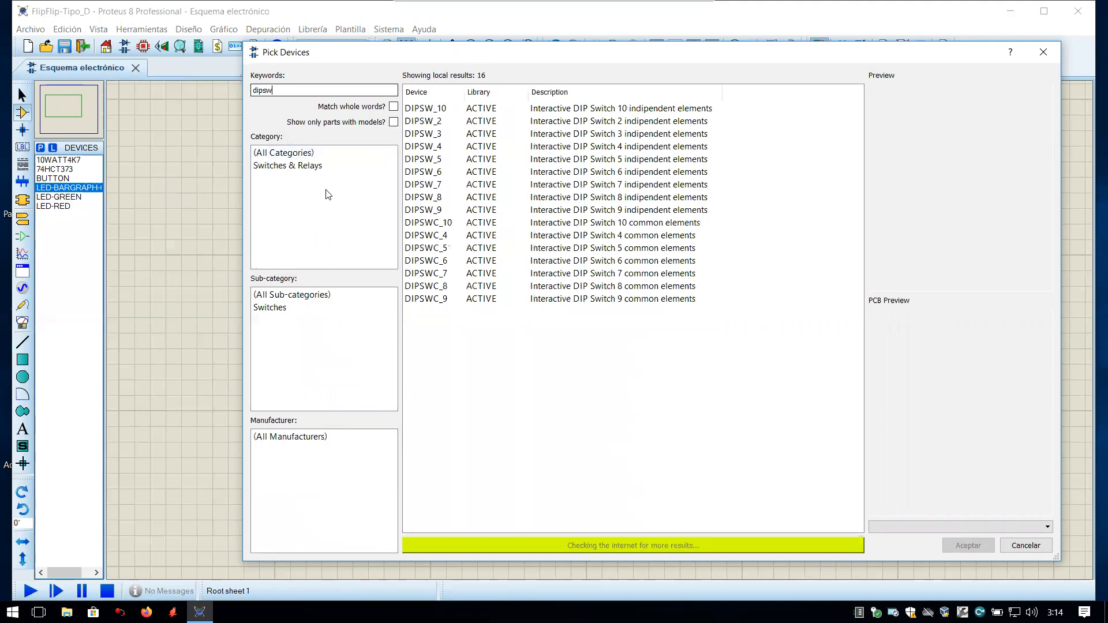
click(436, 197)
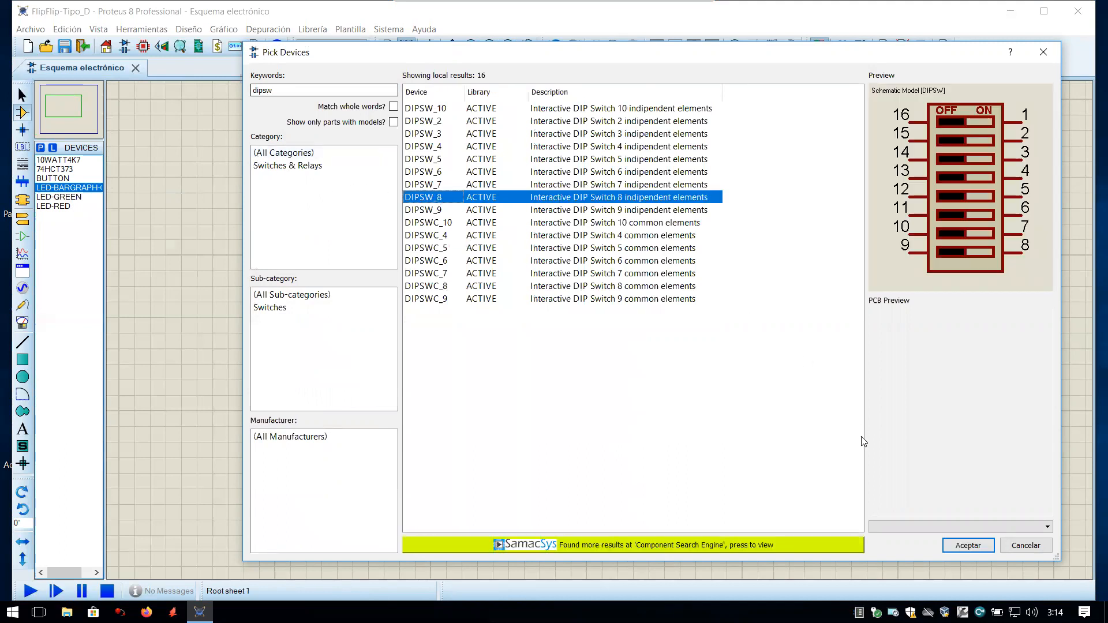
click(969, 545)
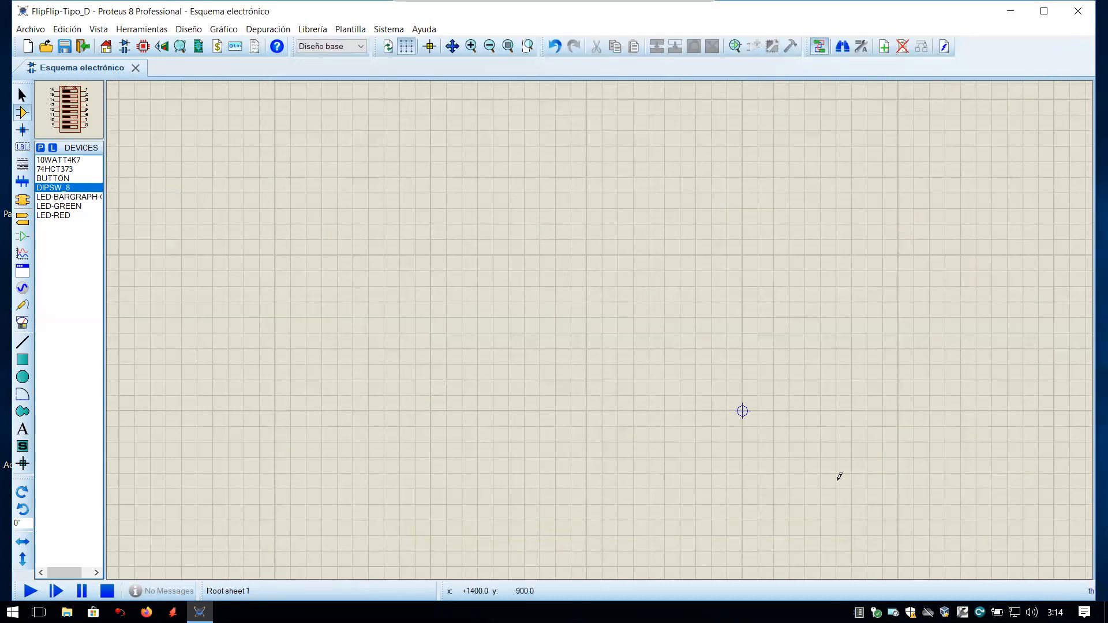
click(321, 165)
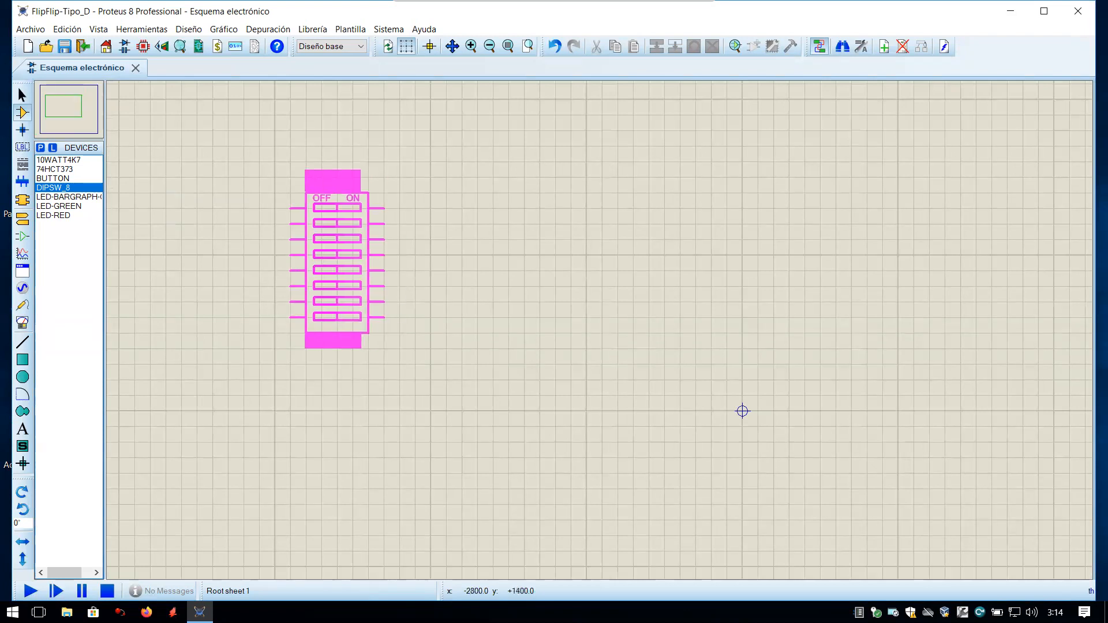
click(303, 195)
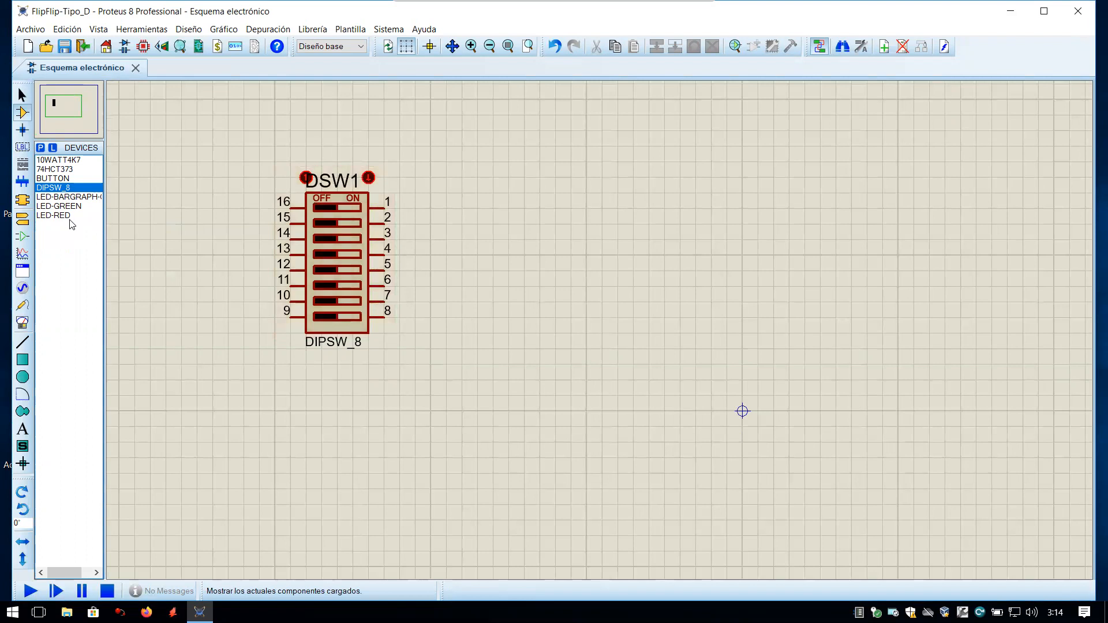
Step: Place a 10WATT4K7 resistor above and to the right of the DIP switch and rotate it anticlockwise to vertical
click(57, 160)
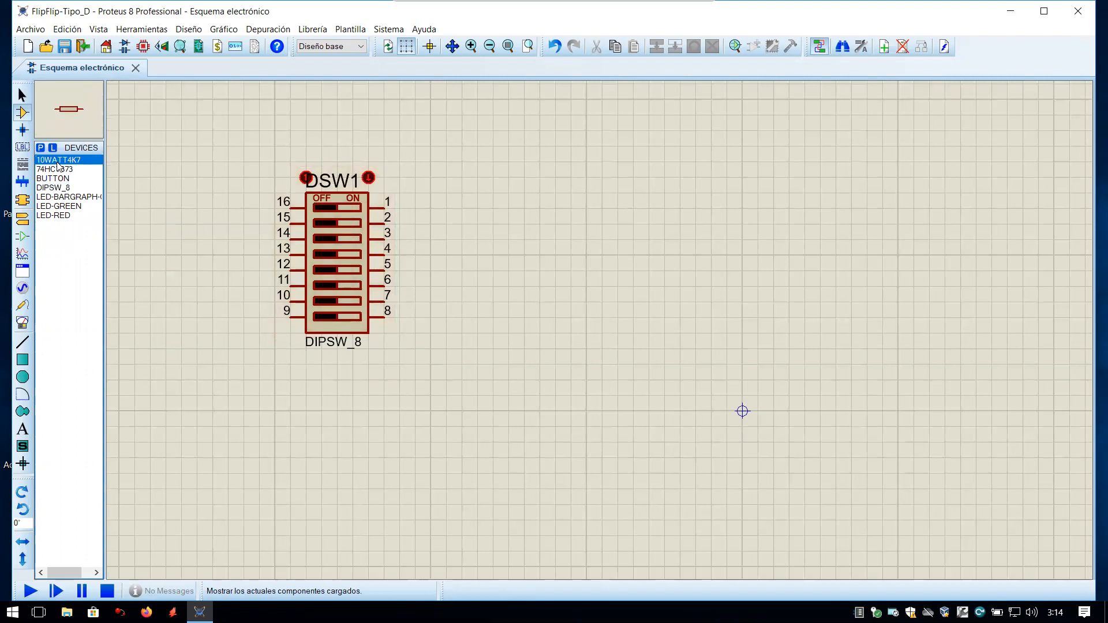
click(484, 132)
click(490, 168)
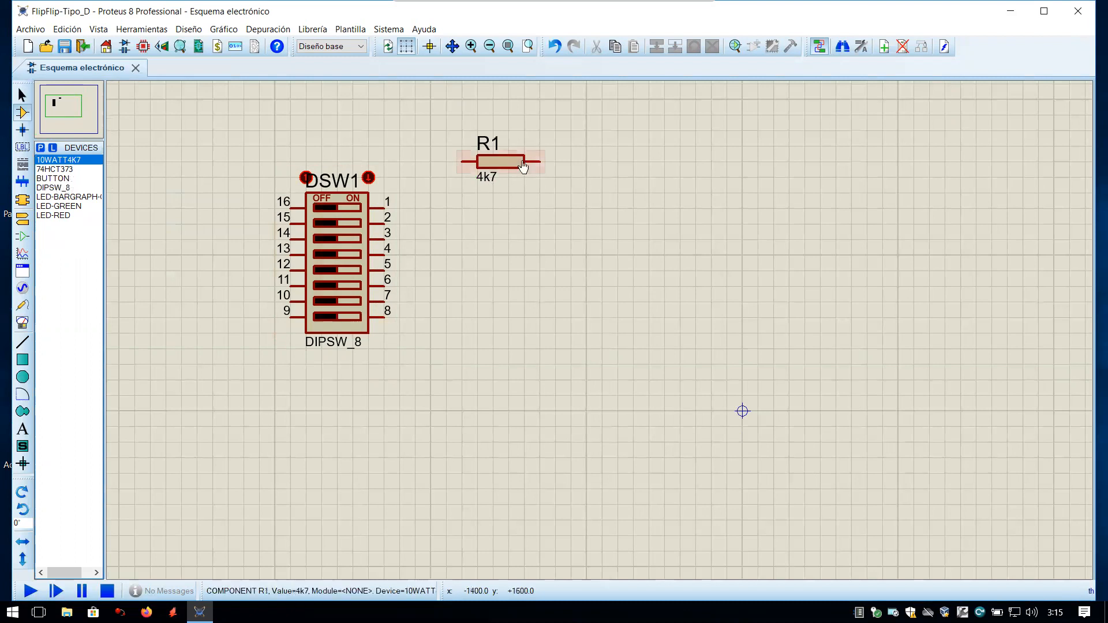
click(500, 165)
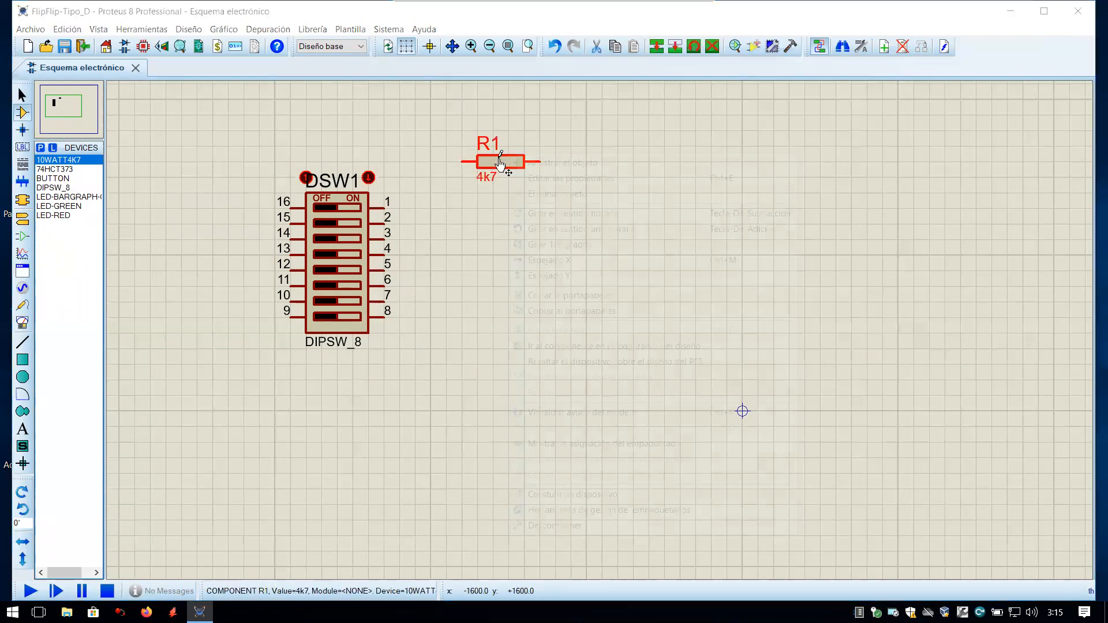
right_click(500, 165)
click(553, 228)
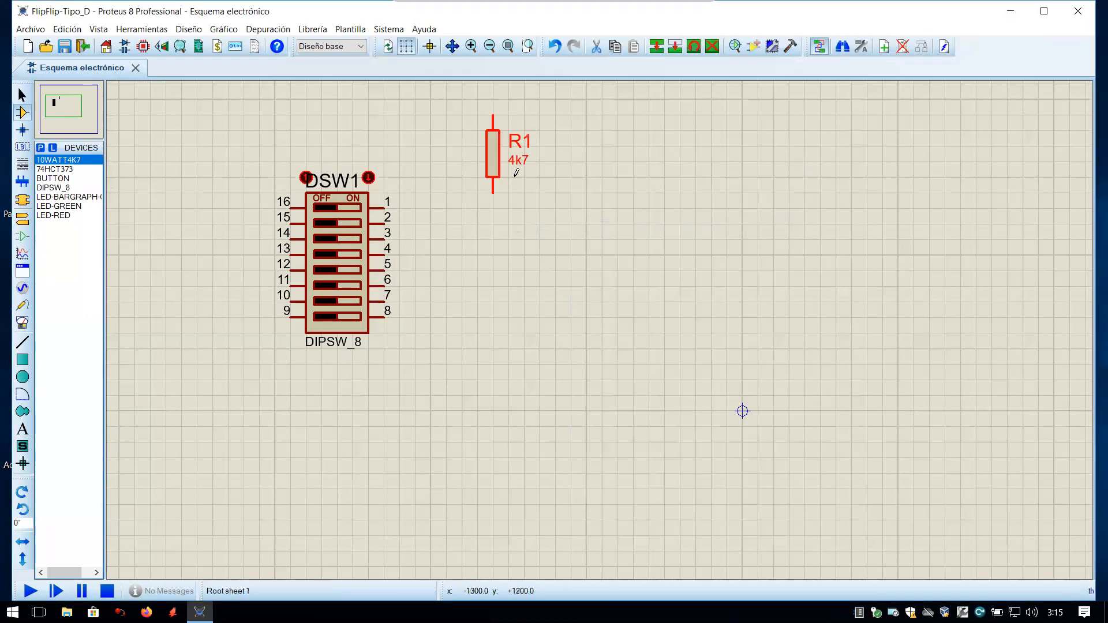
Step: Hide the reference and resistance labels of resistor R1
double_click(494, 161)
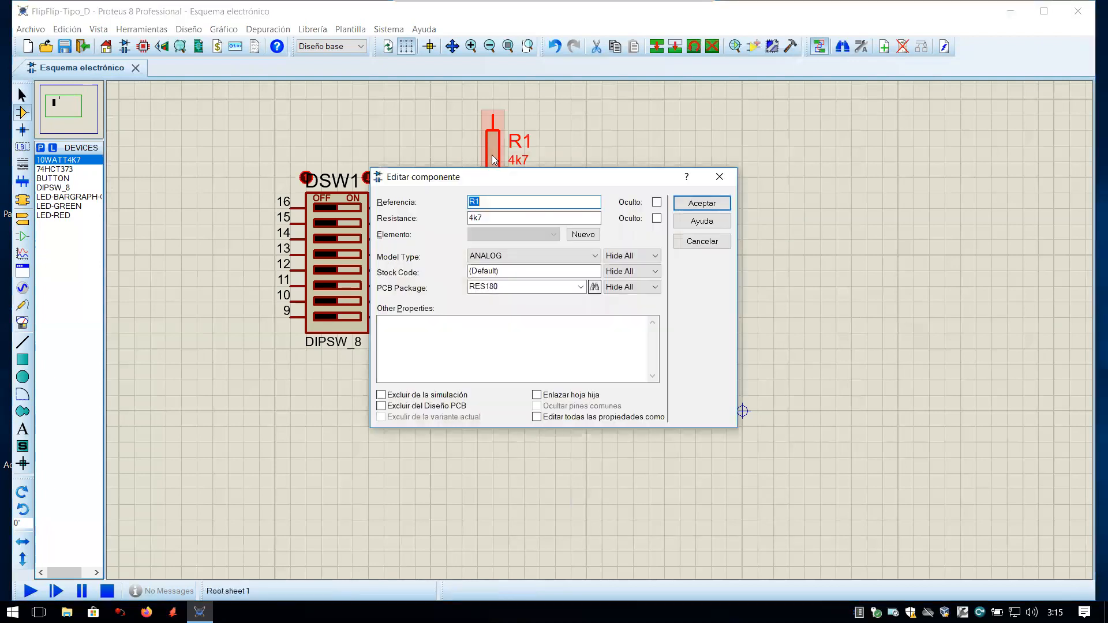
click(657, 202)
click(657, 219)
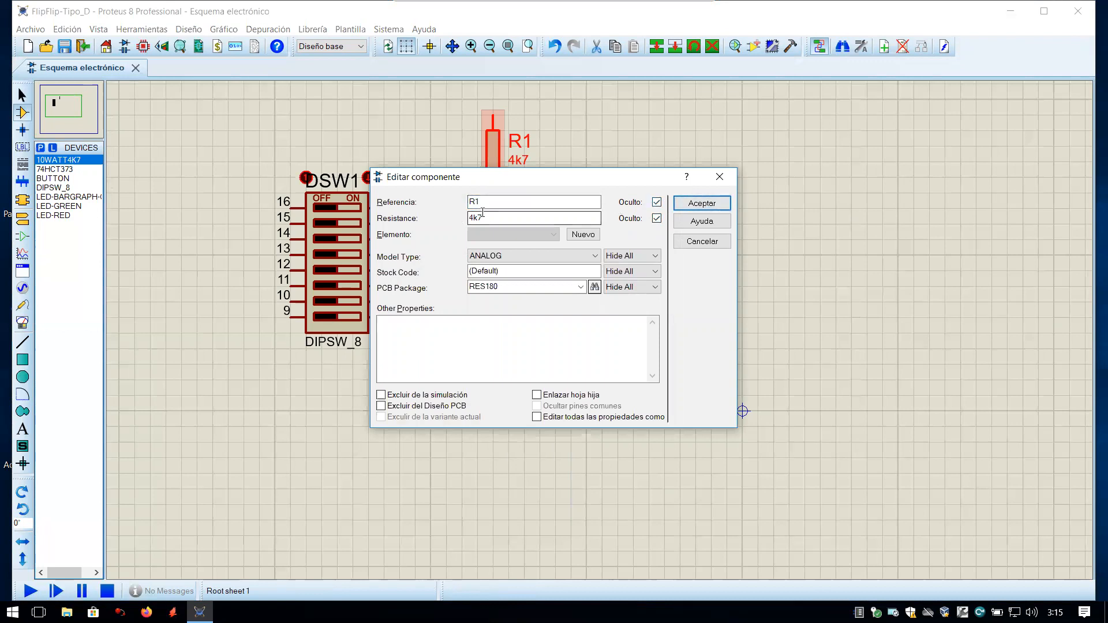
click(702, 203)
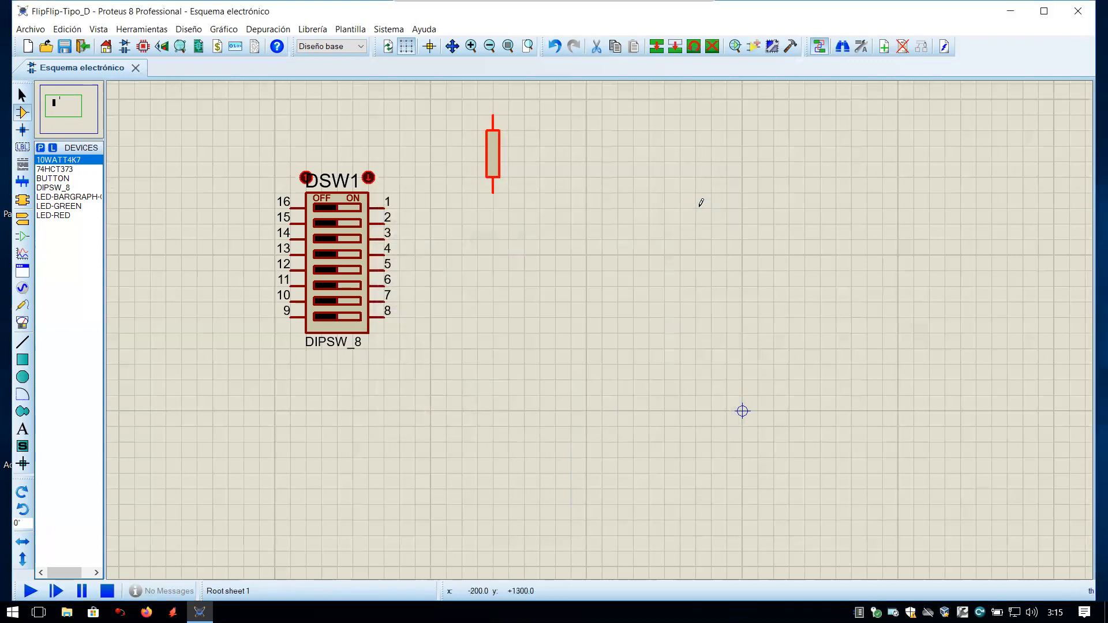
Step: Copy the vertical resistor and paste the duplicate directly to its right
right_click(497, 163)
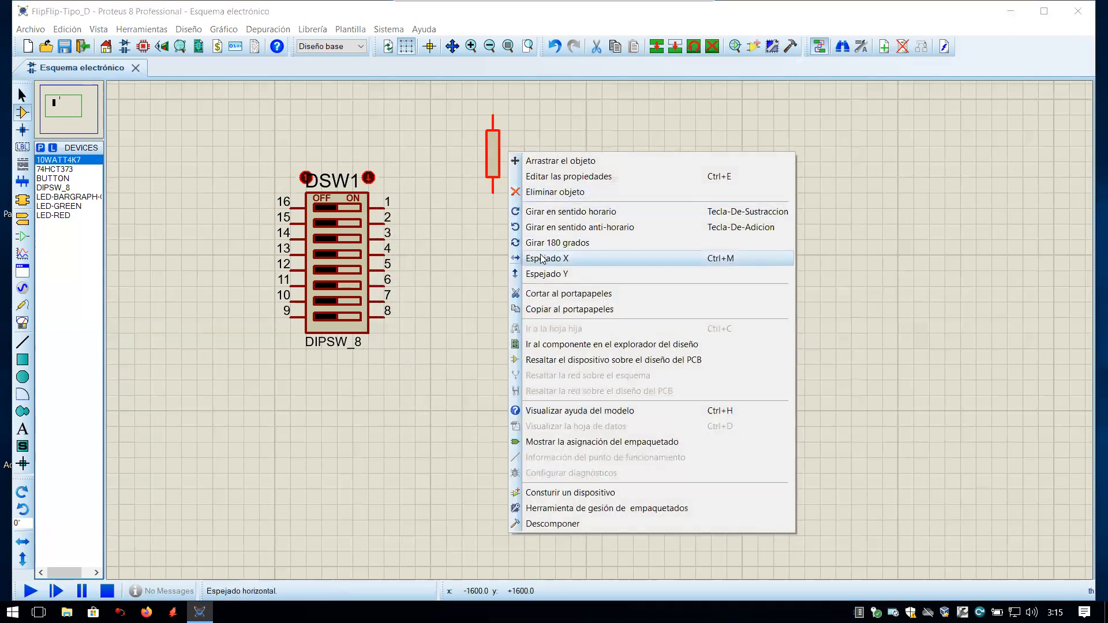
click(557, 309)
right_click(528, 177)
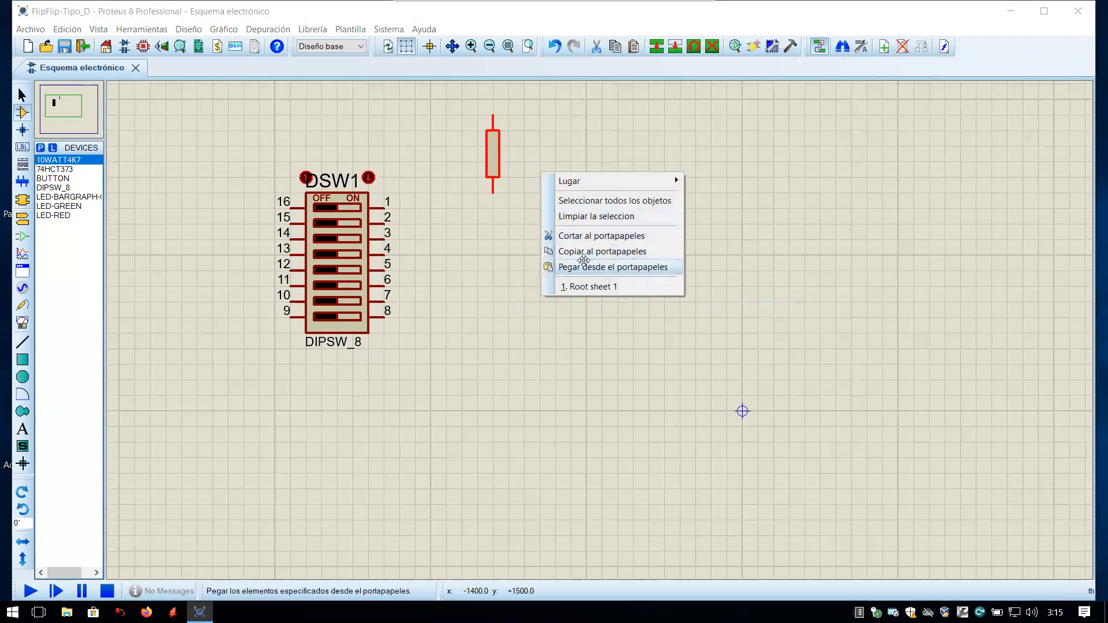
click(584, 267)
click(509, 153)
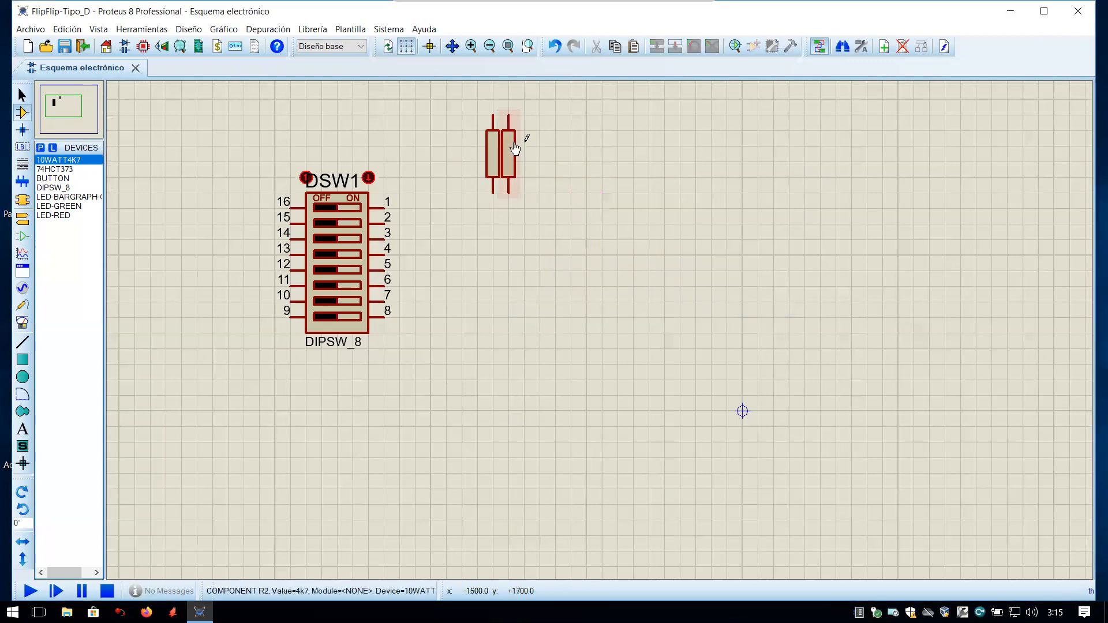
Step: Copy the pair of vertical resistors and paste the duplicates directly to their right to make a row of four
click(537, 182)
drag(538, 192, 462, 100)
right_click(504, 144)
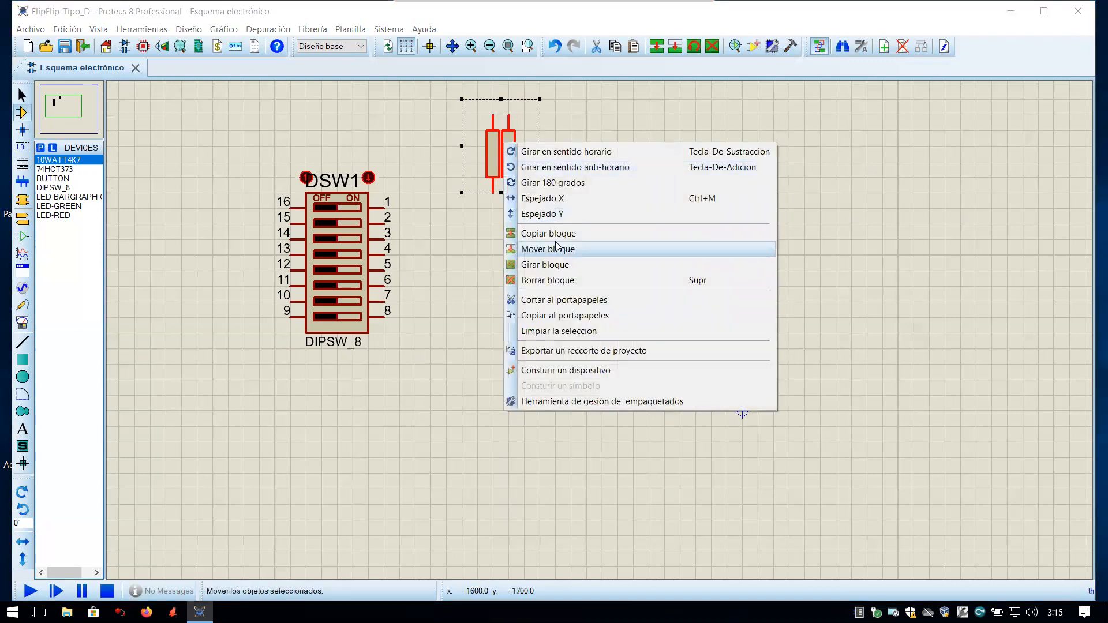
click(578, 322)
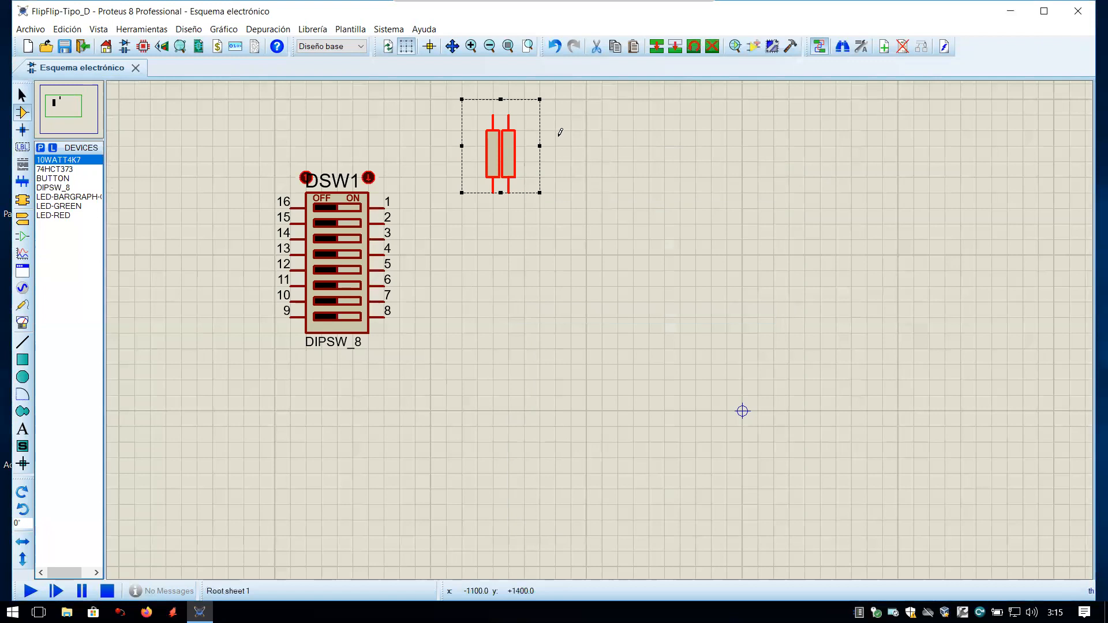
right_click(559, 131)
click(608, 226)
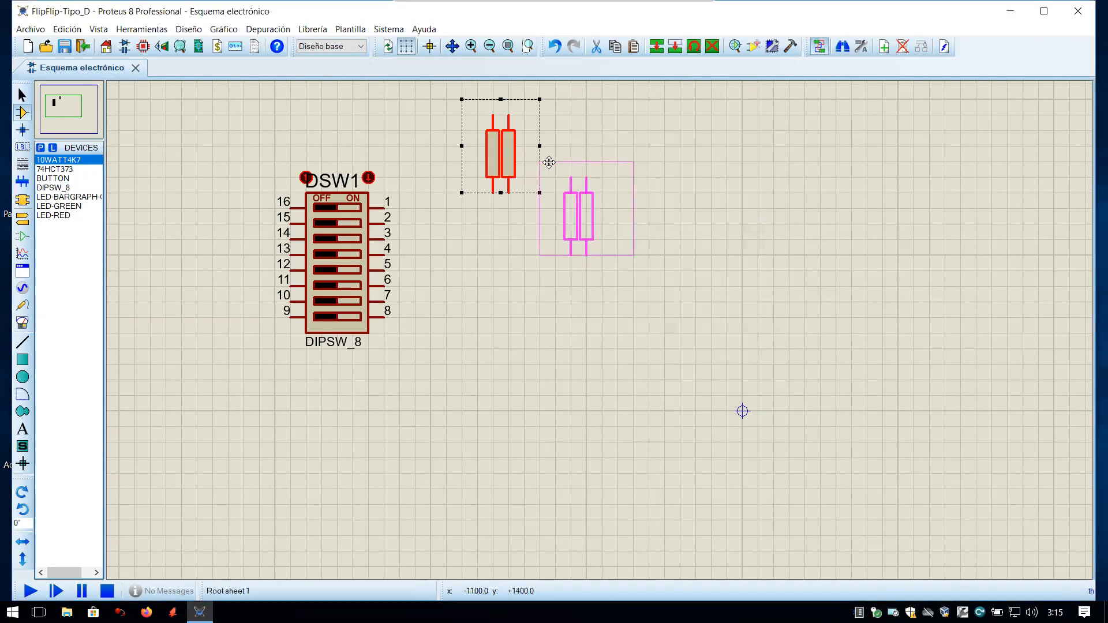
click(571, 214)
Step: Copy the four vertical resistors and paste them directly to the right to extend the row to eight
drag(571, 240, 477, 115)
right_click(509, 134)
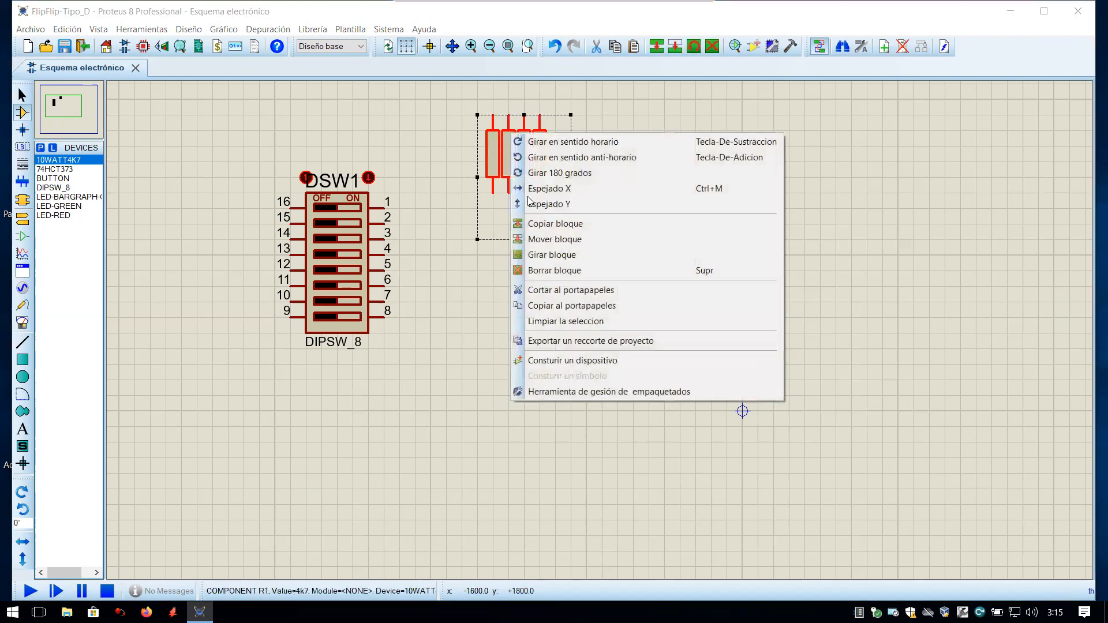
click(560, 301)
right_click(616, 249)
click(656, 344)
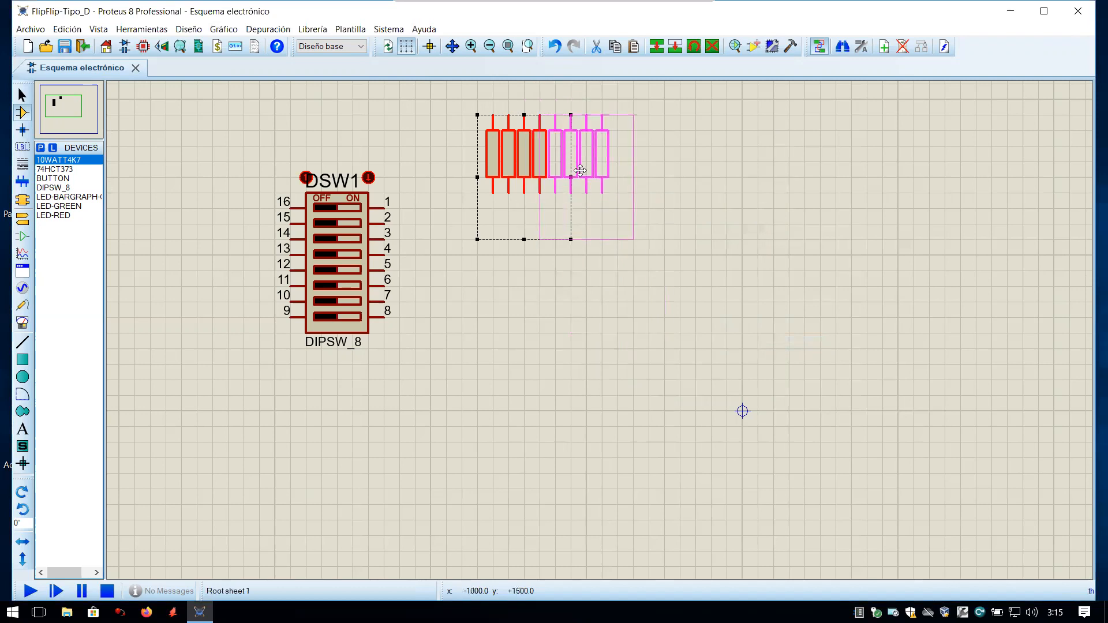
click(581, 166)
Step: Move the row of eight resistors left so that it sits just above and to the right of the DIP switch pins
drag(649, 224, 477, 99)
drag(491, 150, 421, 142)
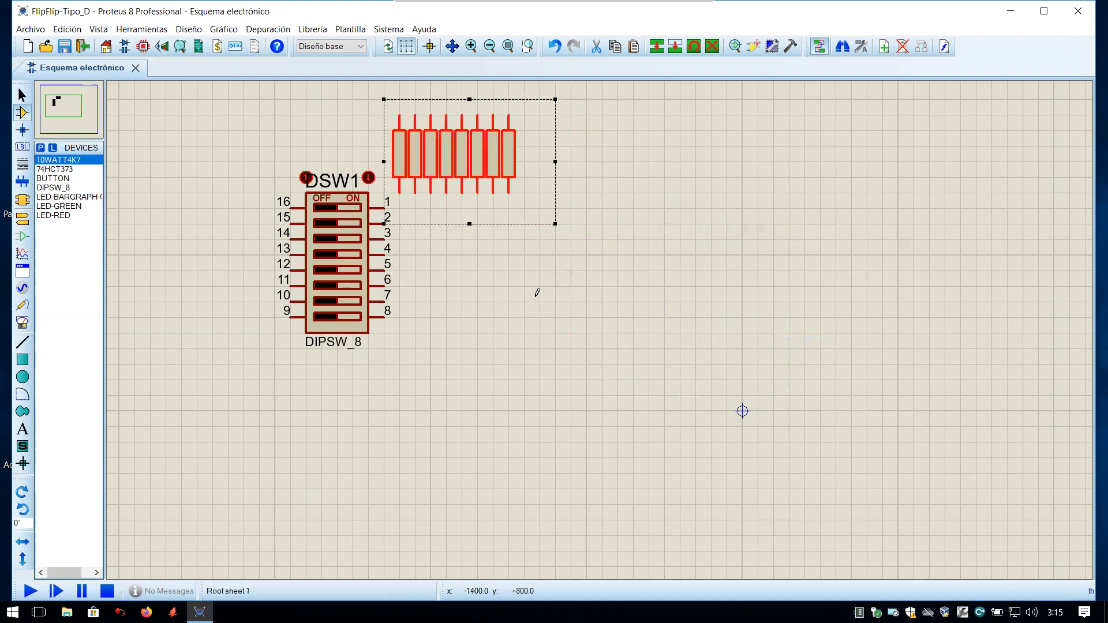
click(456, 227)
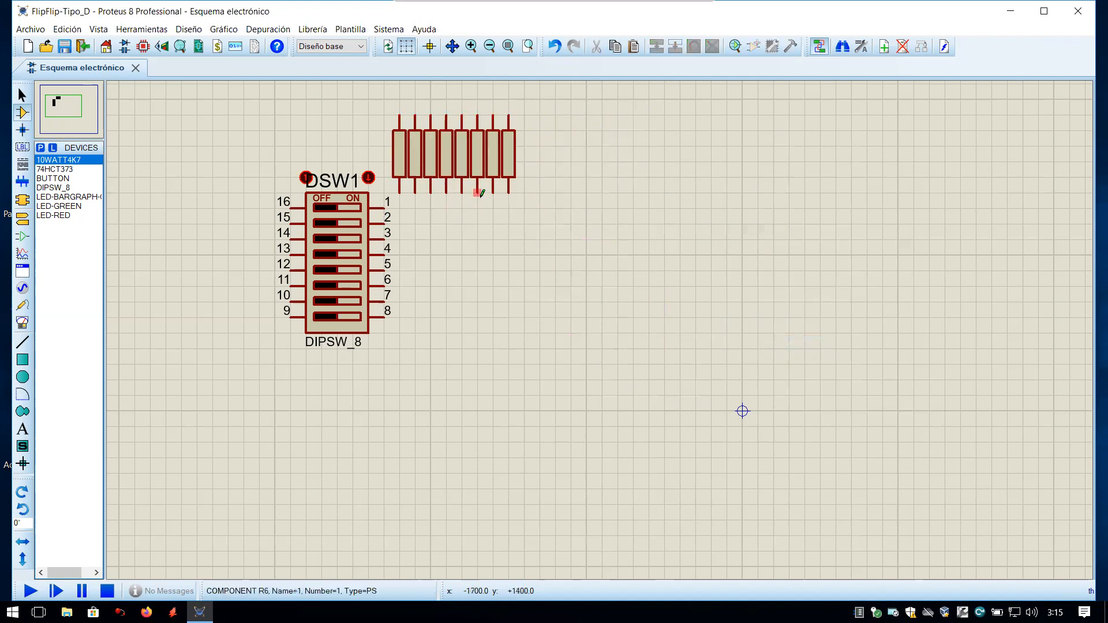
middle_click(471, 235)
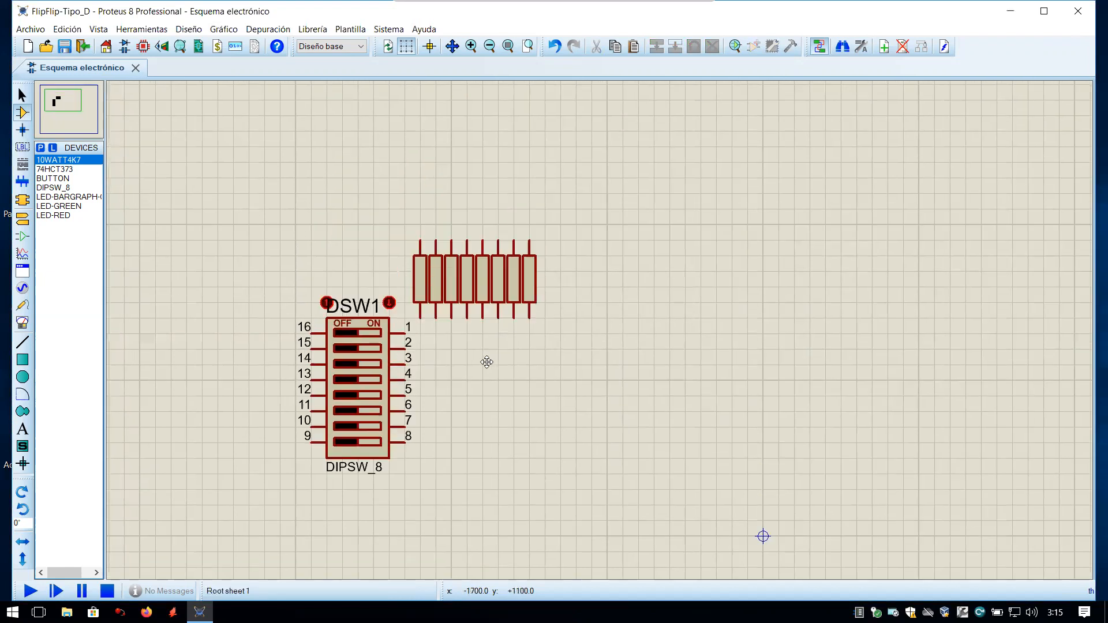
click(487, 360)
scroll(488, 361, up, 1)
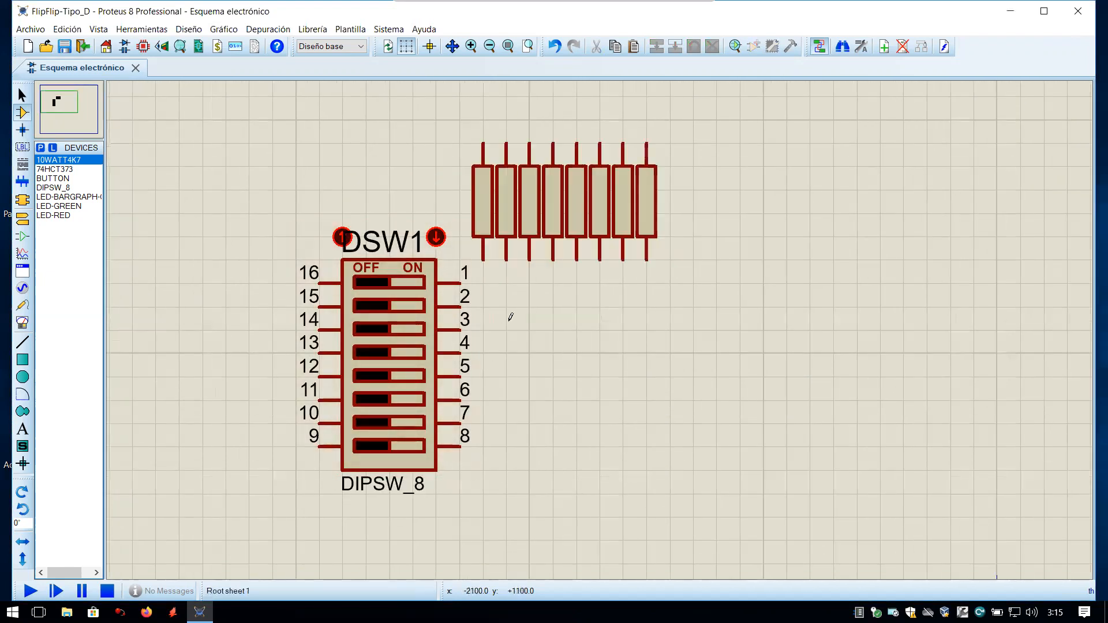
scroll(510, 317, down, 1)
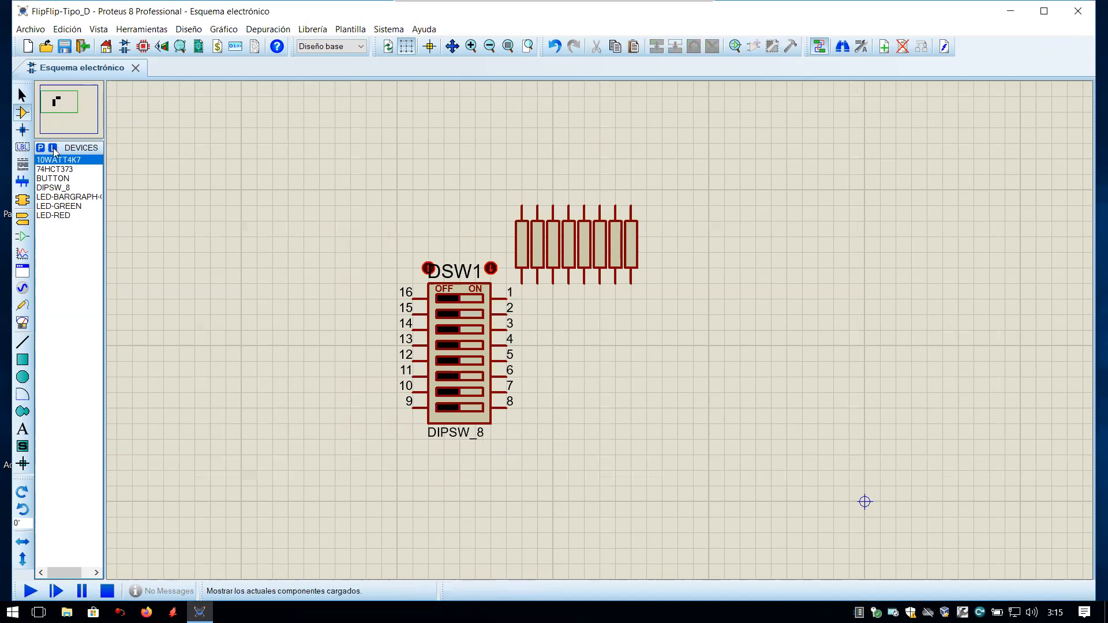
Step: Place a POWER terminal above the first resistor, in line with its upper pin
click(23, 220)
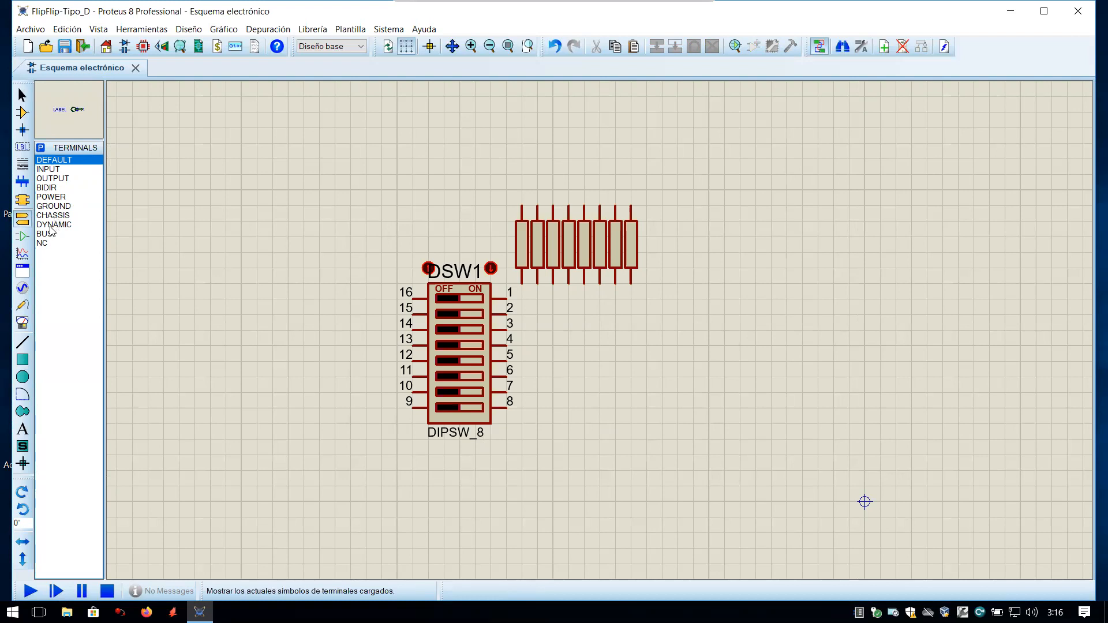
click(55, 198)
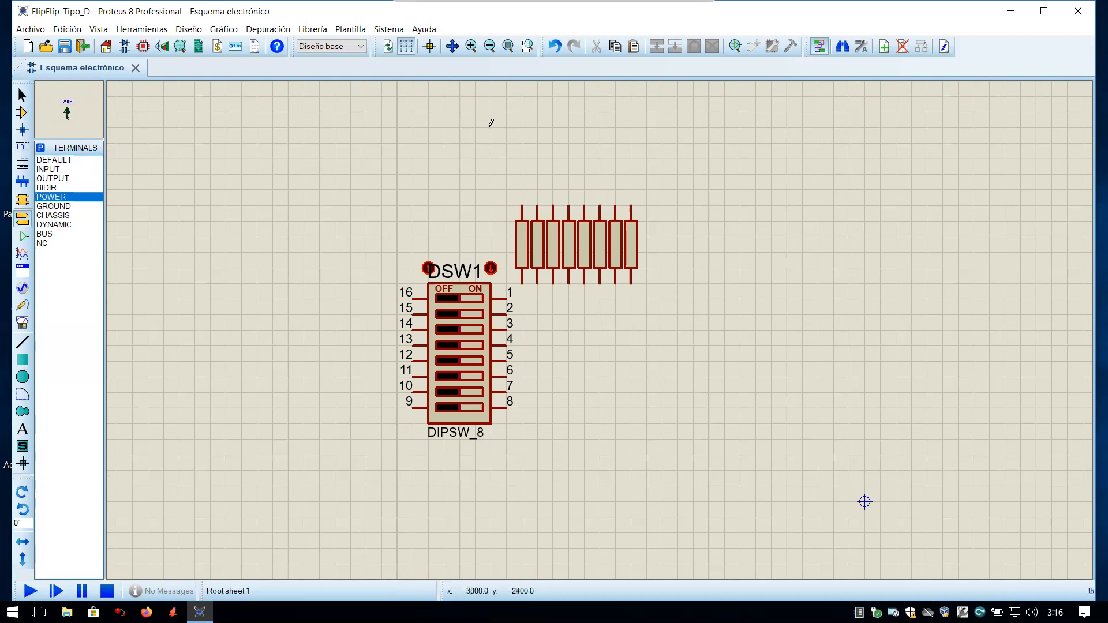
click(540, 125)
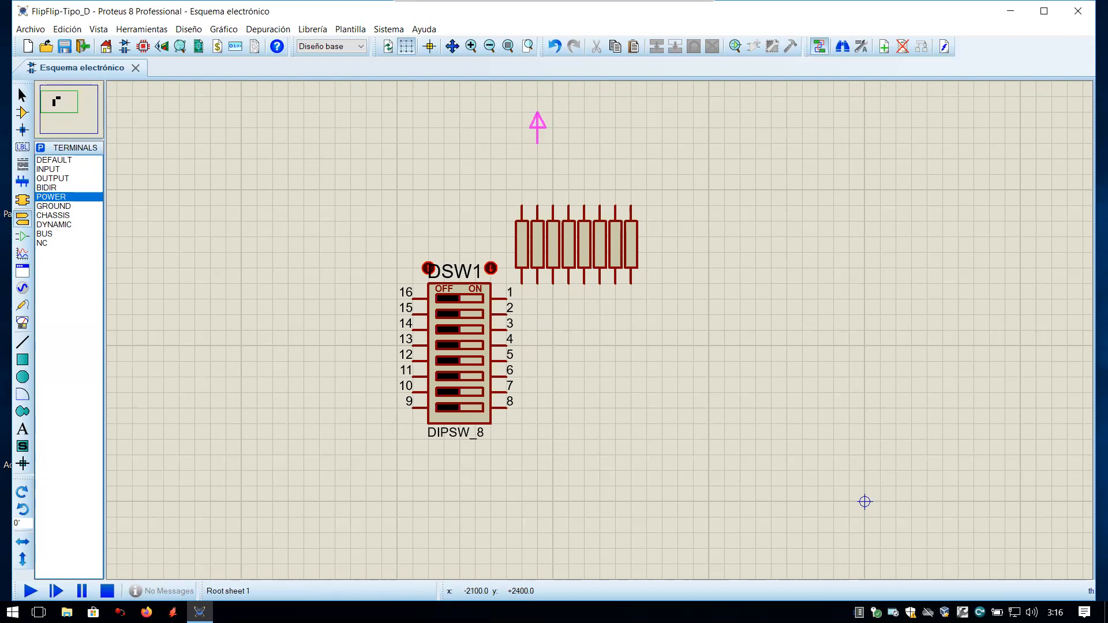
click(522, 173)
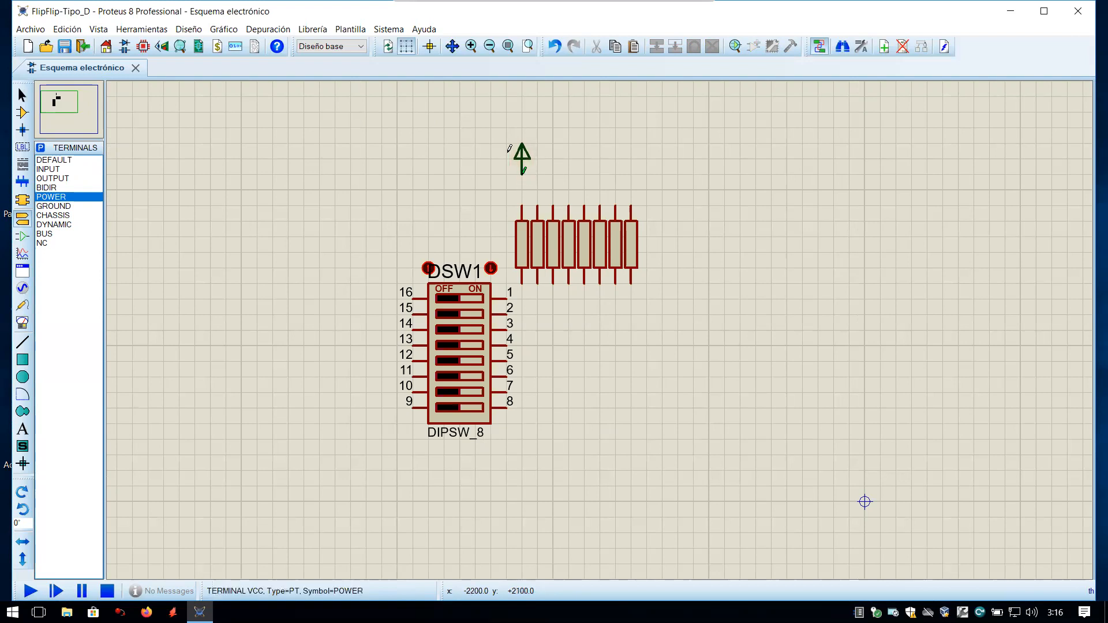
Step: Wire the power terminal to the first resistor's upper pin and run a wire from the last resistor's upper pin to that connection
click(23, 103)
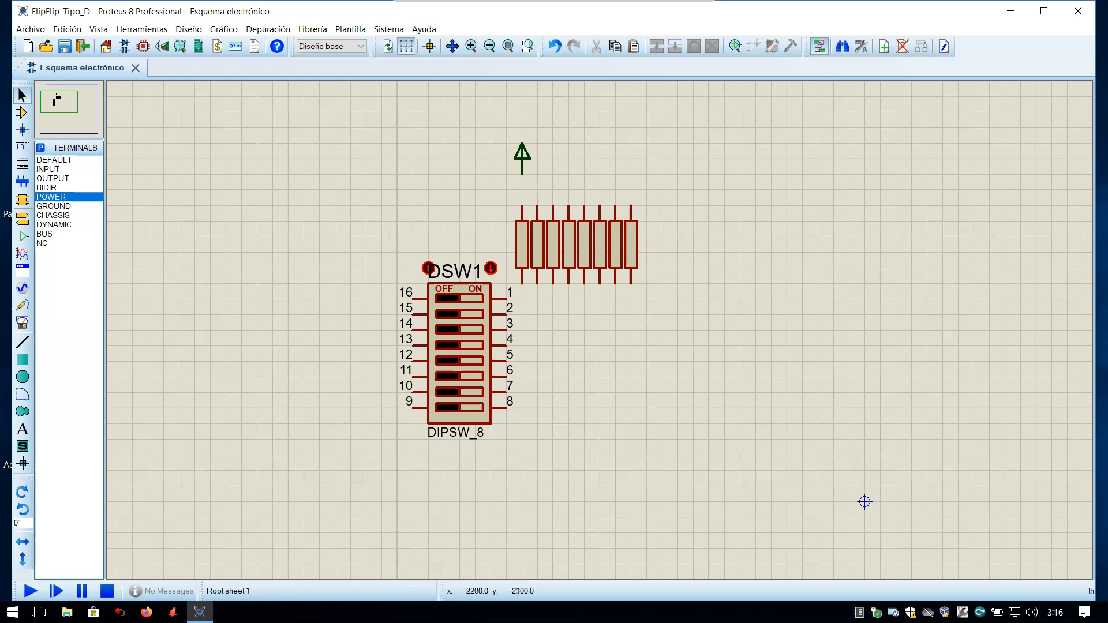
click(521, 172)
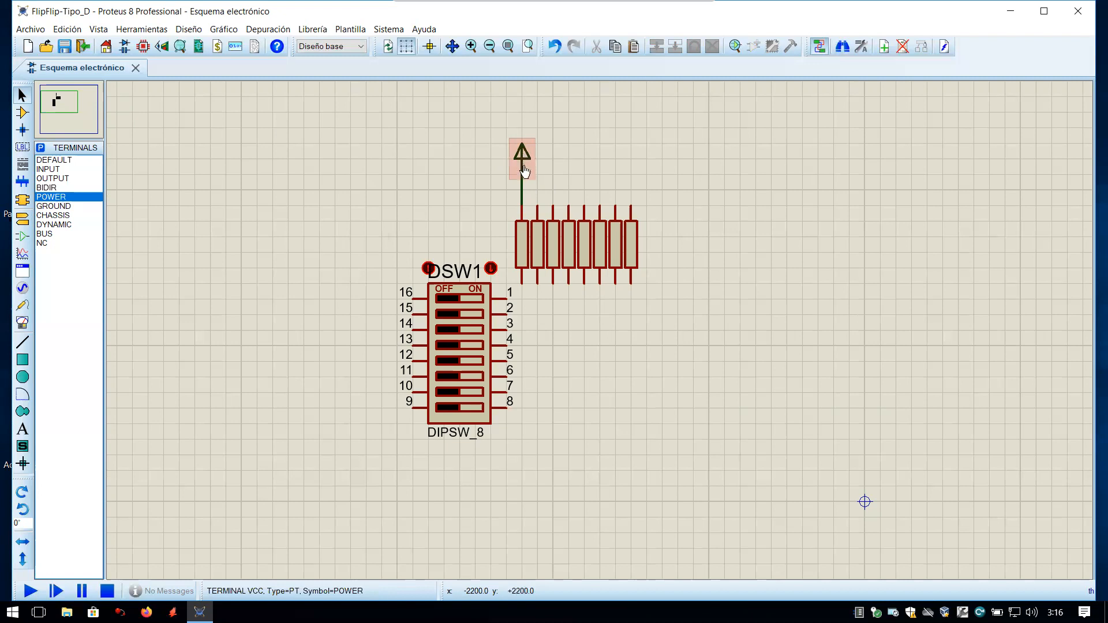
click(633, 194)
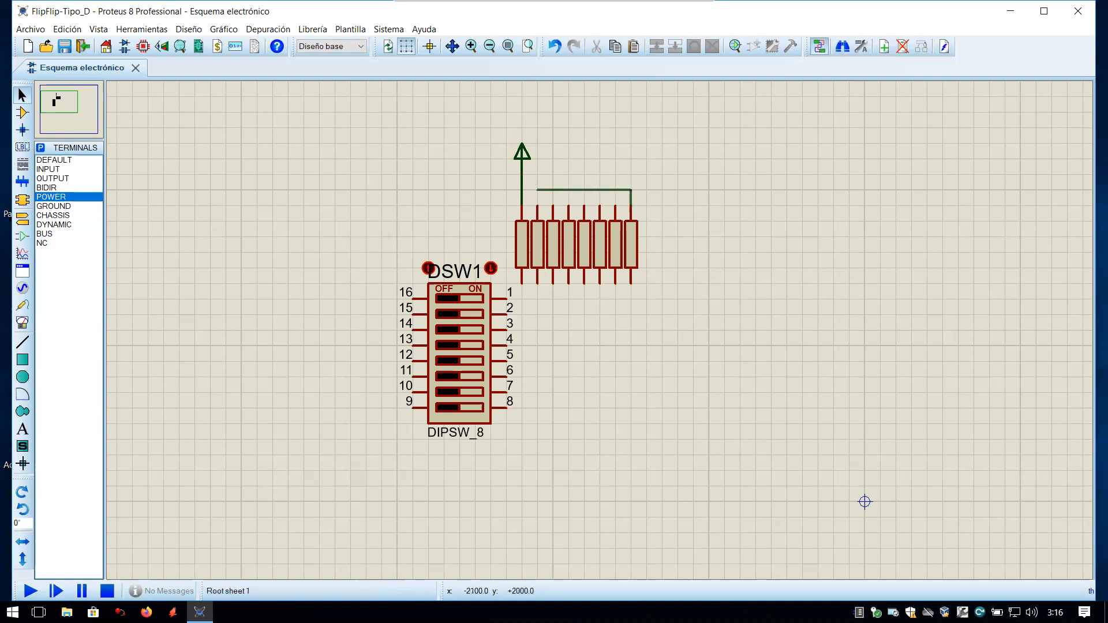
click(522, 190)
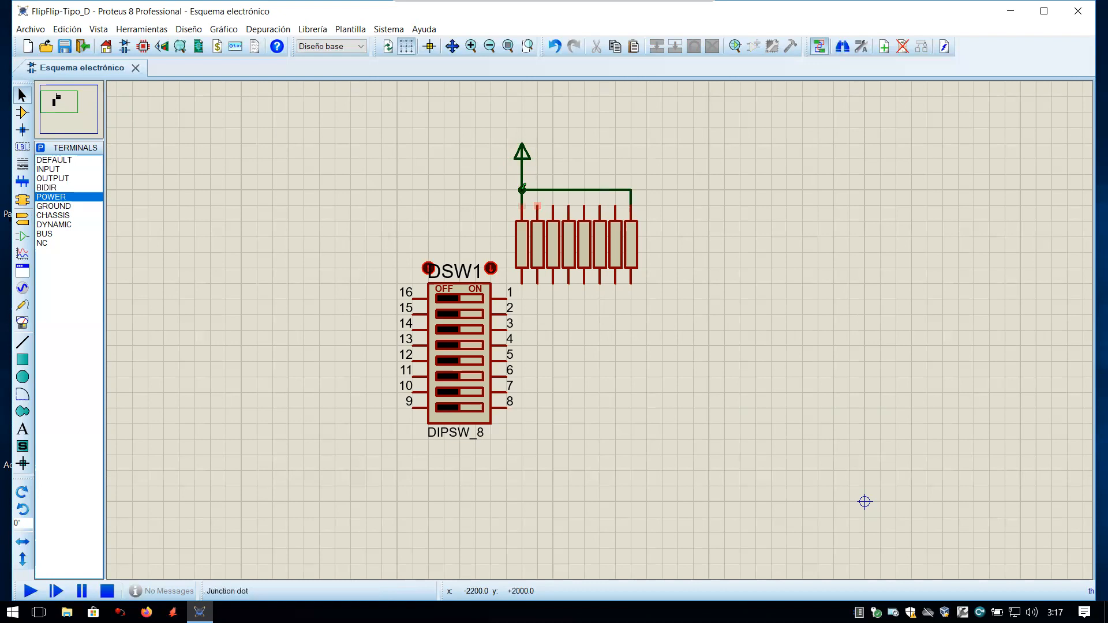
Step: Connect the upper pins of the six middle resistors to the horizontal power wire
click(538, 206)
click(537, 190)
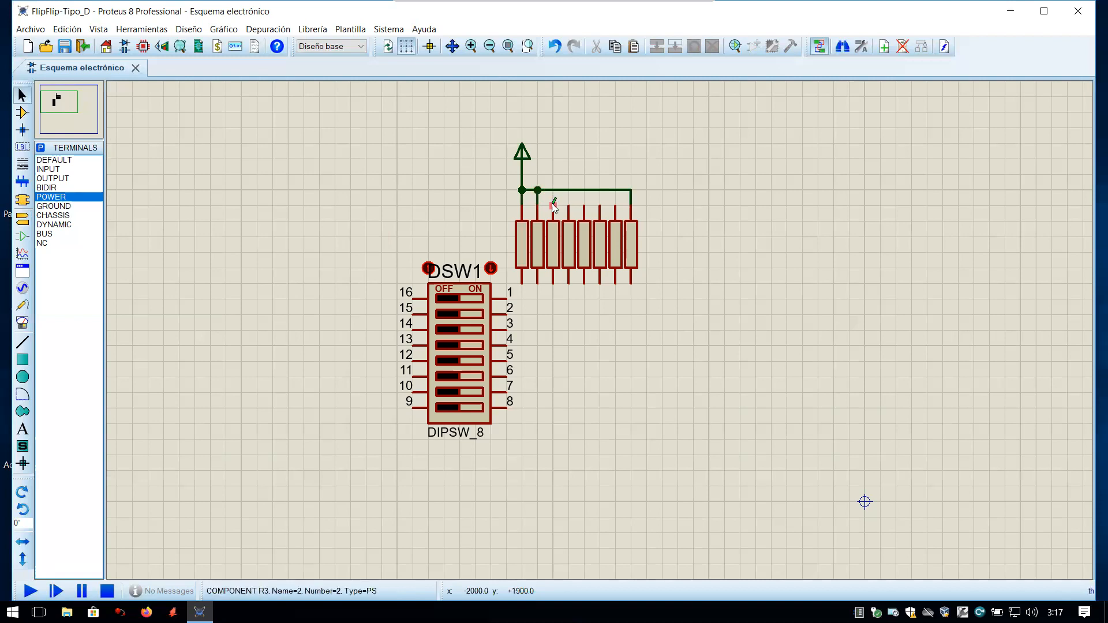
click(553, 206)
click(553, 190)
click(569, 206)
click(569, 190)
click(585, 206)
click(584, 190)
click(600, 206)
click(600, 190)
click(616, 207)
click(615, 190)
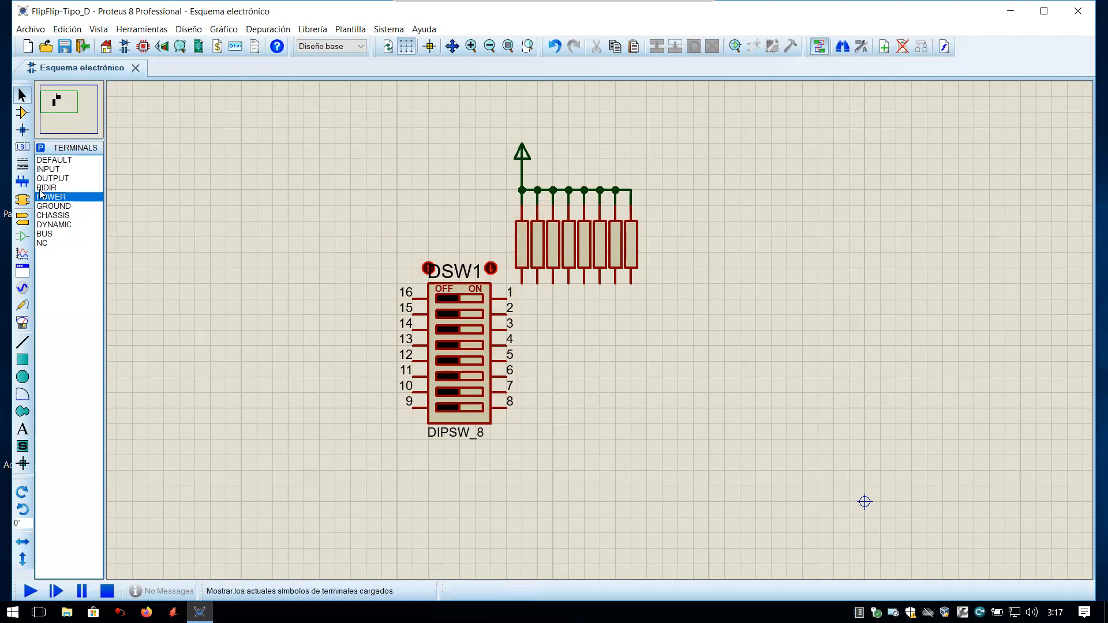
Step: Place a 74HCT373 latch to the right of the resistors and align its D0 pin with pin 1 of the DIP switch
click(22, 113)
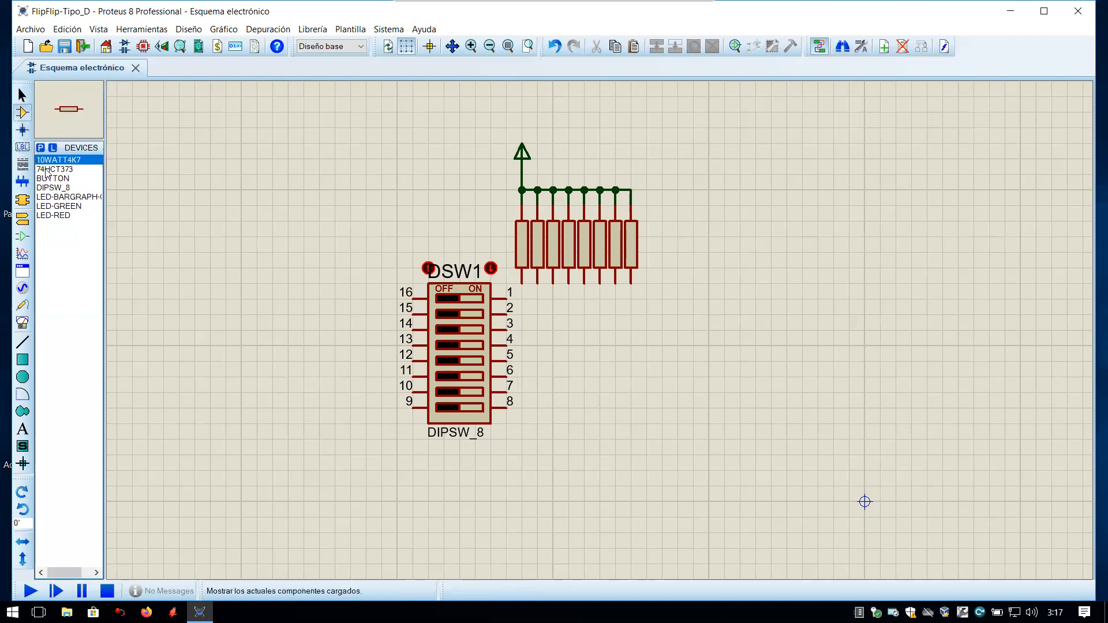
click(48, 170)
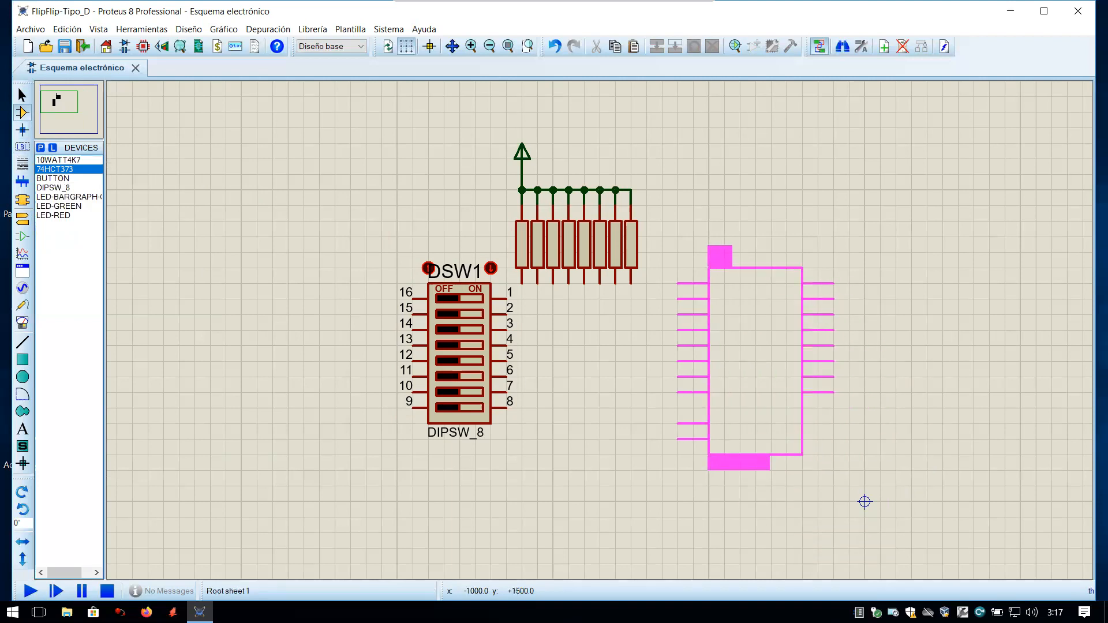
click(696, 280)
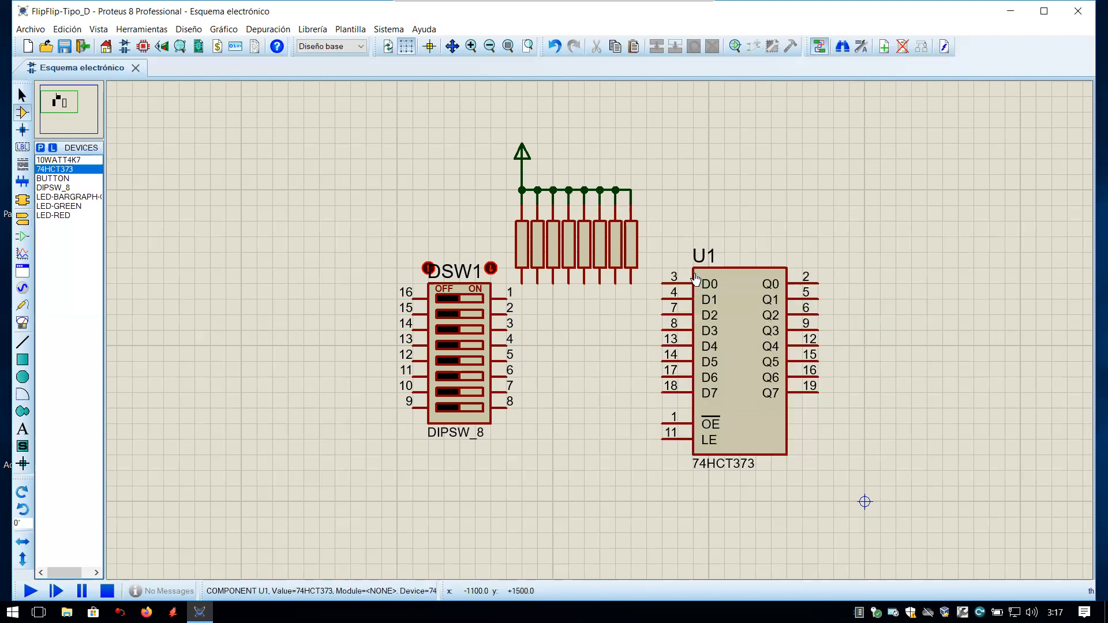
click(725, 312)
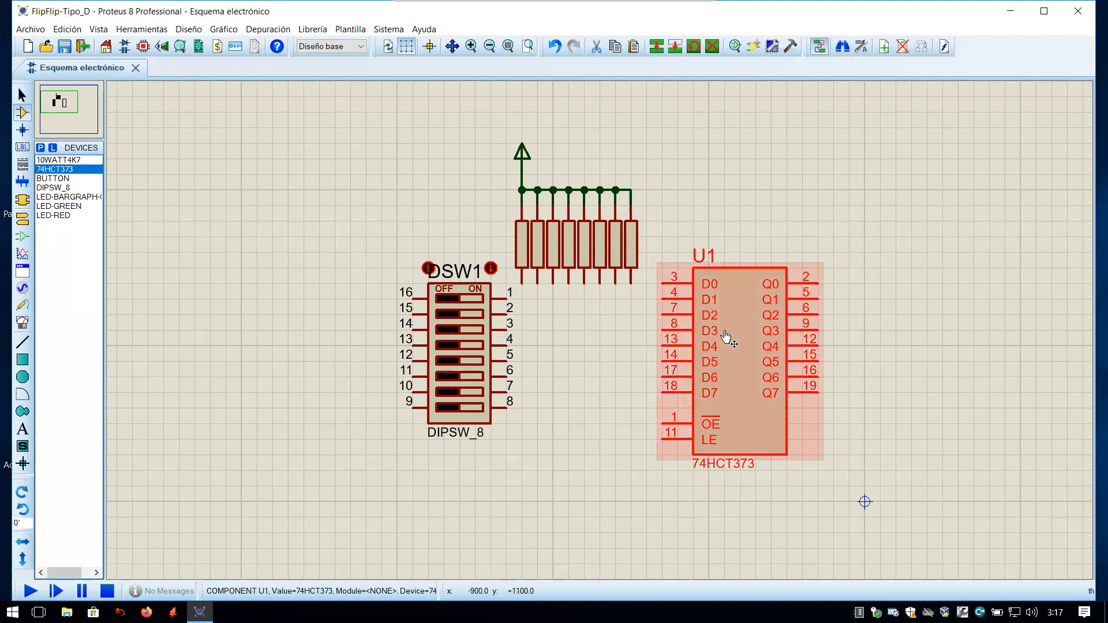
mouse_move(725, 393)
mouse_down()
mouse_move(730, 425)
mouse_move(728, 398)
mouse_up()
double_click(728, 397)
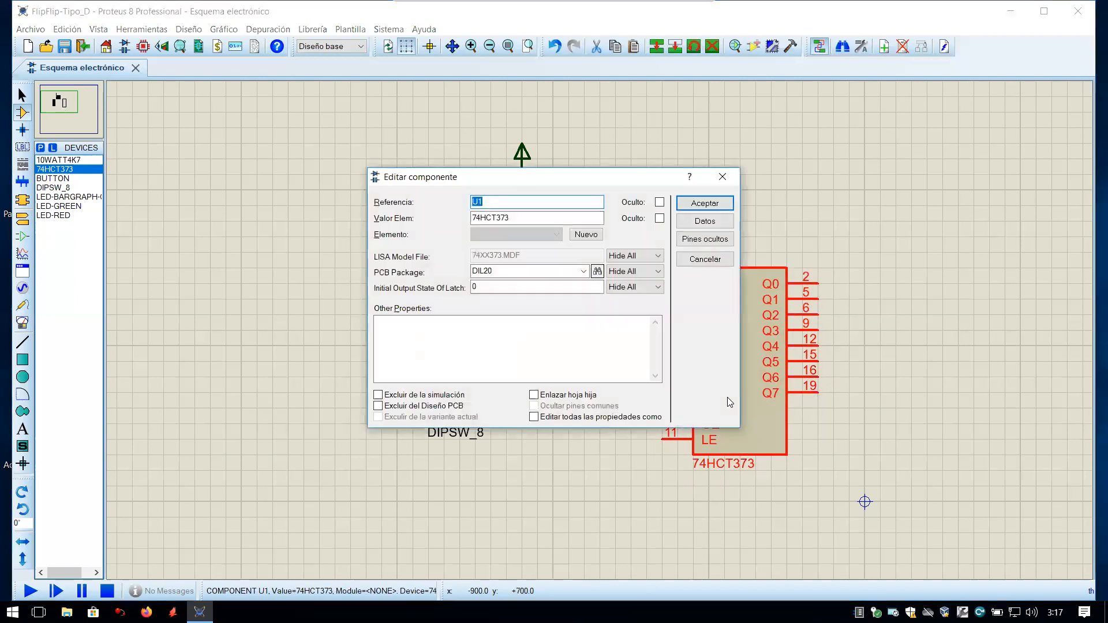
click(711, 258)
drag(739, 309, 739, 321)
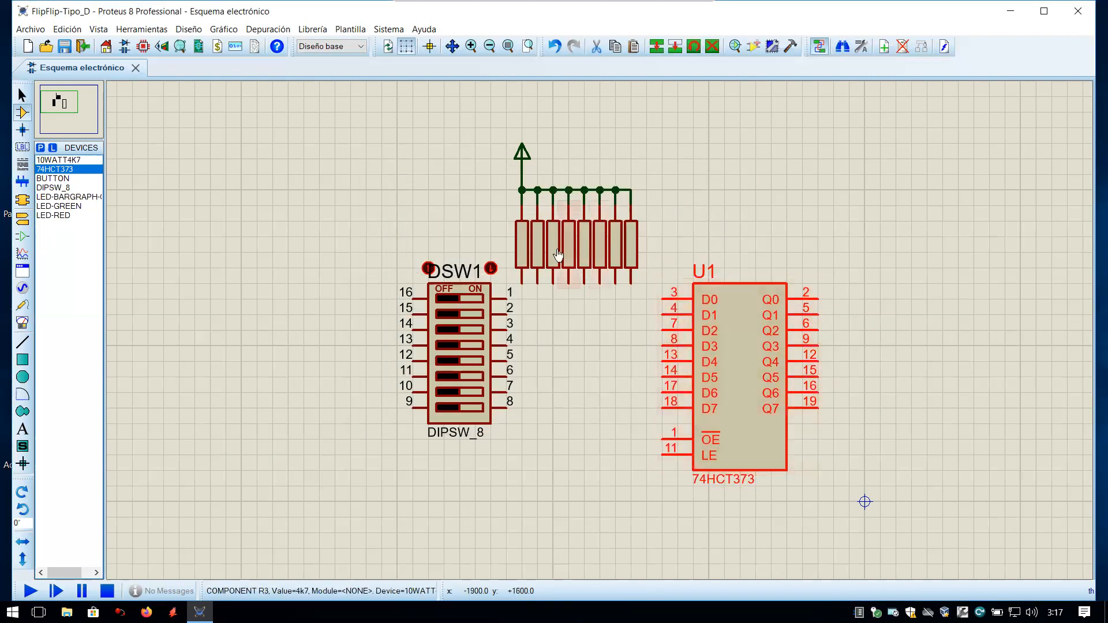
Step: Wire pins 1 to 4 of the DIP switch straight across to the 74HCT373 inputs D0 to D3
click(508, 298)
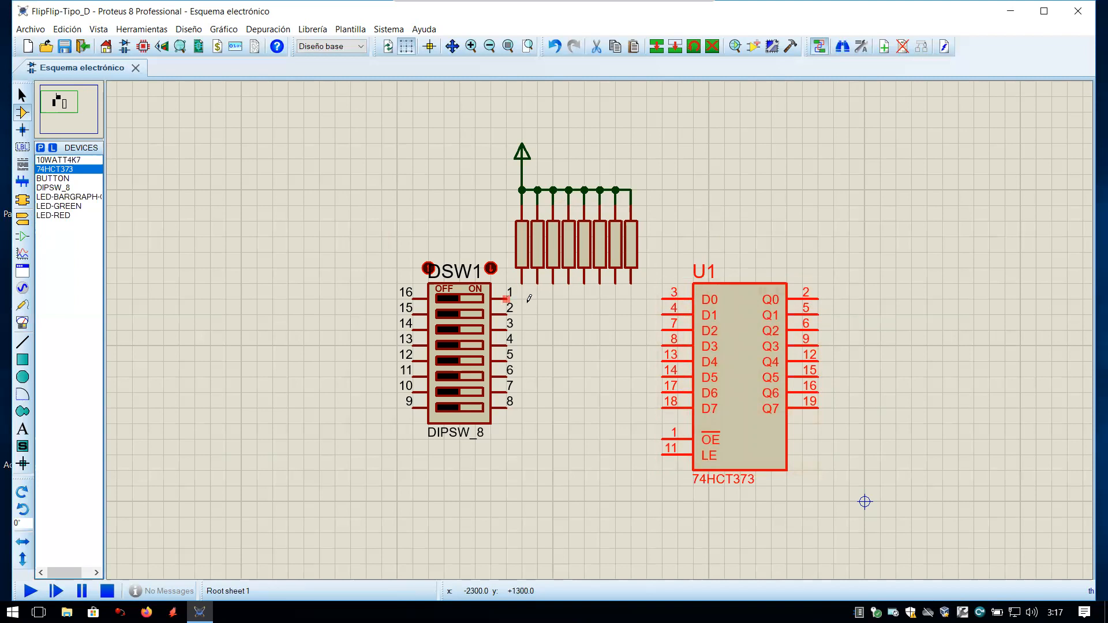
click(663, 296)
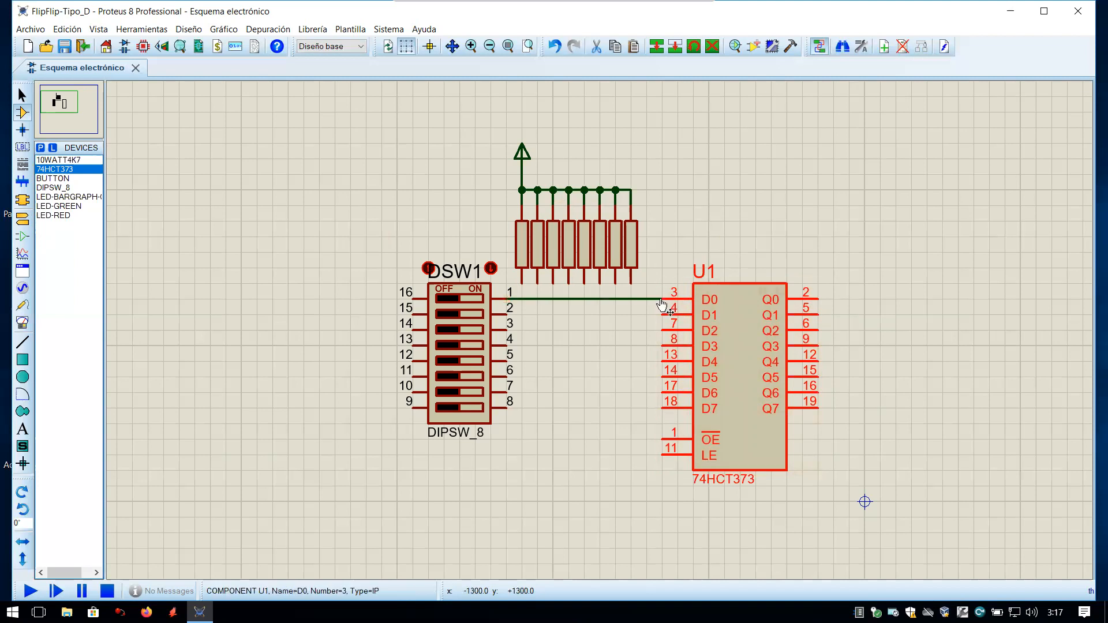
click(507, 309)
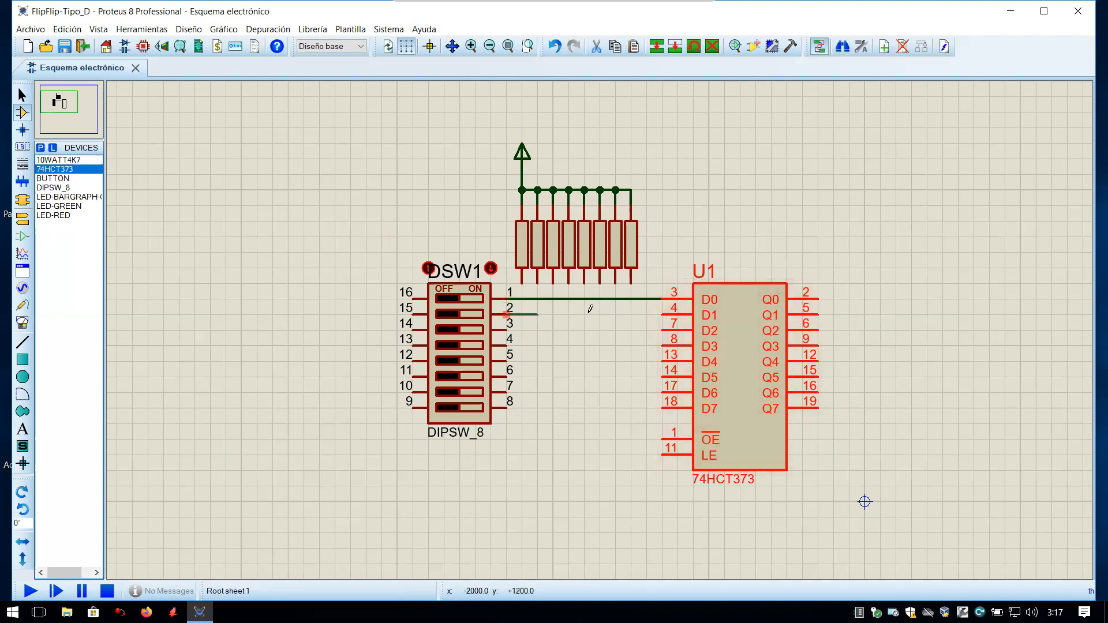
click(664, 314)
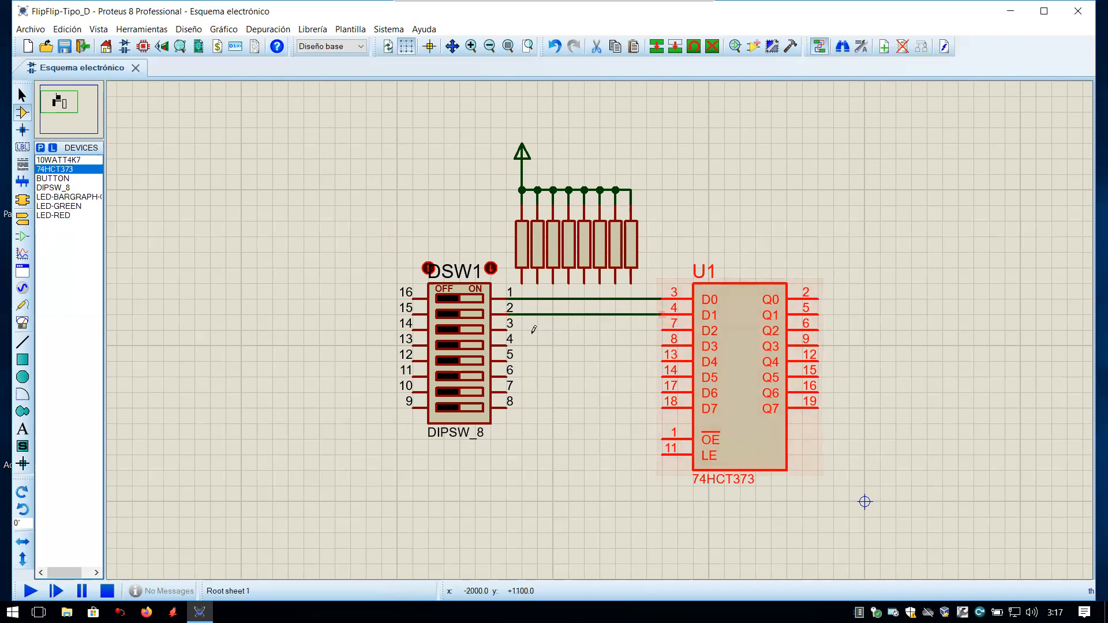
click(508, 328)
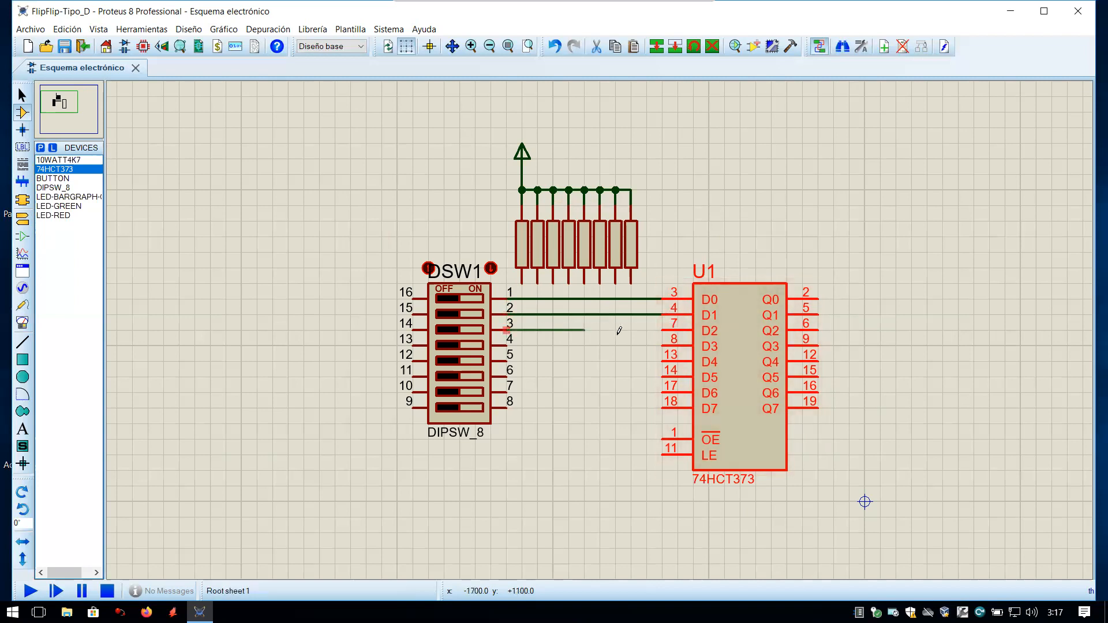
click(658, 330)
click(508, 345)
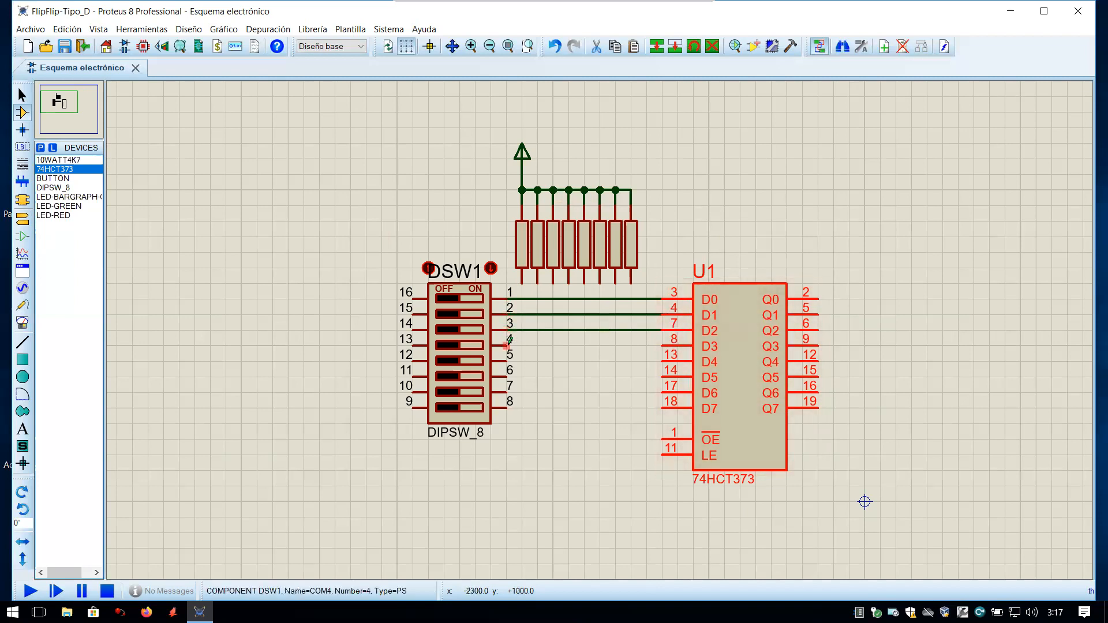
click(659, 346)
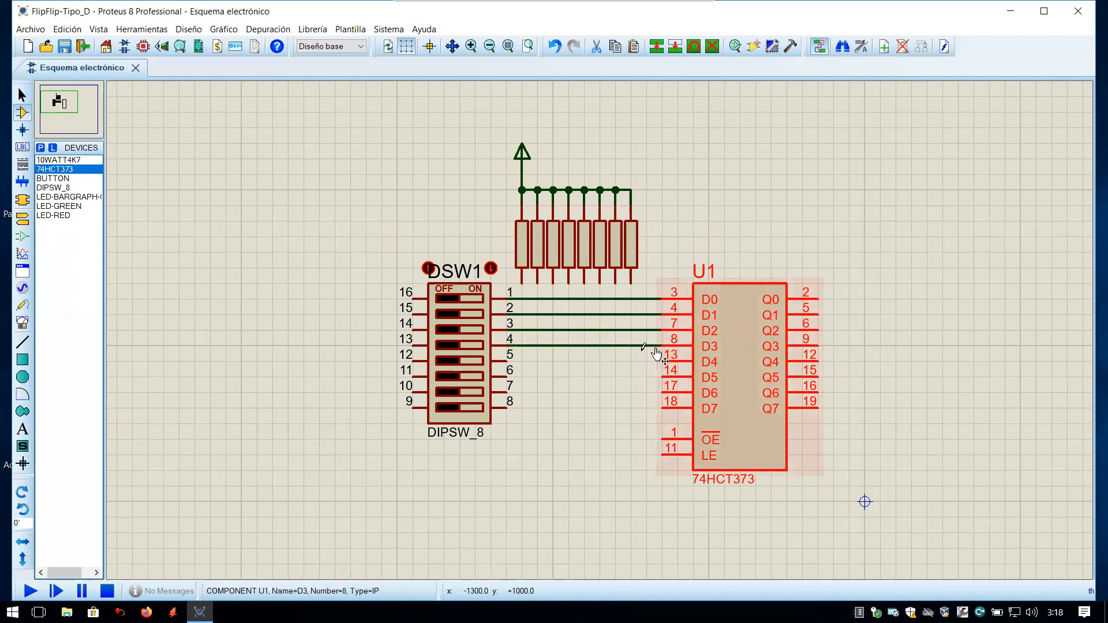
Step: Wire pins 5 to 8 of the DIP switch straight across to the latch inputs D4 to D7
click(507, 361)
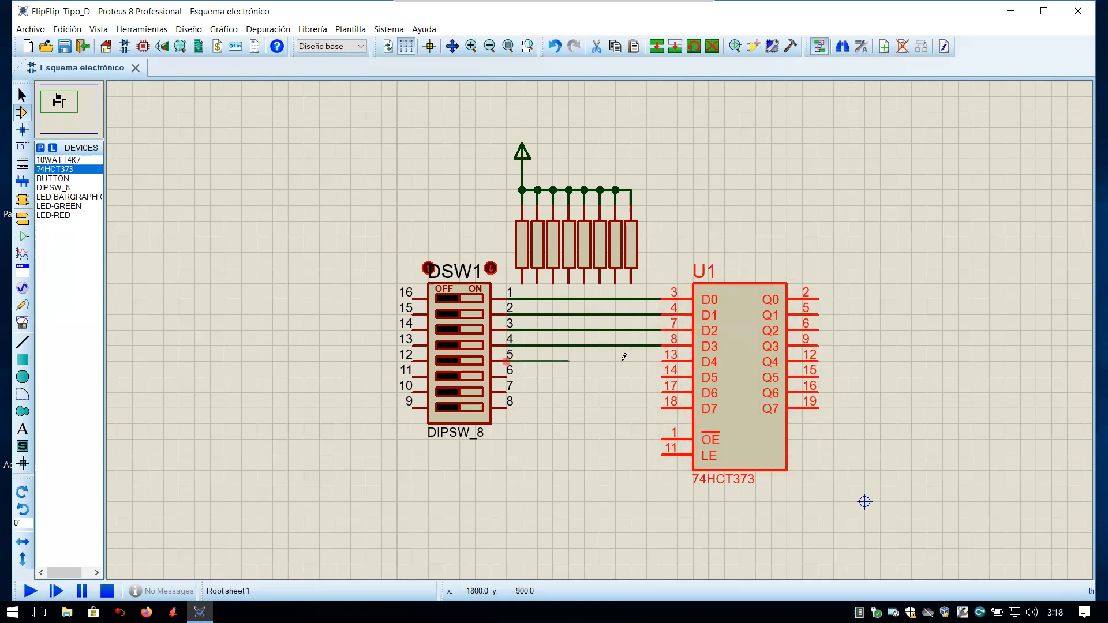
click(670, 358)
click(508, 377)
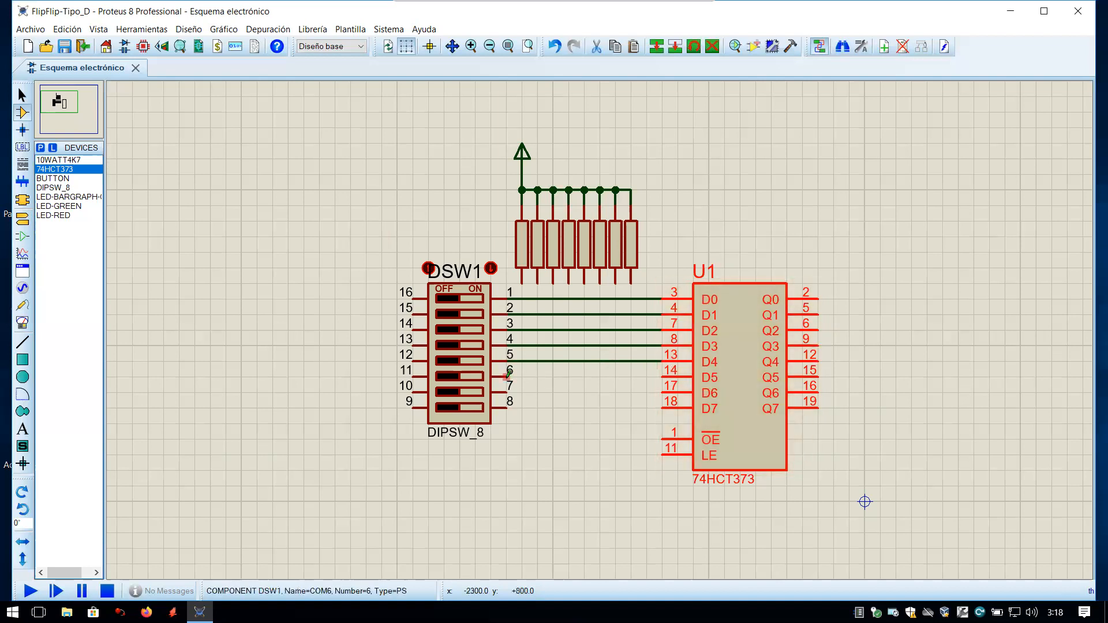
click(667, 377)
click(507, 392)
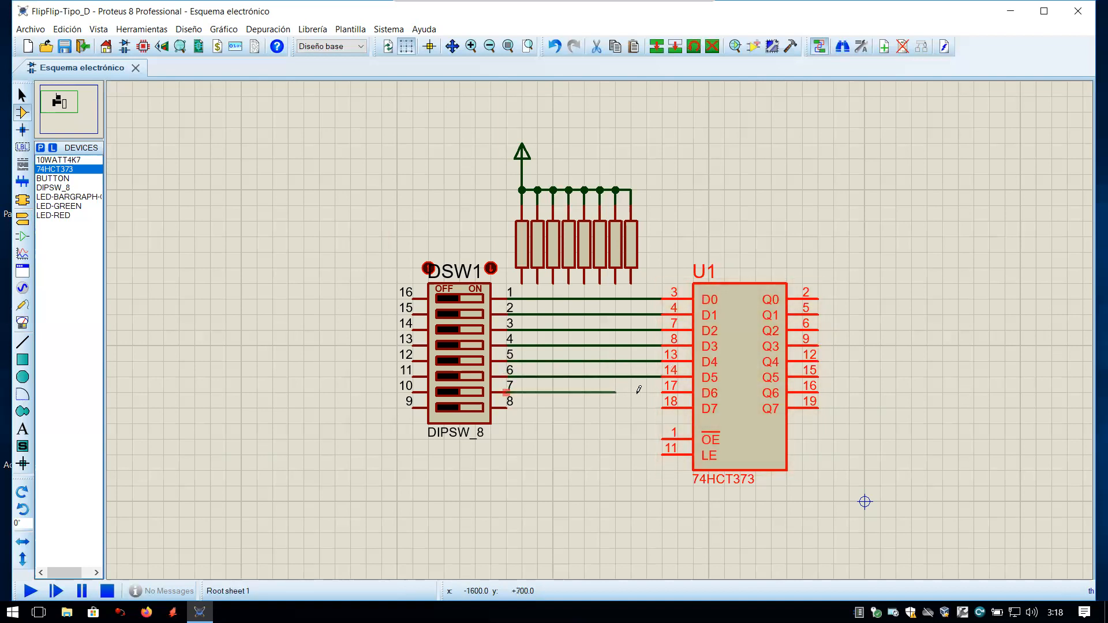
click(663, 393)
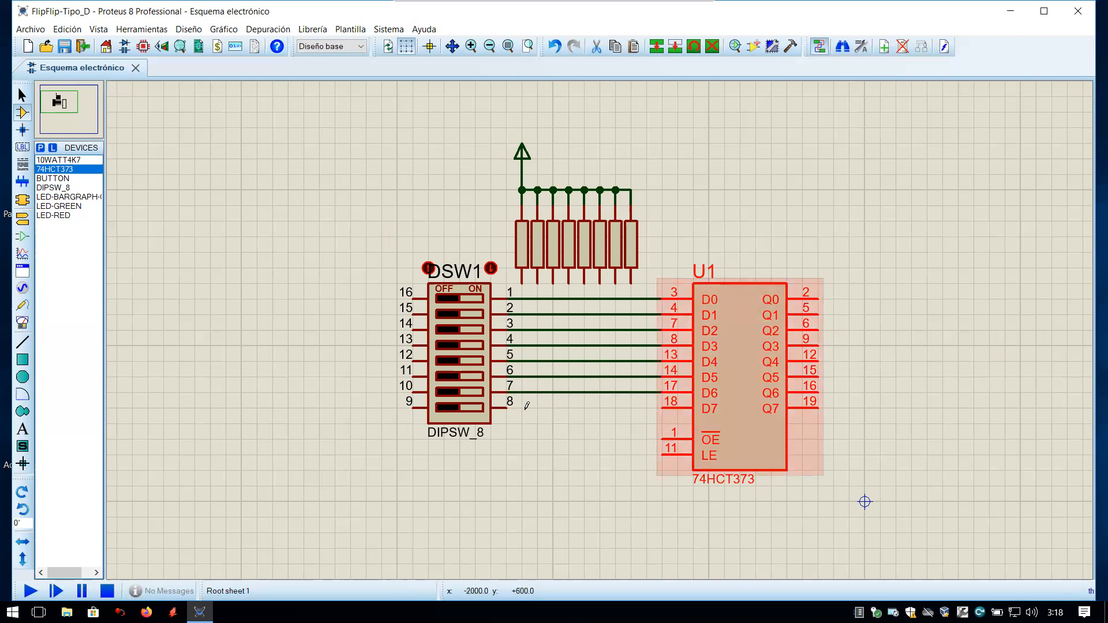
click(508, 408)
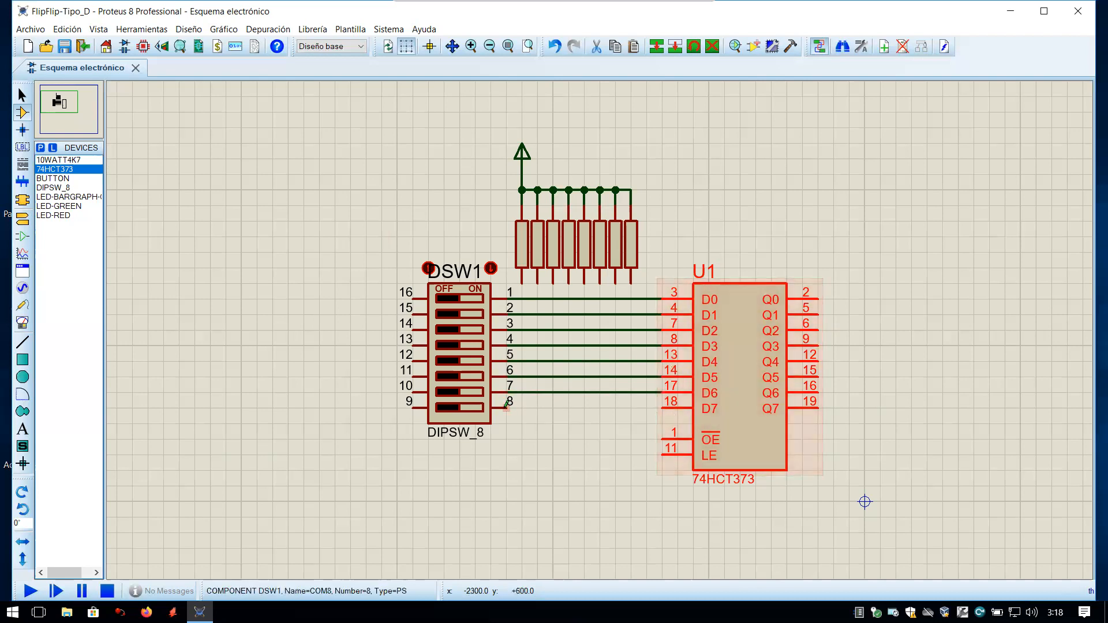
click(662, 409)
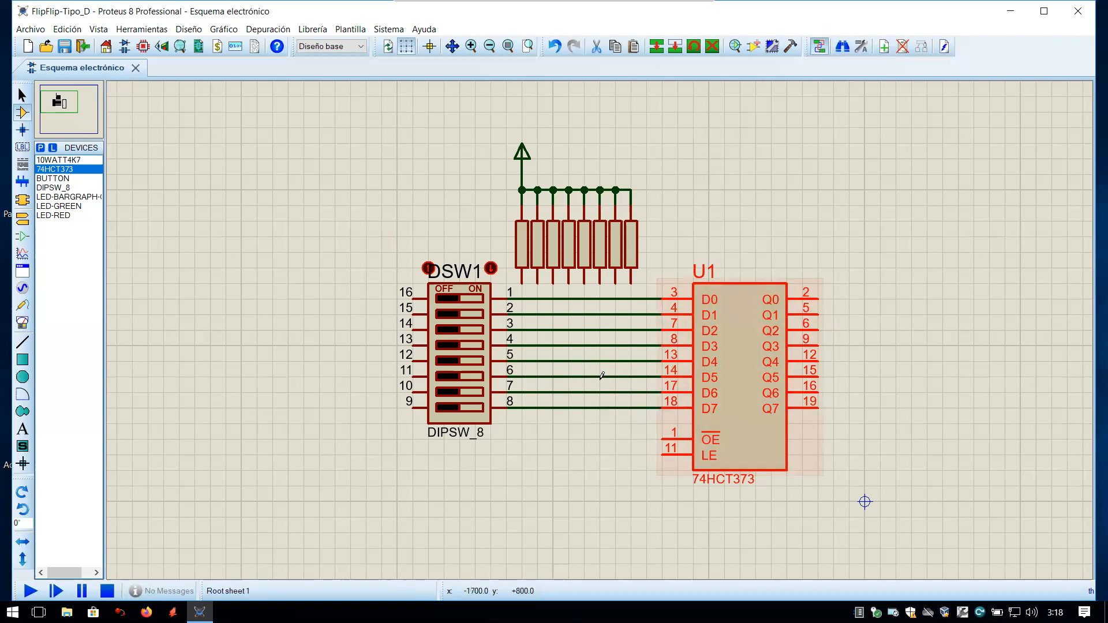
Step: Connect the lower pins of the first four resistors, in order, to the D0, D1, D2 and D3 wires
click(522, 282)
click(522, 299)
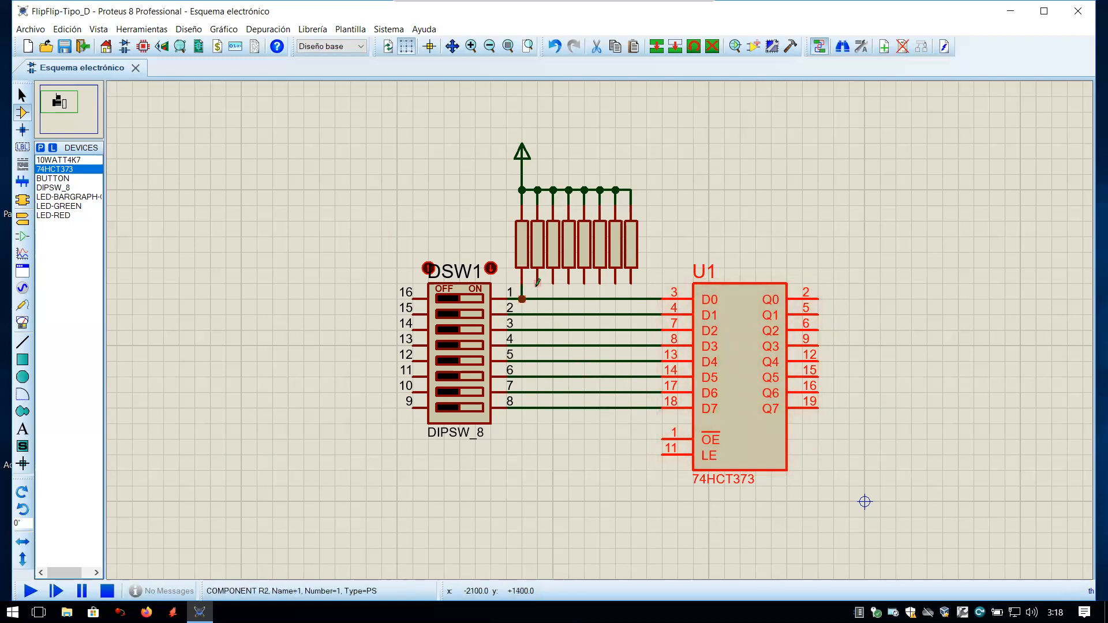
click(538, 283)
click(537, 315)
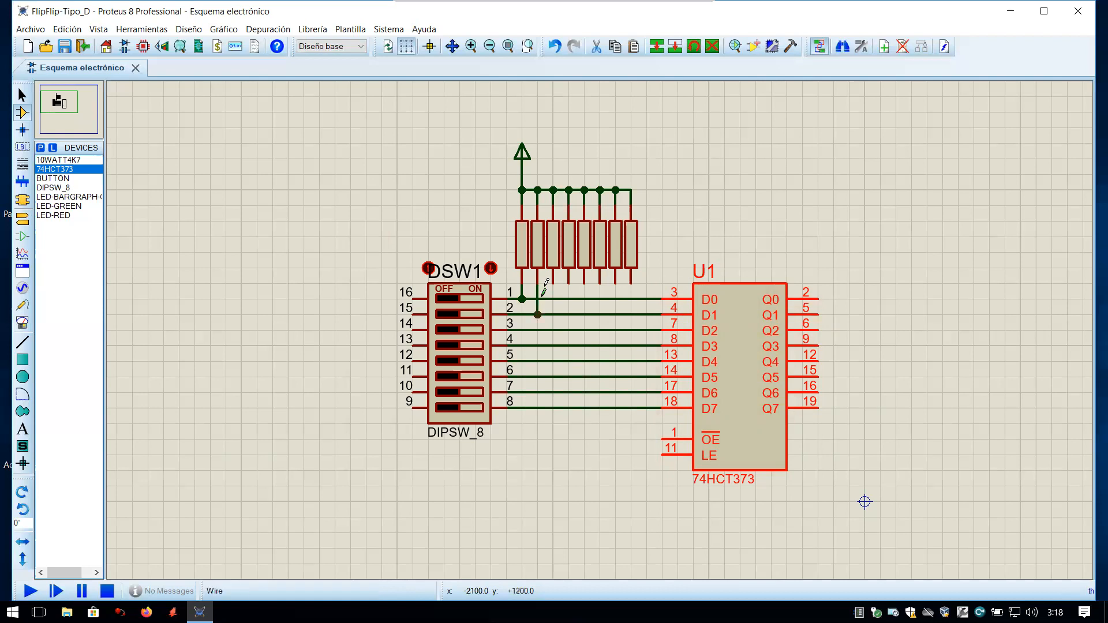
click(553, 283)
click(553, 330)
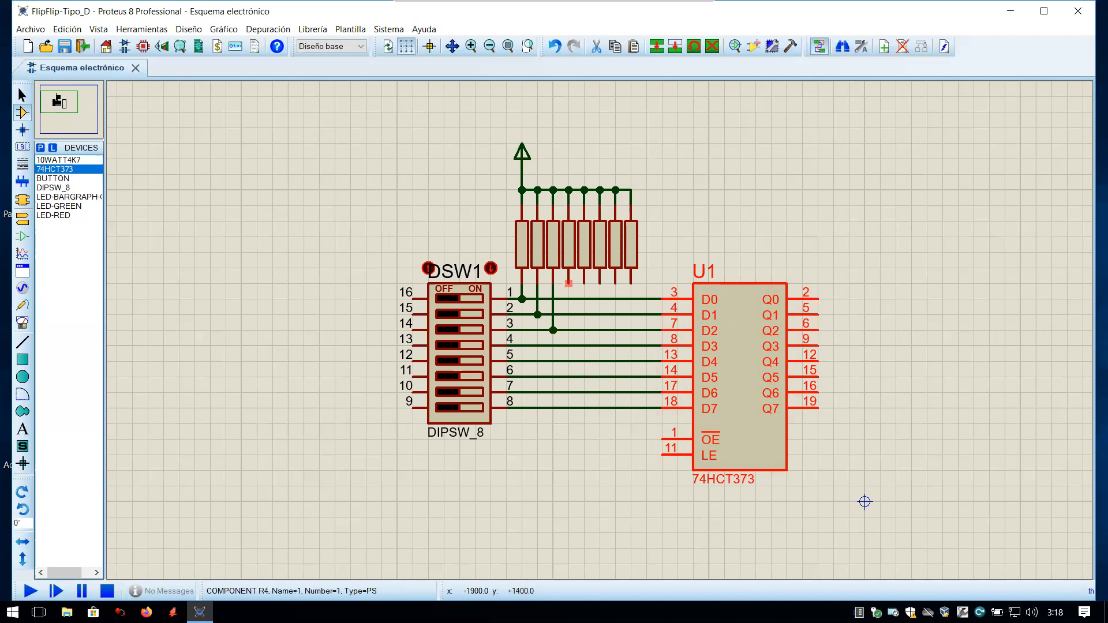
click(569, 283)
click(568, 346)
Step: Connect the lower pins of the last four resistors, in order, to the D4, D5, D6 and D7 wires
click(584, 283)
click(584, 361)
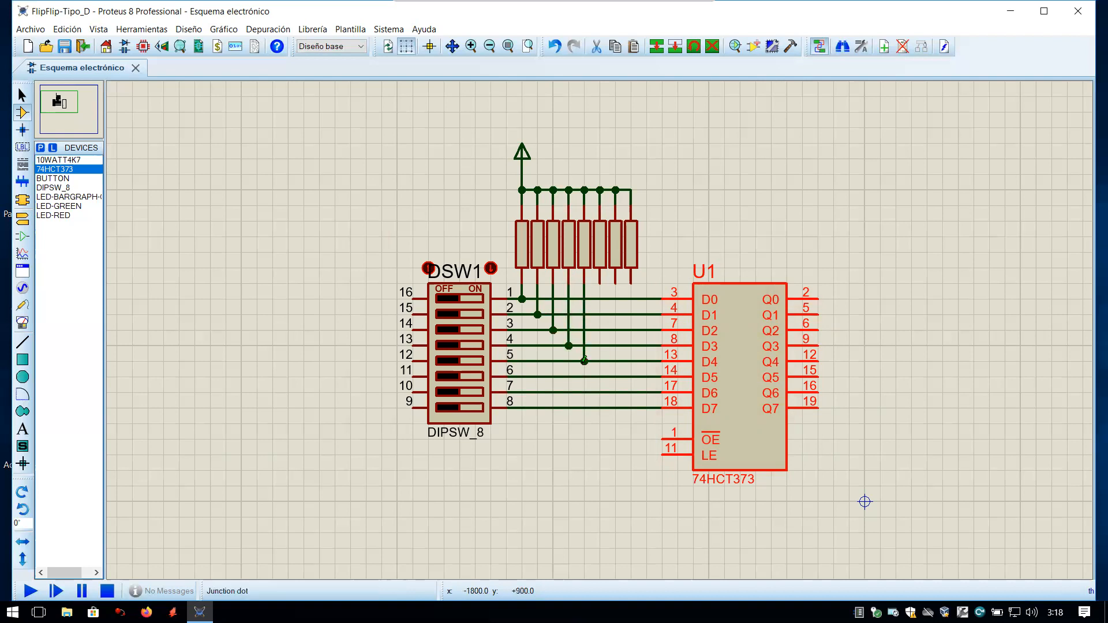
click(600, 283)
click(600, 376)
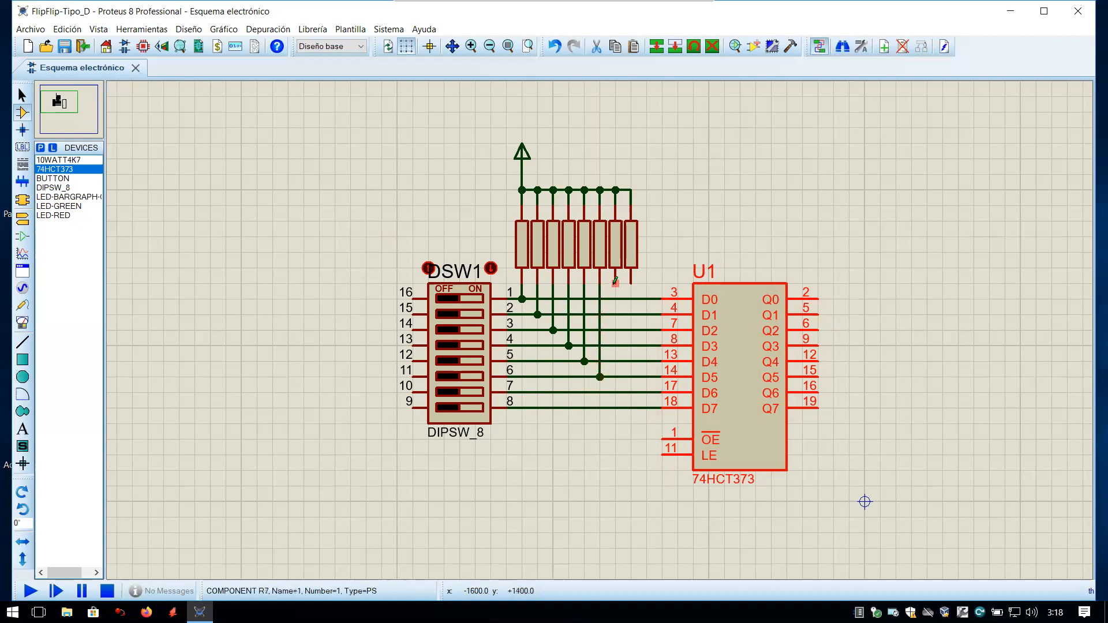
click(616, 283)
click(615, 392)
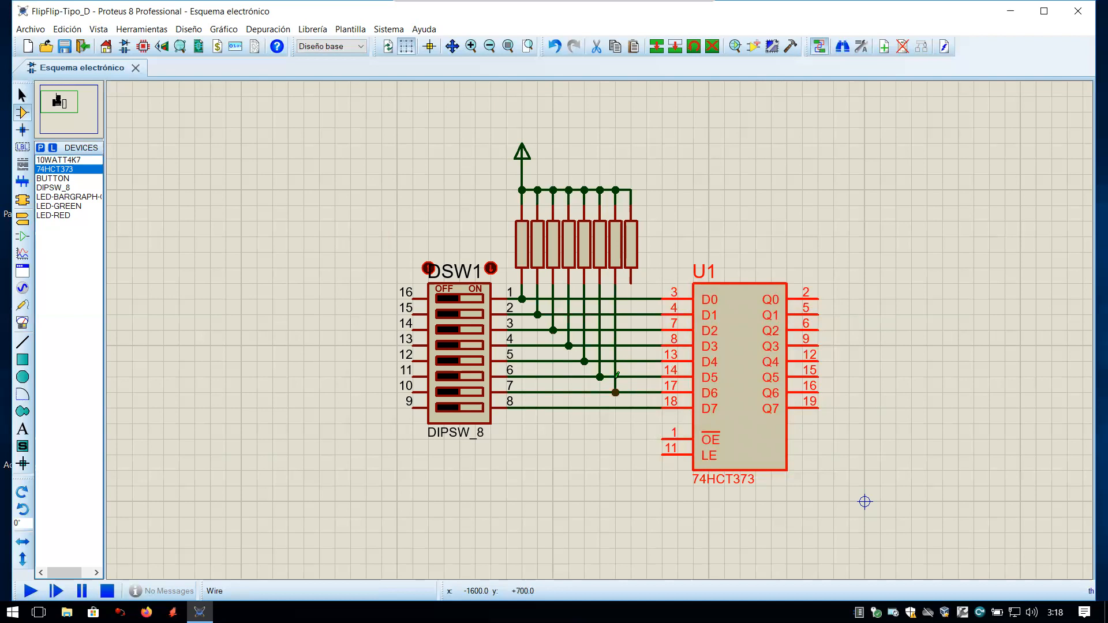
click(631, 283)
click(631, 408)
Step: Place a GROUND terminal below and left of the DIP switch and wire it up to switch pin 16
click(26, 222)
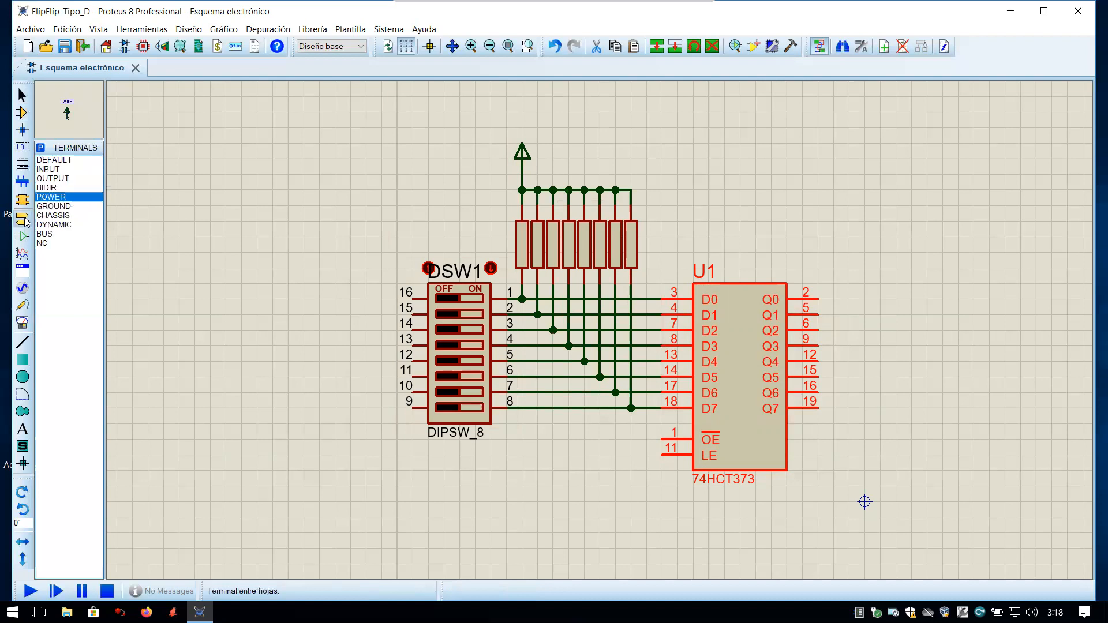
click(53, 206)
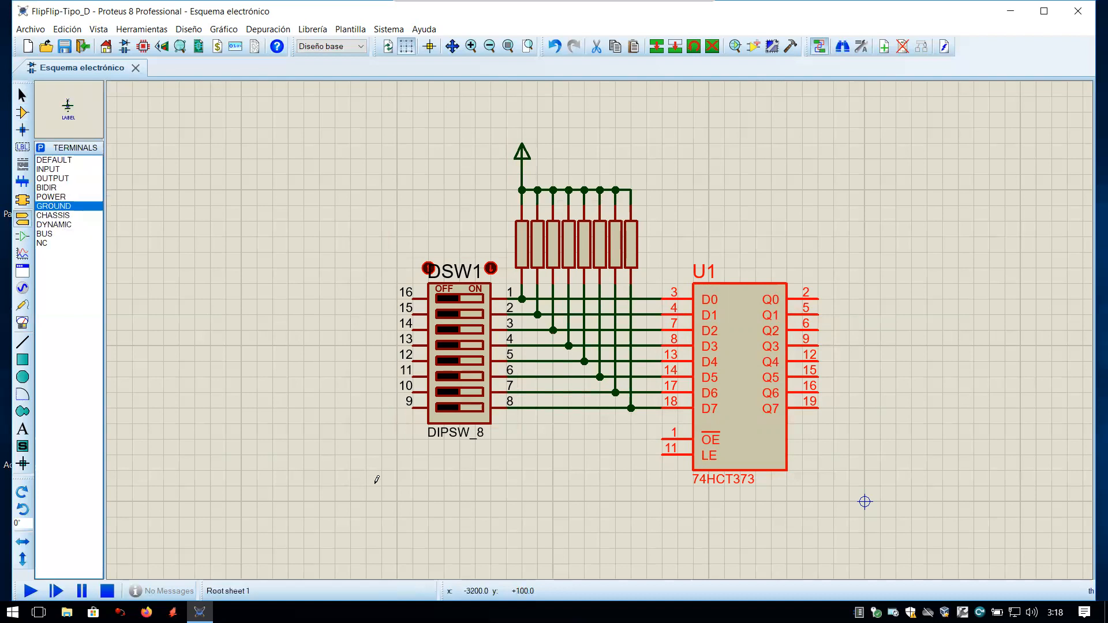
click(397, 464)
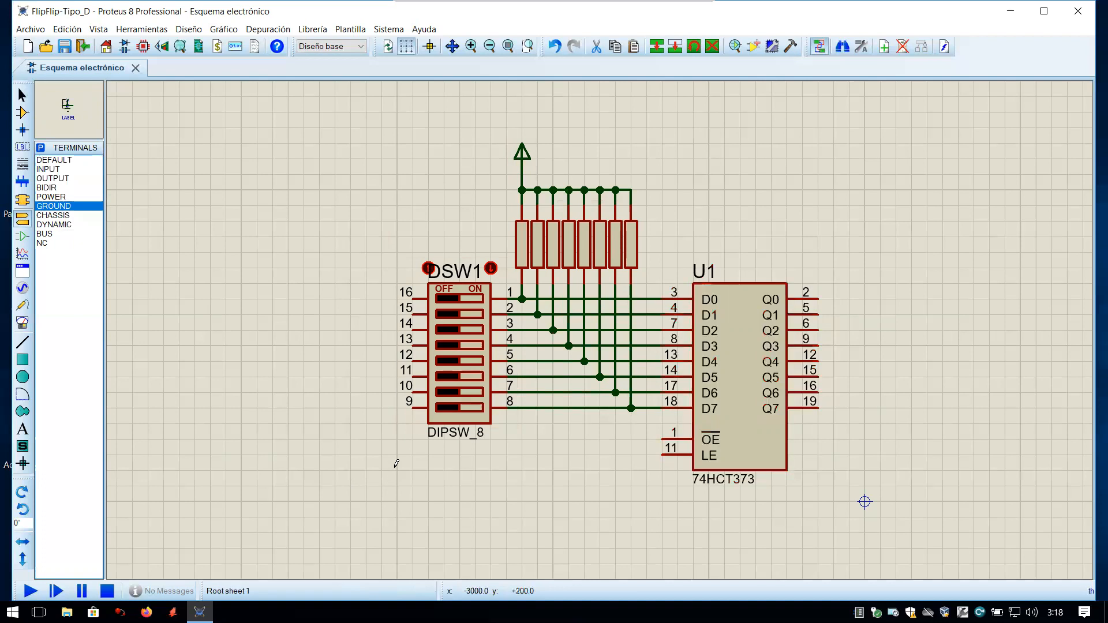
click(397, 462)
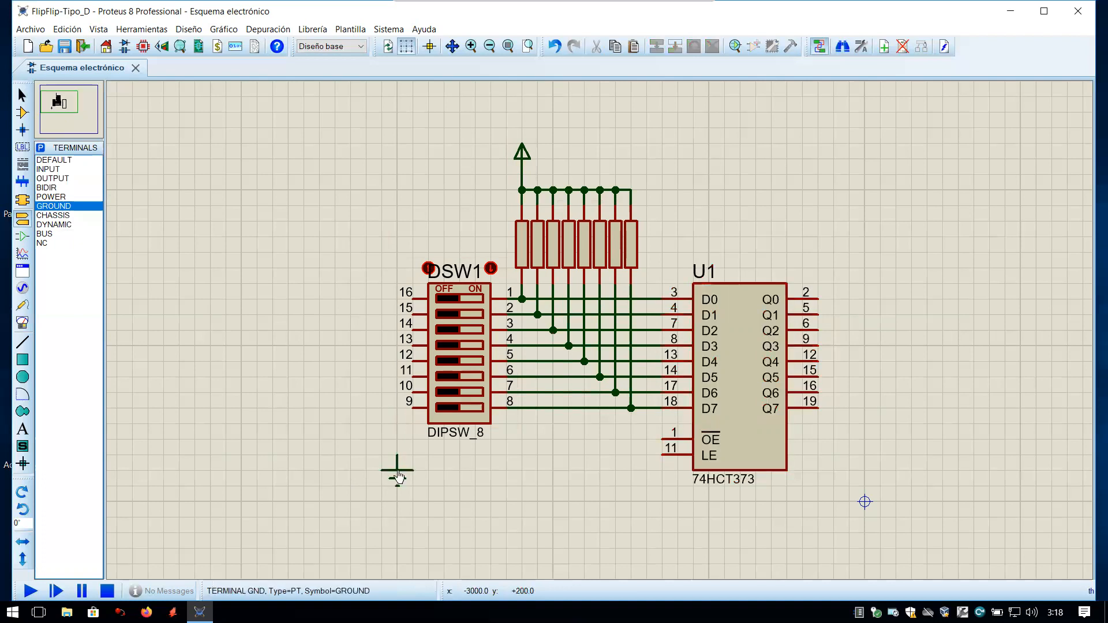
click(397, 455)
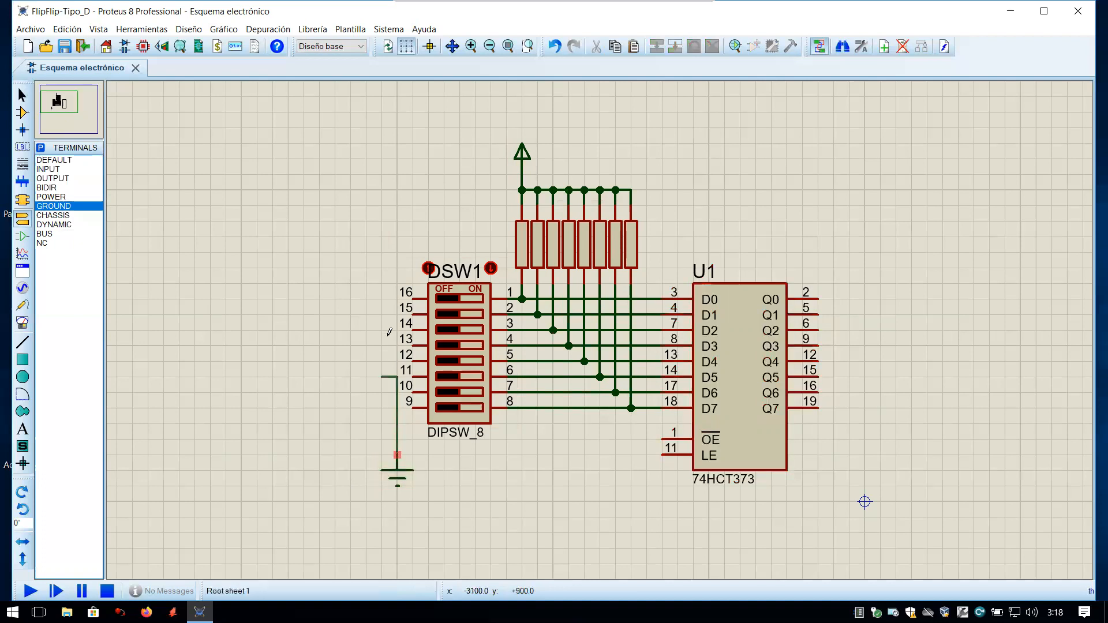
click(412, 299)
Step: Connect DIP switch pins 15 down to 9 to the vertical ground wire
click(412, 314)
click(397, 314)
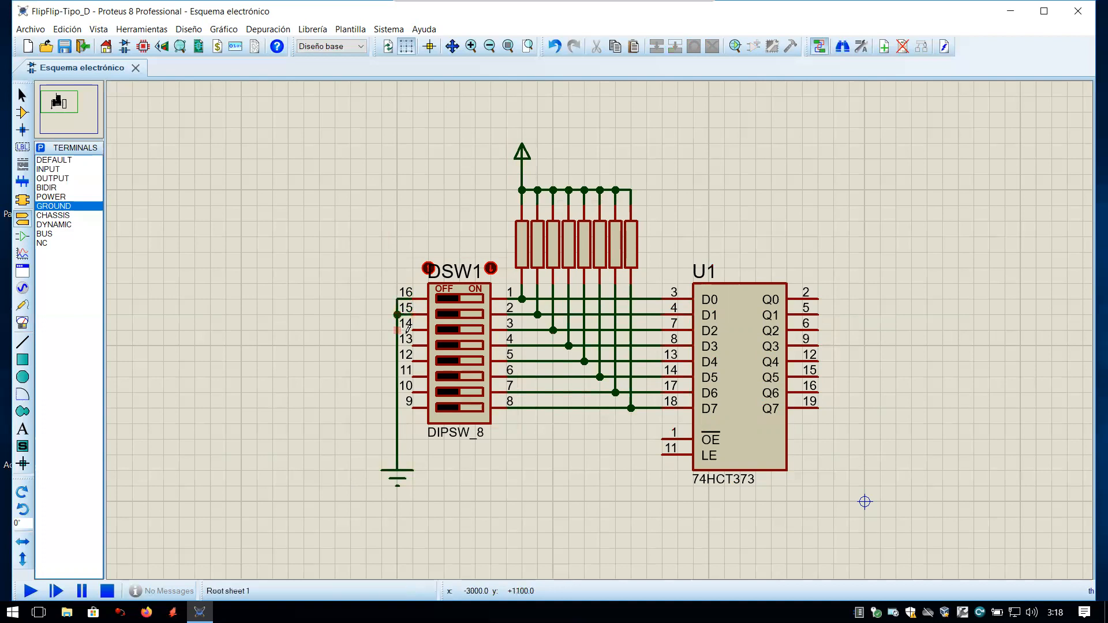
click(412, 329)
click(397, 330)
click(411, 345)
click(398, 346)
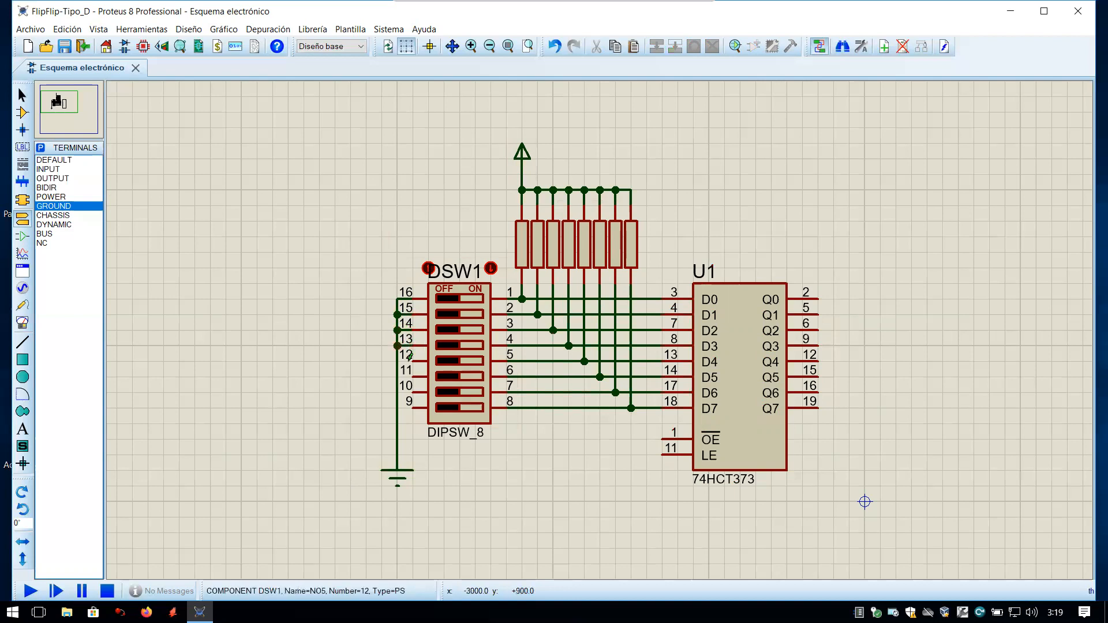
click(397, 362)
click(412, 377)
click(397, 377)
click(413, 391)
click(398, 393)
click(412, 407)
click(397, 409)
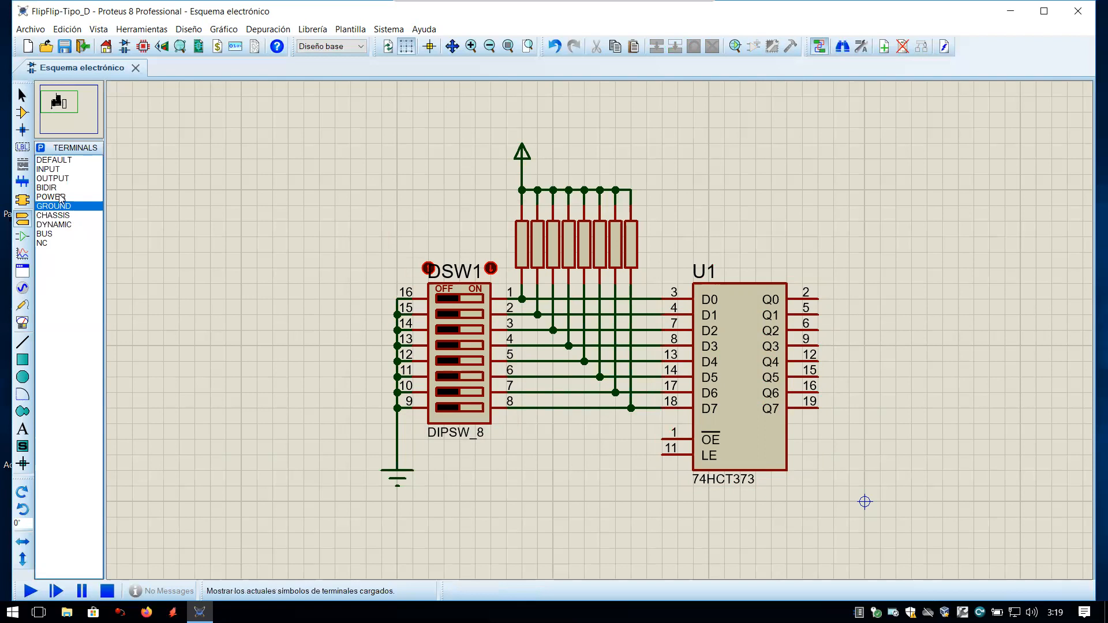
Step: Place a green LED bargraph (LED-BARGRAPH-GRN) to the right of the latch, with its pin 1 in line with Q0
click(22, 112)
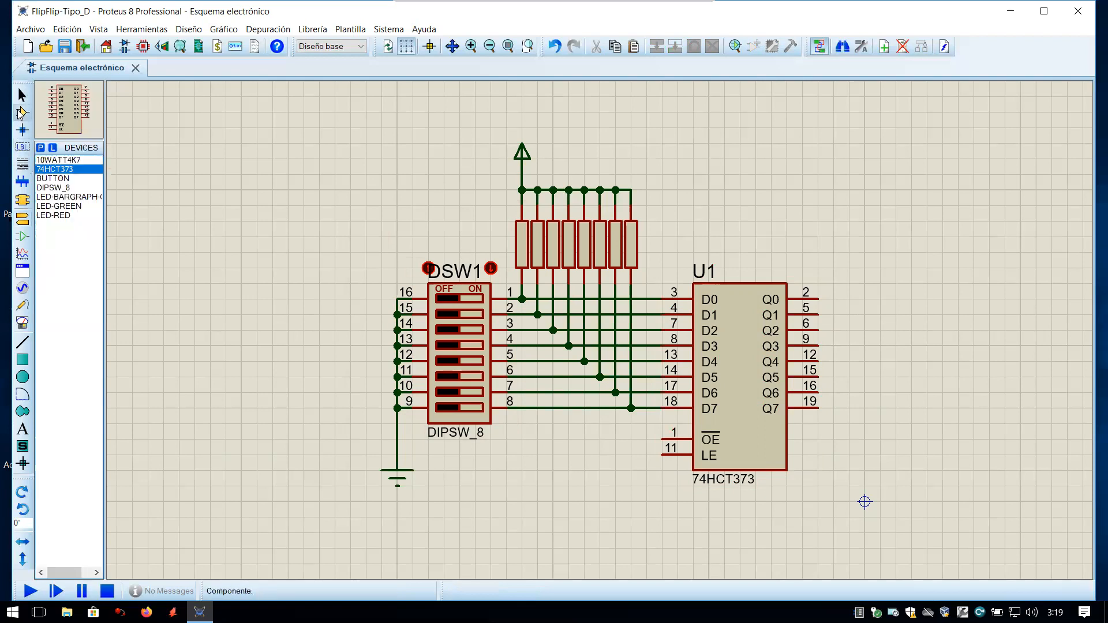
click(51, 199)
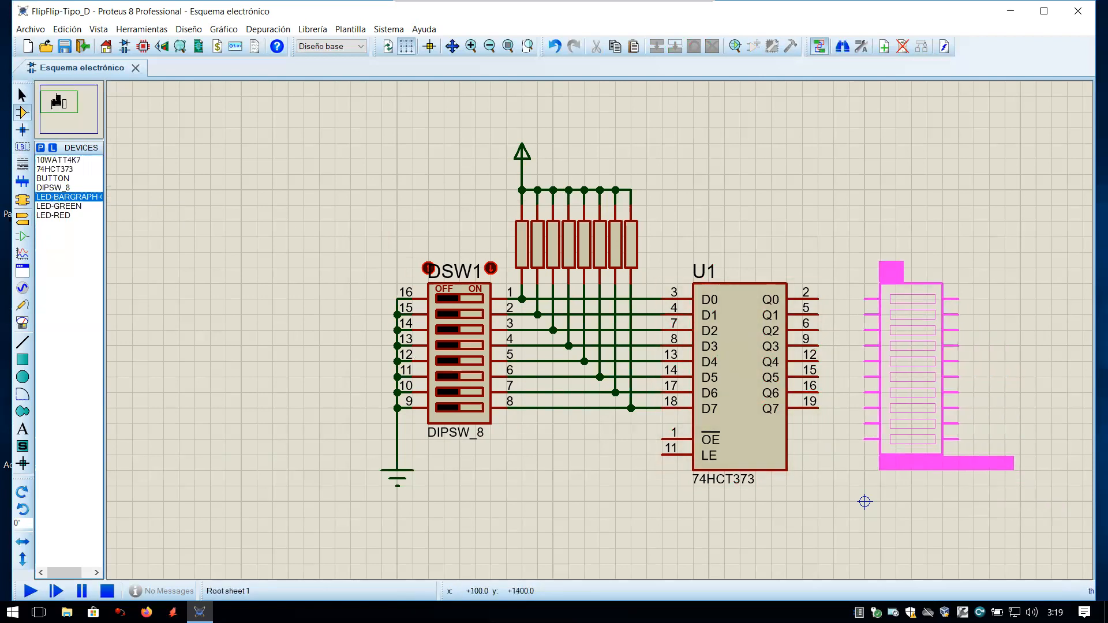
click(878, 282)
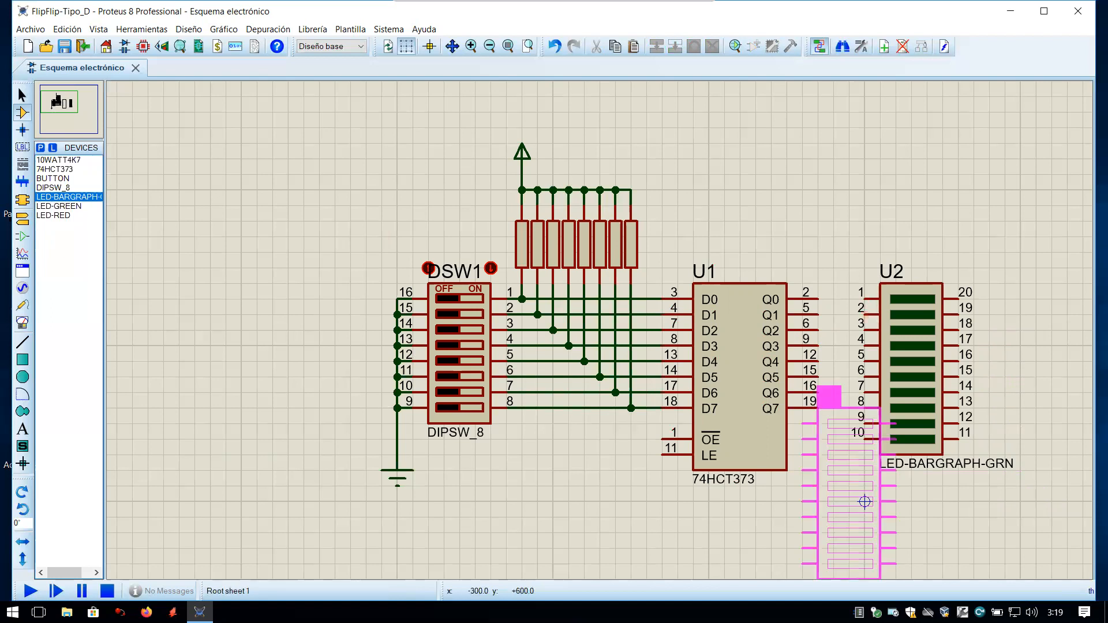
Step: Wire the latch outputs Q7 to Q0 straight across to bargraph pins 8 to 1
click(833, 402)
click(865, 392)
click(818, 392)
click(819, 376)
click(866, 377)
click(865, 362)
click(820, 359)
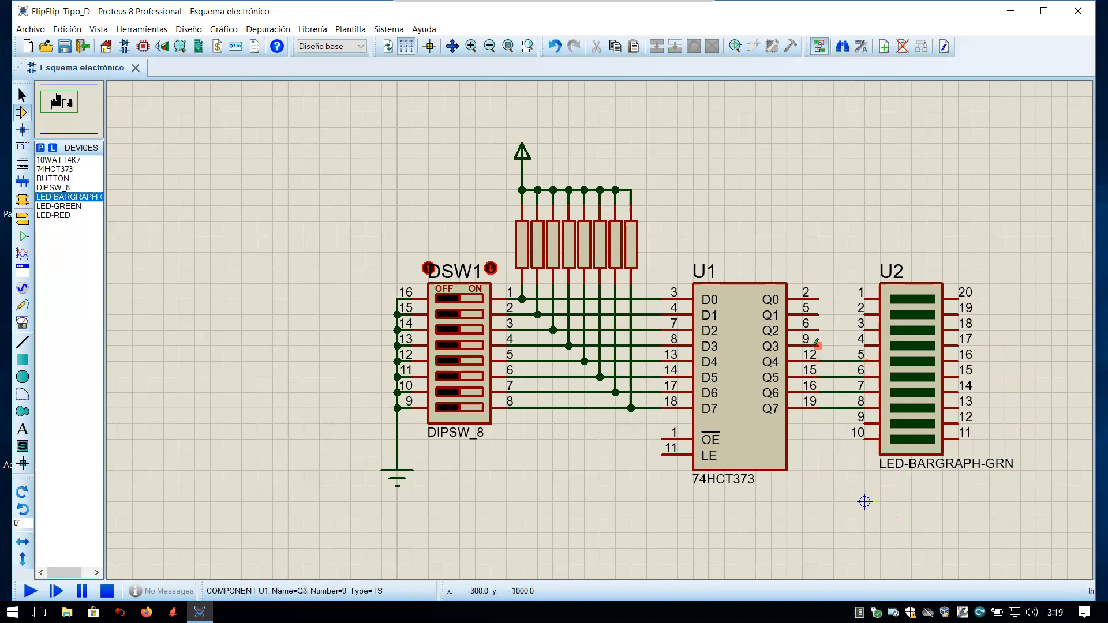
click(836, 341)
click(848, 327)
click(832, 315)
click(863, 299)
click(818, 299)
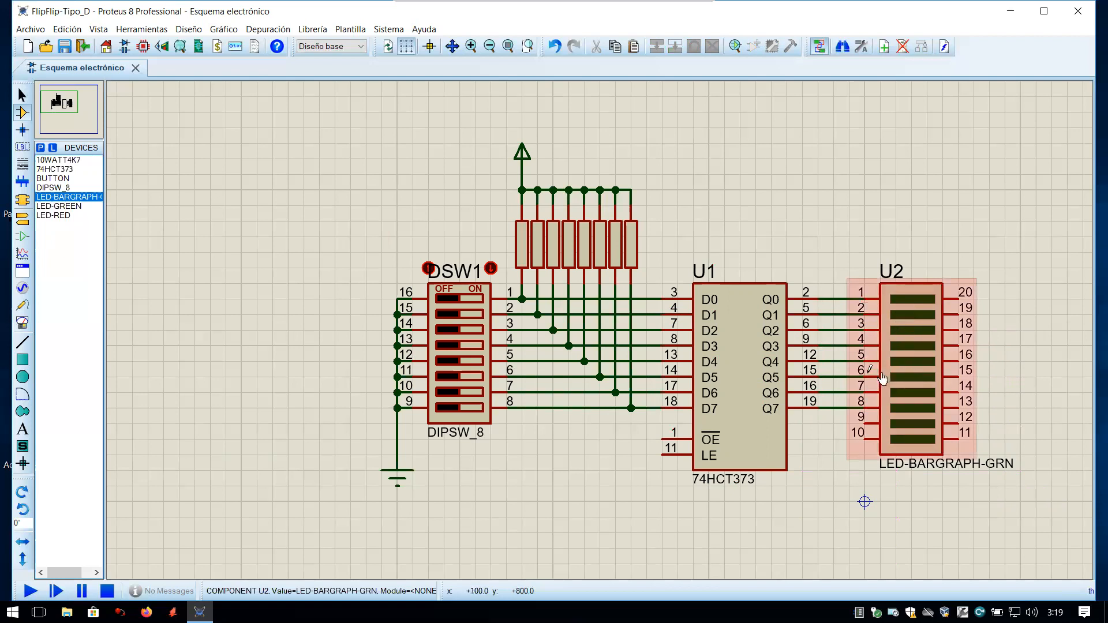
Step: Place a GROUND terminal below the LED bargraph and shift it right, clear of the bargraph's right-hand pins
click(22, 218)
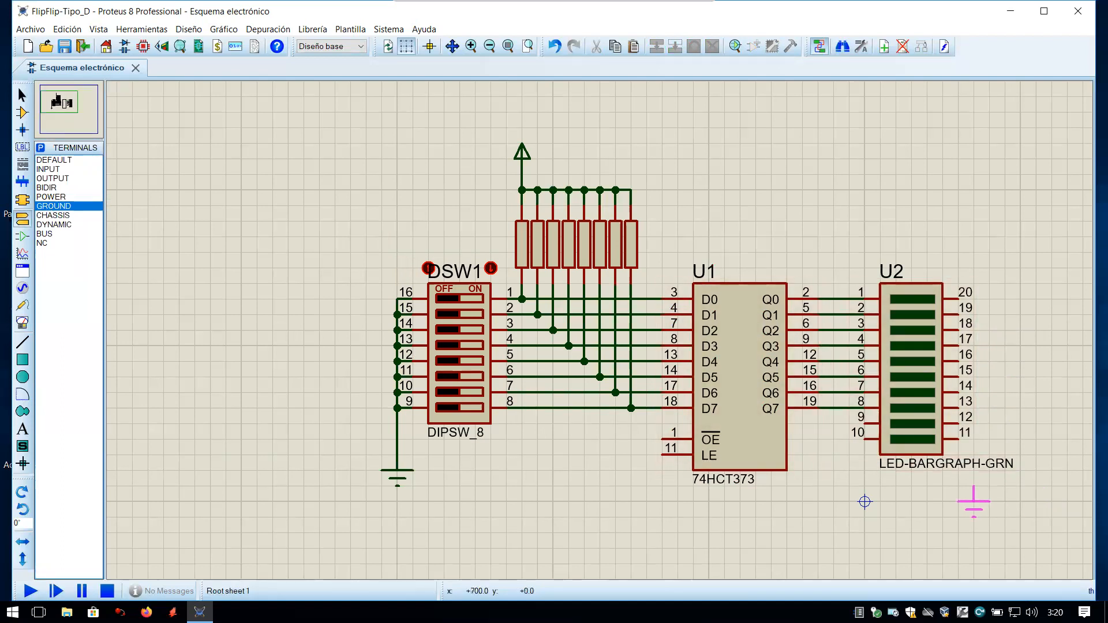
click(974, 488)
key(Escape)
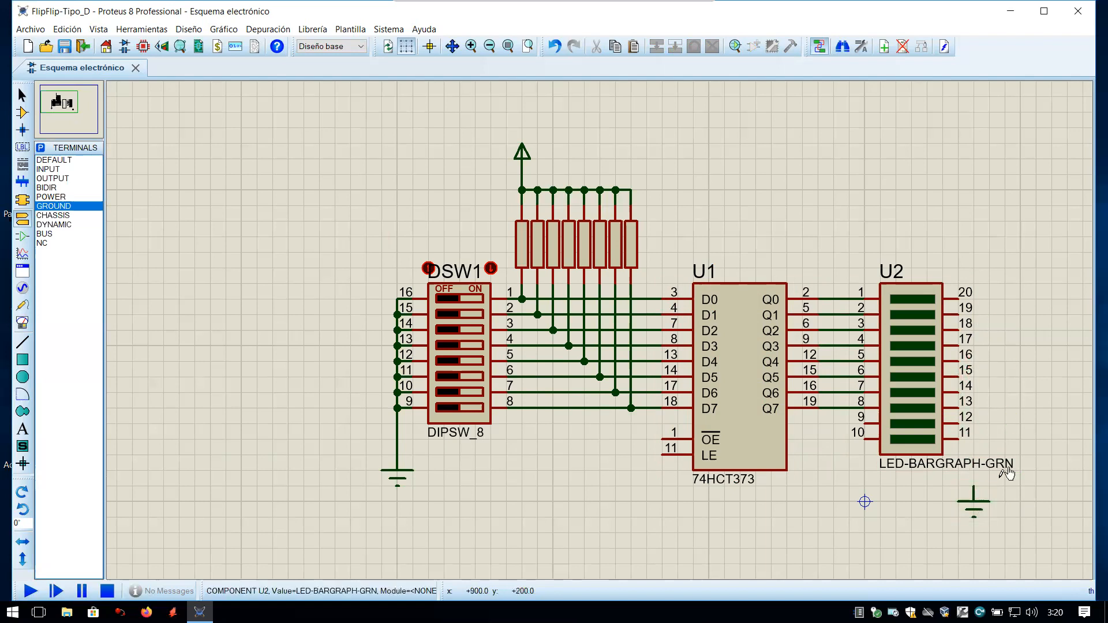
click(974, 502)
drag(974, 505, 1006, 504)
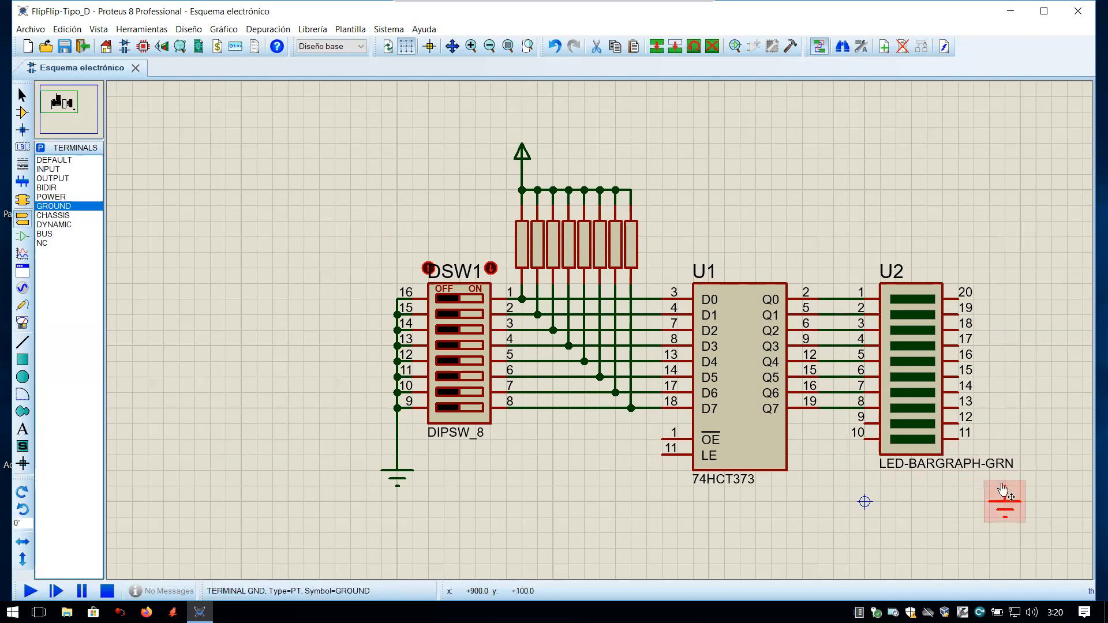
Step: Shift the LED bargraph's LED-BARGRAPH-GRN label to the left and hide that value in the component's properties
click(1017, 472)
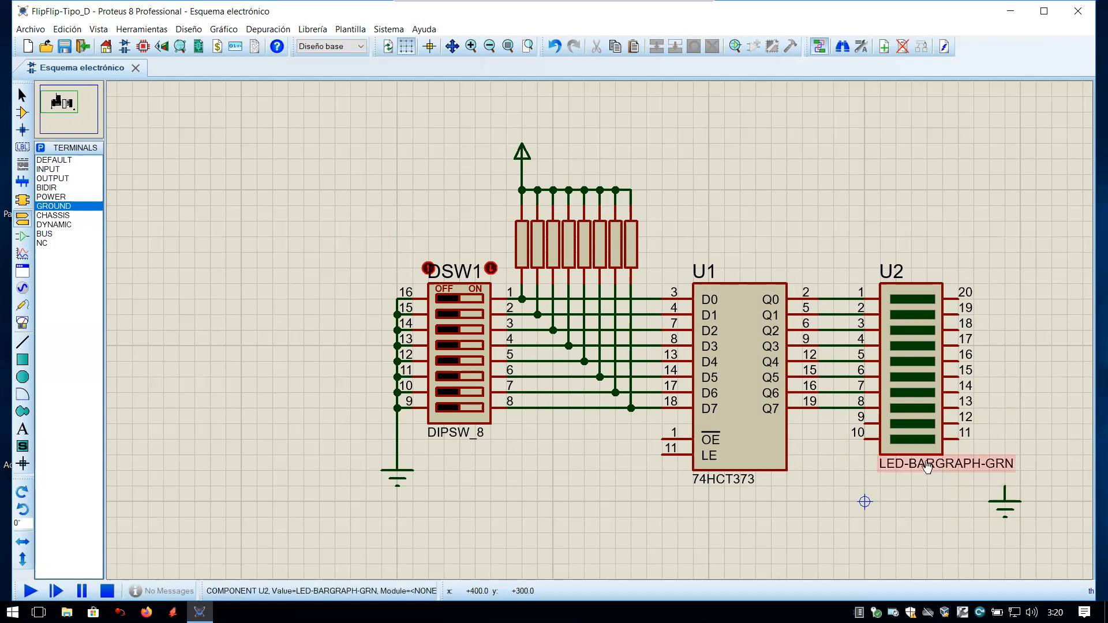
click(901, 470)
drag(901, 470, 869, 471)
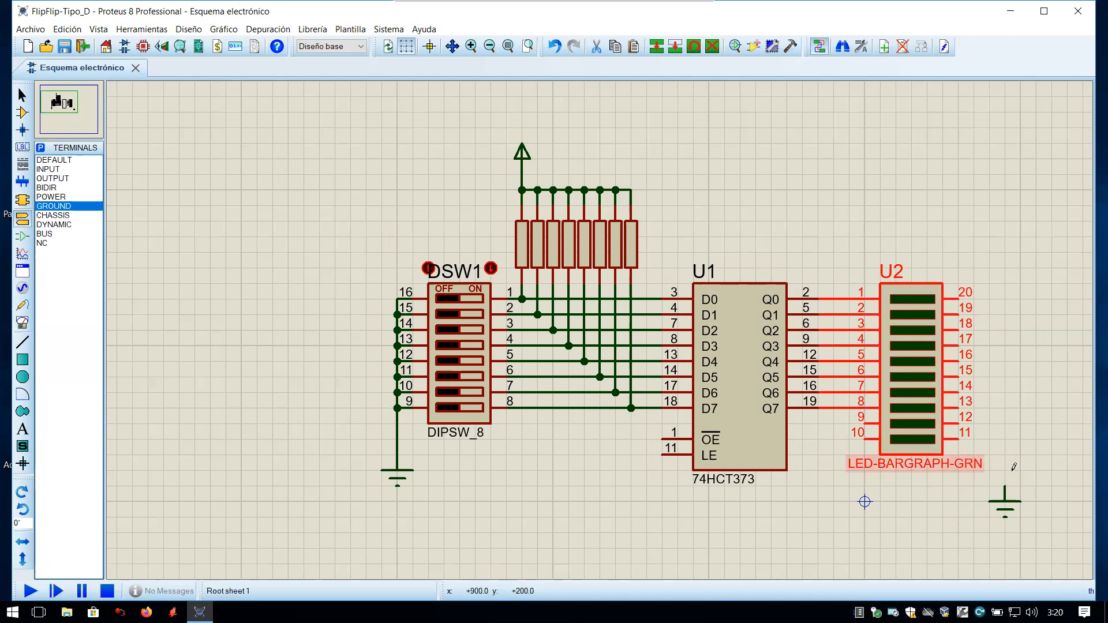
double_click(919, 398)
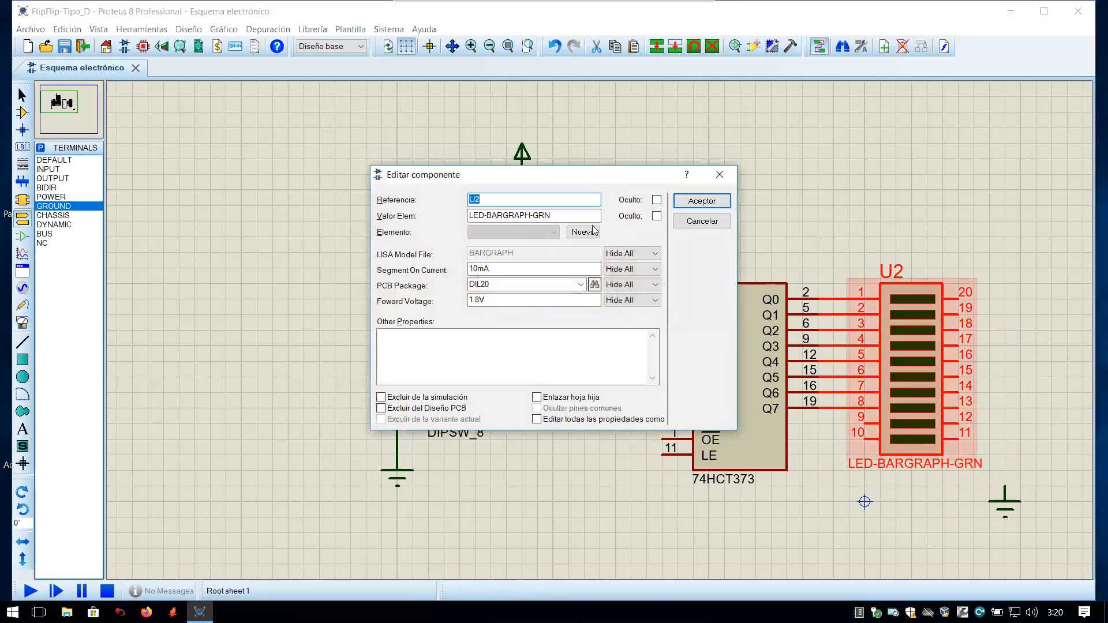
click(657, 216)
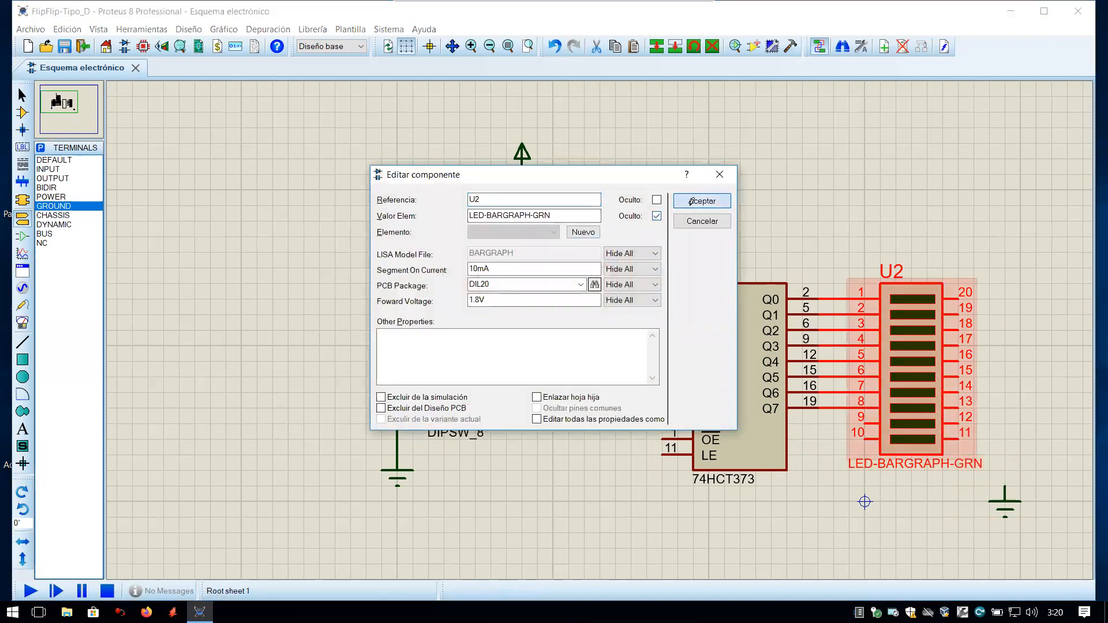
click(690, 203)
Step: Wire the ground terminal to bargraph pin 20 and connect pins 13 up to 19 to that vertical wire
click(1006, 484)
click(960, 300)
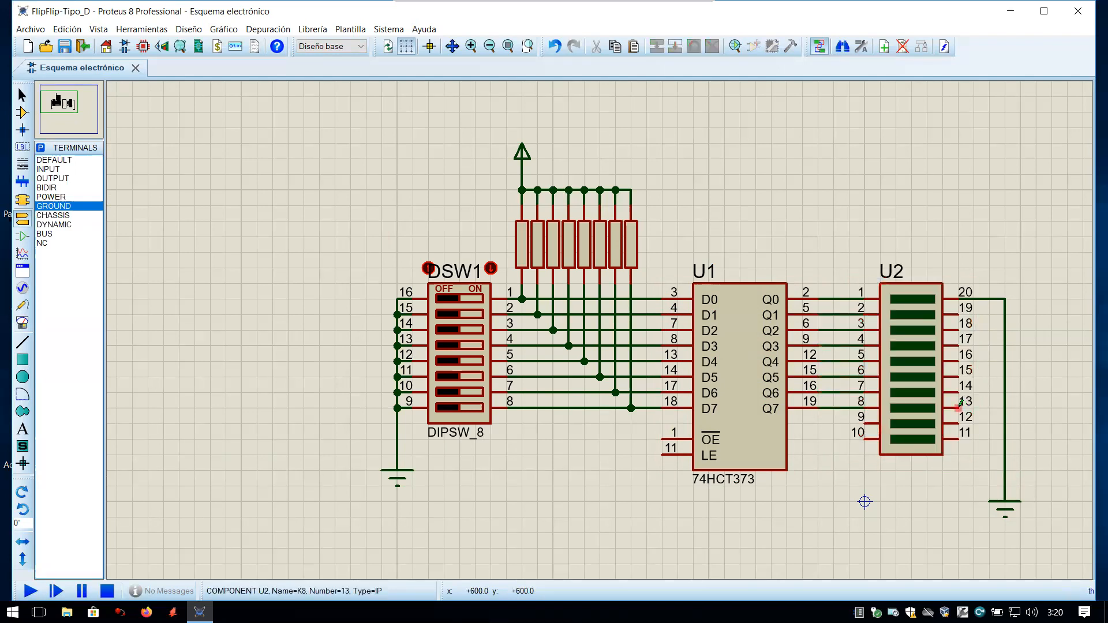
click(958, 407)
click(1005, 409)
click(958, 392)
click(1005, 393)
click(964, 376)
click(1005, 377)
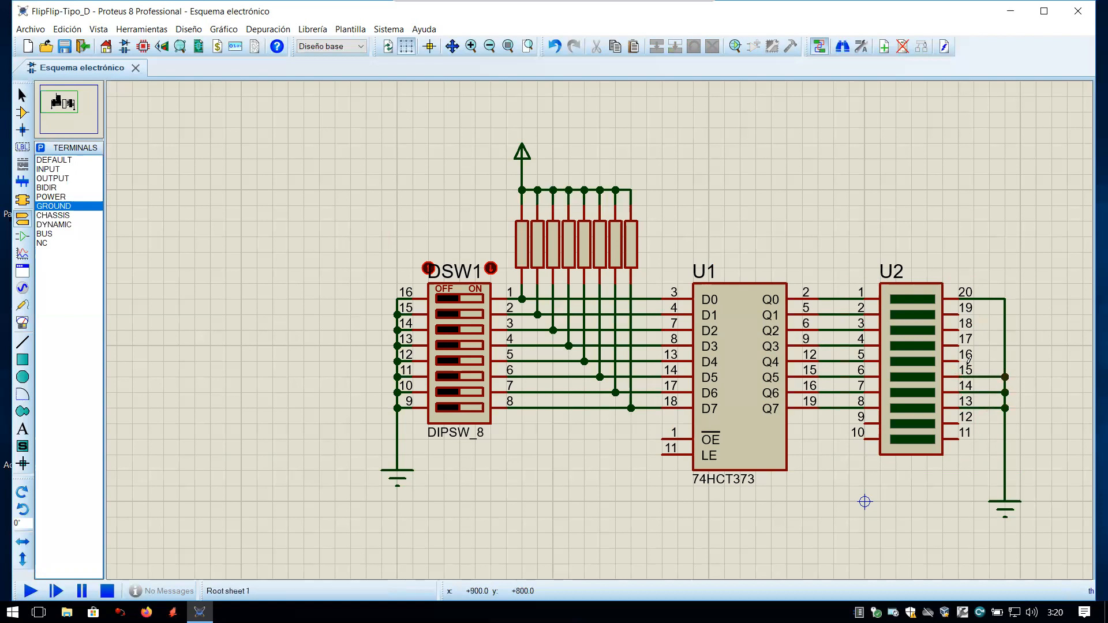
click(959, 362)
click(1005, 361)
click(959, 346)
click(1005, 346)
click(957, 329)
click(1005, 330)
click(958, 314)
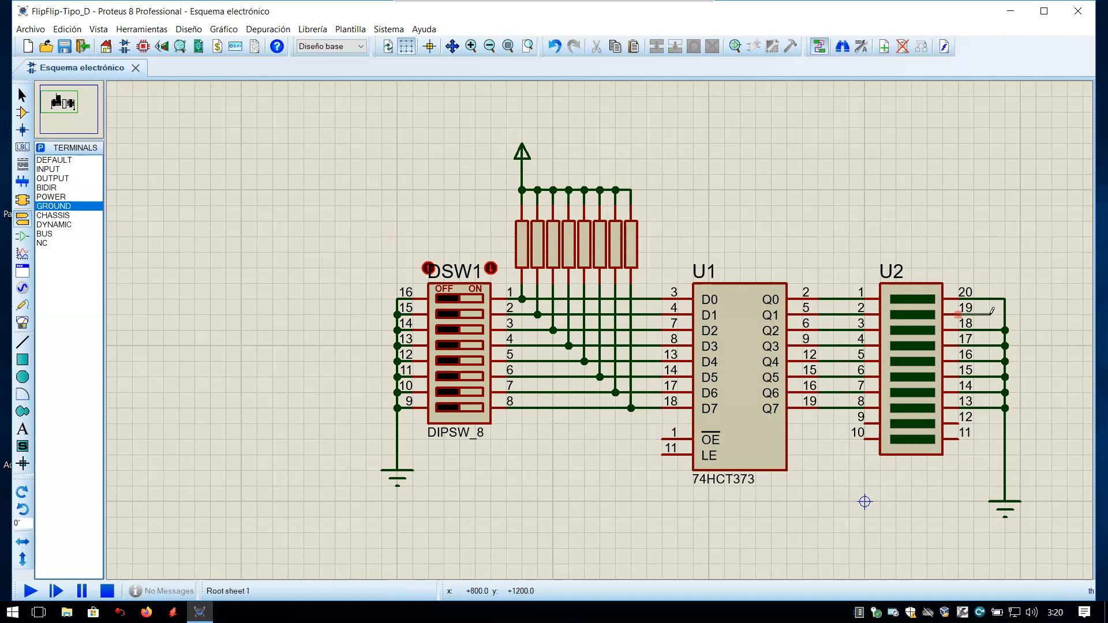
click(1005, 315)
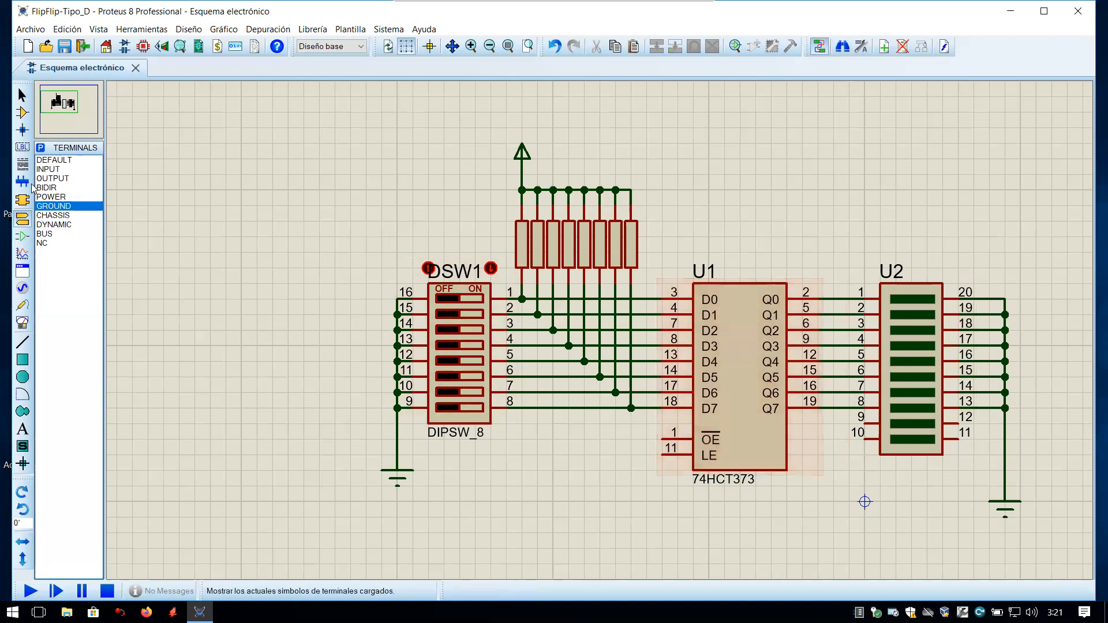
Step: Place two BUTTON components one above the other beneath the DIP switch
click(23, 114)
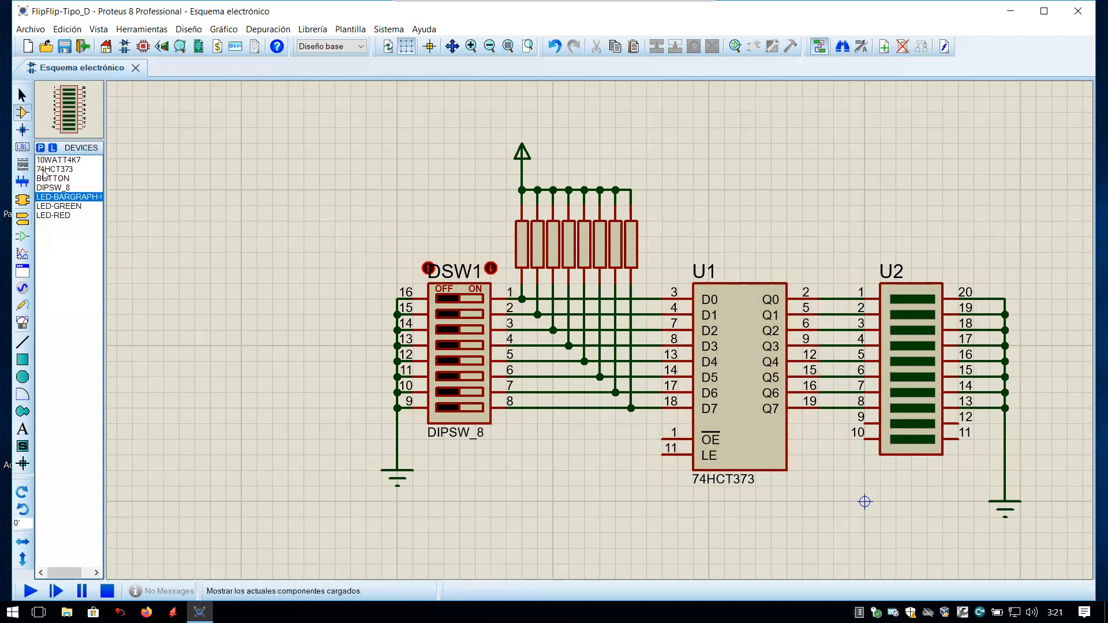
click(46, 170)
click(49, 179)
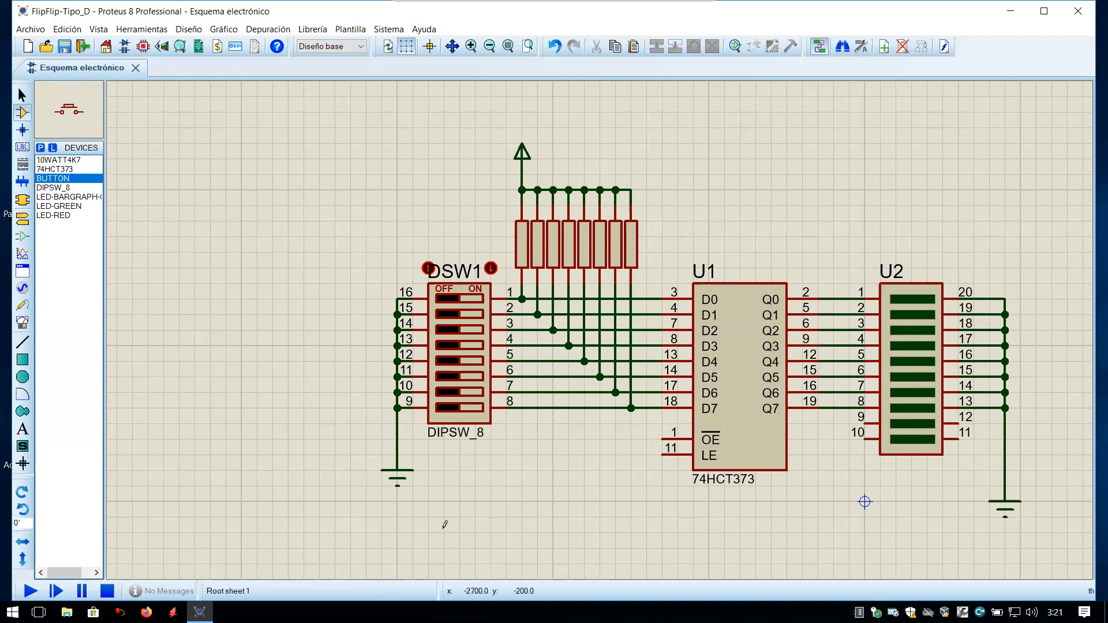
click(461, 518)
click(461, 498)
click(465, 541)
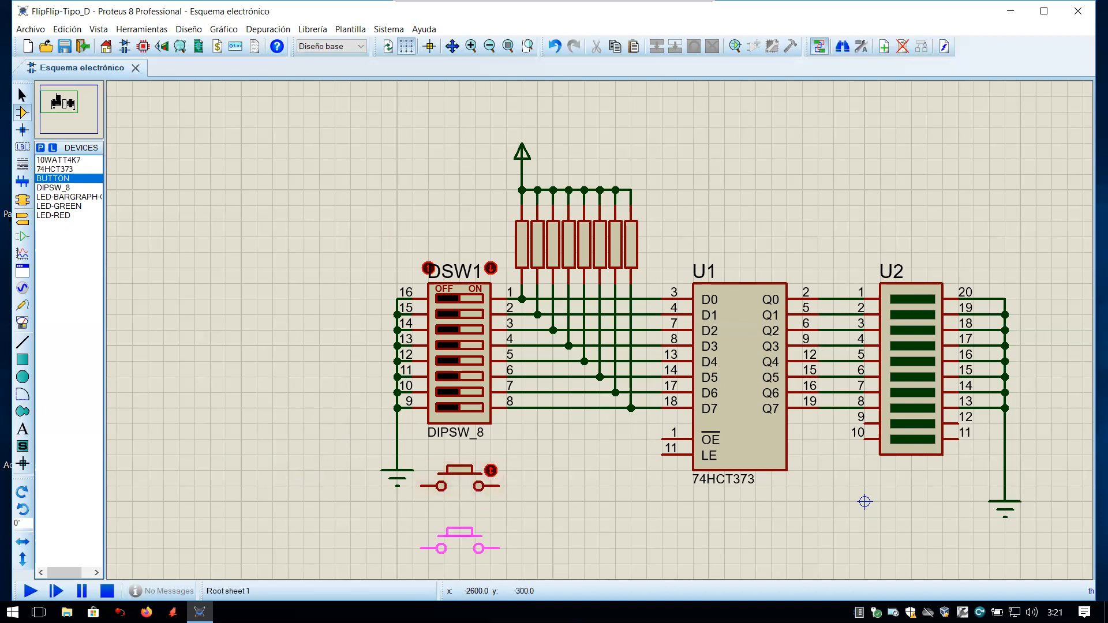
click(460, 537)
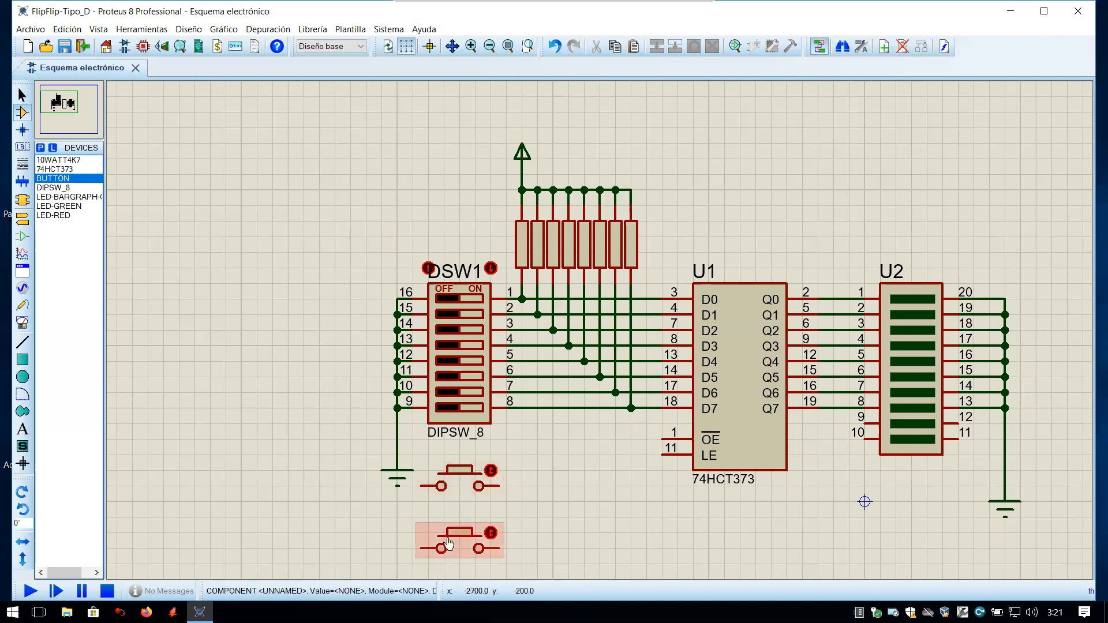
Step: Place a 10WATT4K7 resistor to the right of the lower push button and rotate it clockwise to stand vertically
click(51, 162)
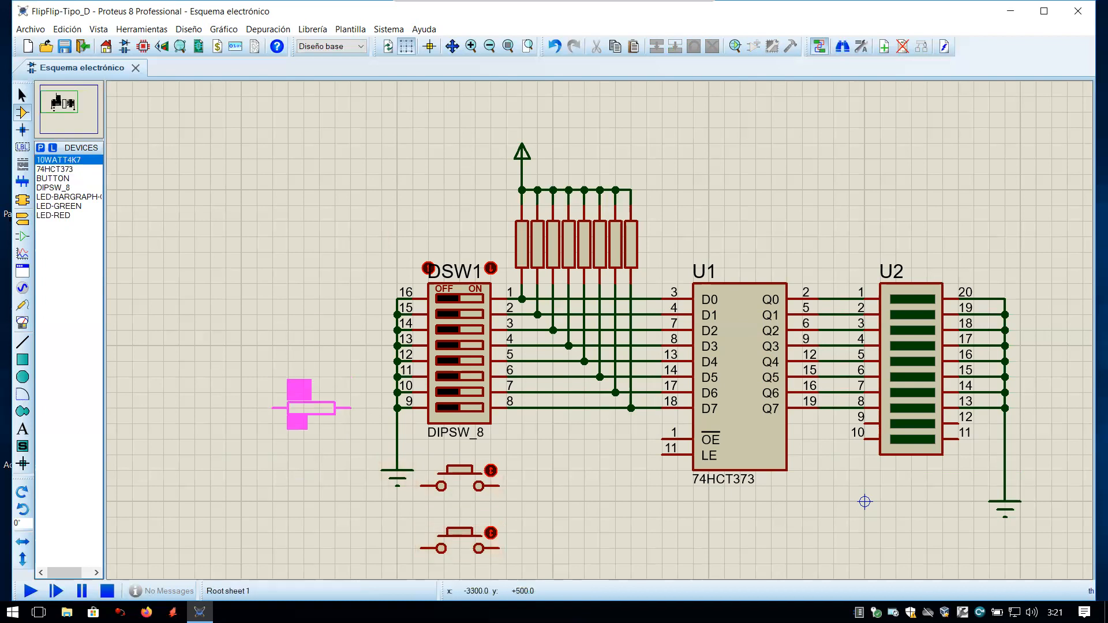
click(586, 532)
right_click(586, 532)
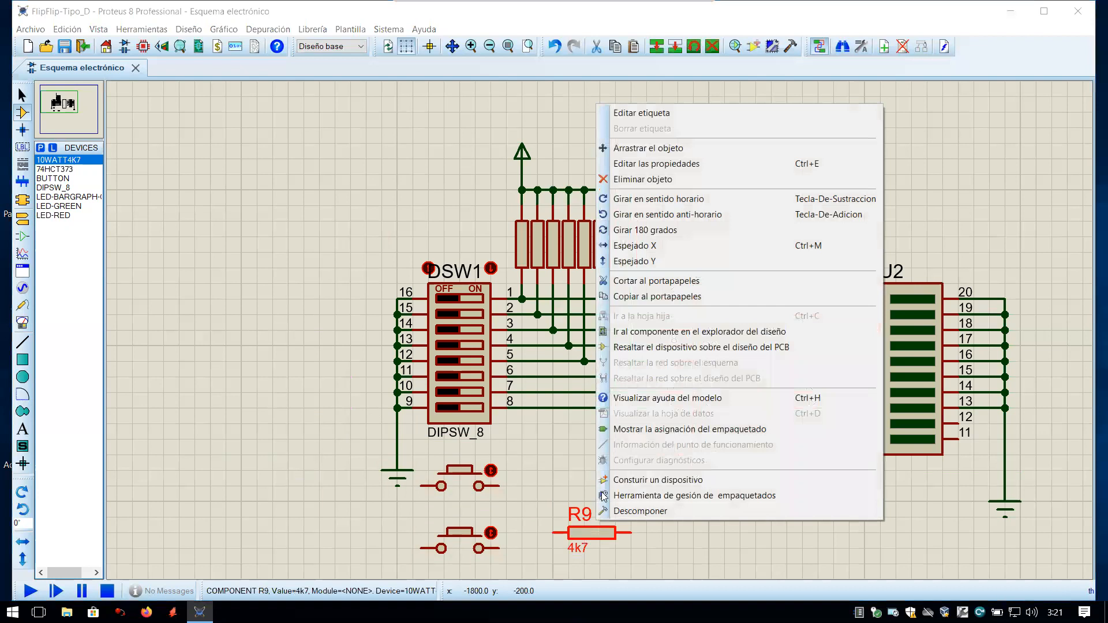
click(667, 199)
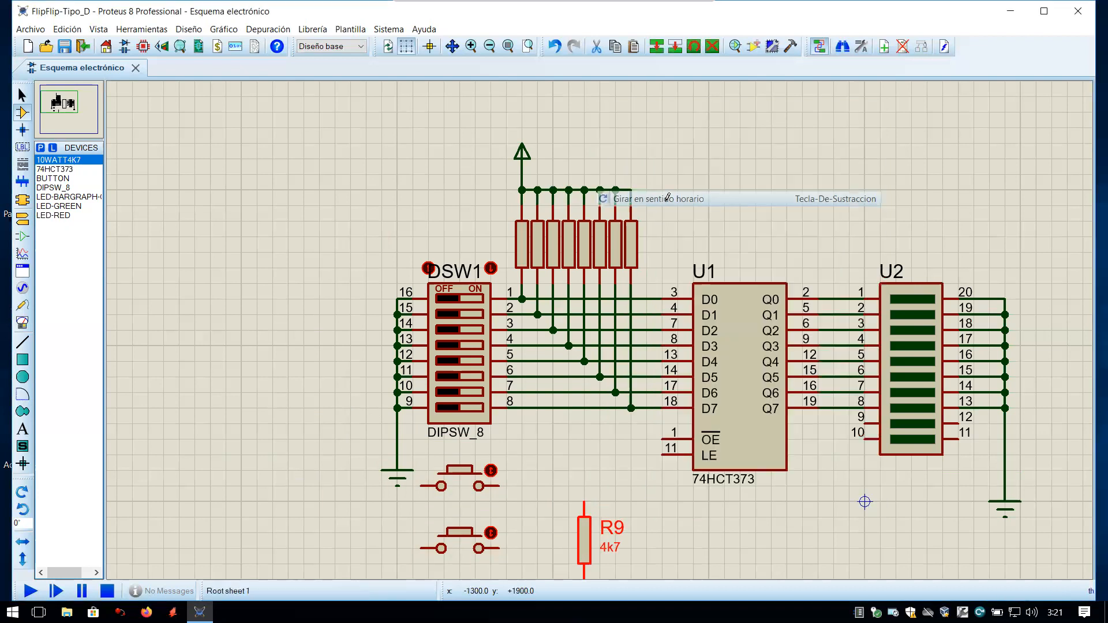
Step: Hide the new resistor's reference and resistance value, and move it up beside the upper push button
double_click(584, 544)
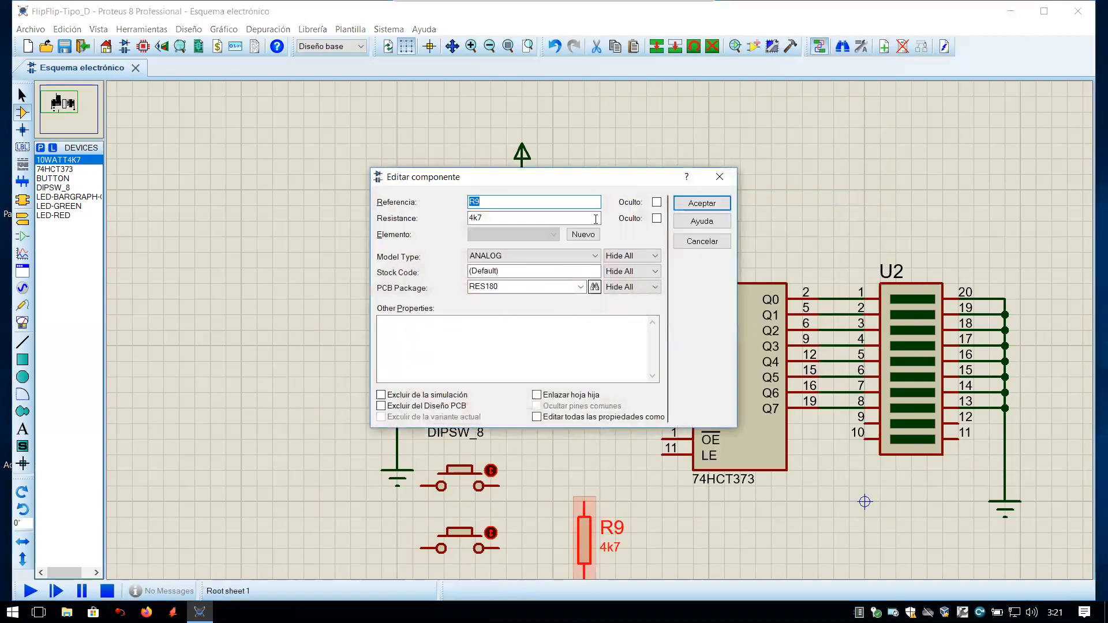
click(657, 202)
click(656, 219)
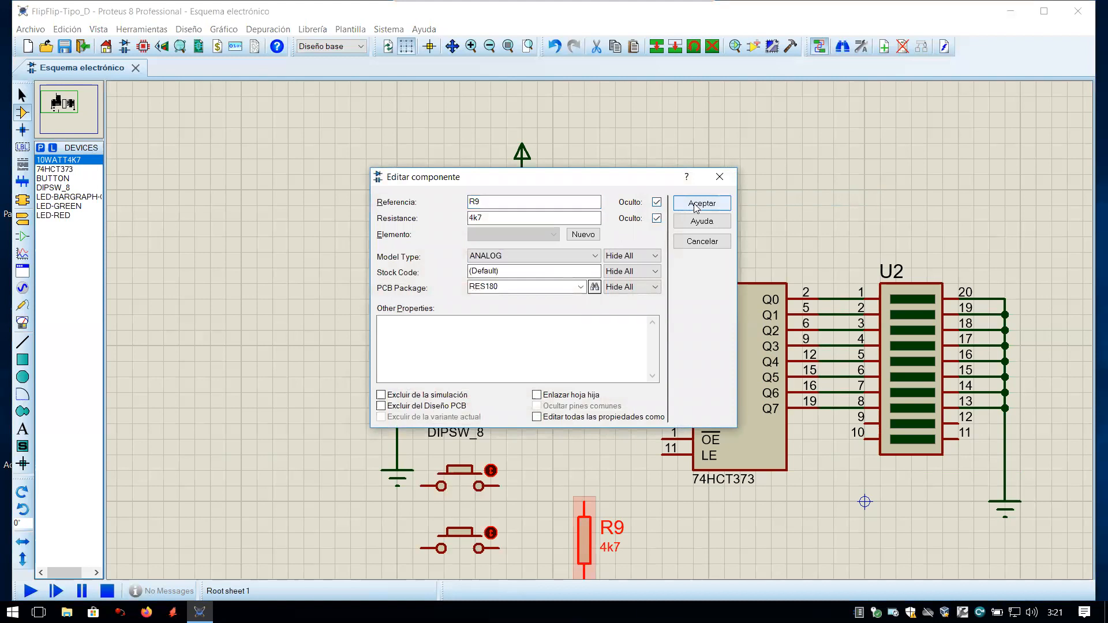
click(702, 204)
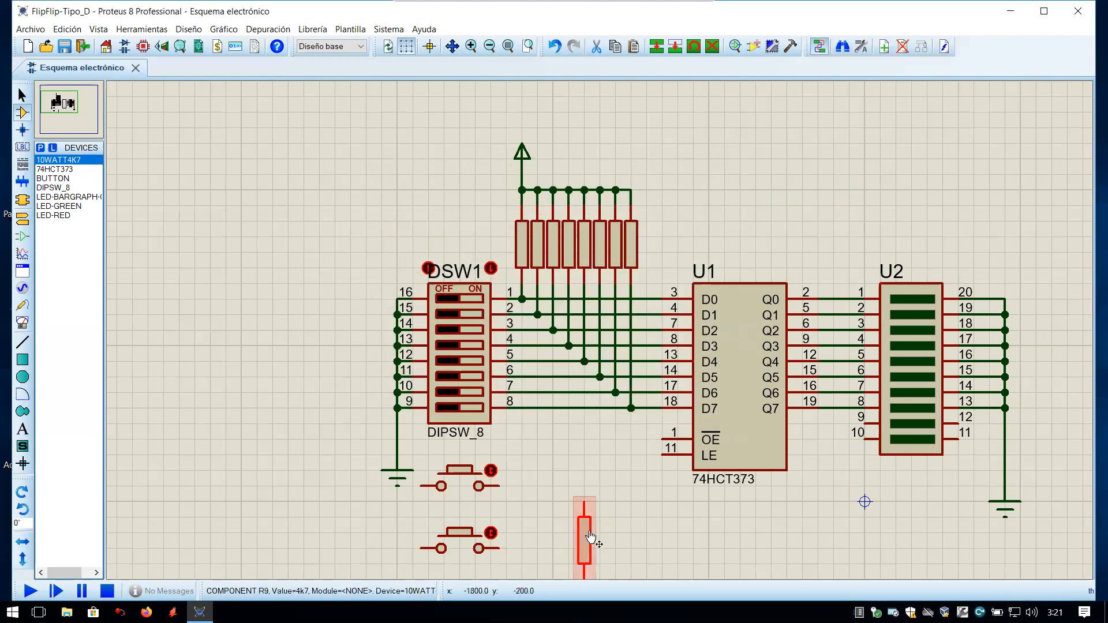
drag(590, 532, 544, 471)
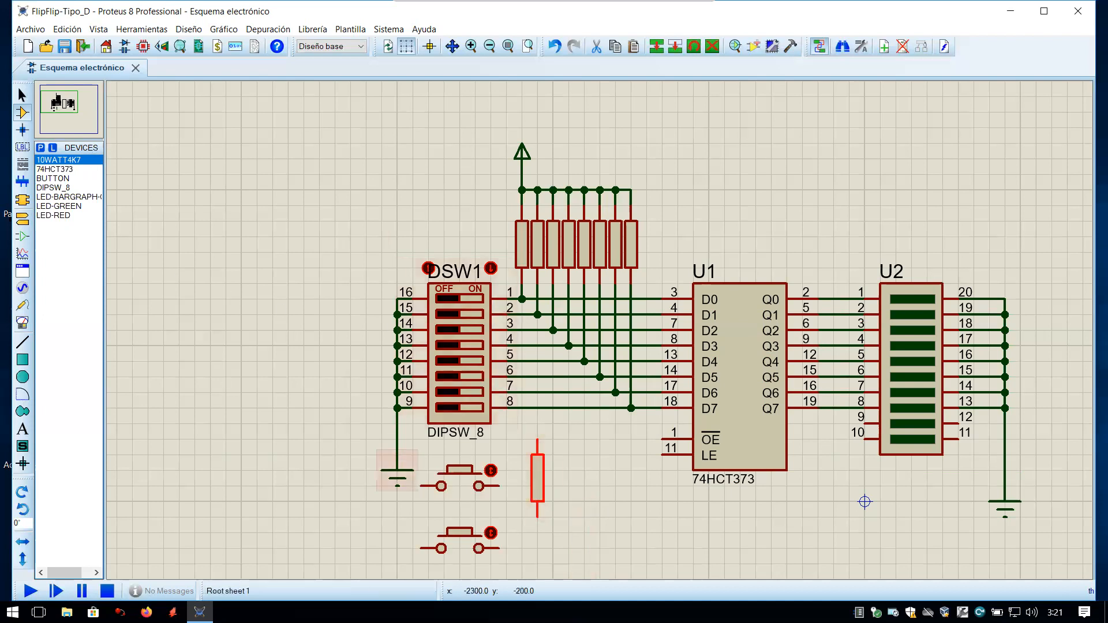
Step: Copy the vertical resistor and paste the duplicate below and to the right of the original
right_click(542, 479)
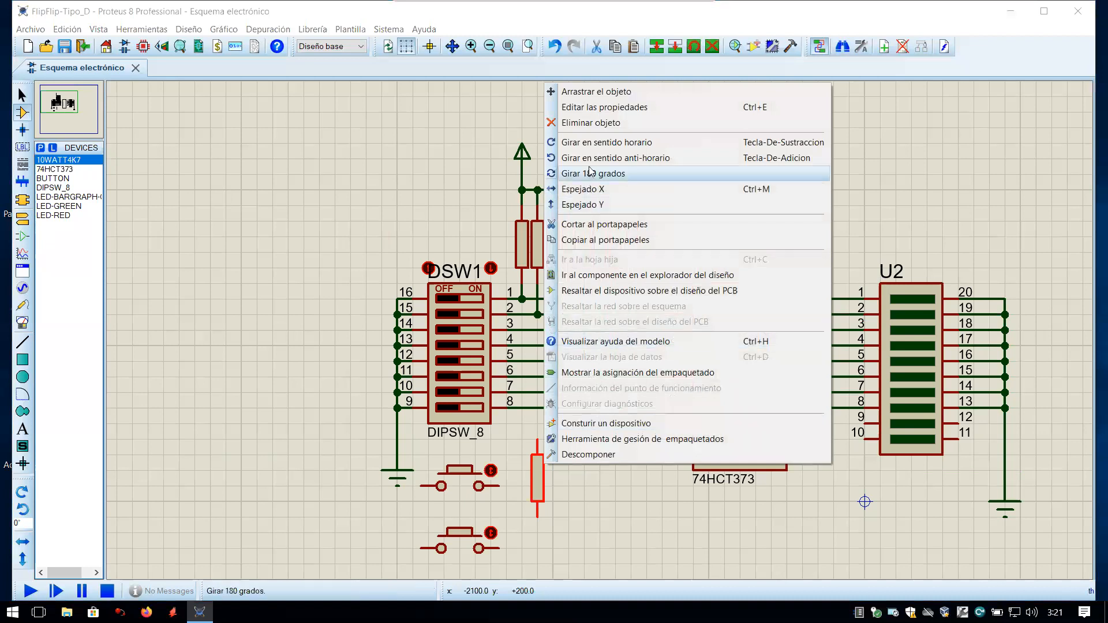
click(604, 242)
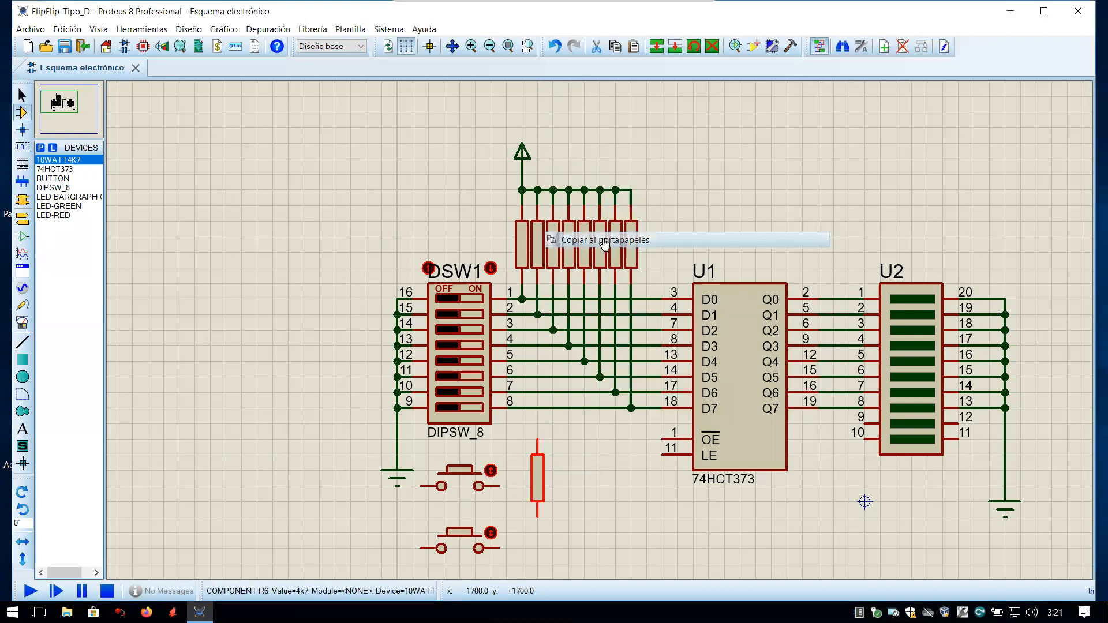
right_click(623, 388)
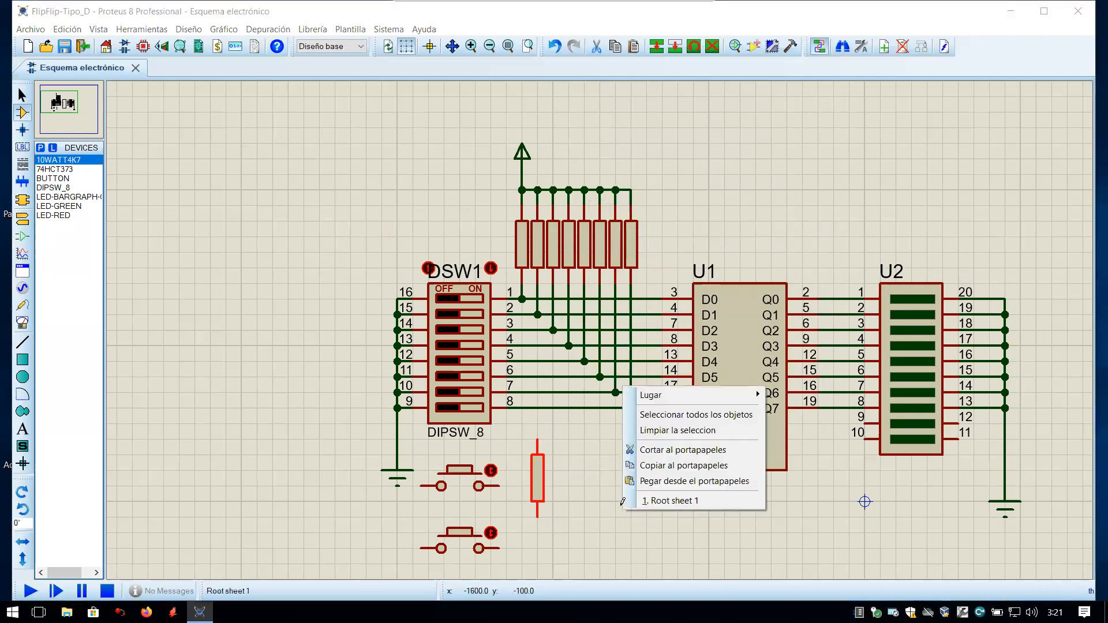
click(649, 479)
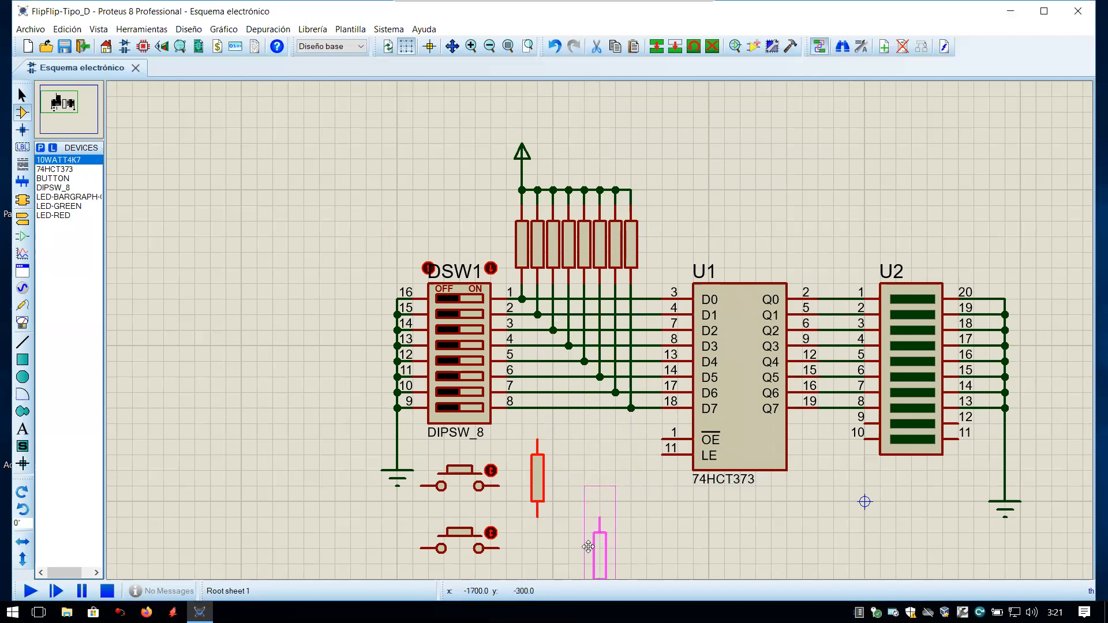
click(584, 557)
Step: Place a POWER terminal beside the upper end of the resistor next to the upper push button
scroll(584, 557, down, 2)
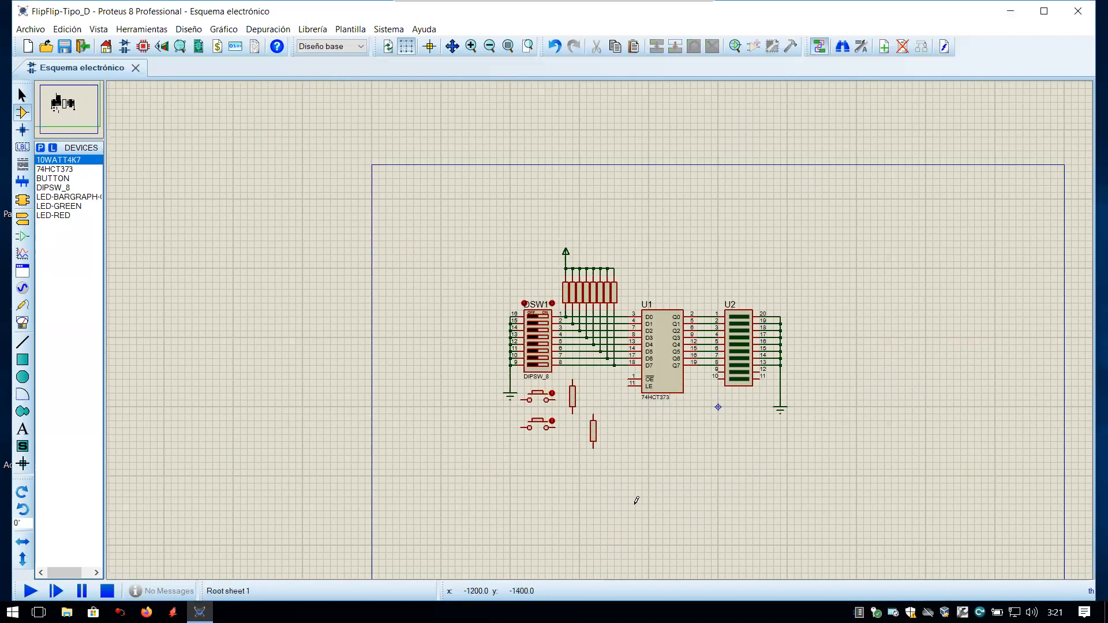
scroll(637, 500, up, 1)
drag(633, 262, 557, 461)
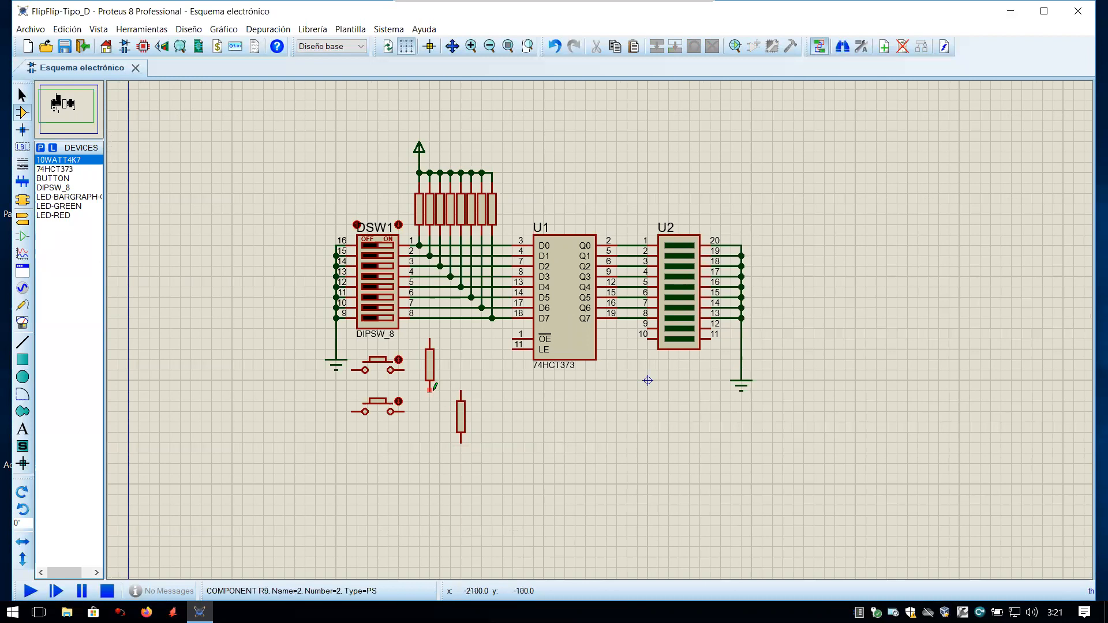
click(24, 216)
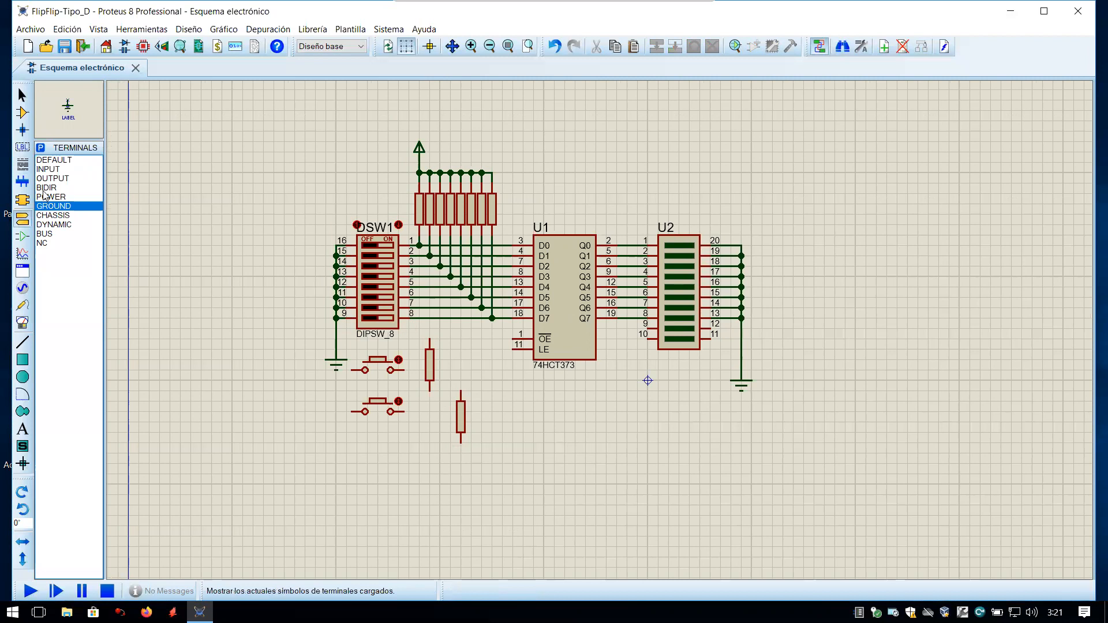
click(47, 196)
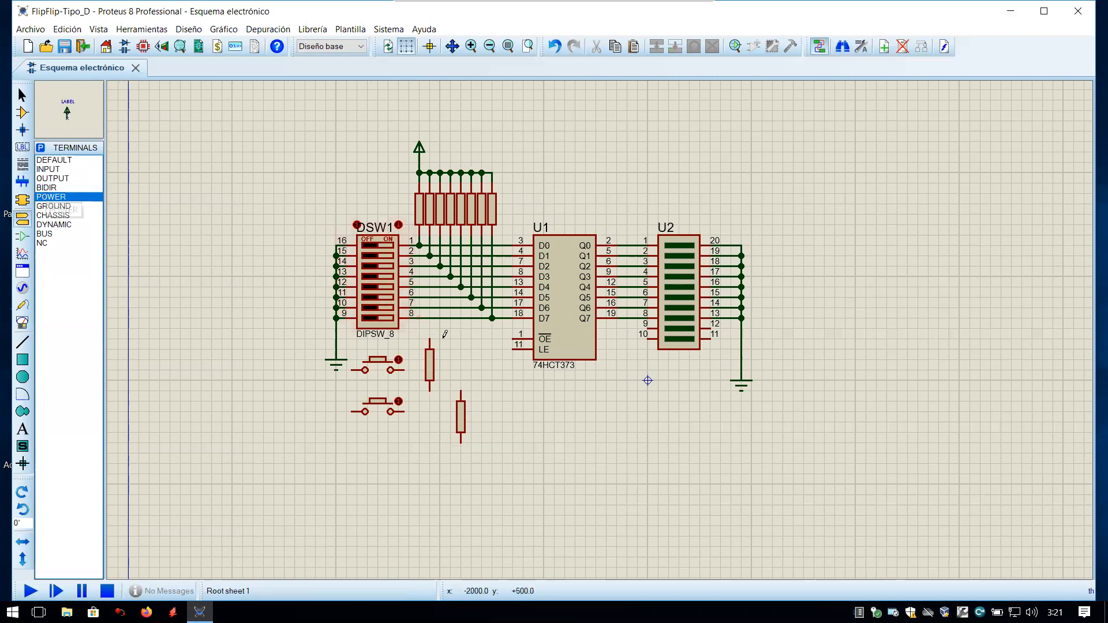
click(440, 346)
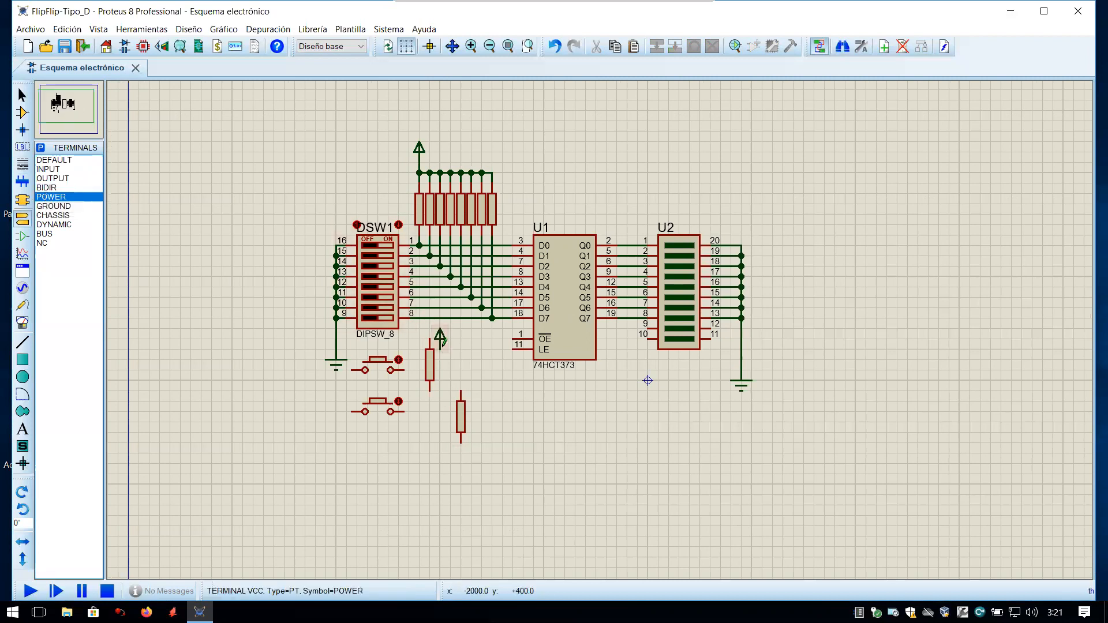
Step: Move the upper resistor directly beneath the new power terminal and shift the copied resistor further down, clear of it
click(429, 378)
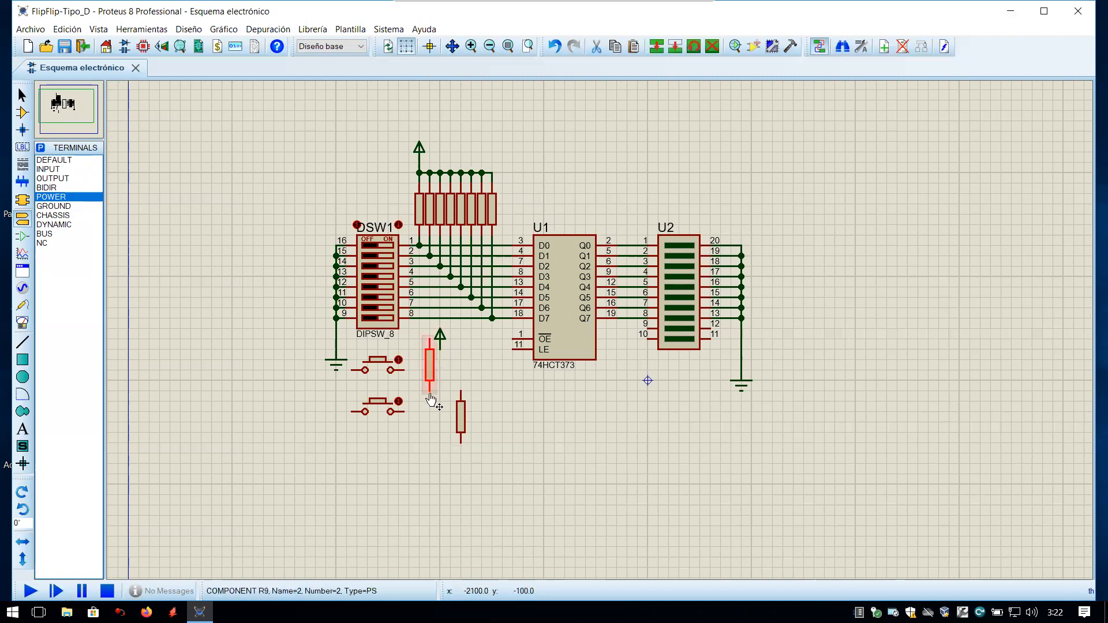
drag(429, 371, 440, 392)
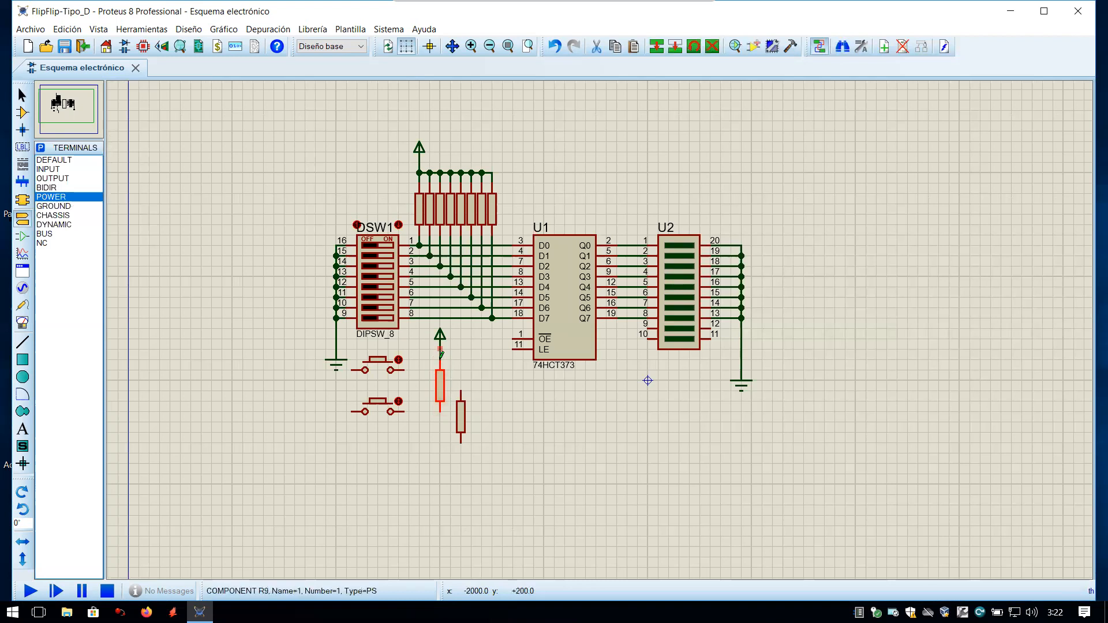
click(461, 414)
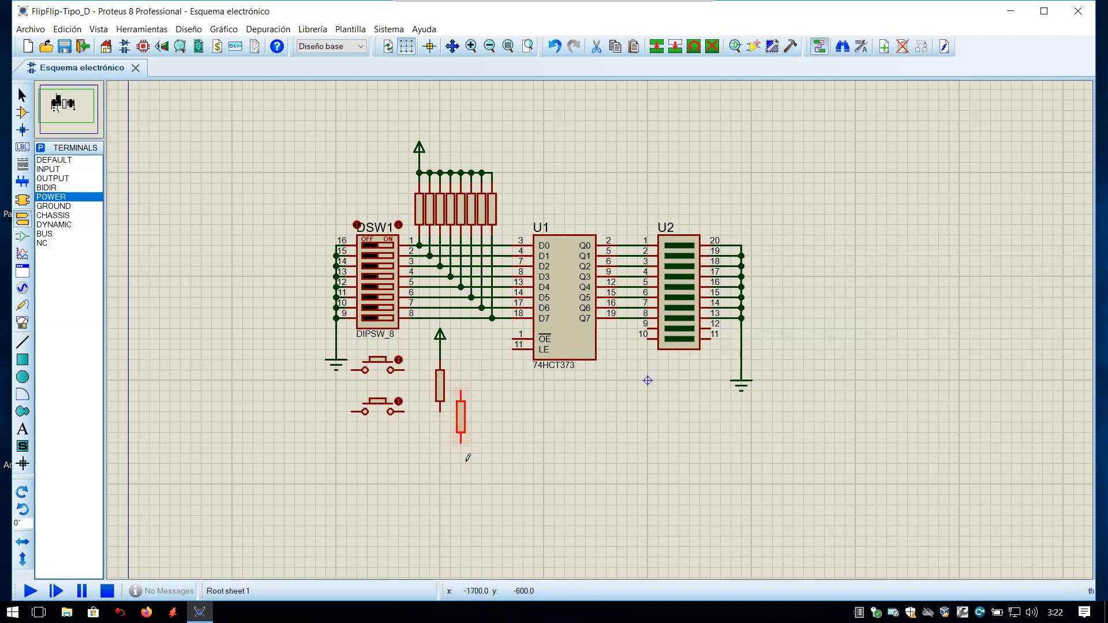
drag(468, 419, 458, 482)
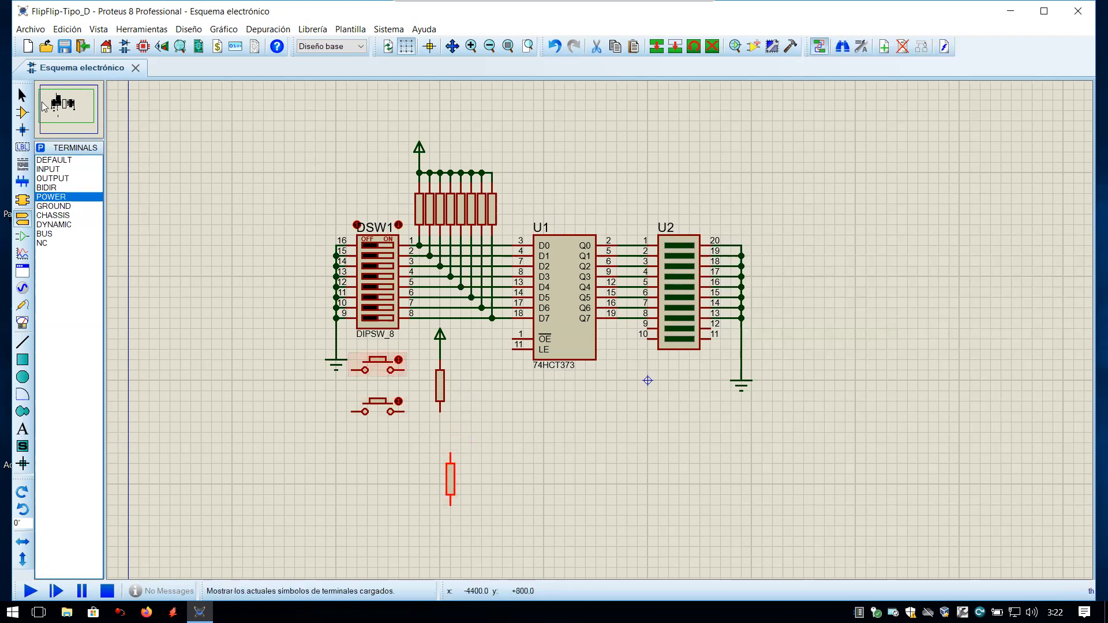
Step: Move the upper push button to just below the other push button
click(22, 95)
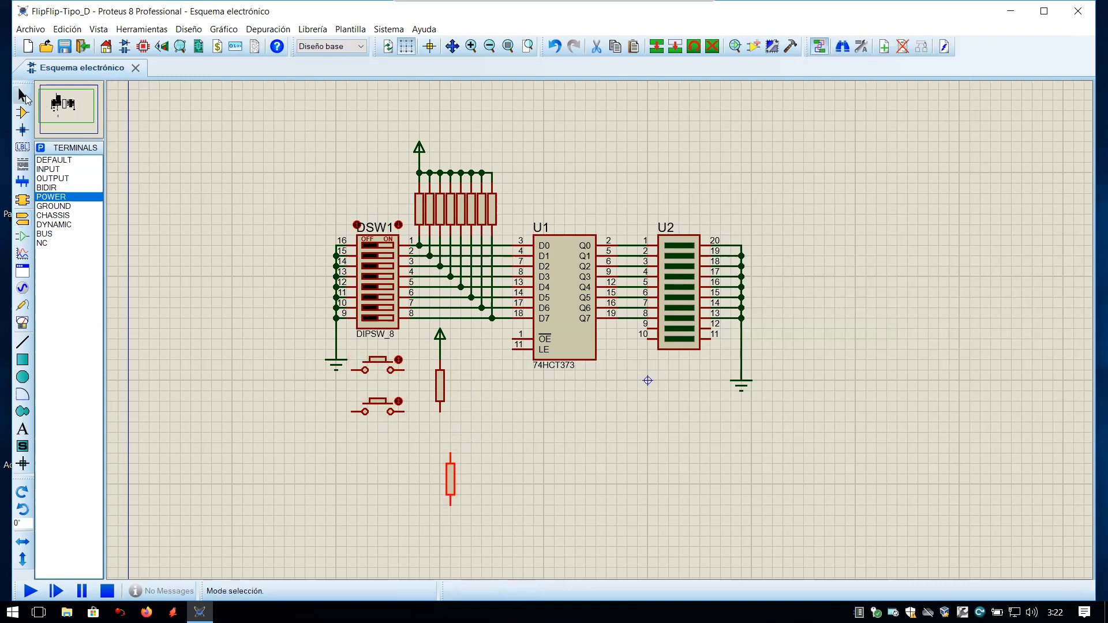
click(409, 373)
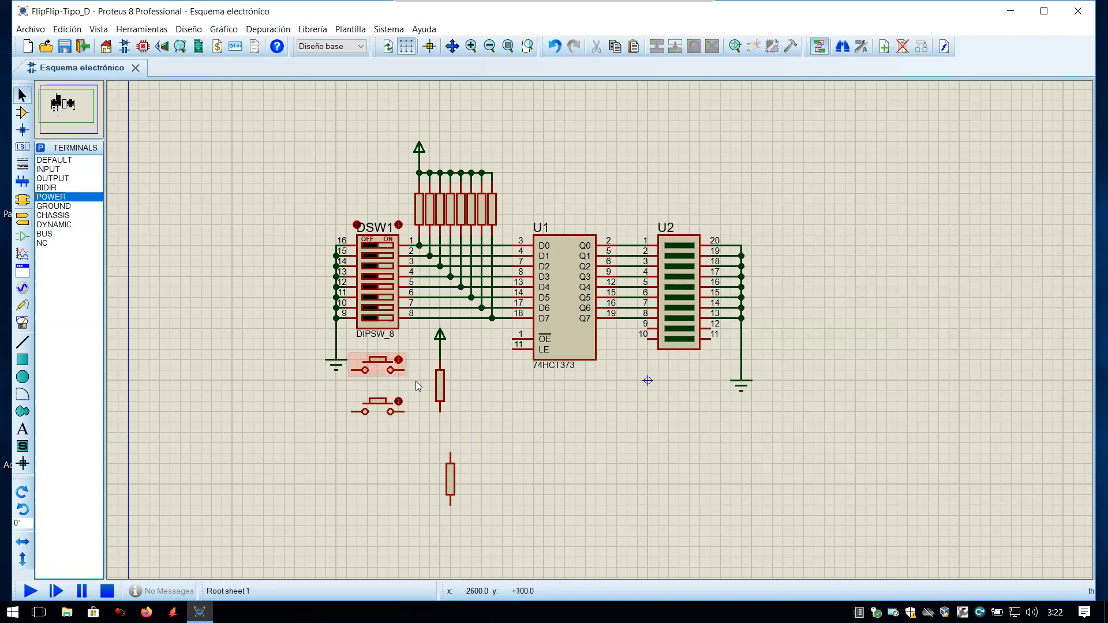
click(378, 365)
key(ctrl+c)
key(ctrl+v)
click(374, 453)
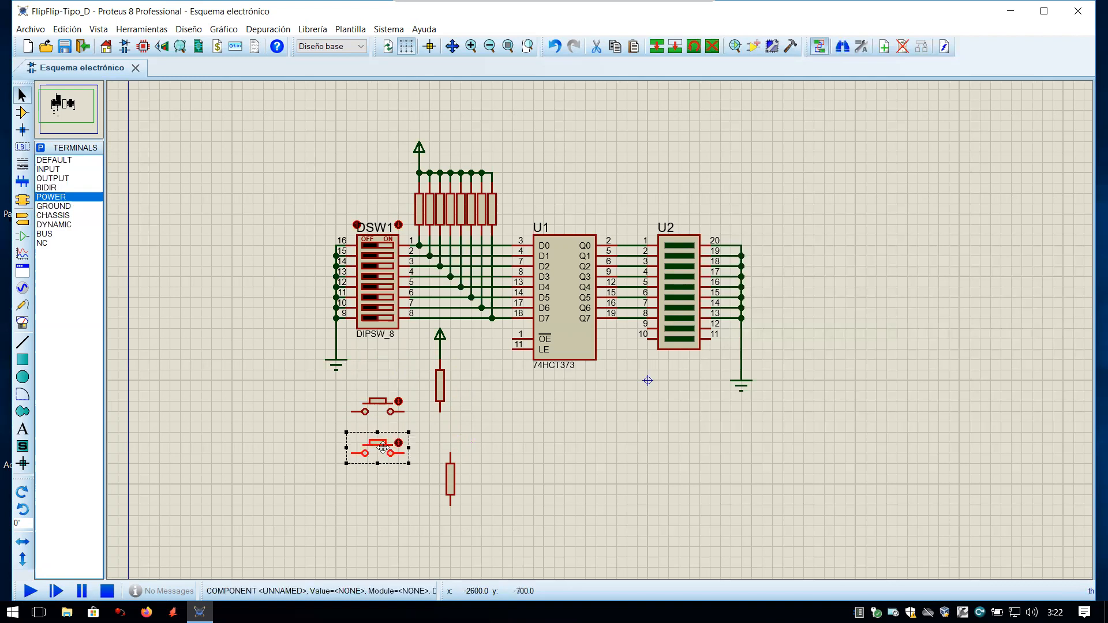
Step: Wire the upper push button's right pin to the lower end of the resistor above it, and connect that node to the 74HCT373's OE pin
click(404, 411)
click(439, 410)
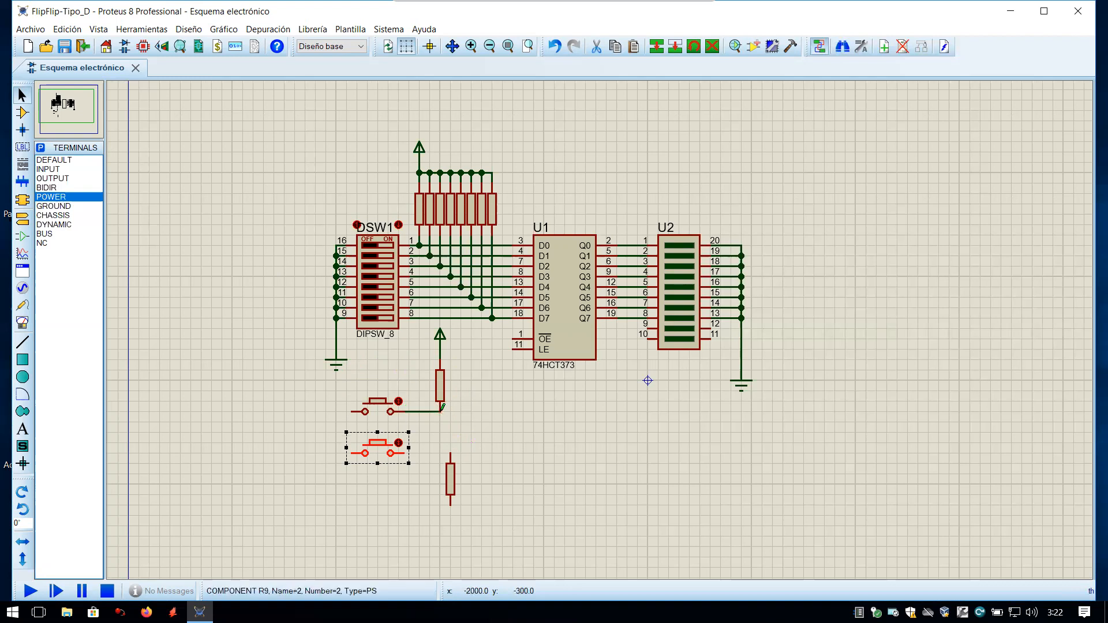
click(511, 340)
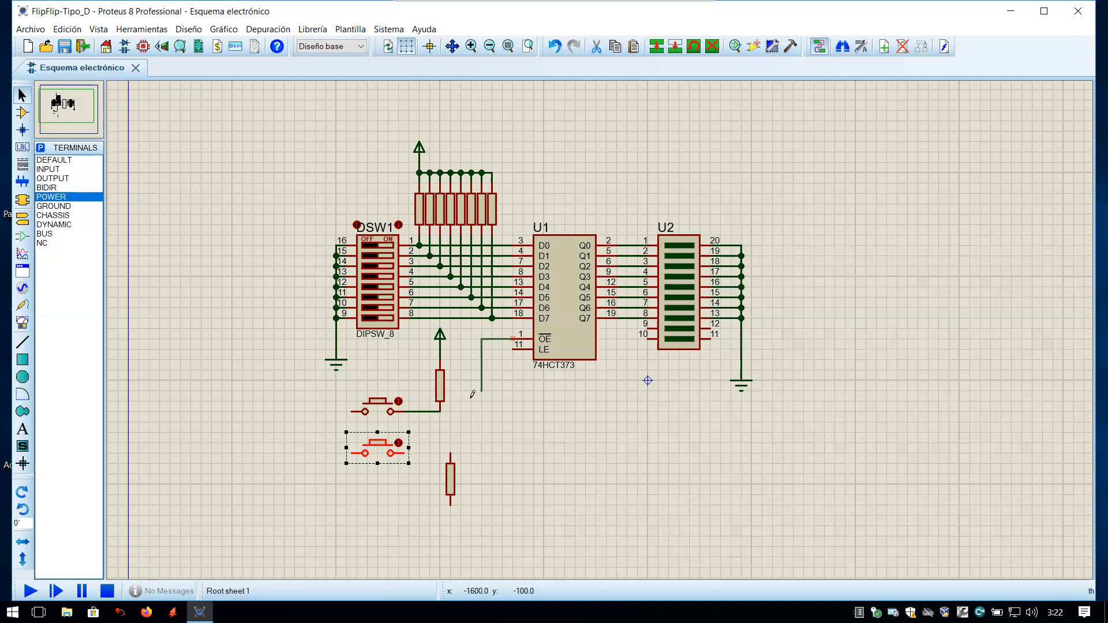
click(441, 411)
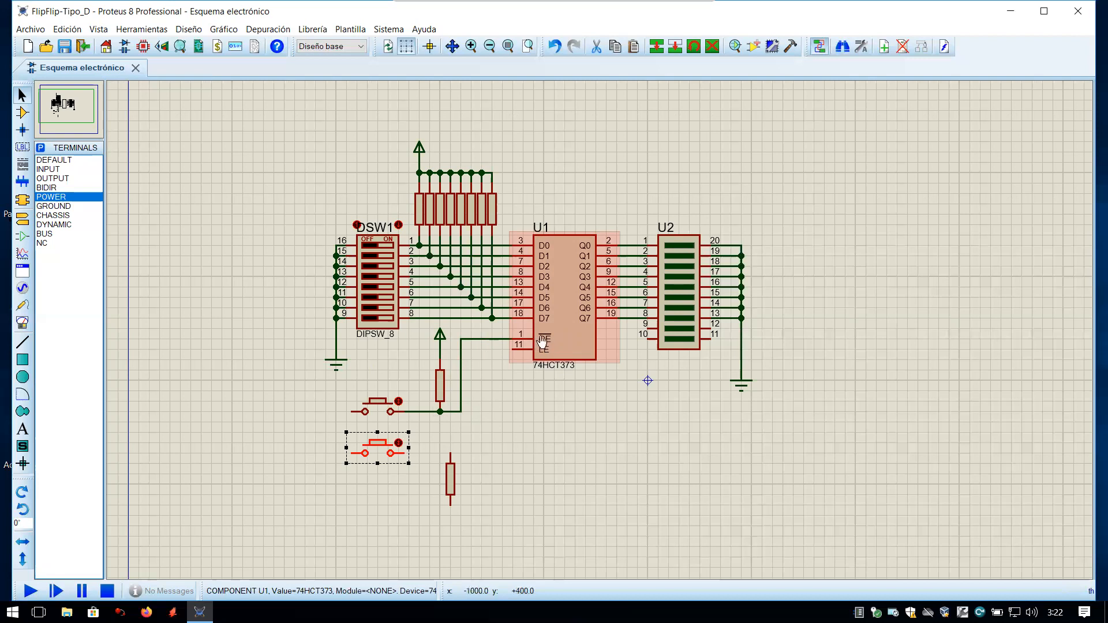
Step: Move the DIP switch's ground symbol down below both push buttons and wire the upper button's left pin to that ground line
click(336, 367)
drag(338, 370, 338, 523)
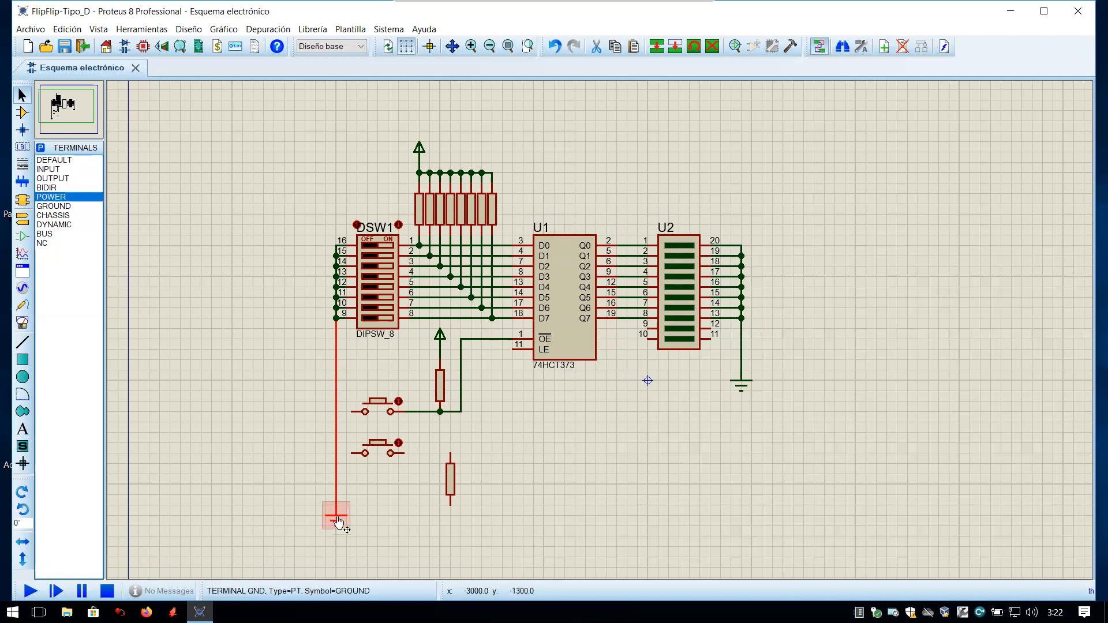
click(349, 411)
click(337, 410)
click(380, 409)
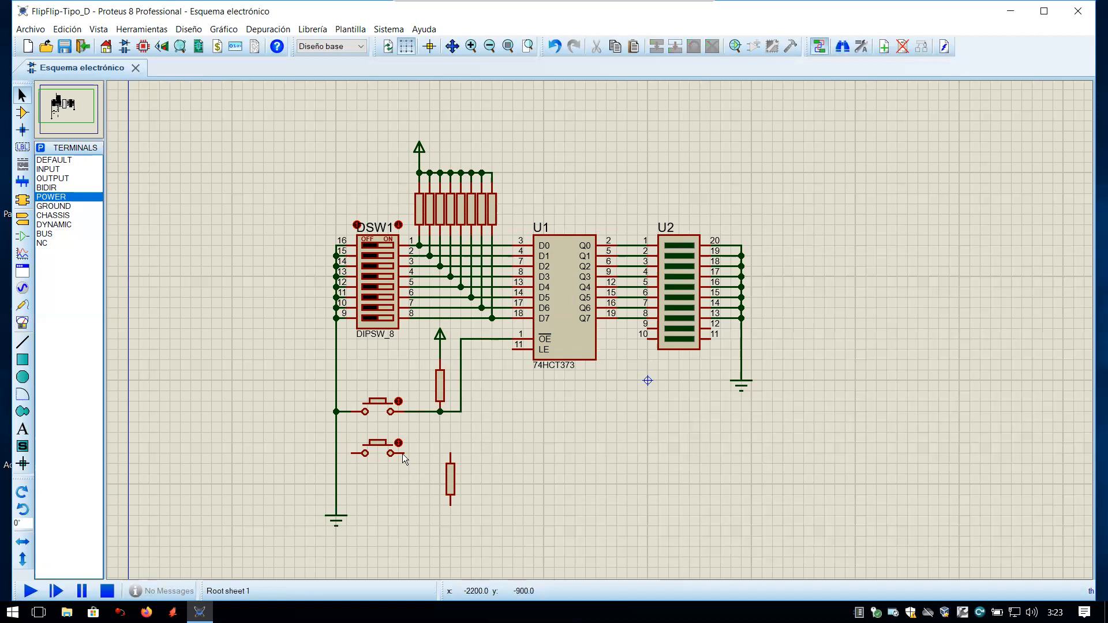
Step: Shift the lower push button slightly right and down, away from the ground line
click(373, 454)
drag(373, 454, 394, 465)
click(354, 440)
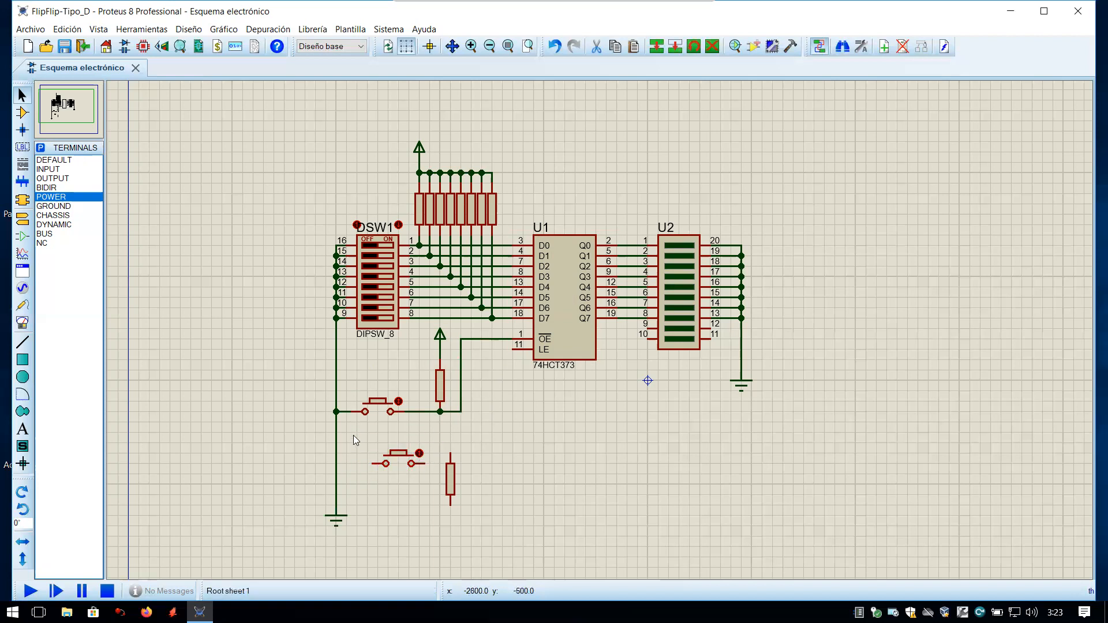
Step: Place a POWER terminal above and left of the lower push button and wire it to the button's left pin
click(46, 197)
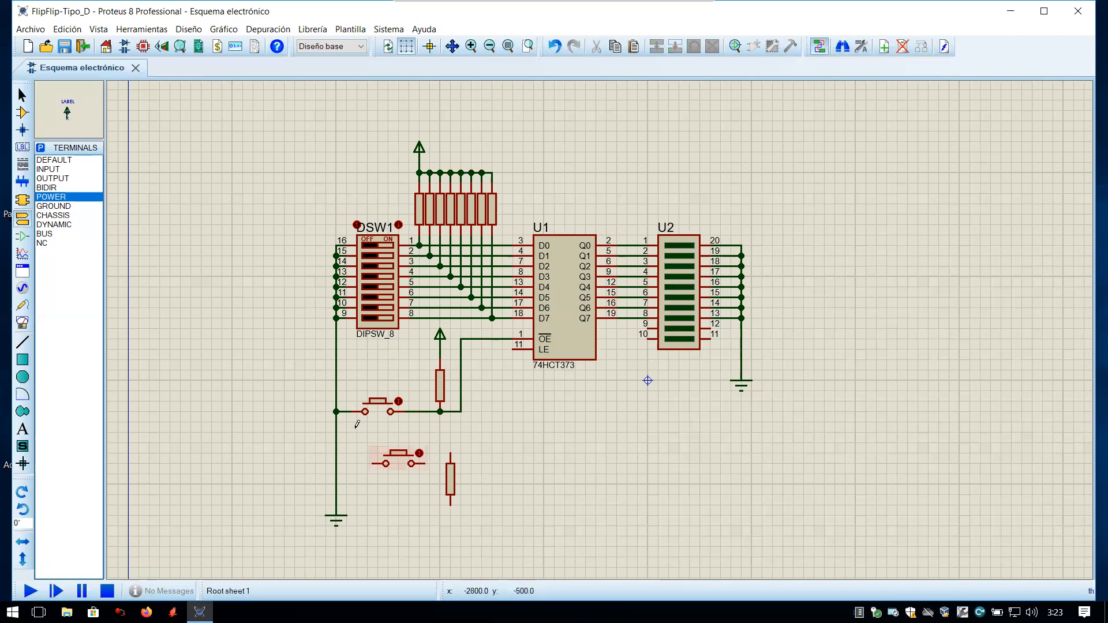
click(357, 452)
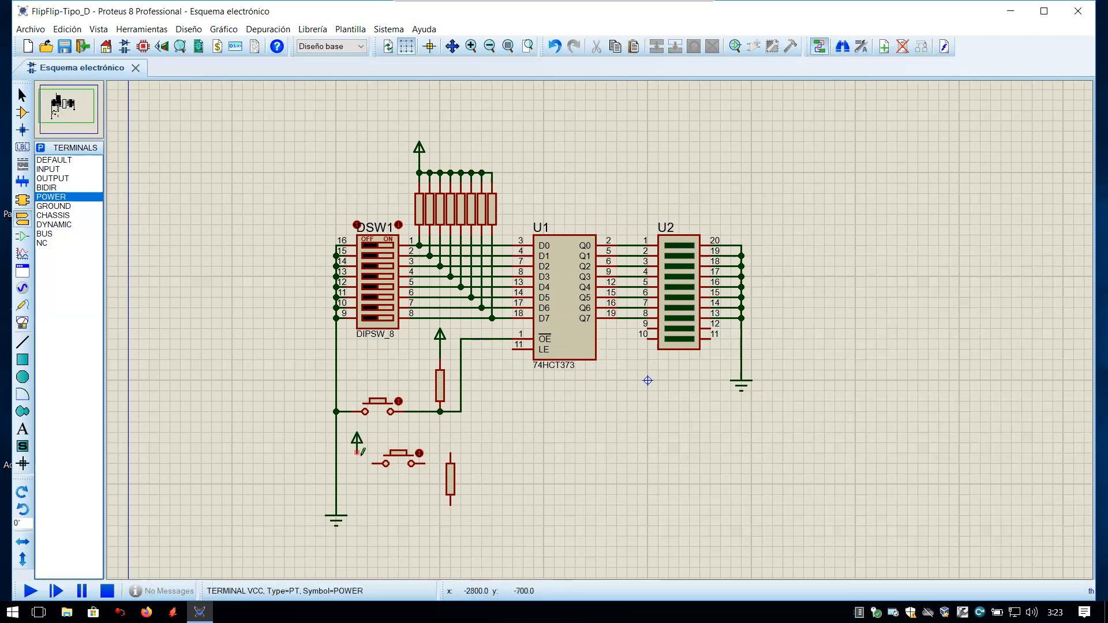
click(357, 452)
click(372, 463)
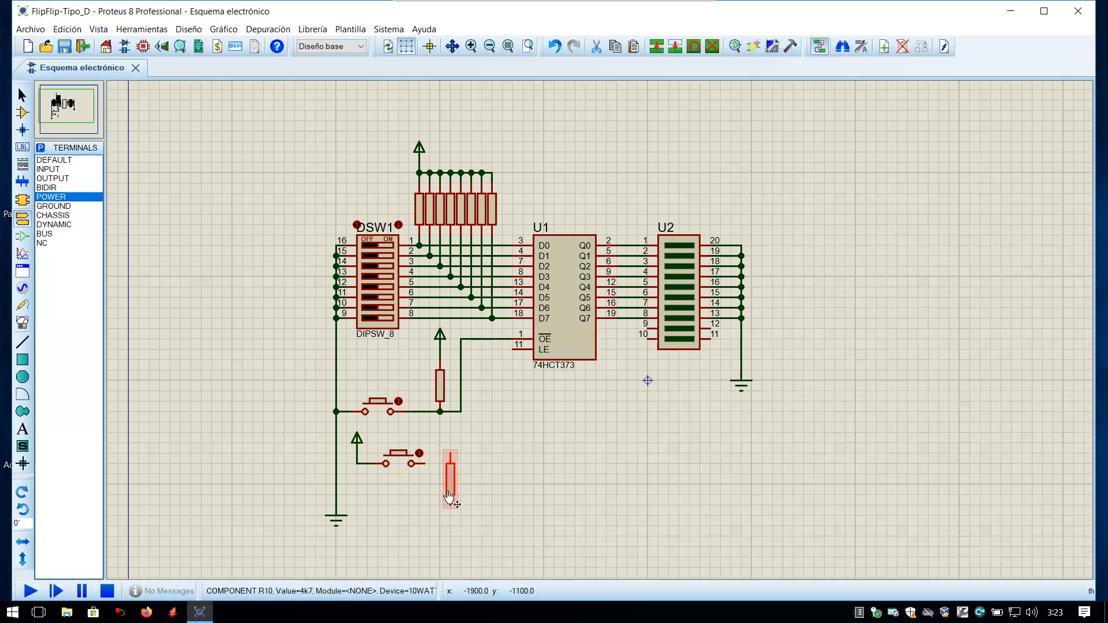
Step: Move the lower resistor so its upper end meets the lower push button's output, and wire that node to the 74HCT373's LE pin
drag(451, 482, 441, 492)
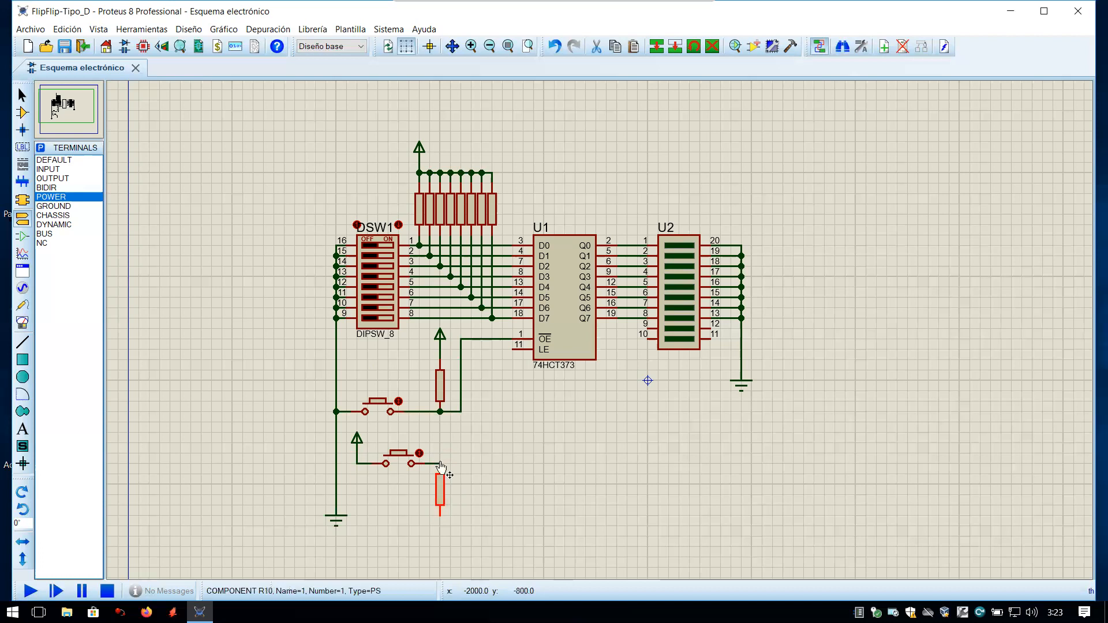
click(512, 349)
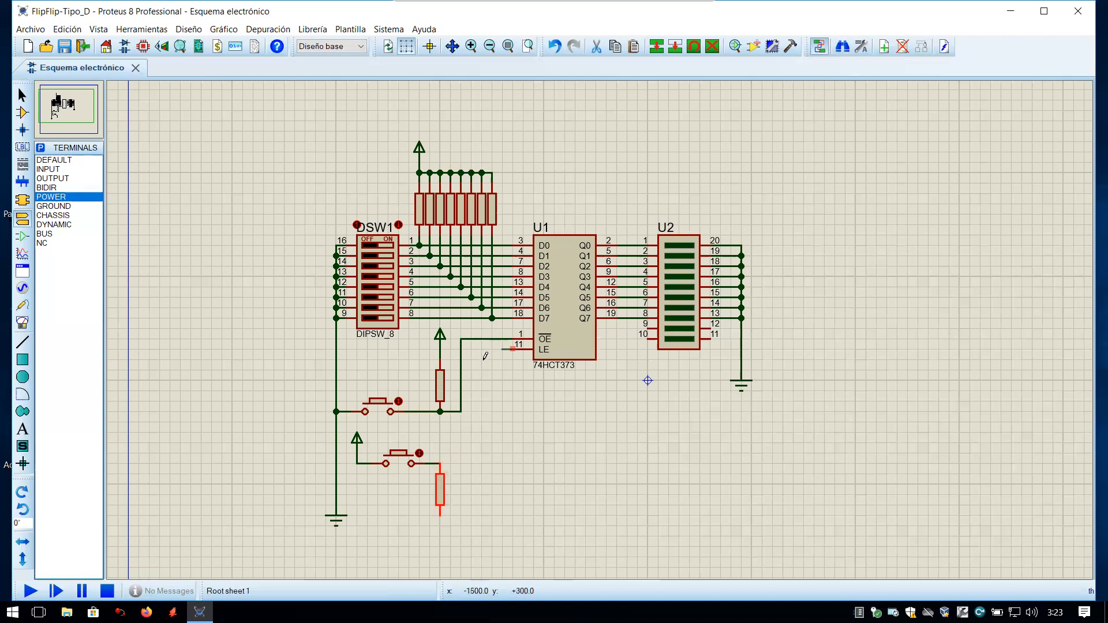
click(441, 464)
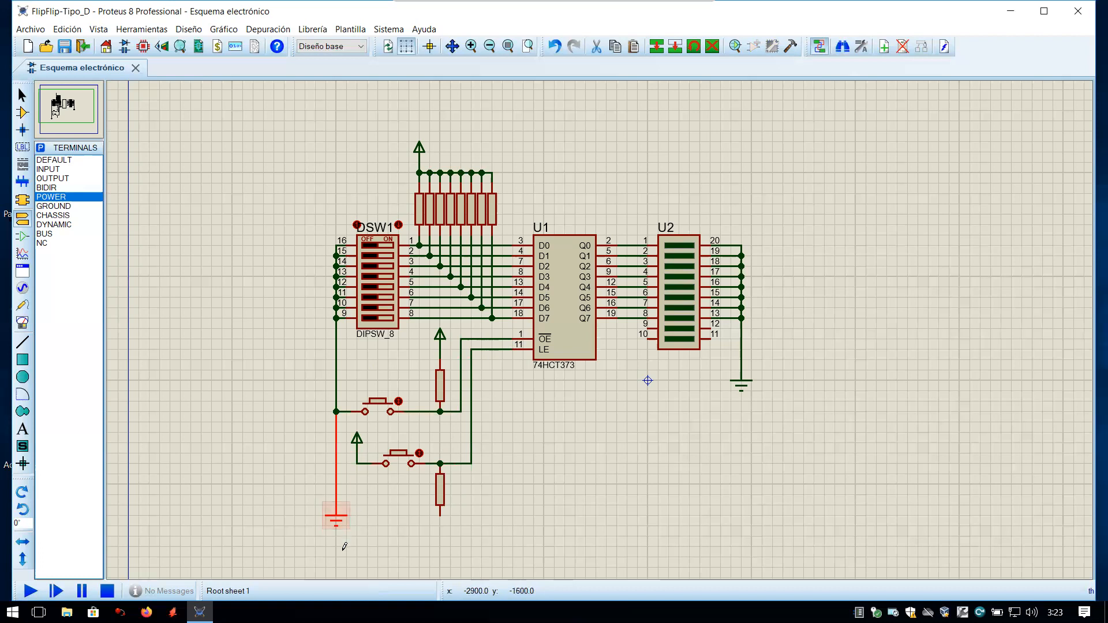
Step: Lower the ground symbol slightly and wire the lower resistor's bottom end to the ground line
drag(339, 523, 336, 538)
click(434, 513)
click(337, 514)
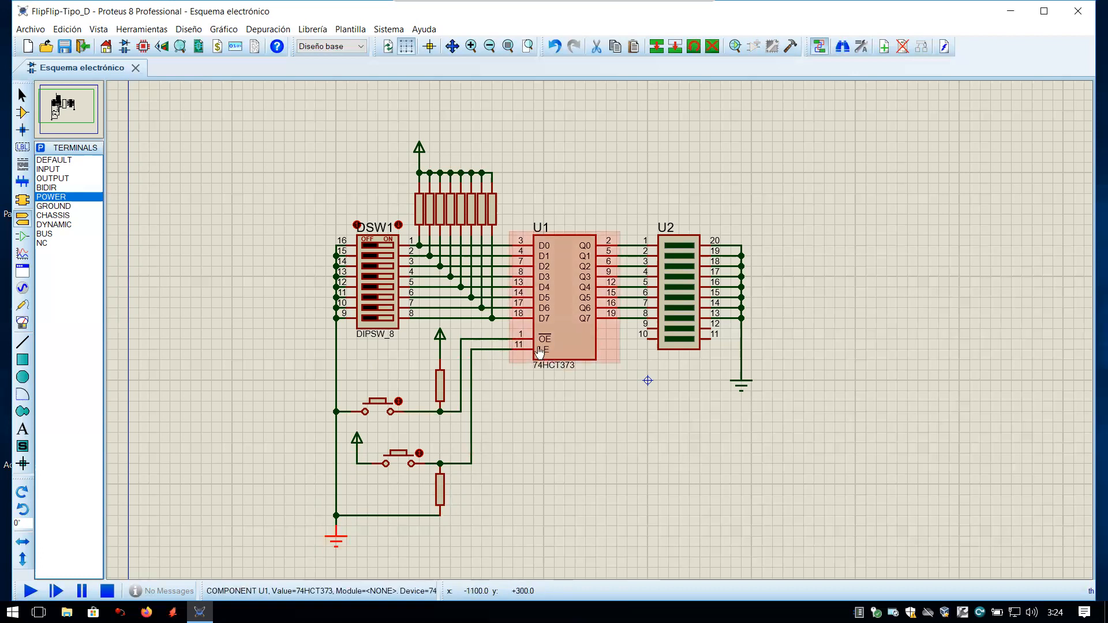
Step: Place a LED-GREEN below the 74HCT373 and rotate it anticlockwise to lie horizontally
click(391, 456)
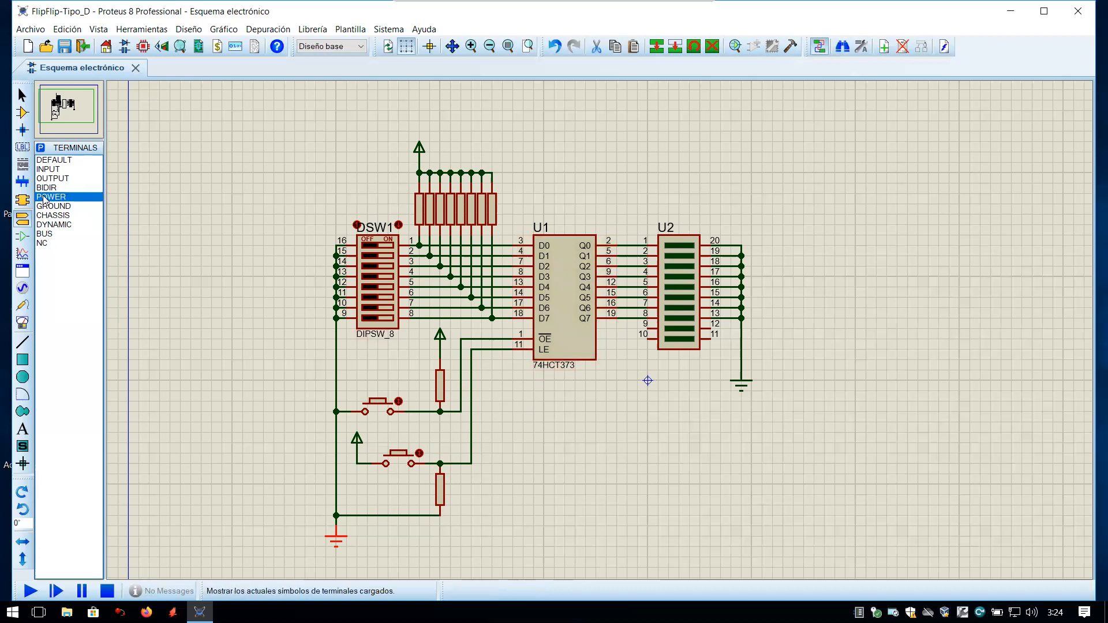
click(23, 113)
click(58, 207)
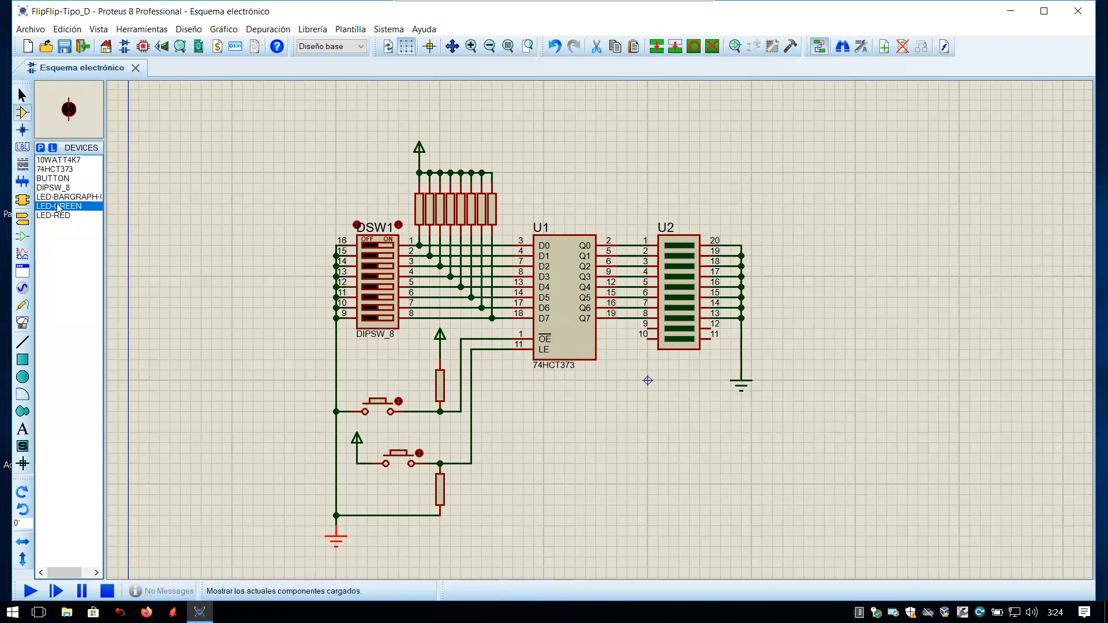
click(555, 430)
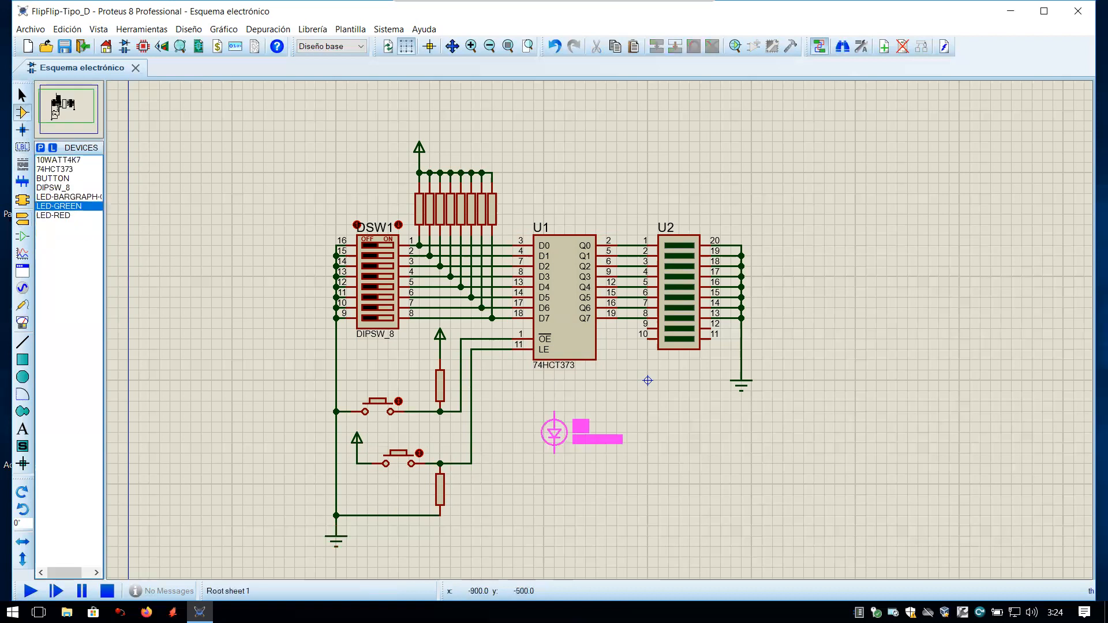
click(535, 437)
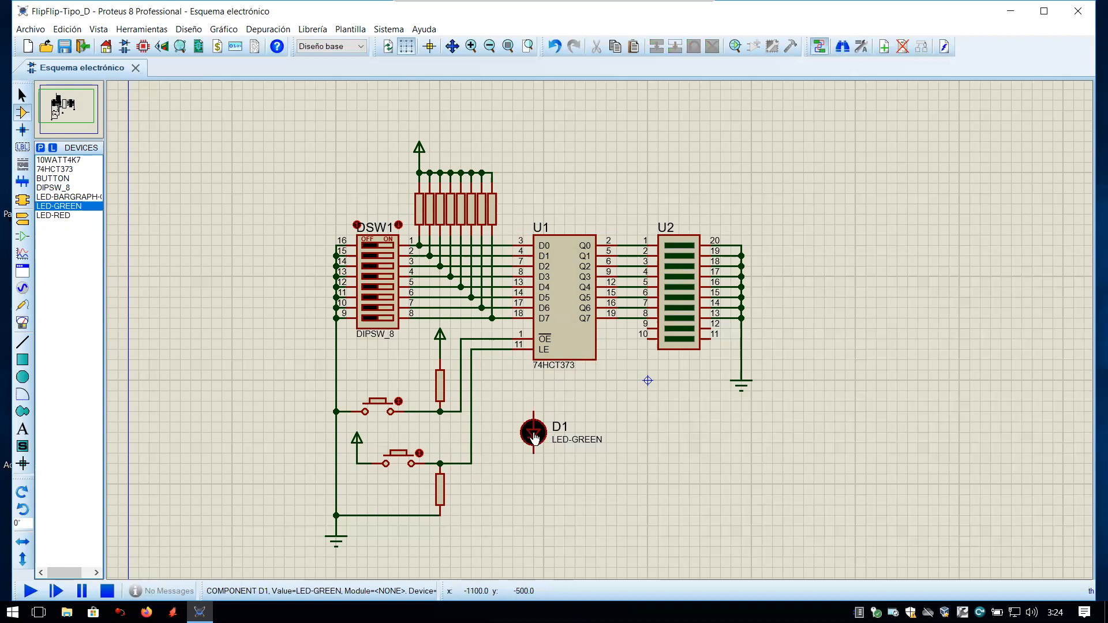
right_click(535, 437)
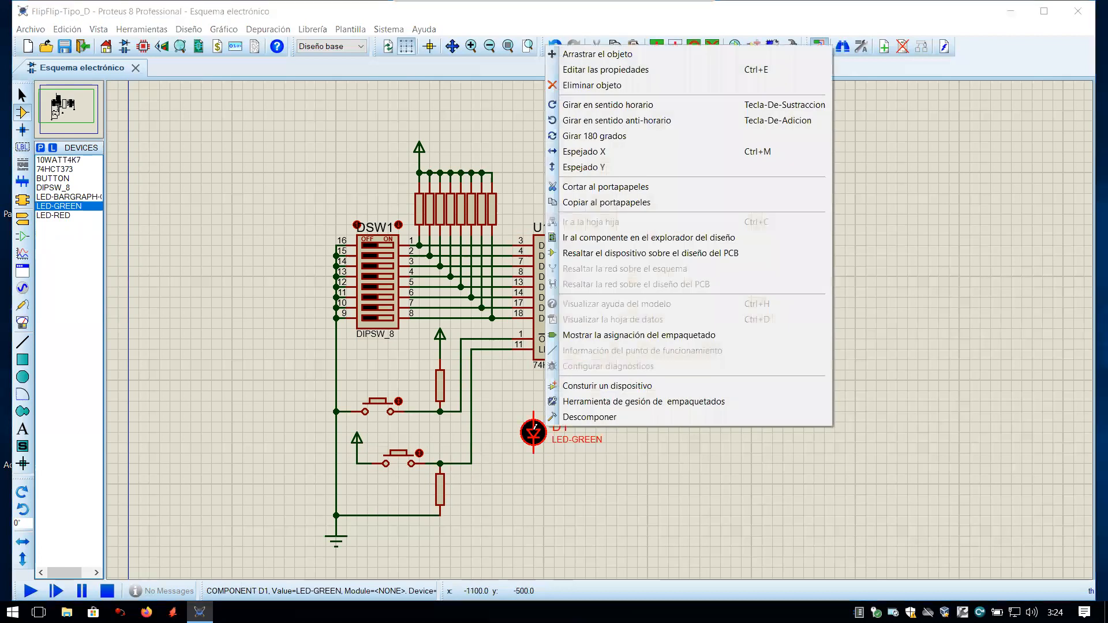
click(610, 118)
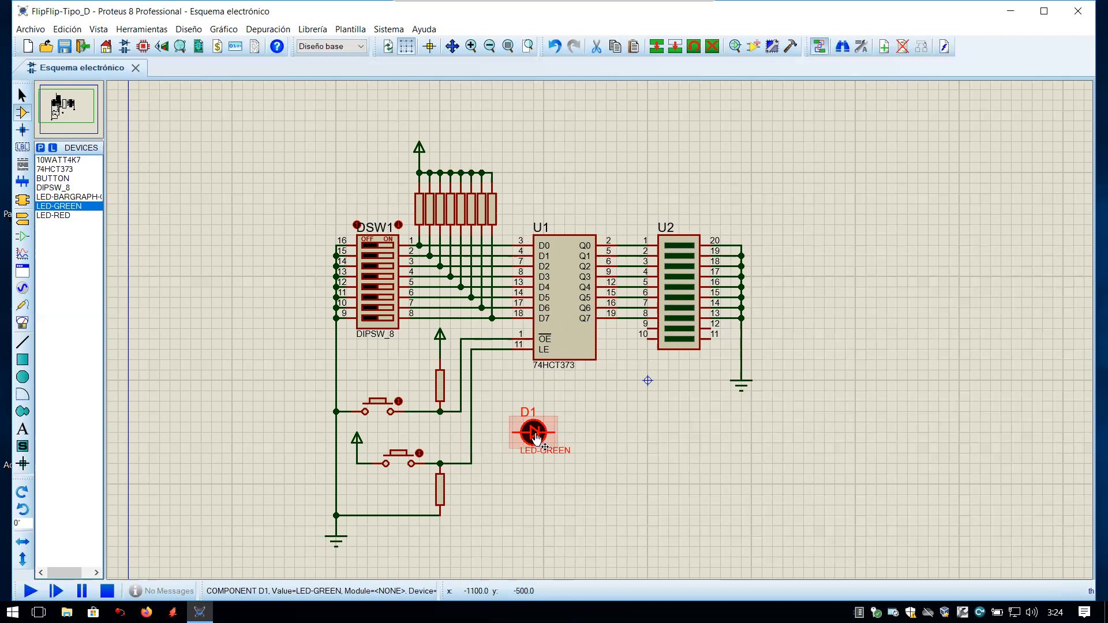
Step: Move the green LED level with the upper push button's output wire and reverse it to point left
drag(535, 437, 524, 411)
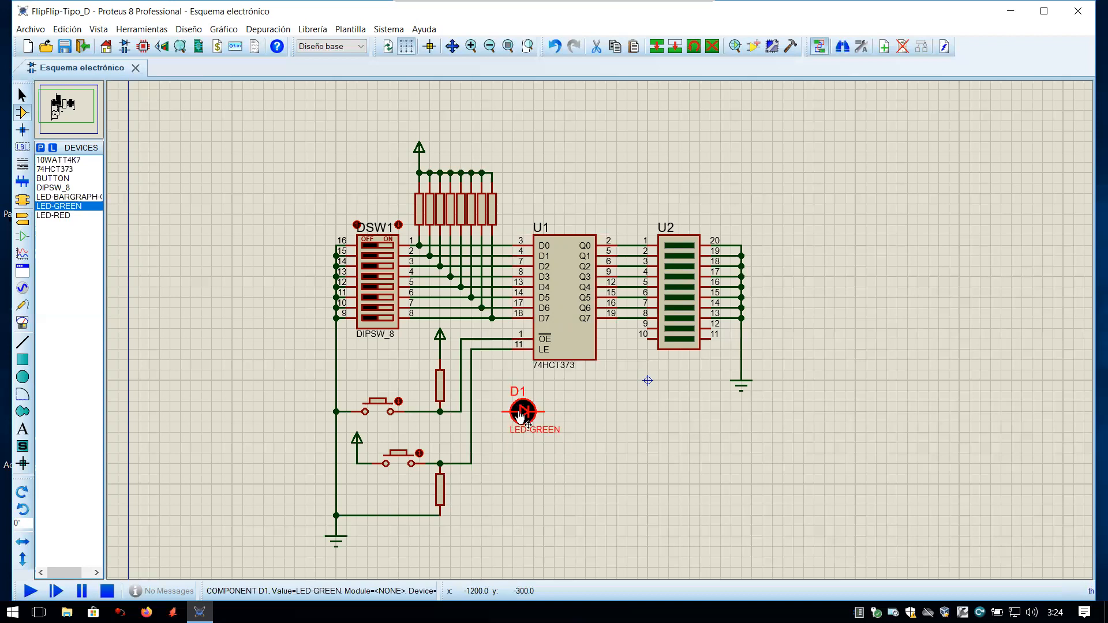
right_click(523, 409)
click(594, 115)
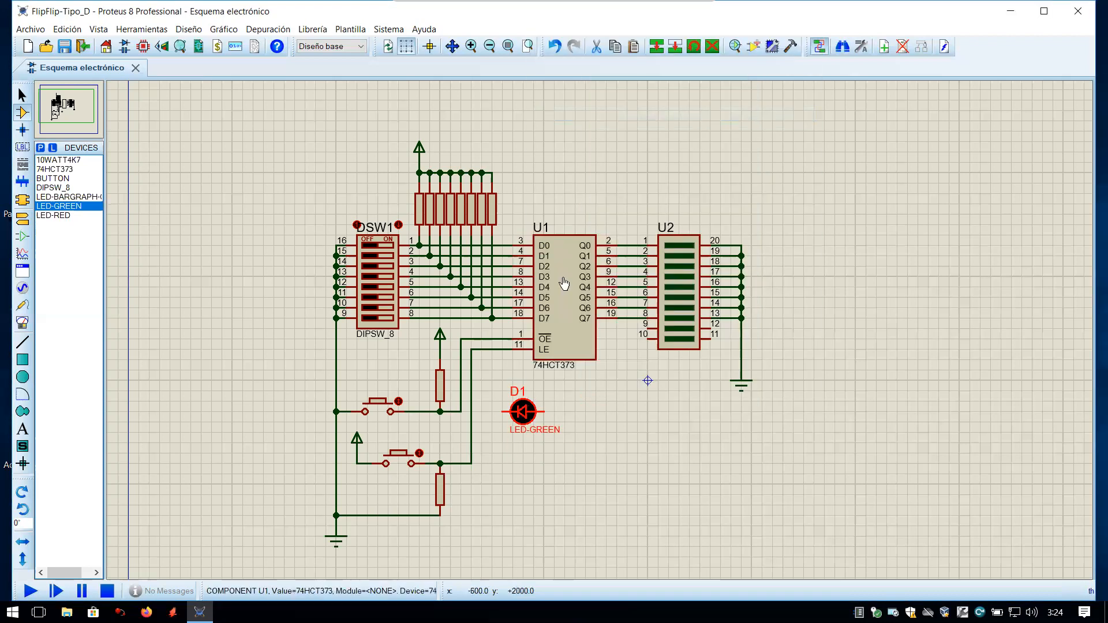
Step: Wire the green LED's left pin to the corner of the OE line
click(492, 410)
click(502, 411)
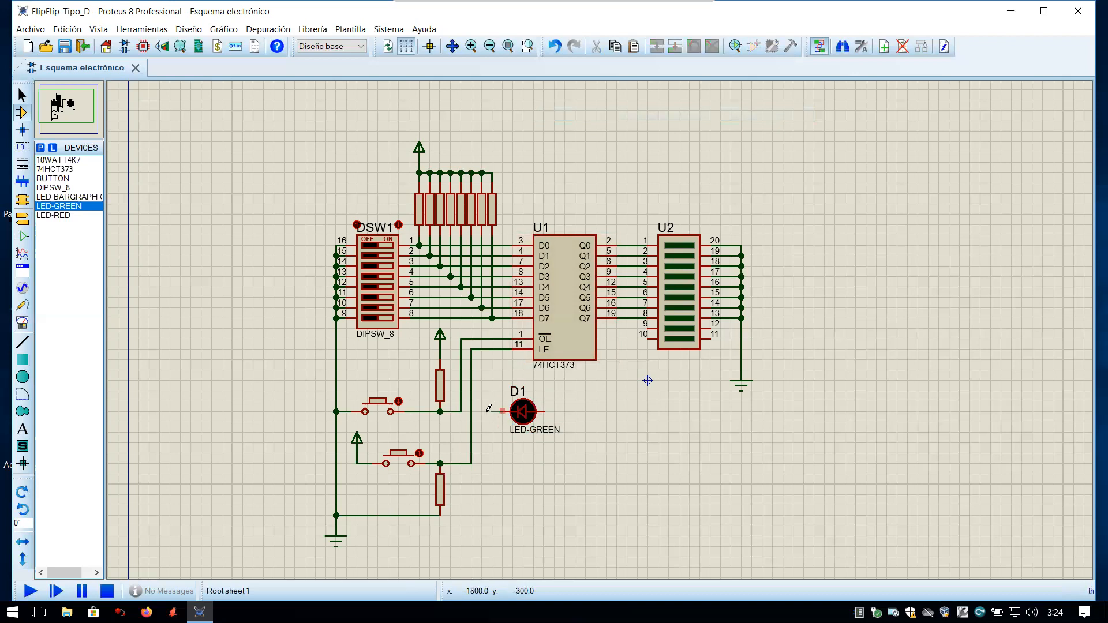
click(461, 411)
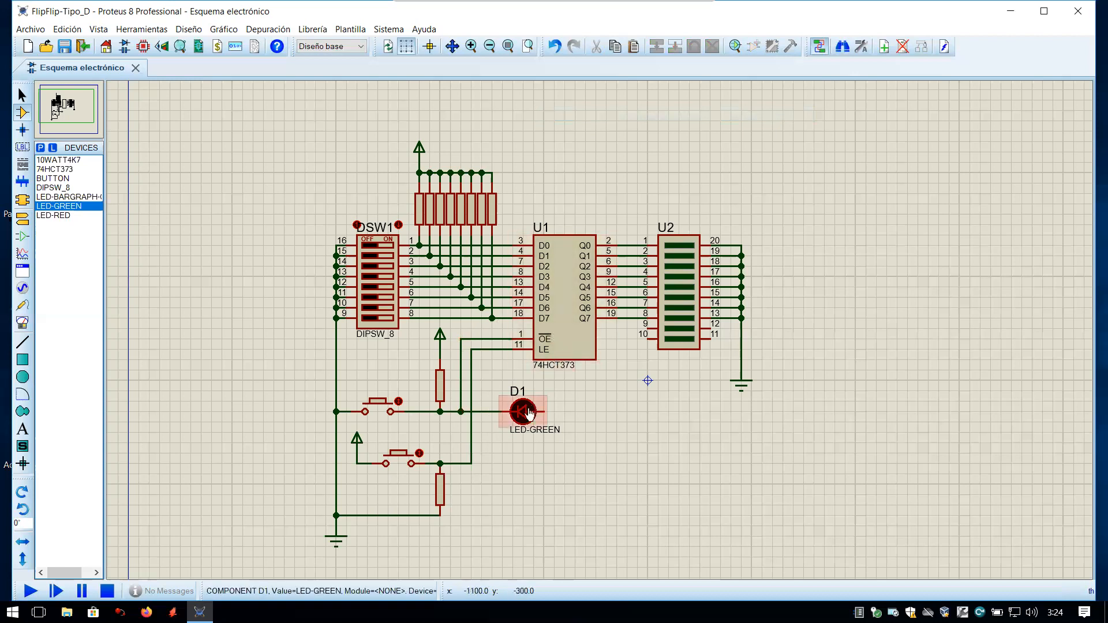
Step: Place a POWER terminal above and right of the green LED and wire it to the LED's right pin
click(22, 218)
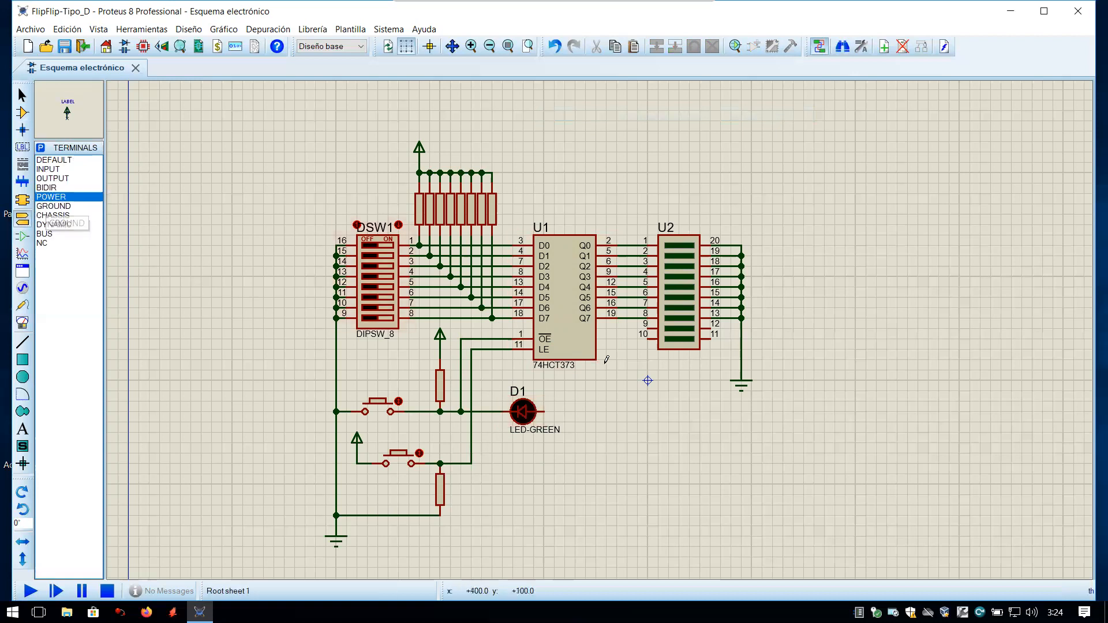
click(565, 400)
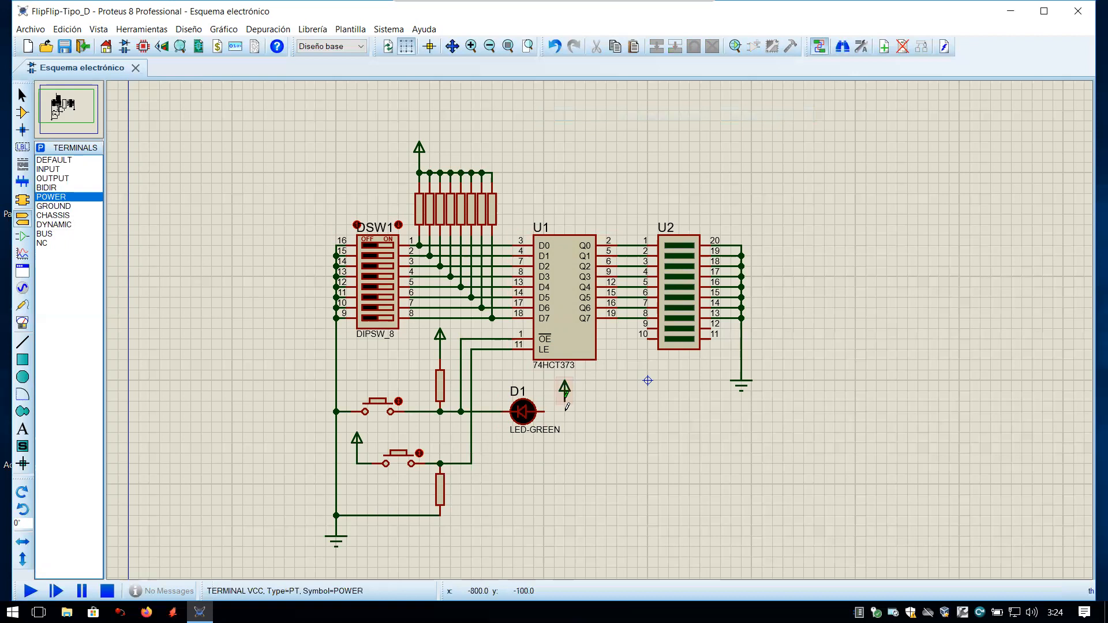
click(564, 400)
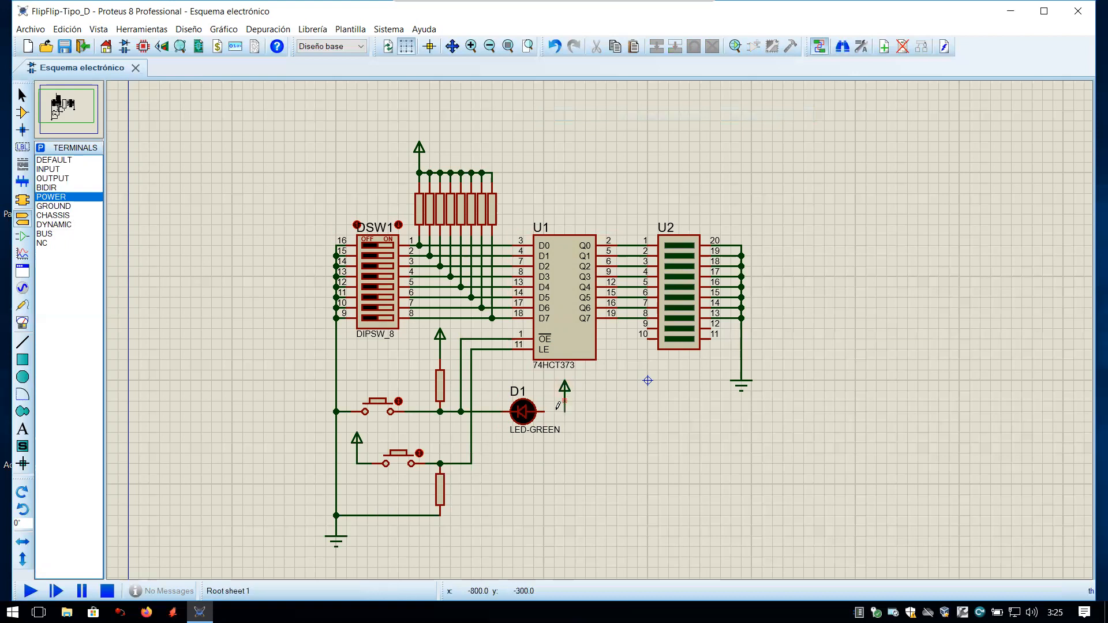
Step: Hide the reference and value labels of the green LED
click(525, 423)
click(526, 423)
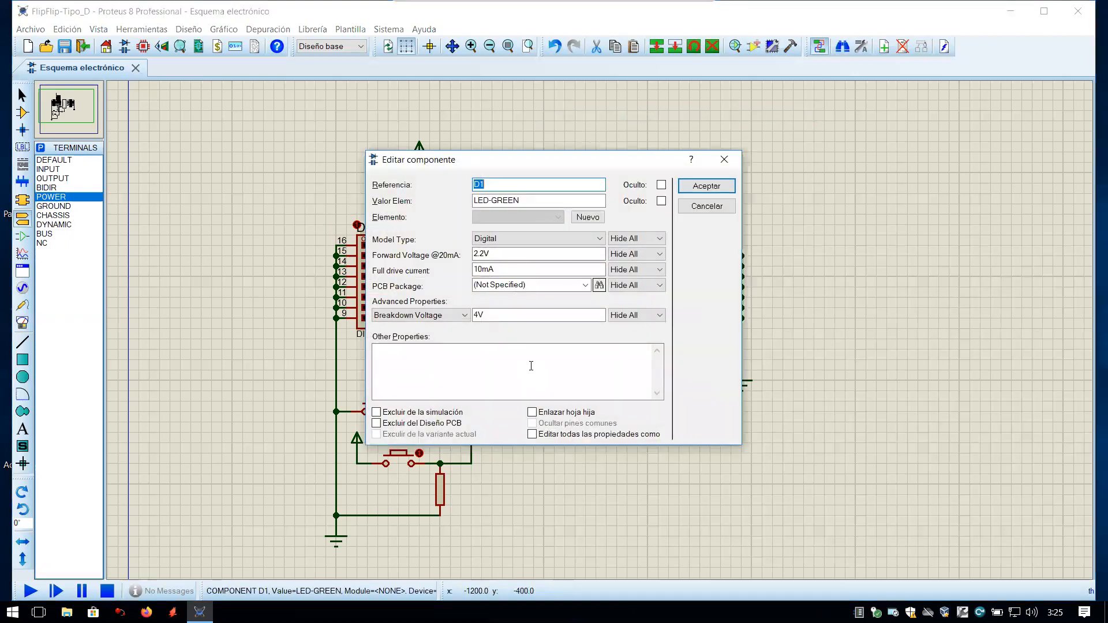
click(662, 184)
click(661, 201)
click(705, 185)
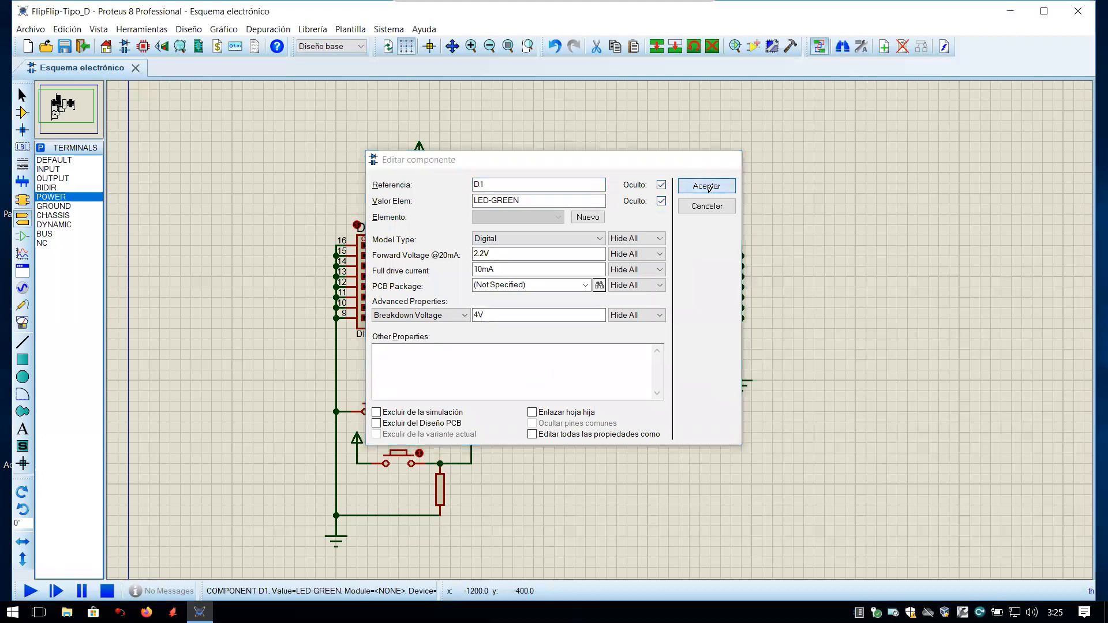
click(553, 448)
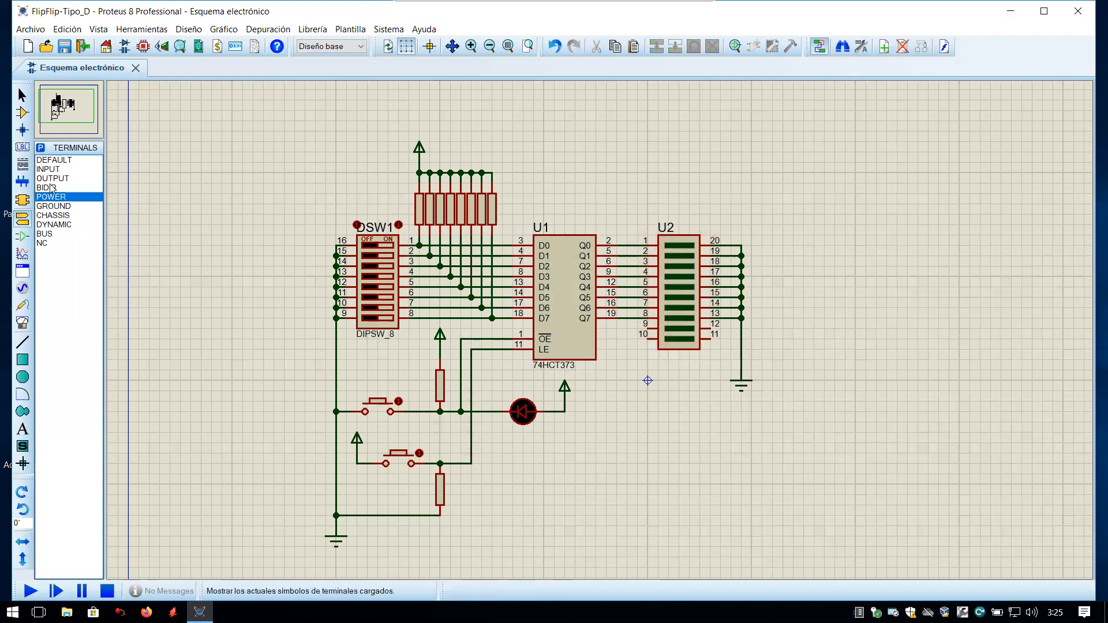
Step: Place a LED-RED below the green LED, rotated anticlockwise to point right and level with the lower push button's output wire
click(22, 112)
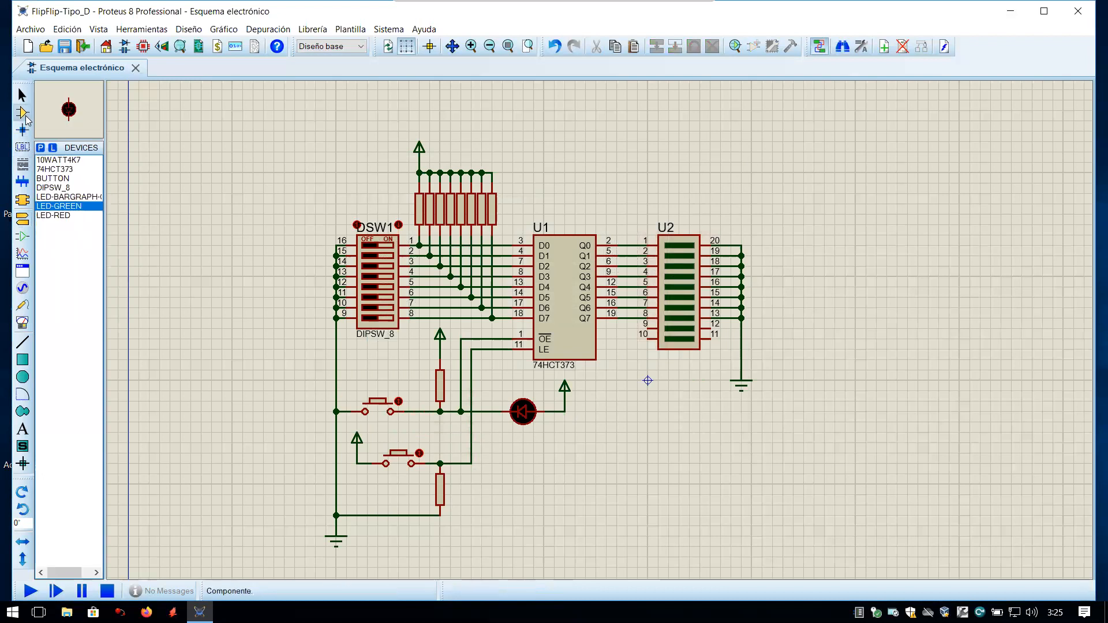
click(54, 217)
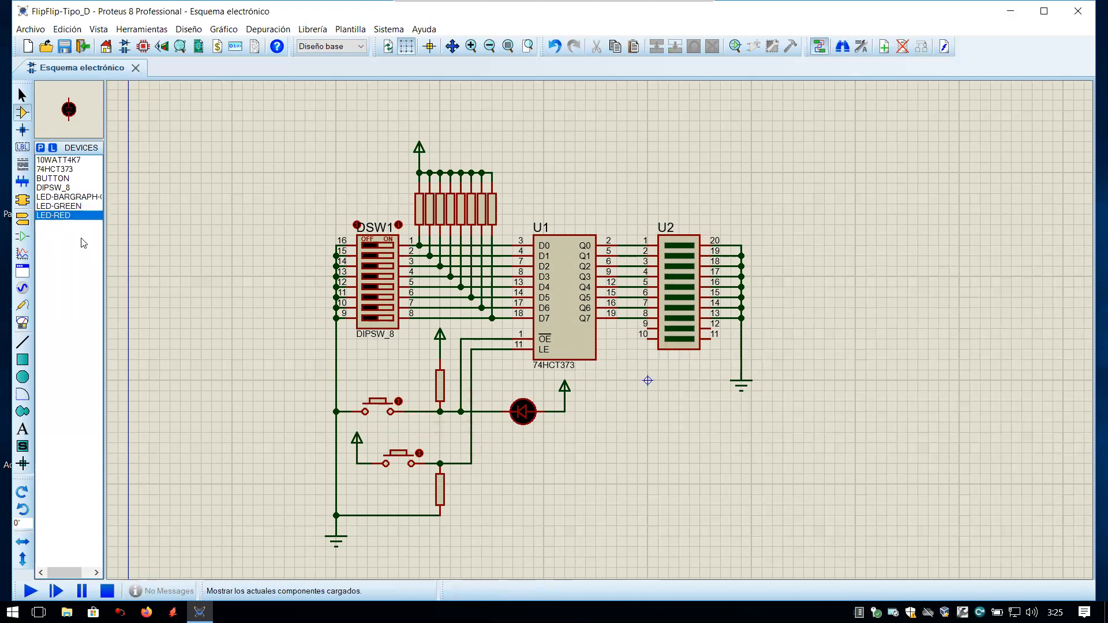
click(519, 455)
click(525, 473)
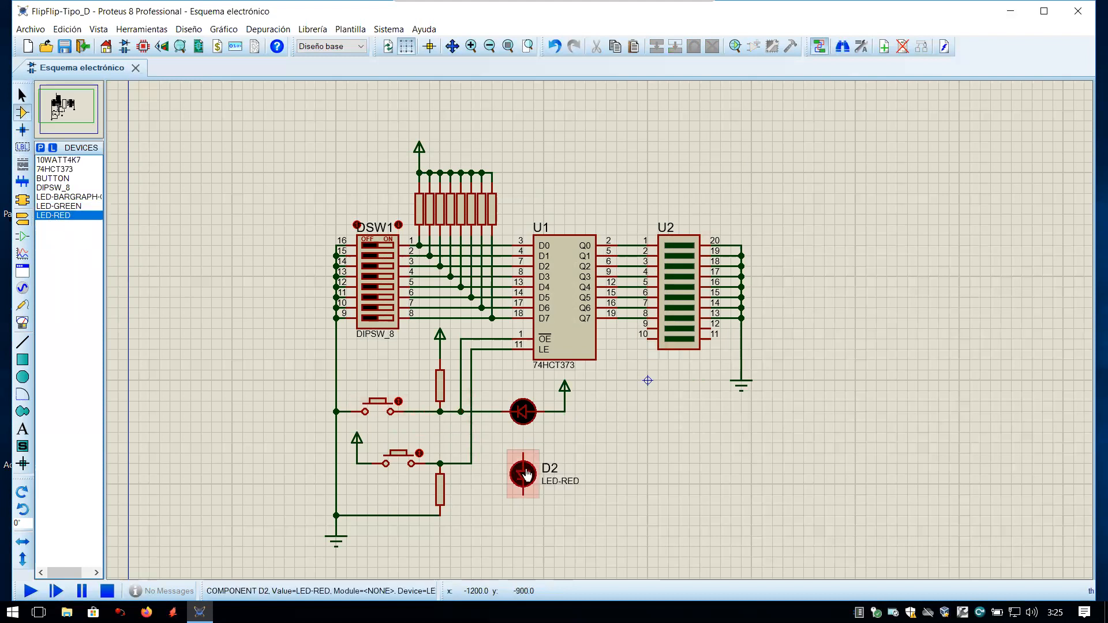
right_click(526, 474)
click(585, 157)
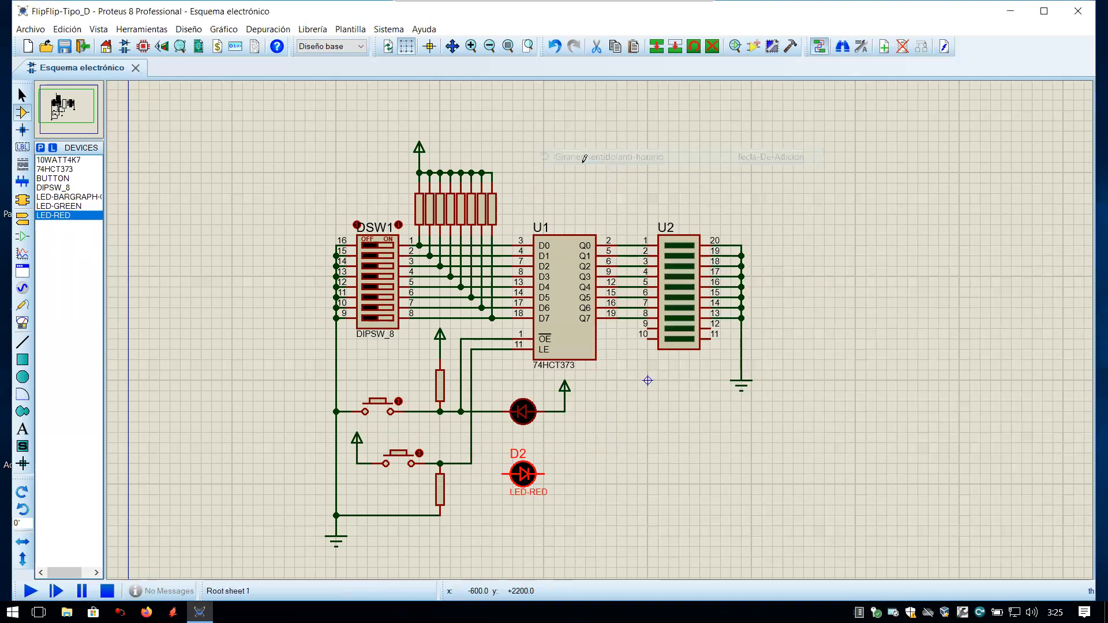
drag(525, 483, 526, 472)
Step: Hide the reference and value labels of the red LED
double_click(525, 473)
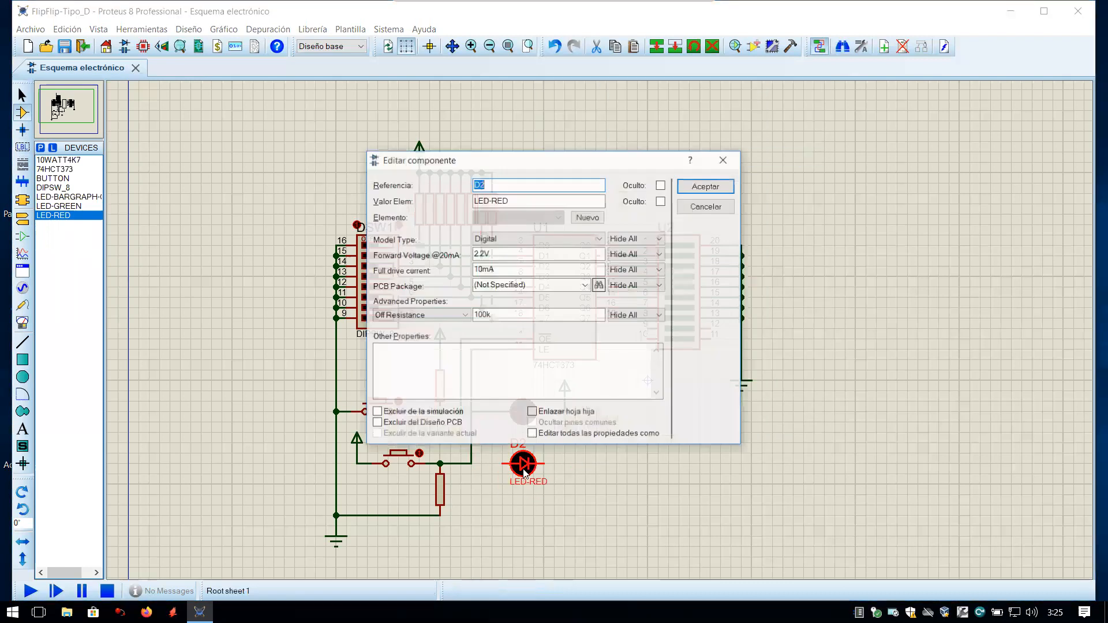
click(661, 185)
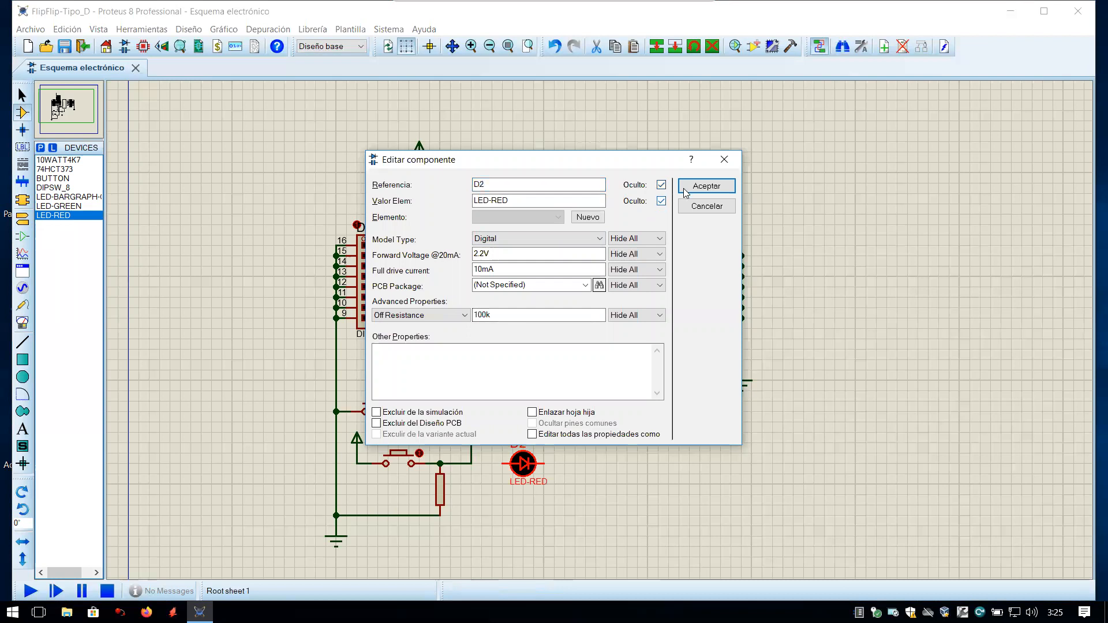
click(685, 191)
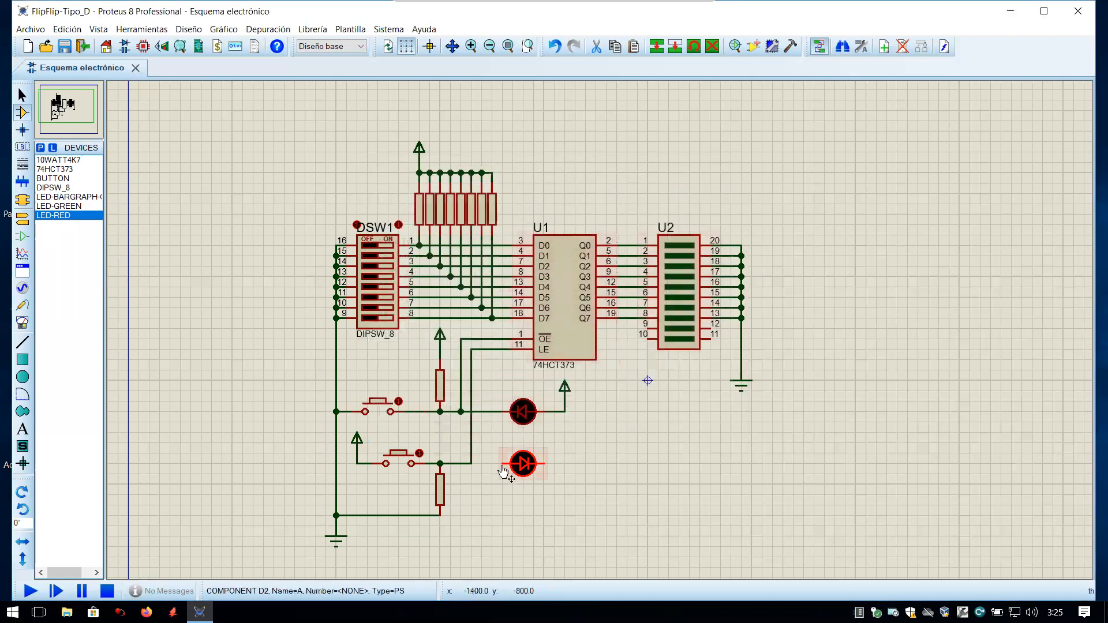
Step: Wire the red LED's left pin to the corner of the LE line and its right pin to the lower resistor's ground end
click(485, 463)
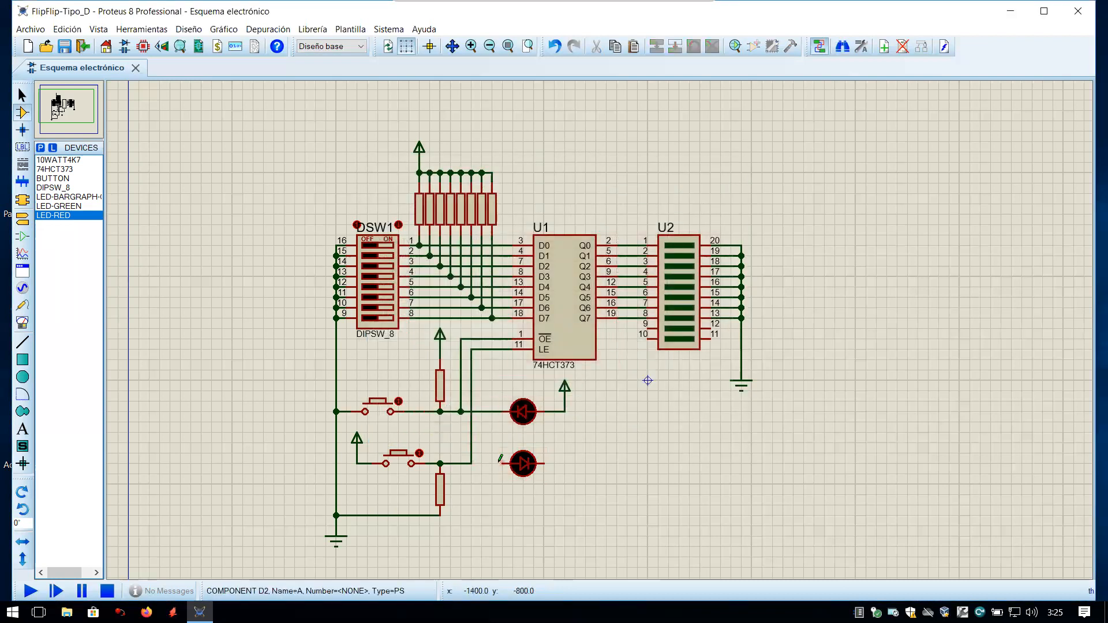
click(501, 464)
click(472, 463)
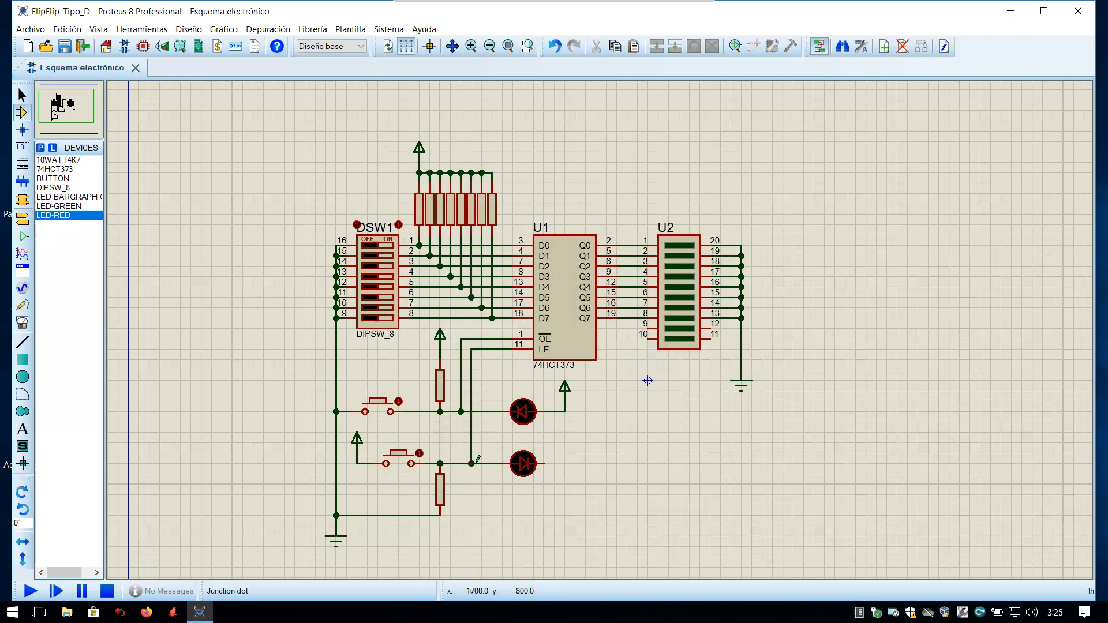
click(549, 462)
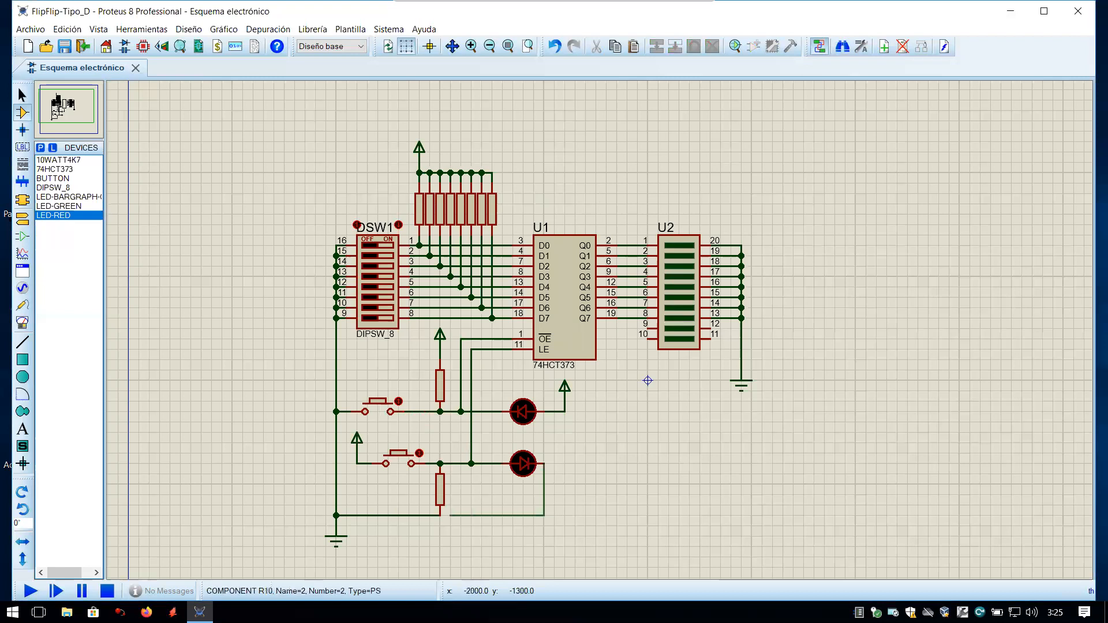
click(442, 511)
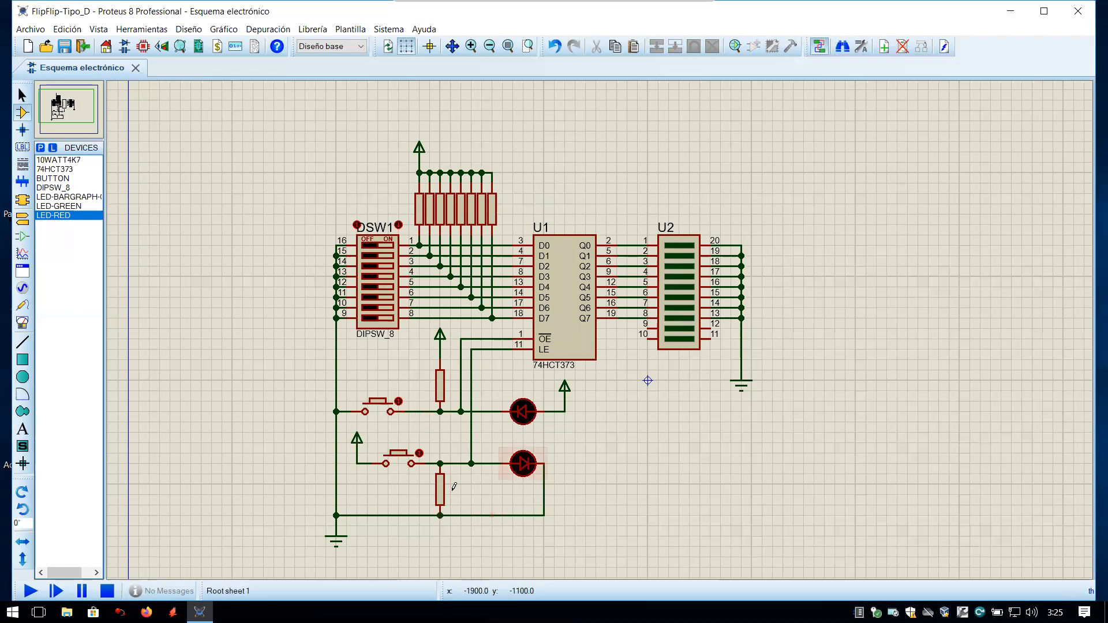
Step: Add two text labels, "Escritura" and "Lectura", in the empty area right of the LEDs
click(23, 429)
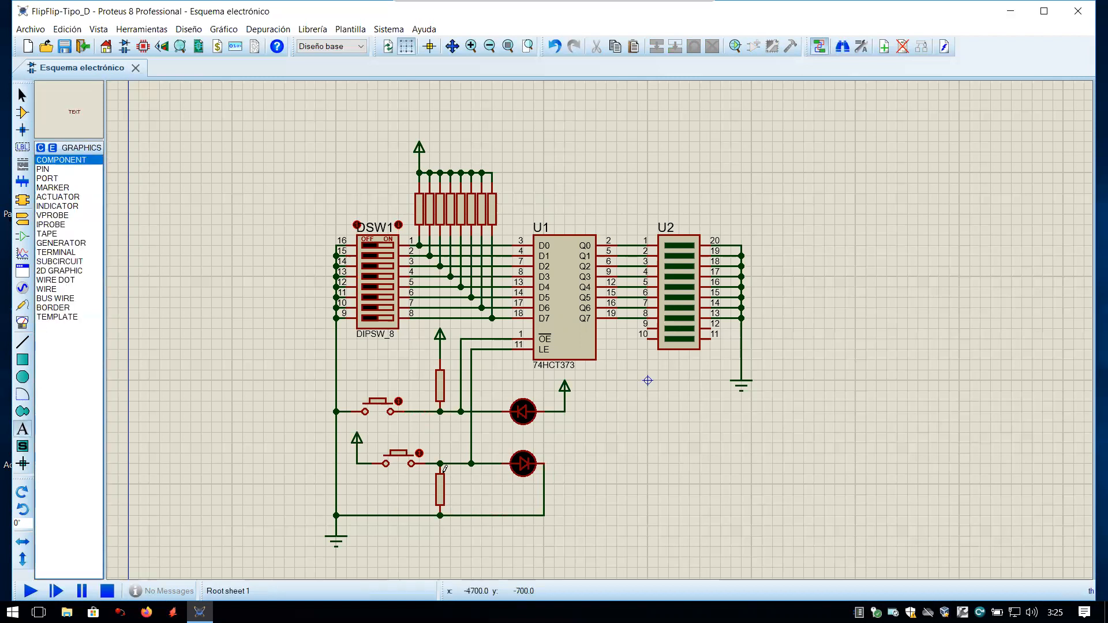
click(619, 443)
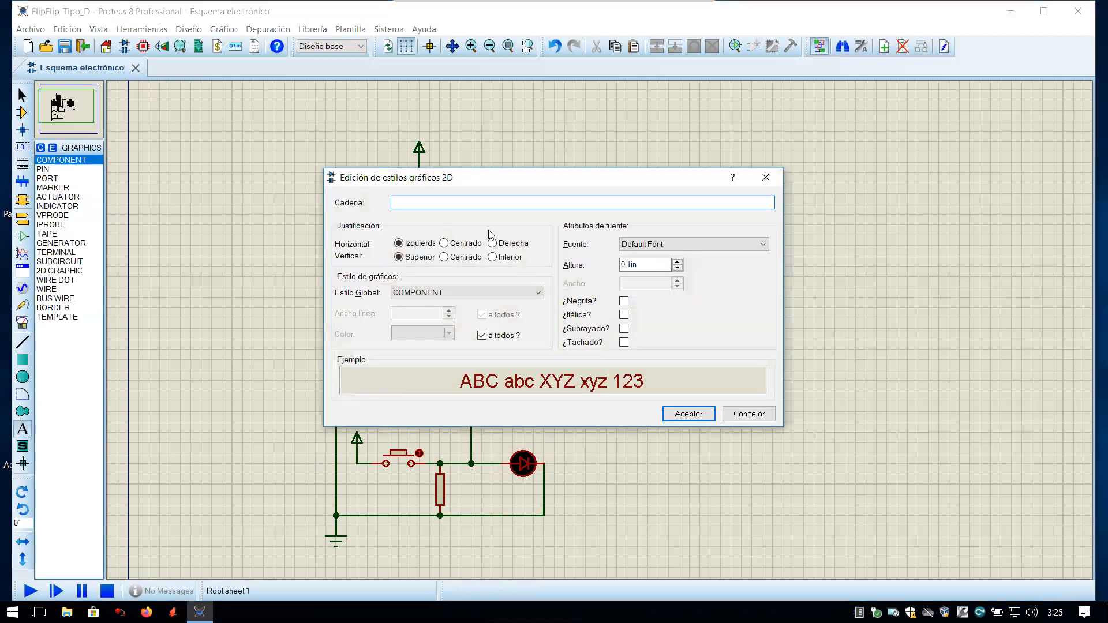
text(Escritura)
click(688, 413)
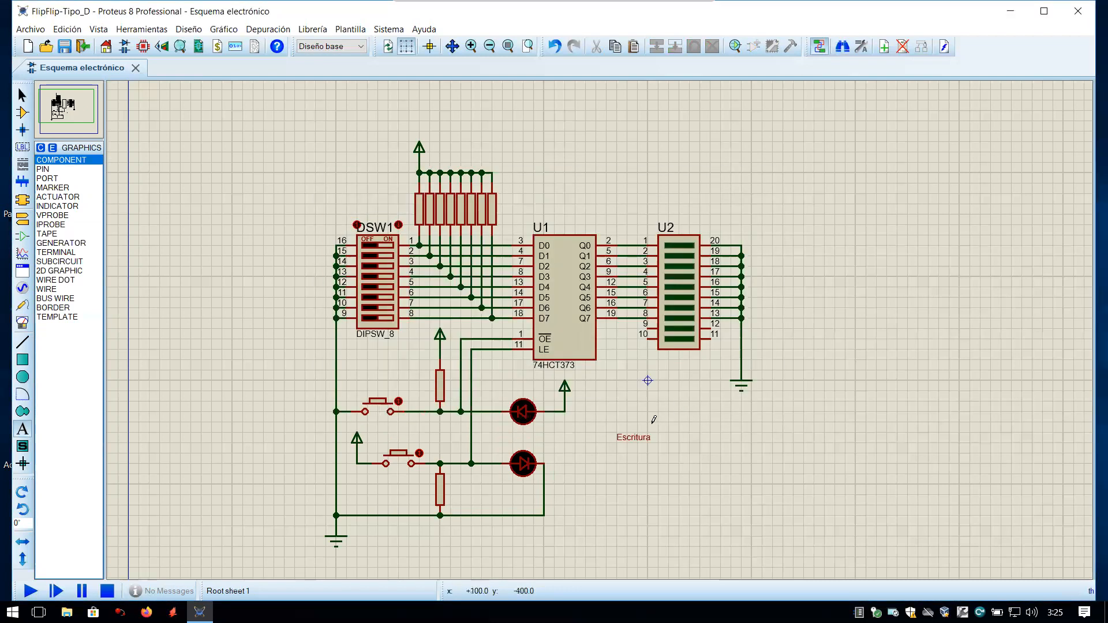
click(594, 499)
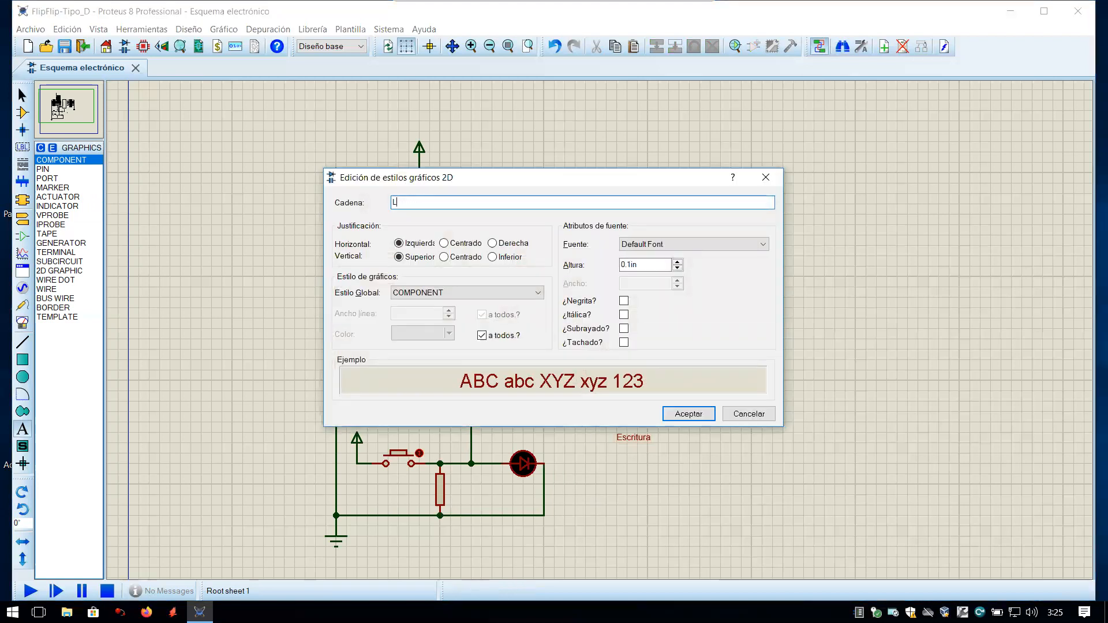
text(Lectura)
key(Return)
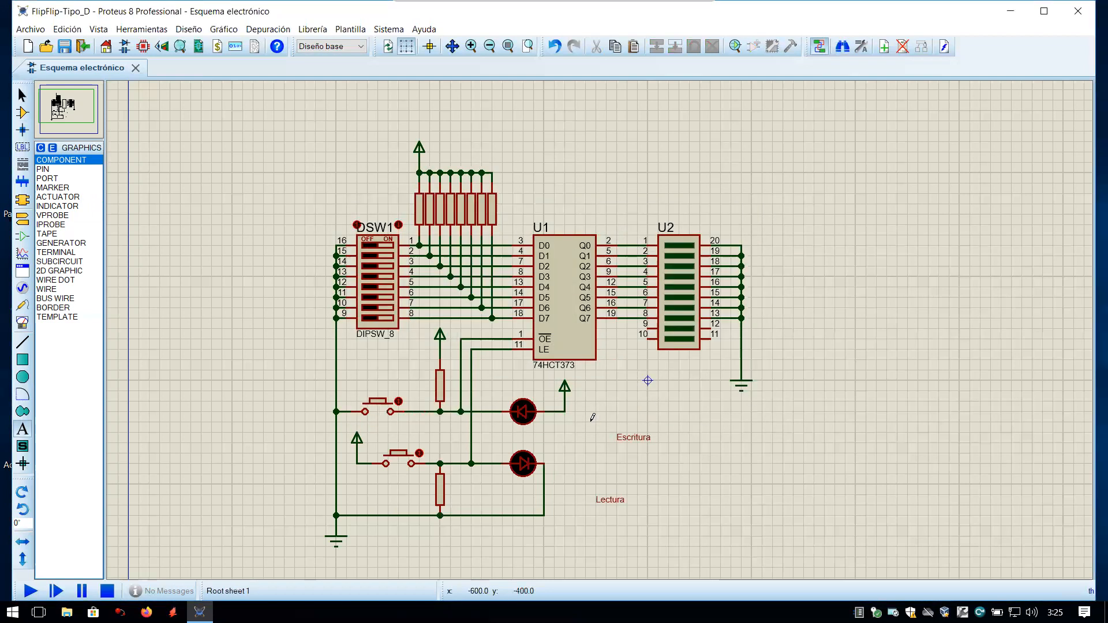
Step: Position the "Escritura" label just above the red LED's input wire and the "Lectura" label just above the green LED's input wire
click(22, 95)
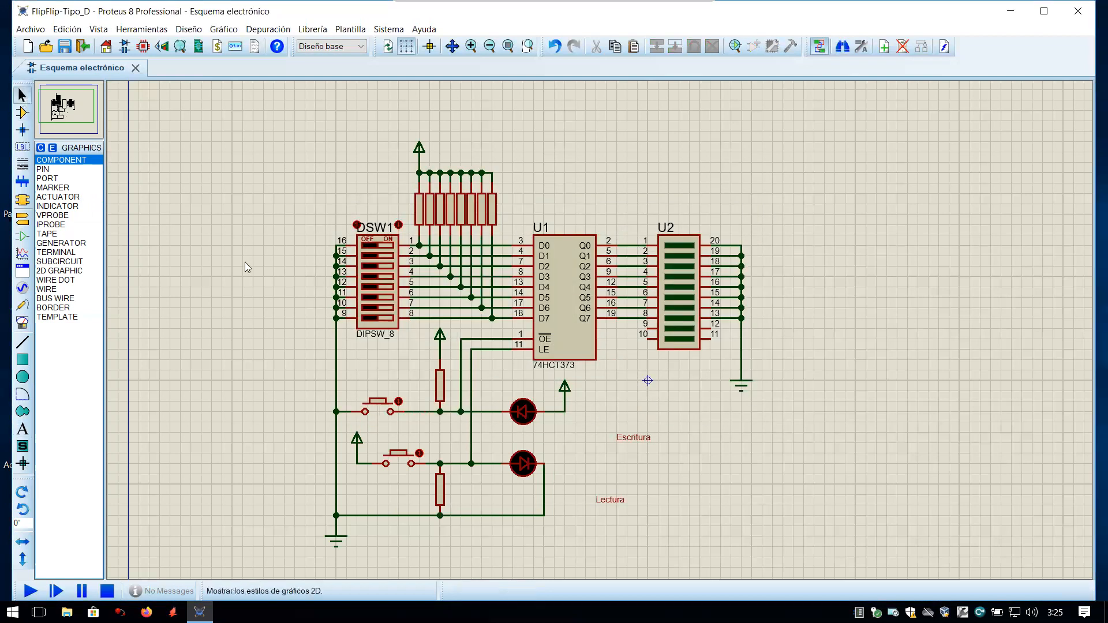
click(639, 441)
key(ctrl+c)
key(ctrl+v)
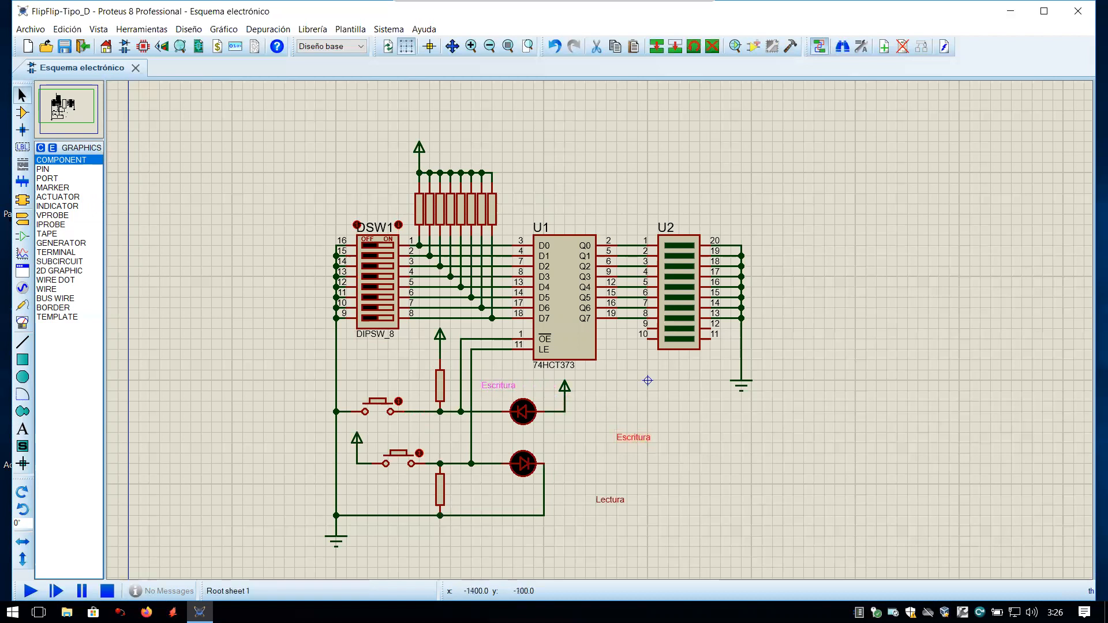
click(499, 448)
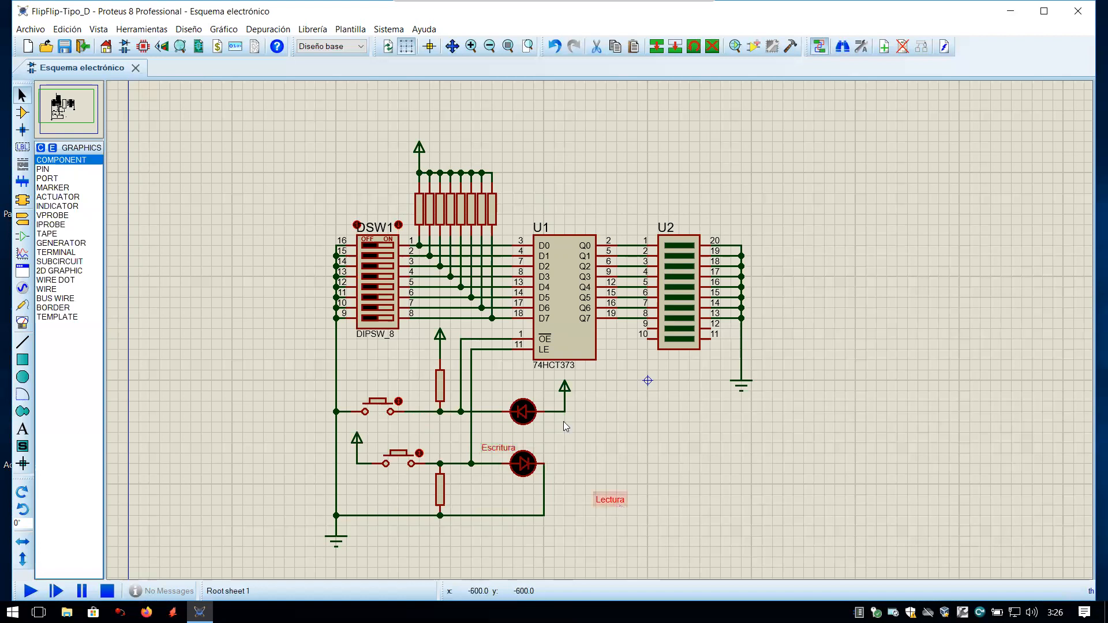
drag(608, 500, 494, 393)
click(600, 437)
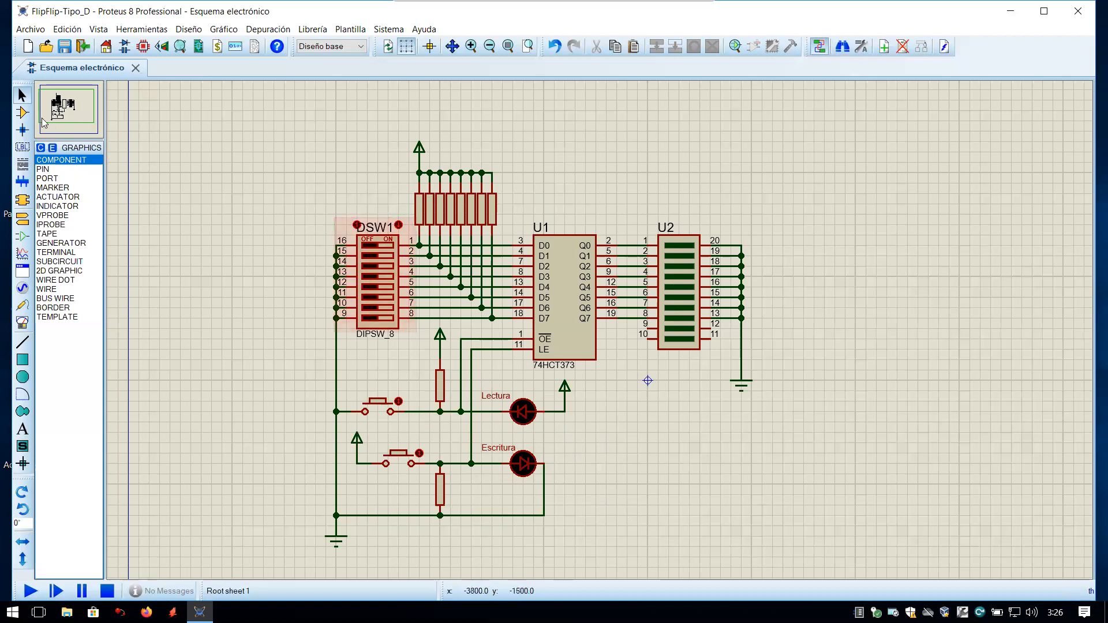
Step: Start the simulation and turn on DIP switches 1, 2 and 3
click(24, 113)
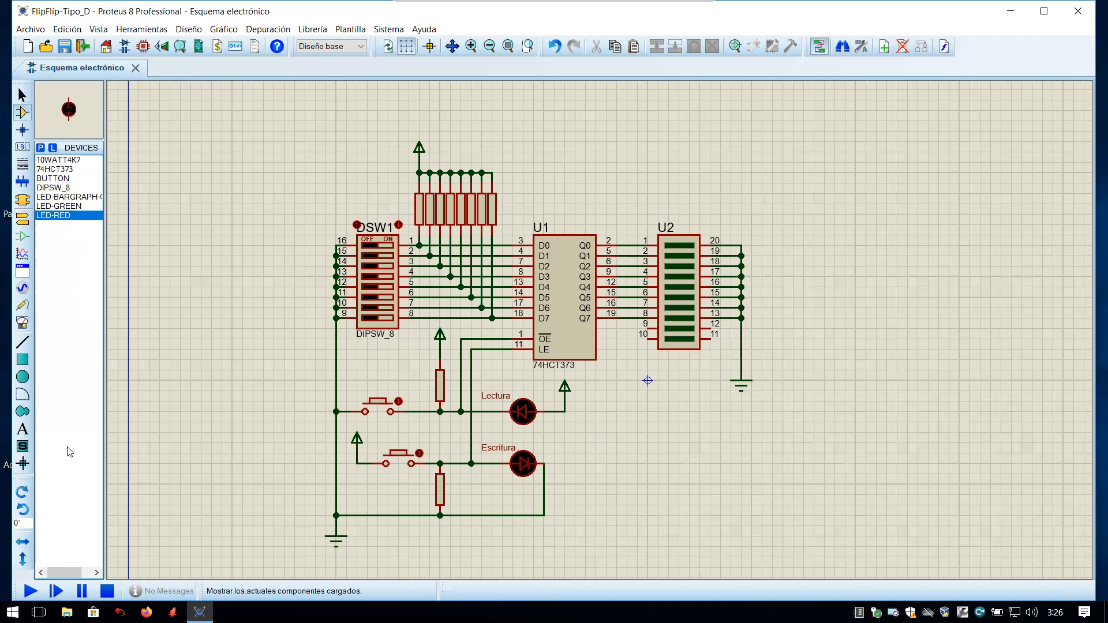
click(30, 592)
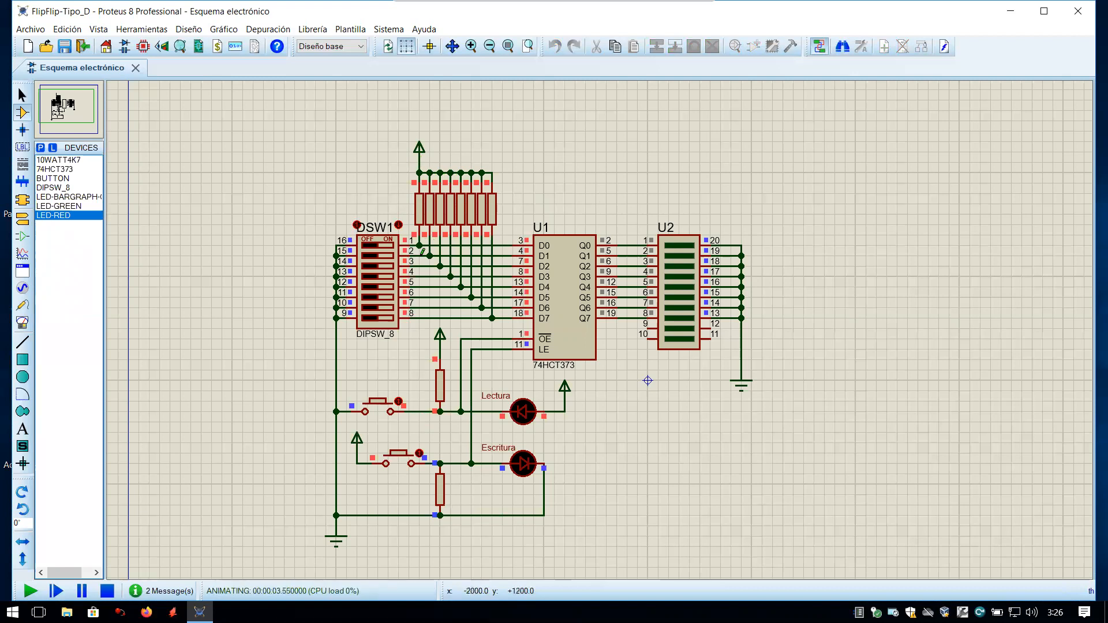
click(387, 246)
click(387, 256)
click(387, 266)
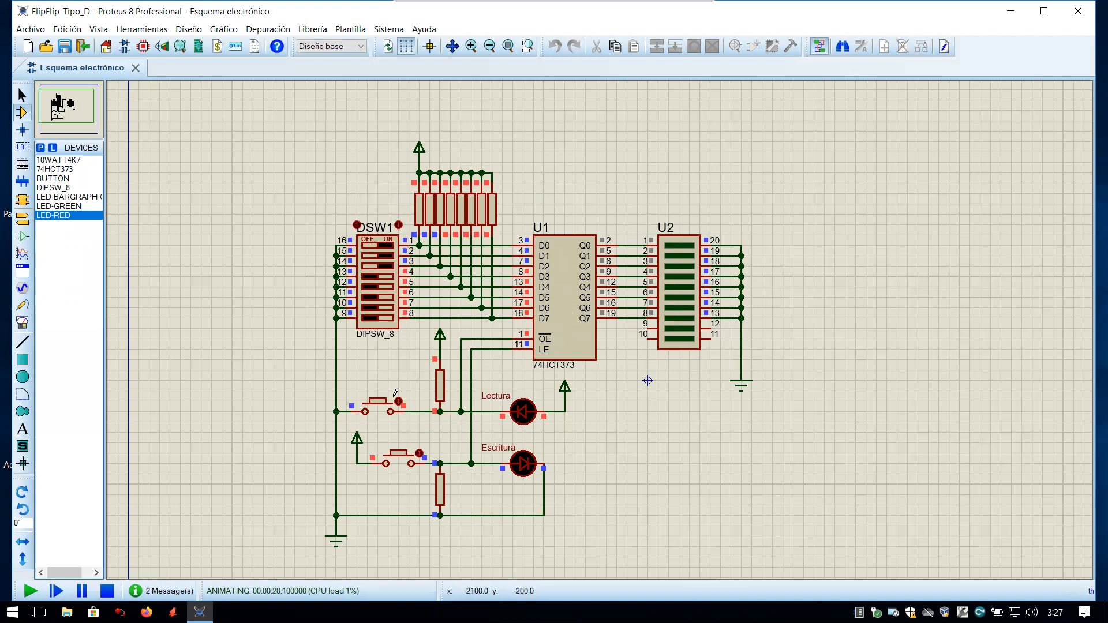
Step: Operate the Lectura button to test reading, release it, and pulse the Escritura button to store the DIP switch data
click(376, 409)
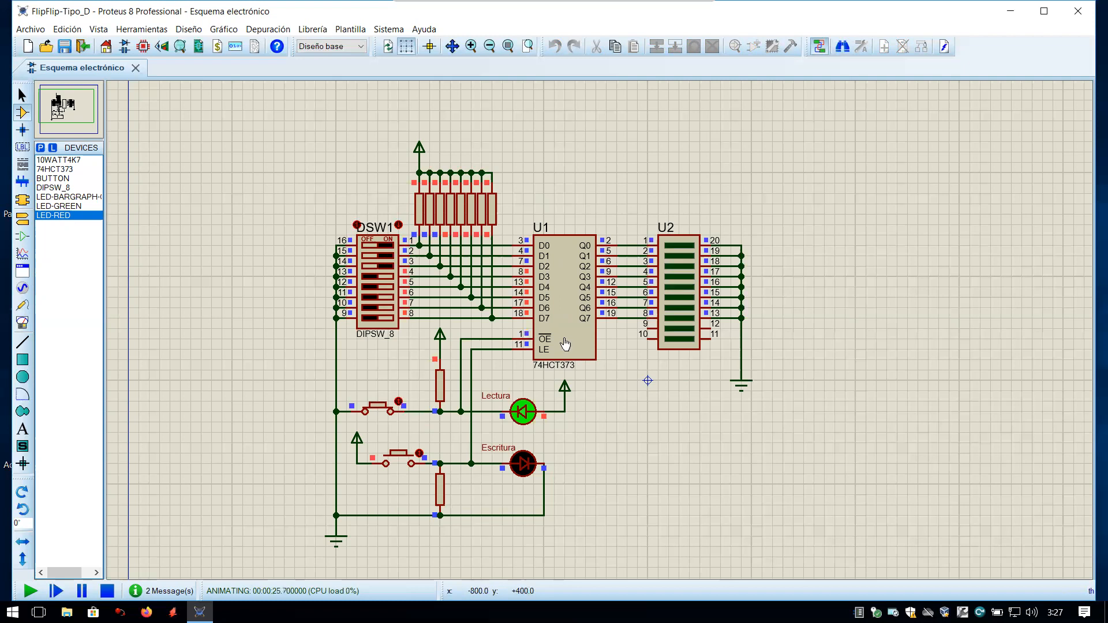
drag(565, 344, 565, 345)
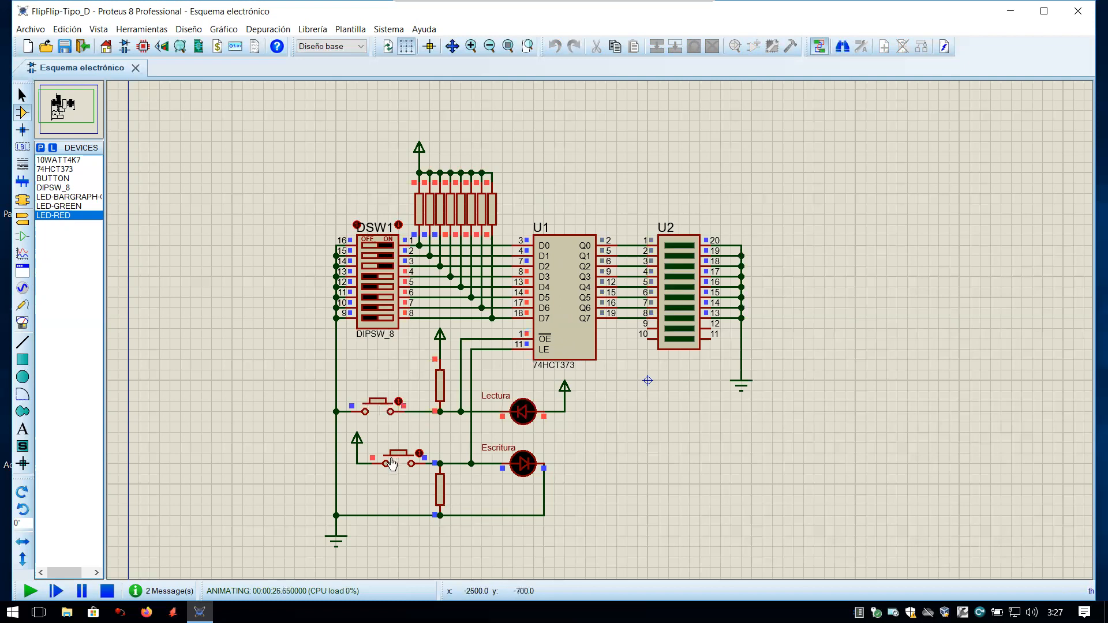
drag(402, 460, 403, 460)
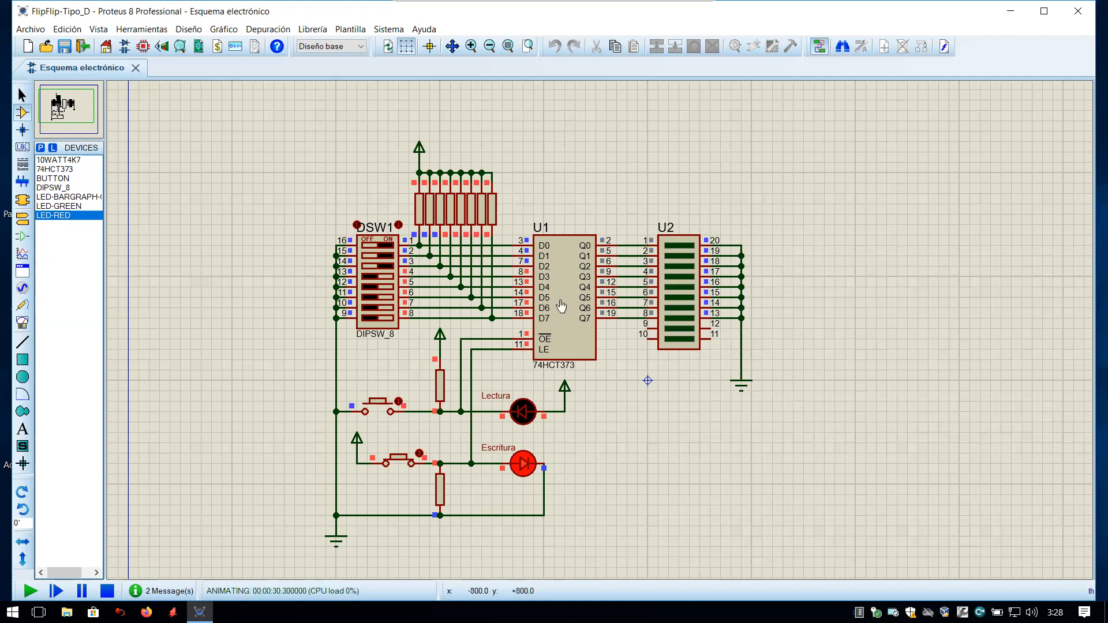
click(402, 463)
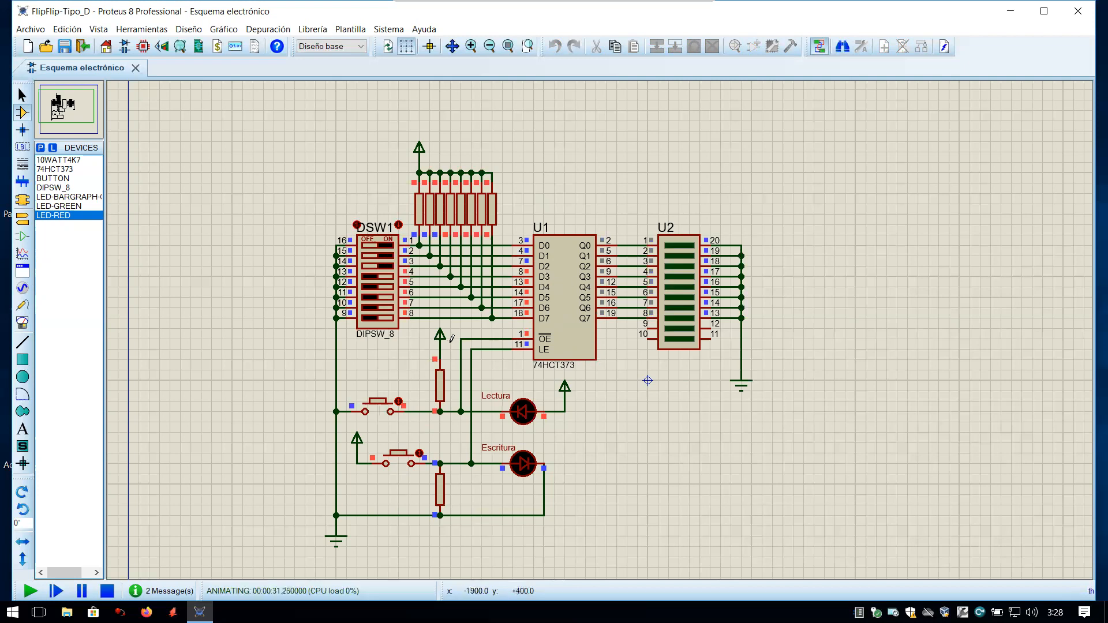
Step: Read the stored data with the Lectura button, release it, and latch the button closed to keep the outputs enabled
click(379, 411)
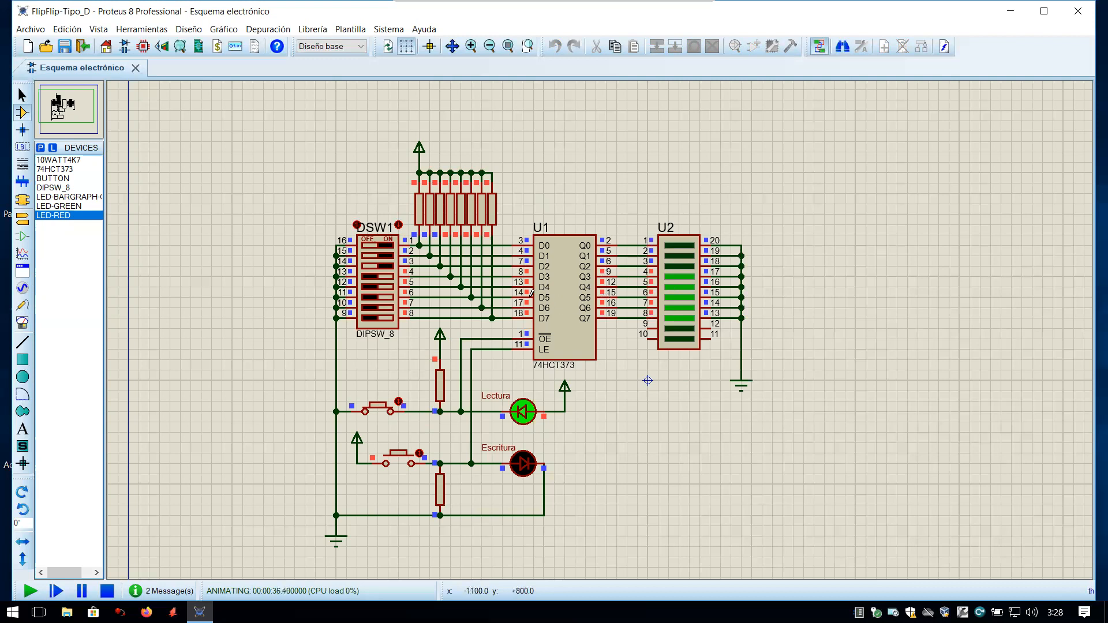
click(384, 408)
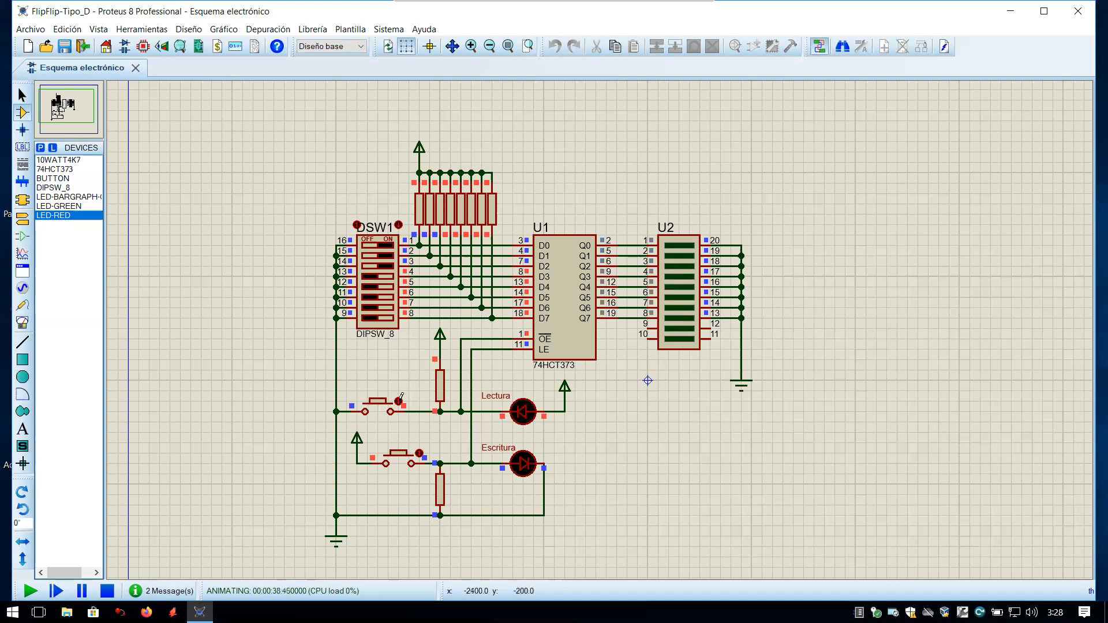
click(399, 400)
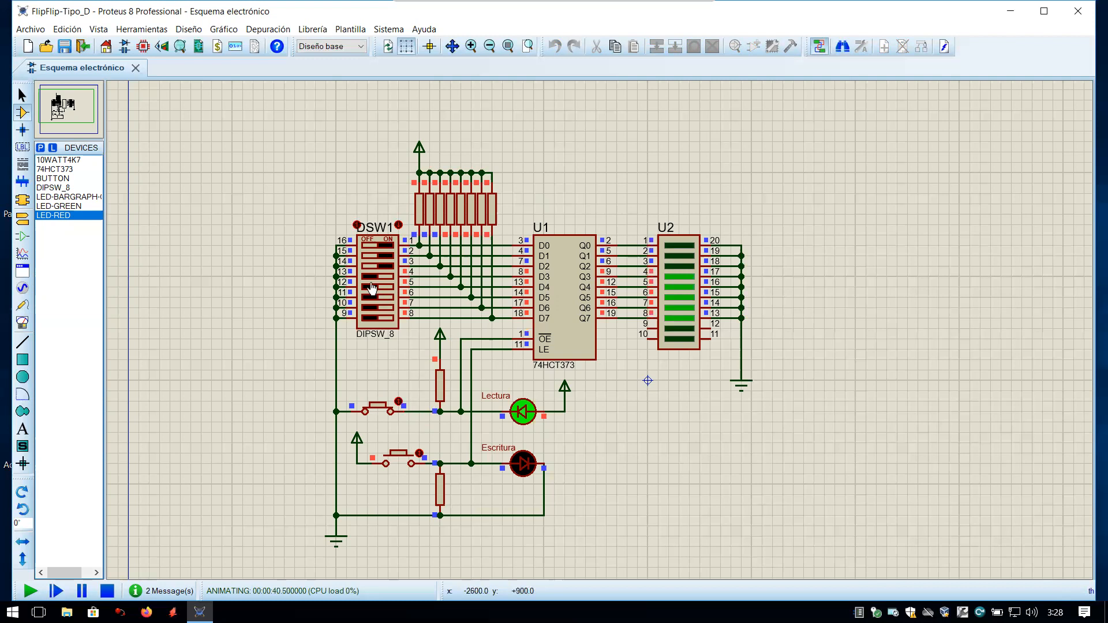
Step: Turn off DIP switches 1 to 3 and turn on switches 6, 7 and 8
click(375, 269)
click(375, 256)
click(375, 248)
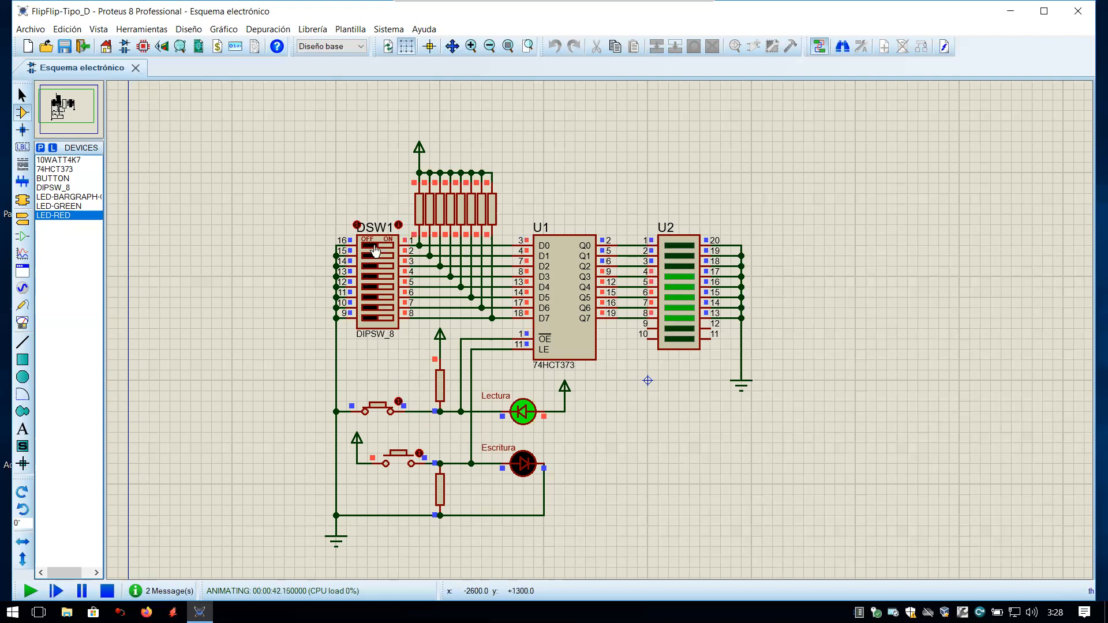
click(370, 299)
click(370, 307)
click(370, 319)
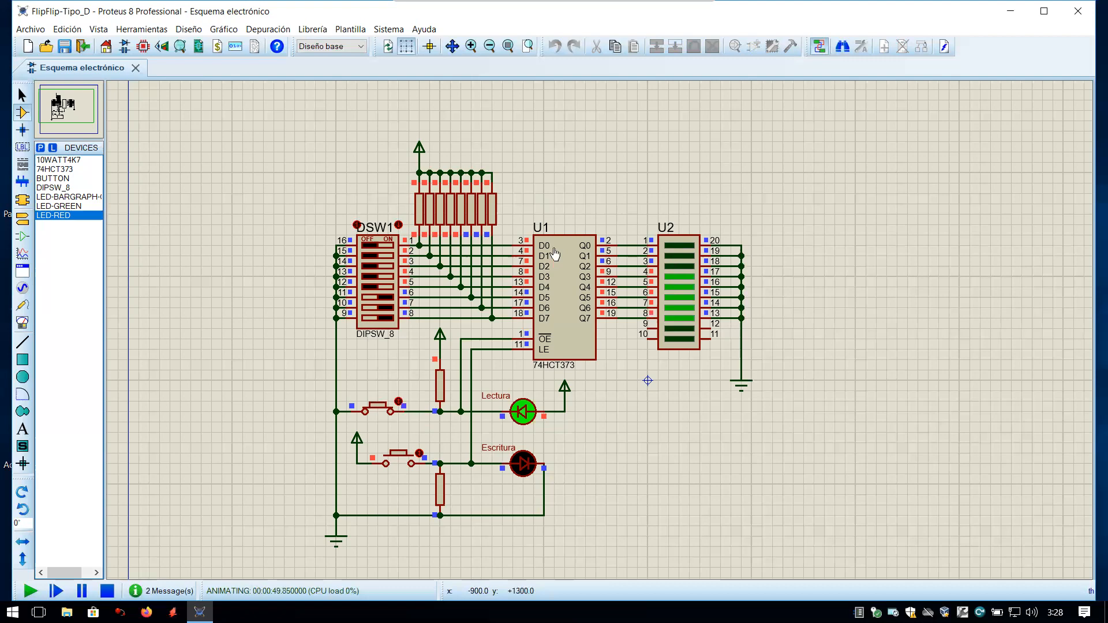
Step: Switch to the 74LS373 datasheet in Nitro PDF and examine the LS373 truth table
key(alt+Tab)
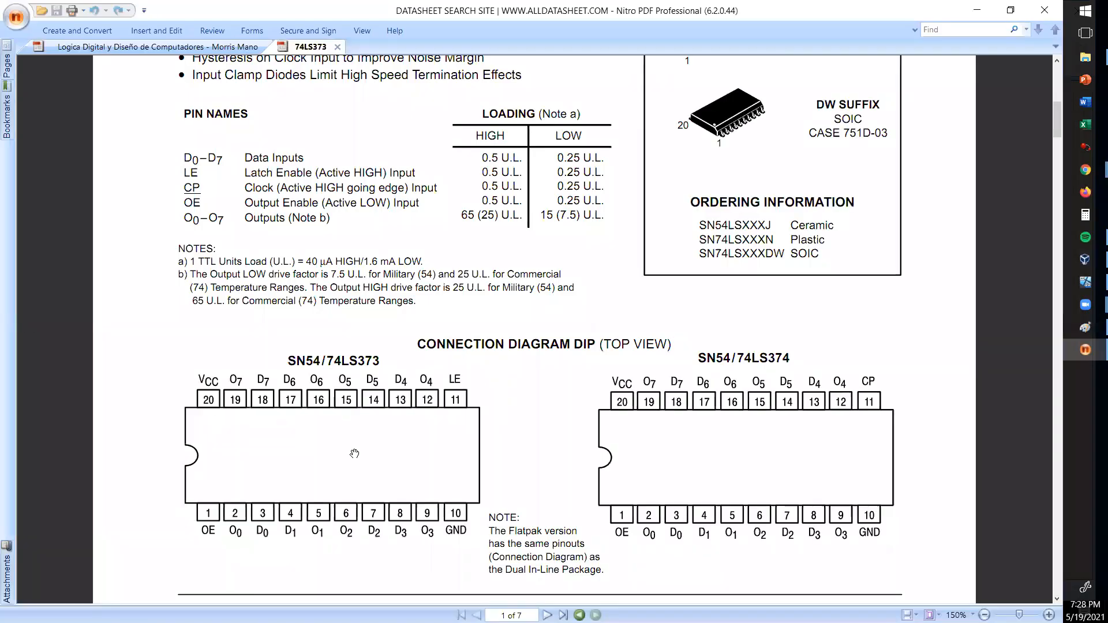
scroll(355, 451, down, 5)
scroll(354, 450, down, 5)
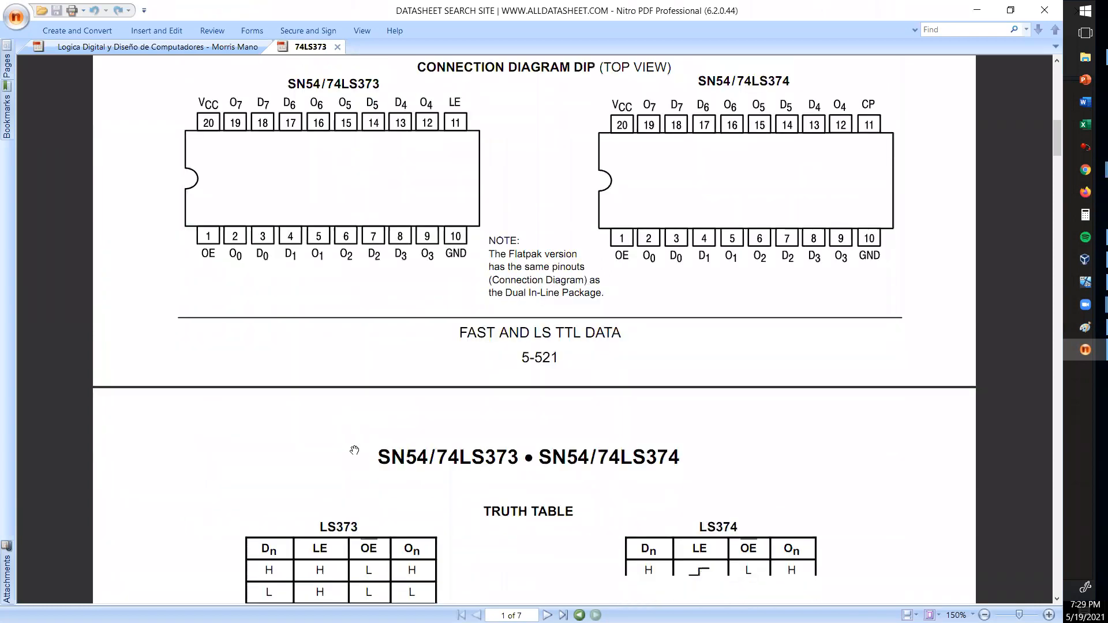
scroll(355, 451, down, 3)
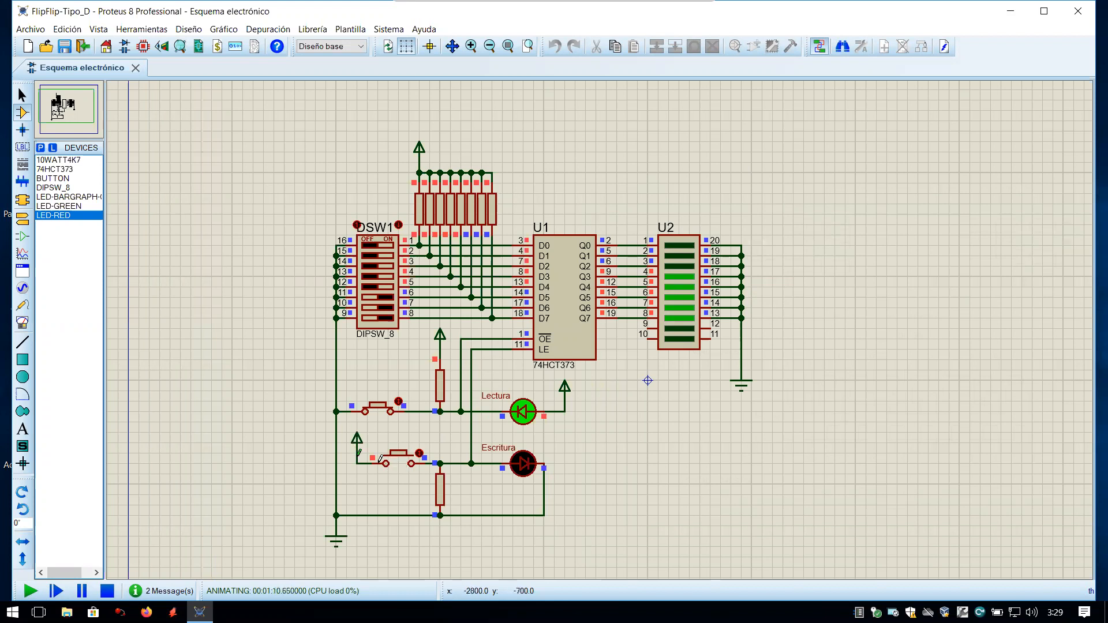
Step: Pulse the Escritura button in the Proteus simulation to store the new DIP switch data, and stop the simulation
click(405, 463)
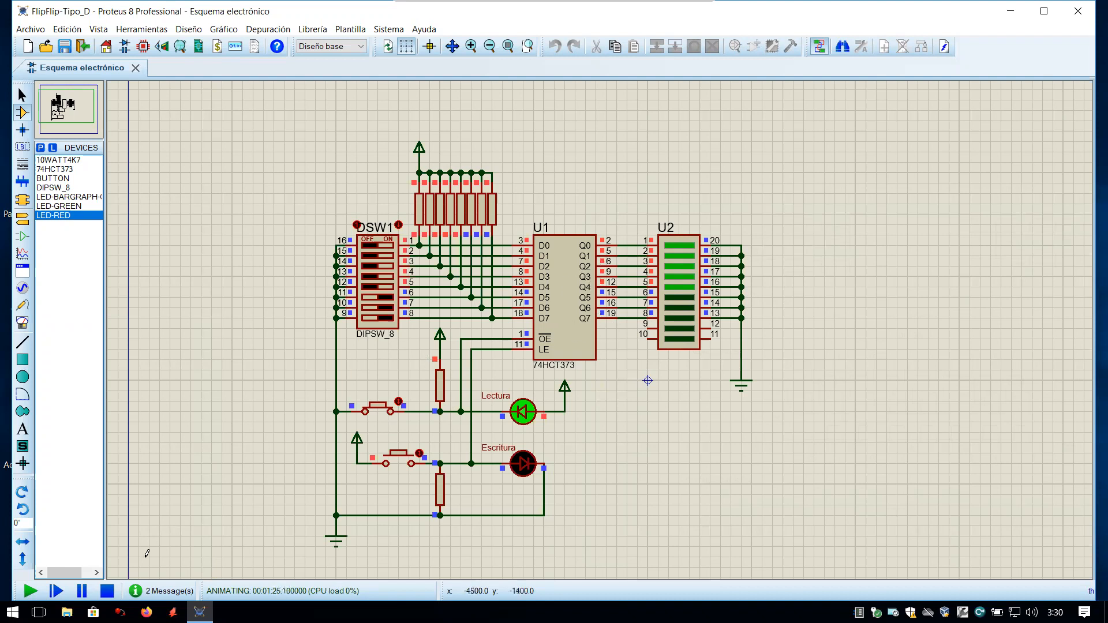
click(108, 591)
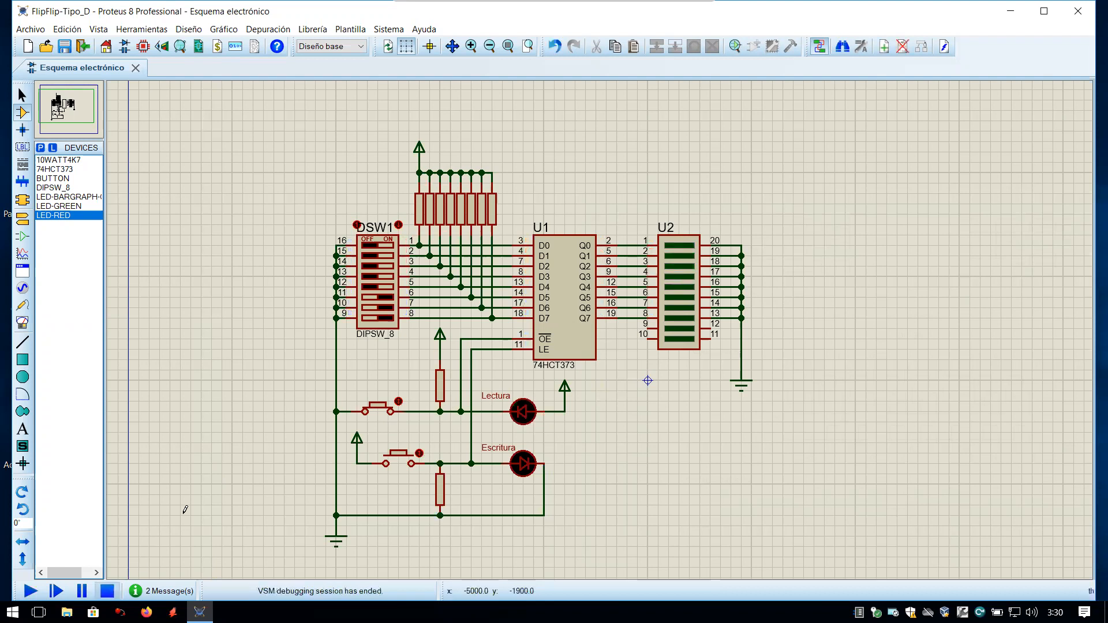
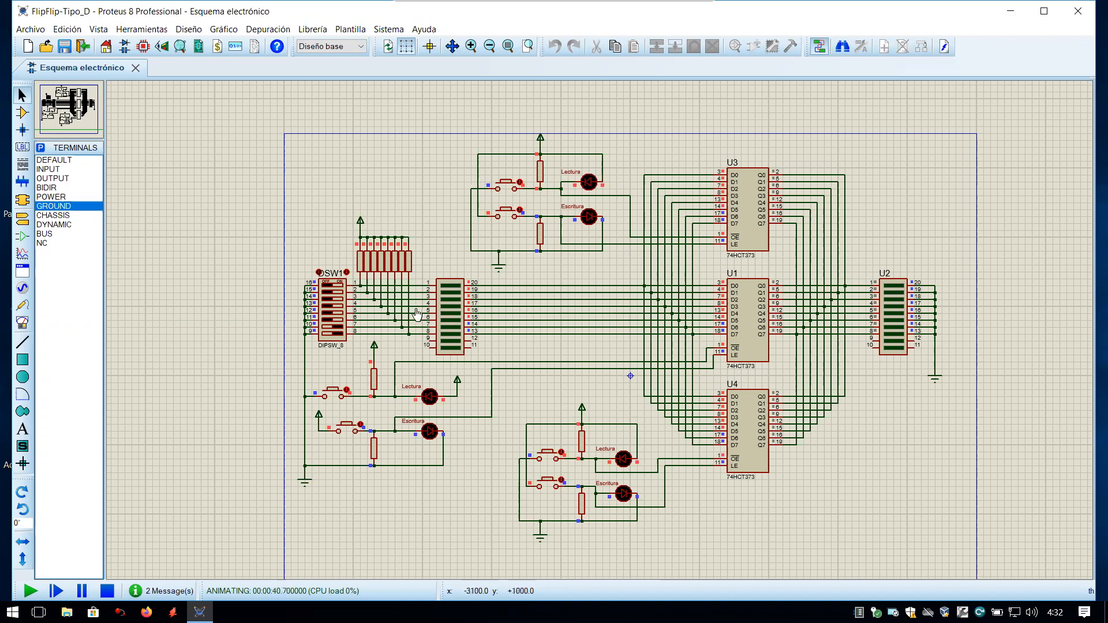
Step: Examine the running three-latch circuit: the shared data lines, output bargraph, and each latch's Lectura and Escritura buttons
scroll(417, 315, up, 1)
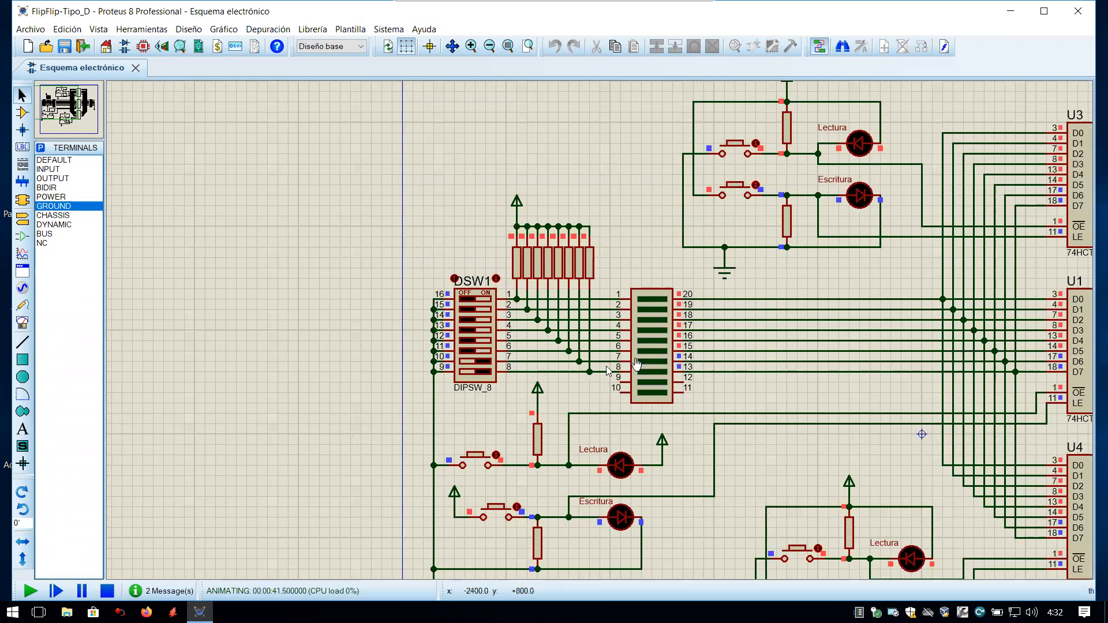
drag(466, 411, 395, 342)
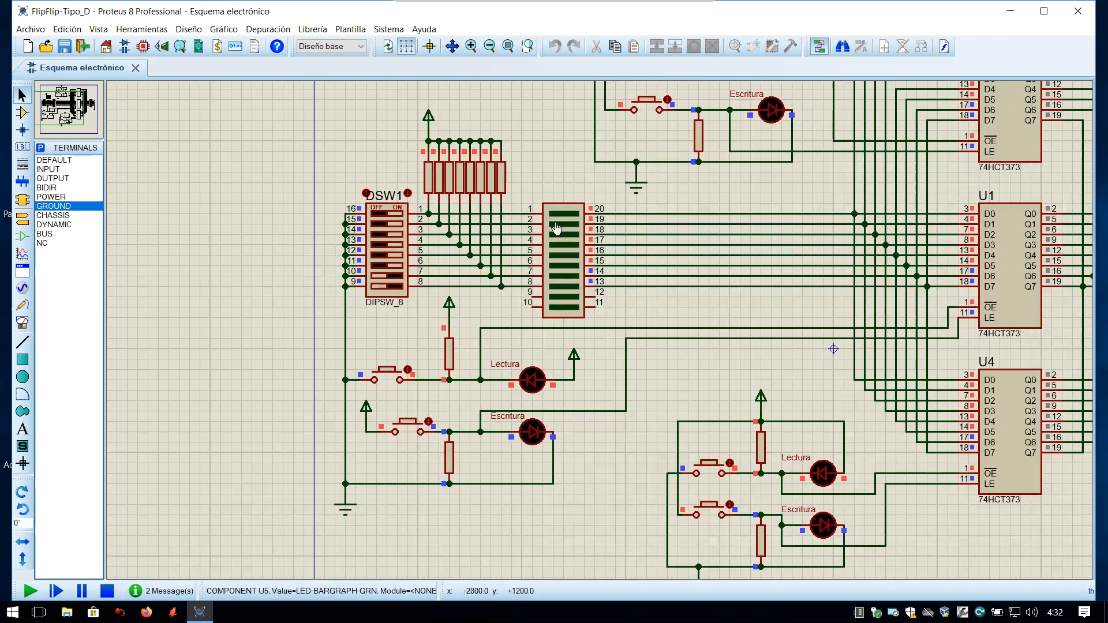
middle_click(803, 301)
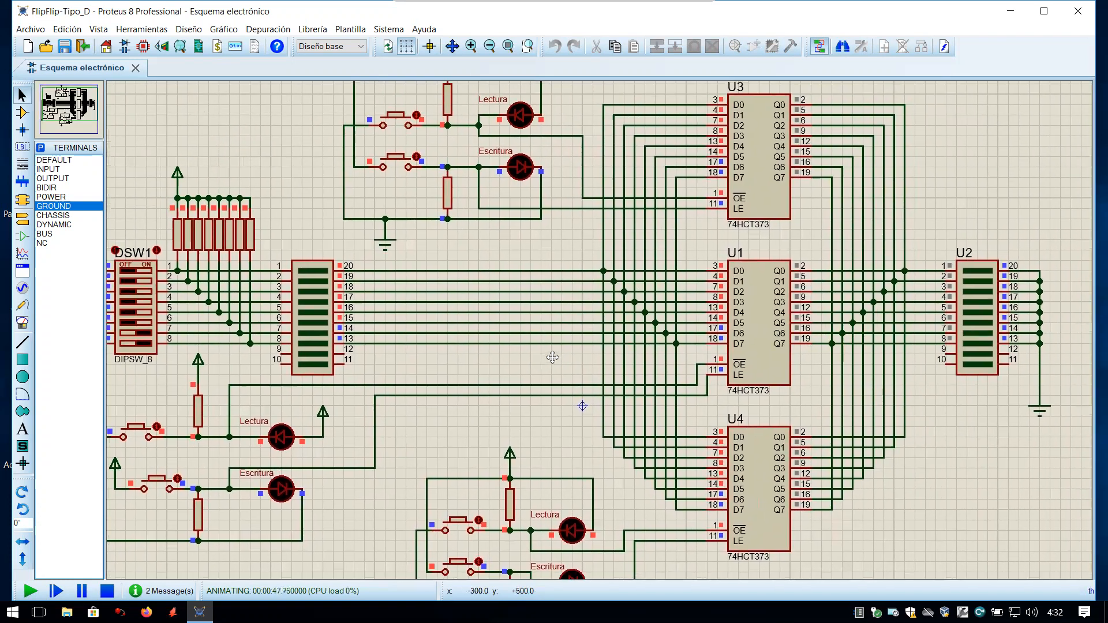
click(552, 358)
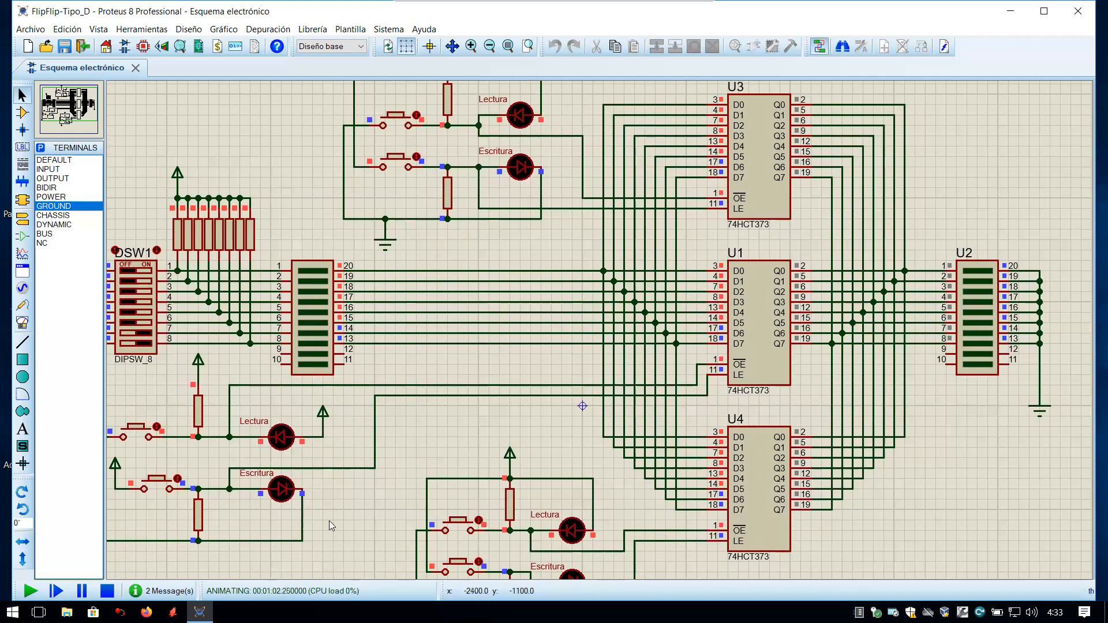
drag(329, 519, 405, 422)
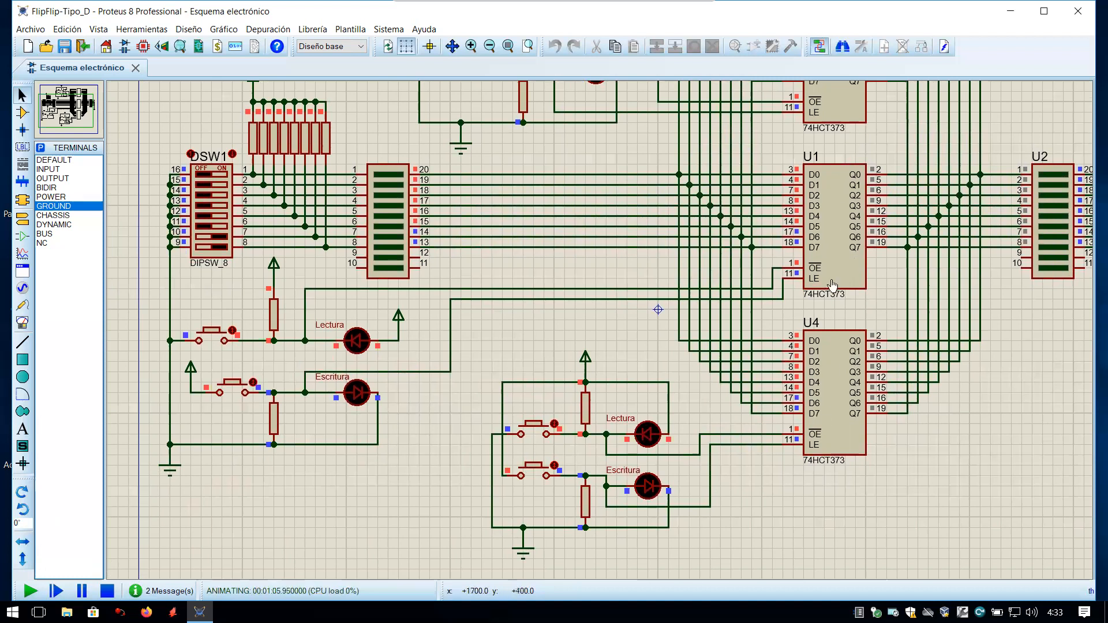
click(528, 427)
click(536, 469)
click(209, 336)
drag(570, 275, 560, 440)
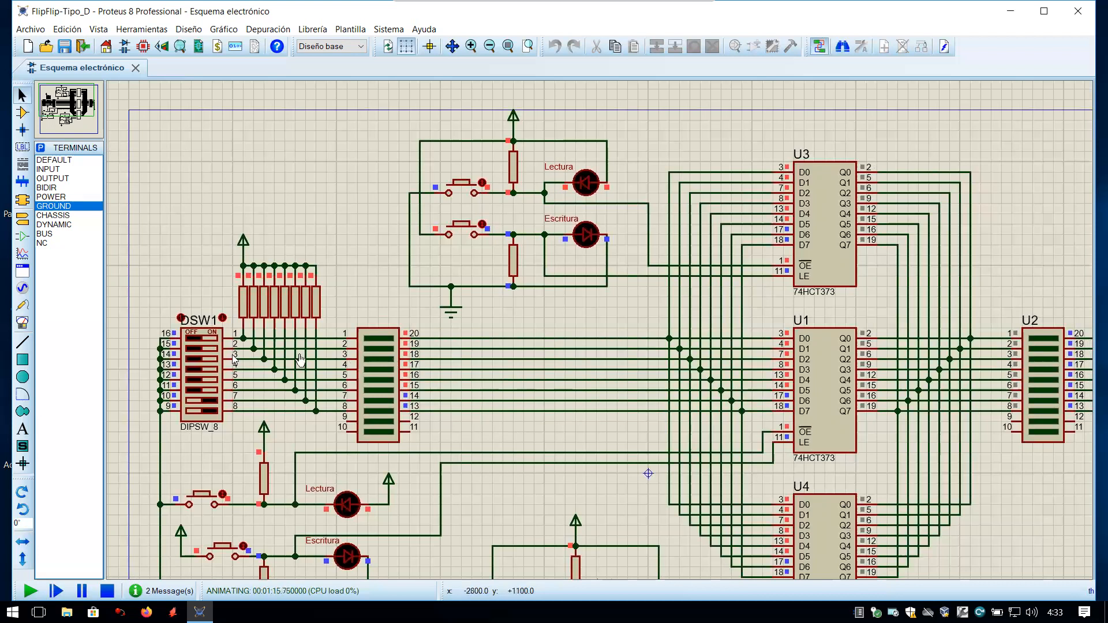
Step: Set DIP switches 3 to 8 on with 1 and 2 off, and pulse U3's Escritura button to store the data
click(209, 401)
click(206, 412)
click(202, 359)
click(199, 369)
click(198, 381)
click(198, 390)
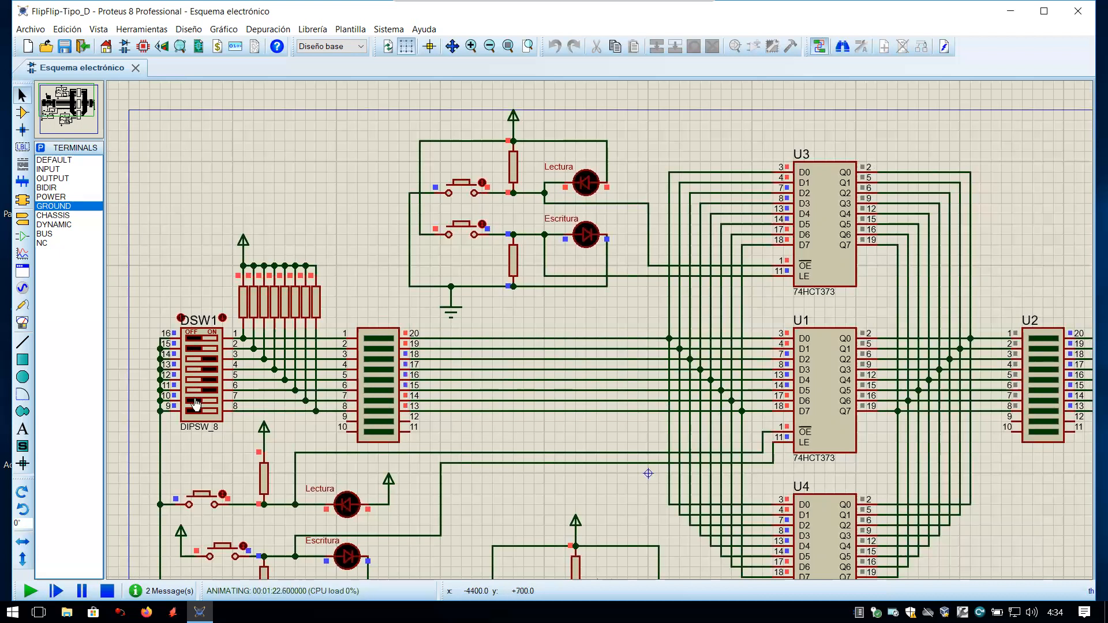
click(195, 412)
click(464, 227)
Step: Turn off DIP switches 3 and 4, and pulse U1's Escritura button to store that pattern
click(201, 358)
click(203, 369)
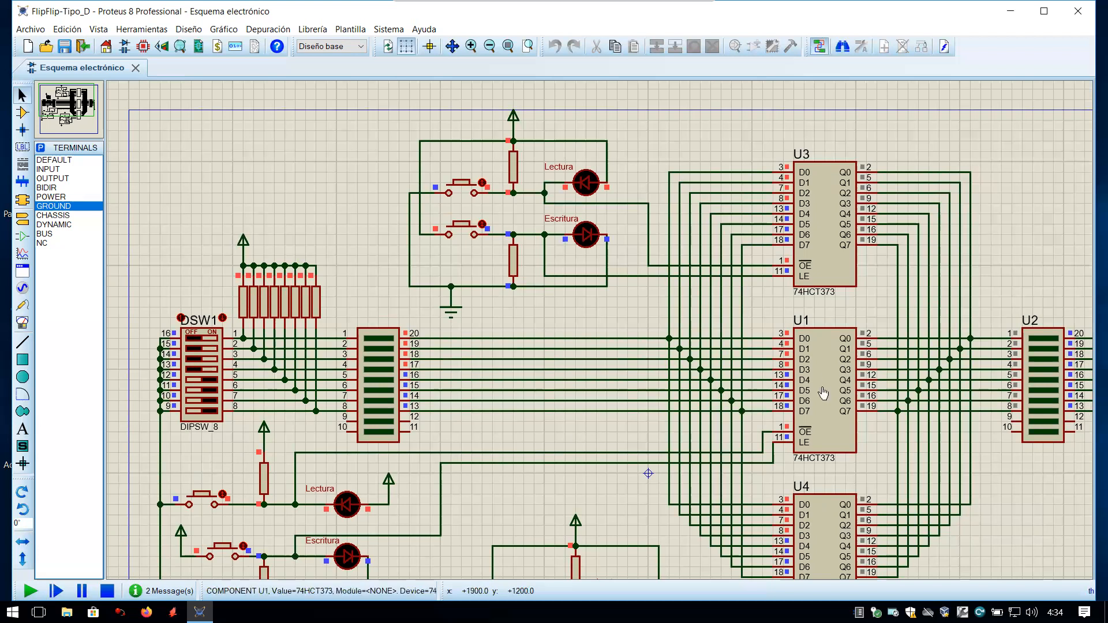
click(225, 556)
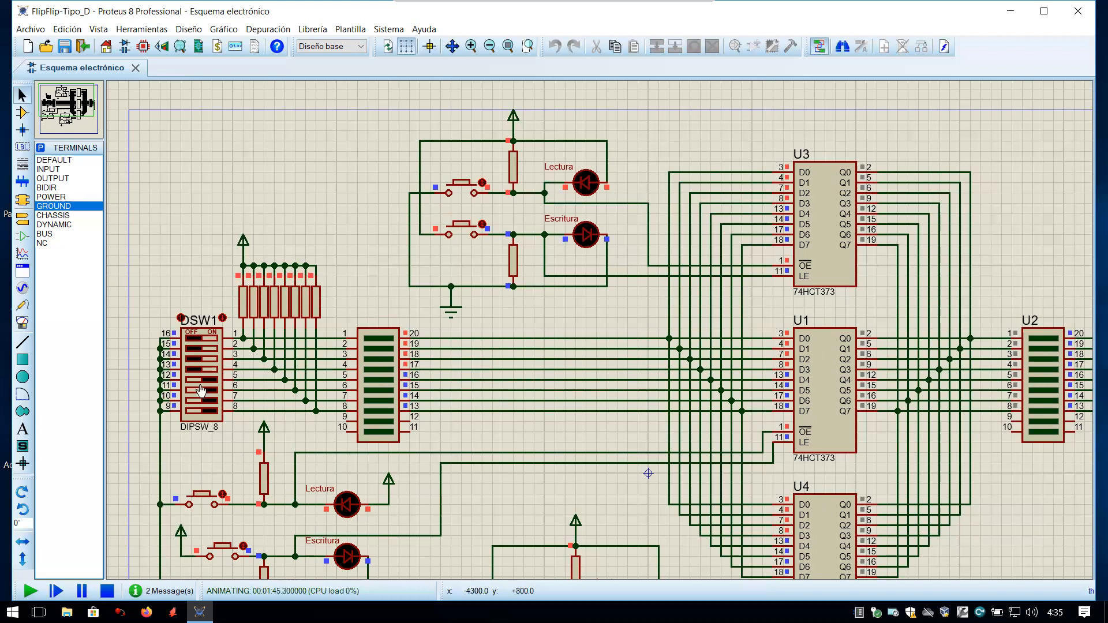
Step: Turn off DIP switches 5 to 8, and pulse U4's Escritura button to store the all-off switch pattern
click(201, 381)
click(200, 392)
click(201, 401)
click(201, 413)
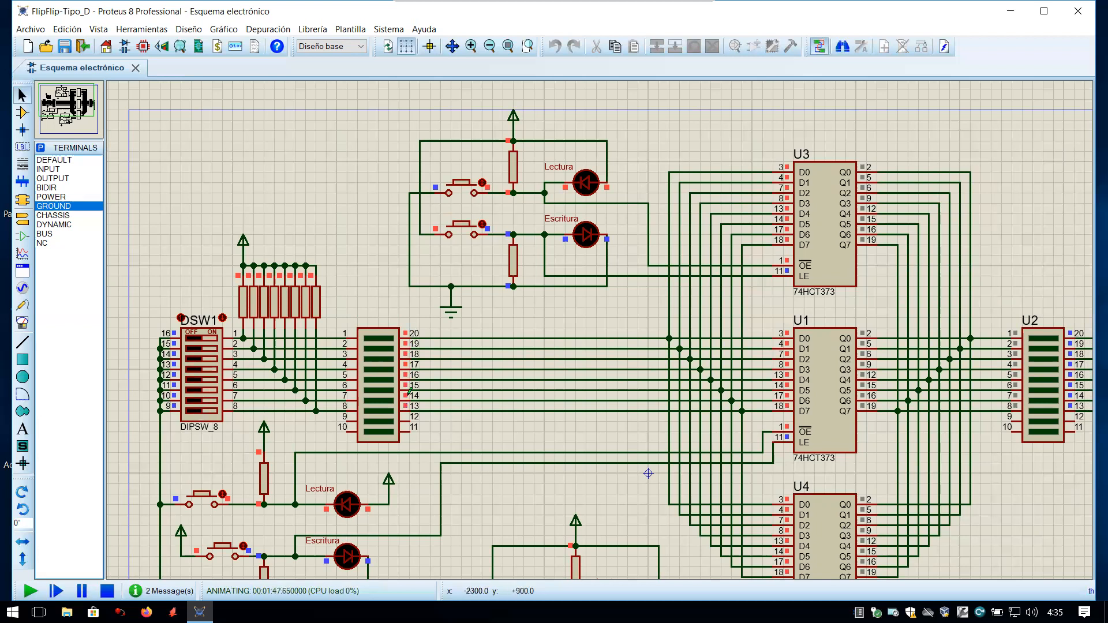
middle_click(484, 479)
scroll(484, 480, down, 1)
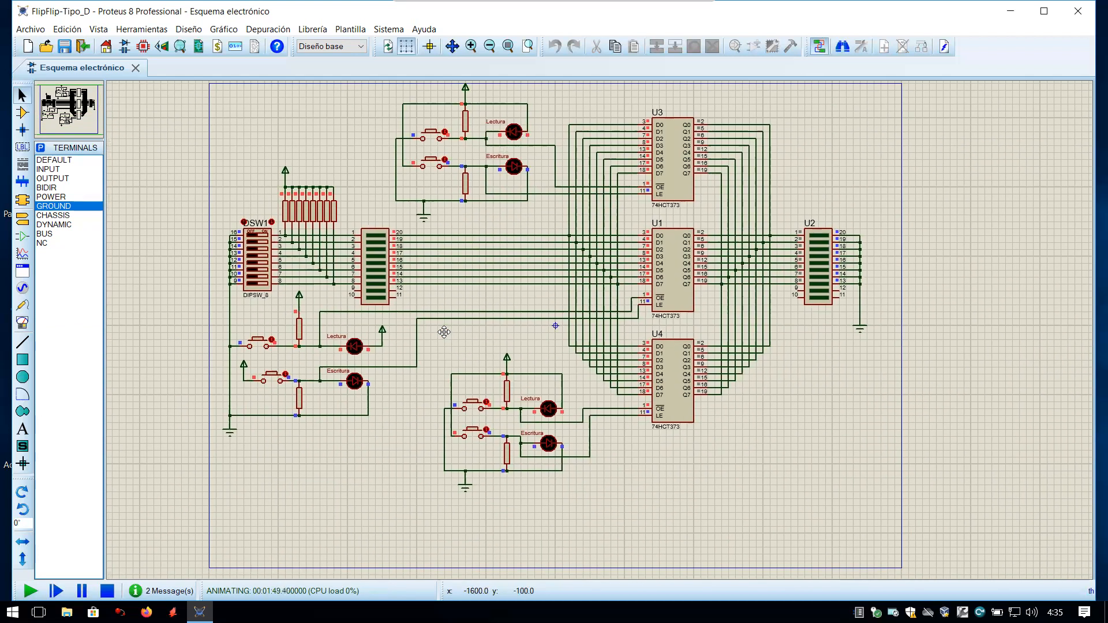
click(444, 332)
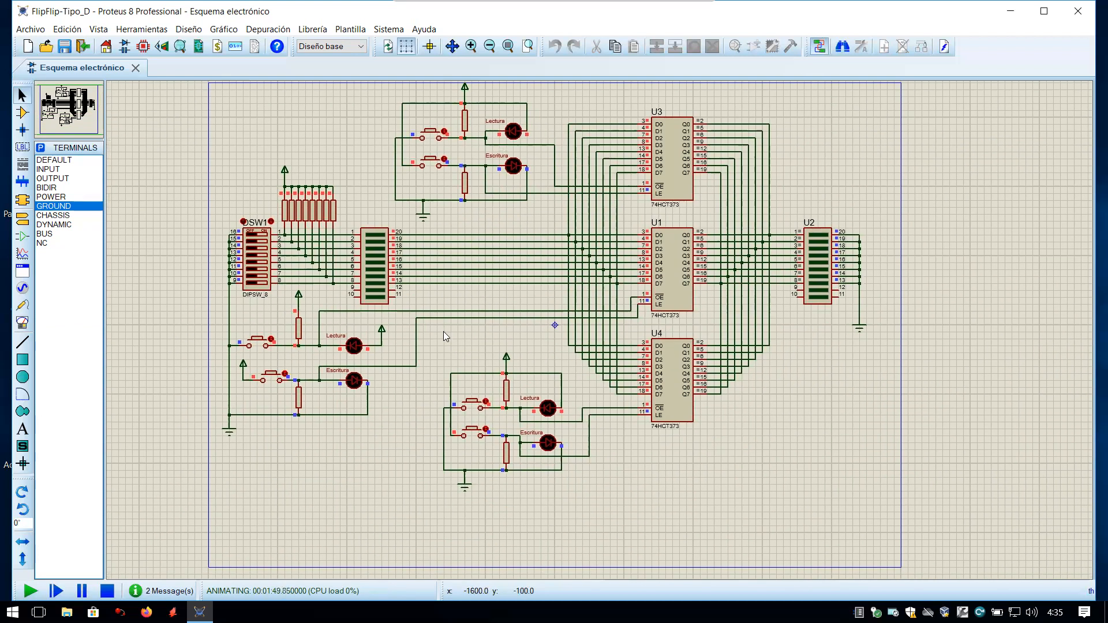
click(472, 434)
Step: Read U3, U1 and U4 one at a time, latching each Lectura button closed and releasing it before the following one
click(434, 137)
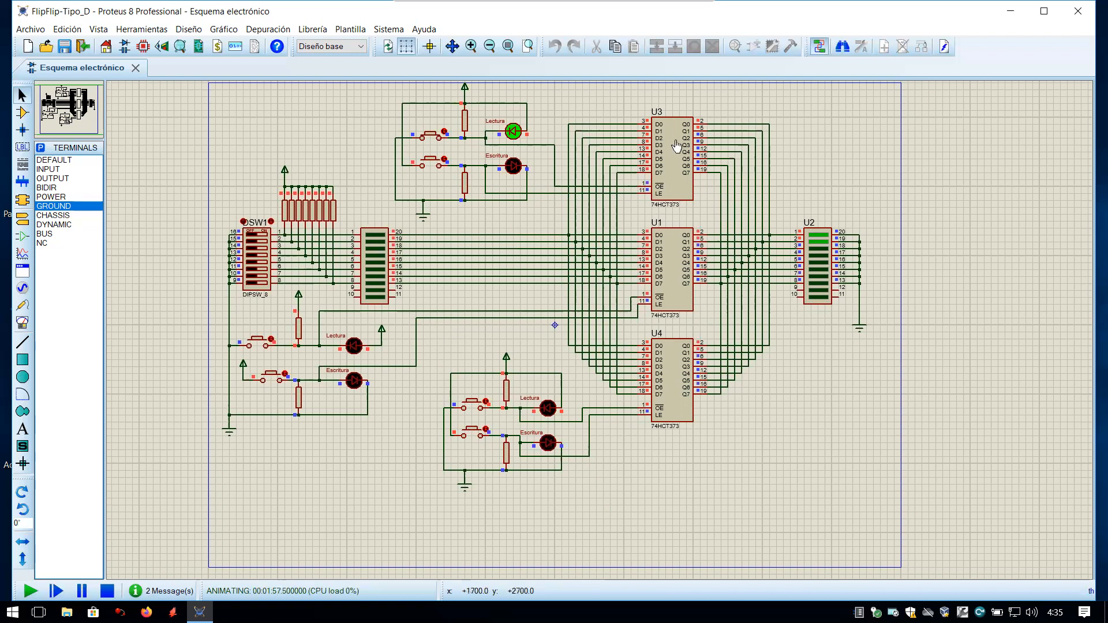
click(432, 141)
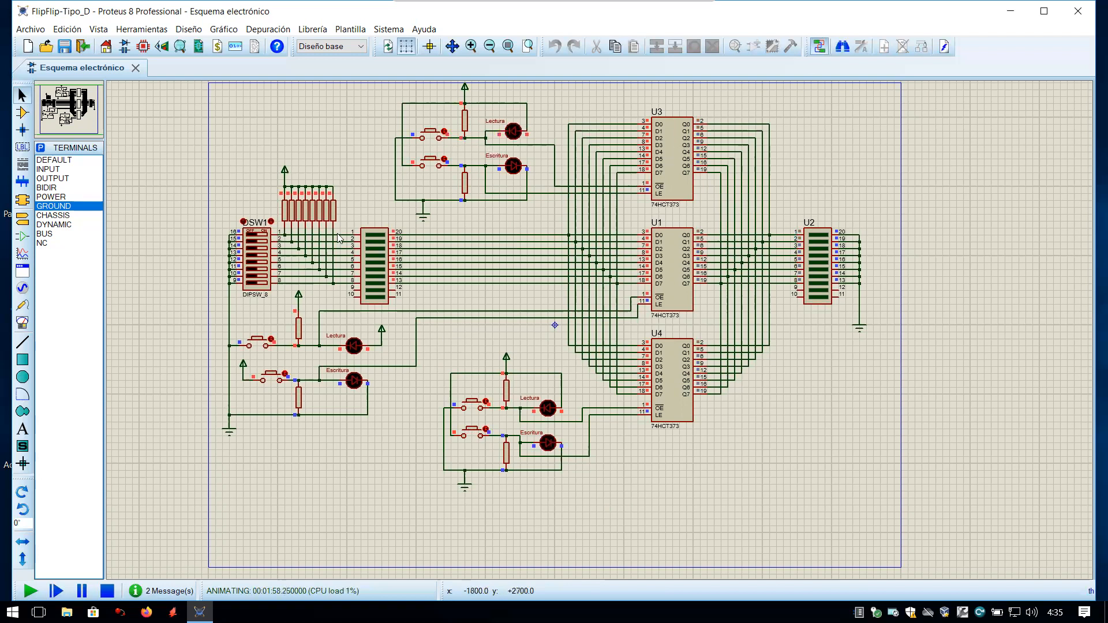
click(271, 345)
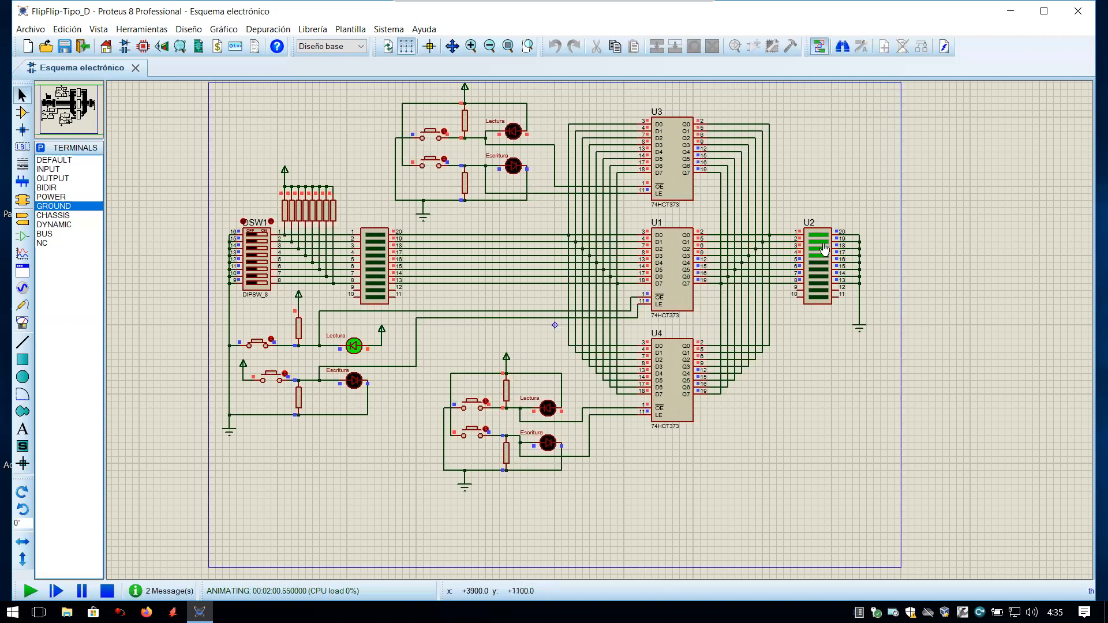
click(272, 341)
click(487, 404)
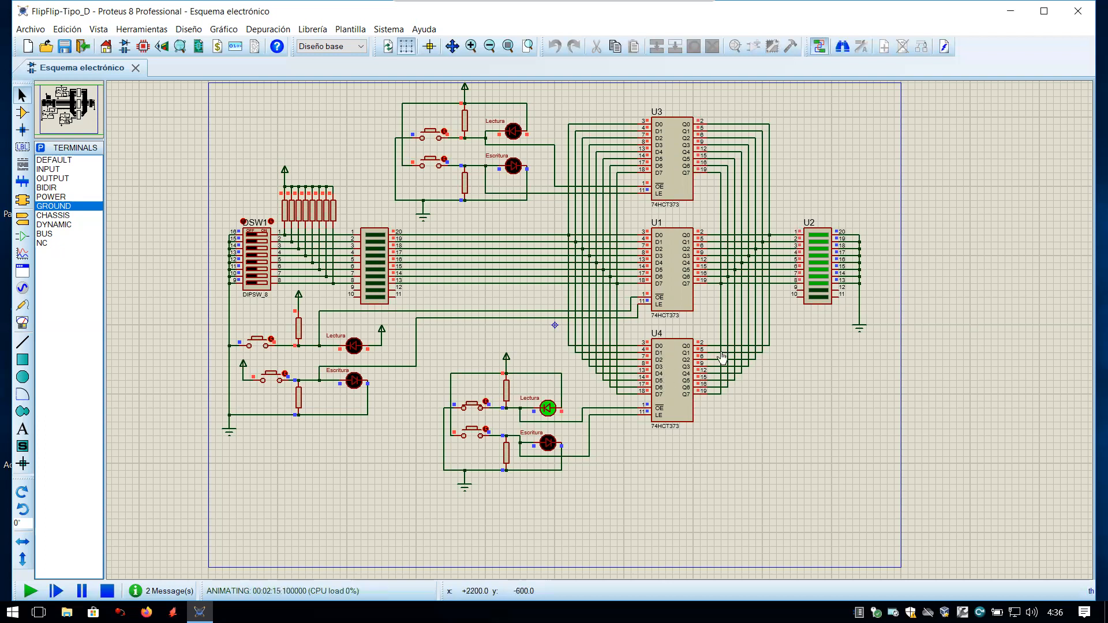
click(486, 405)
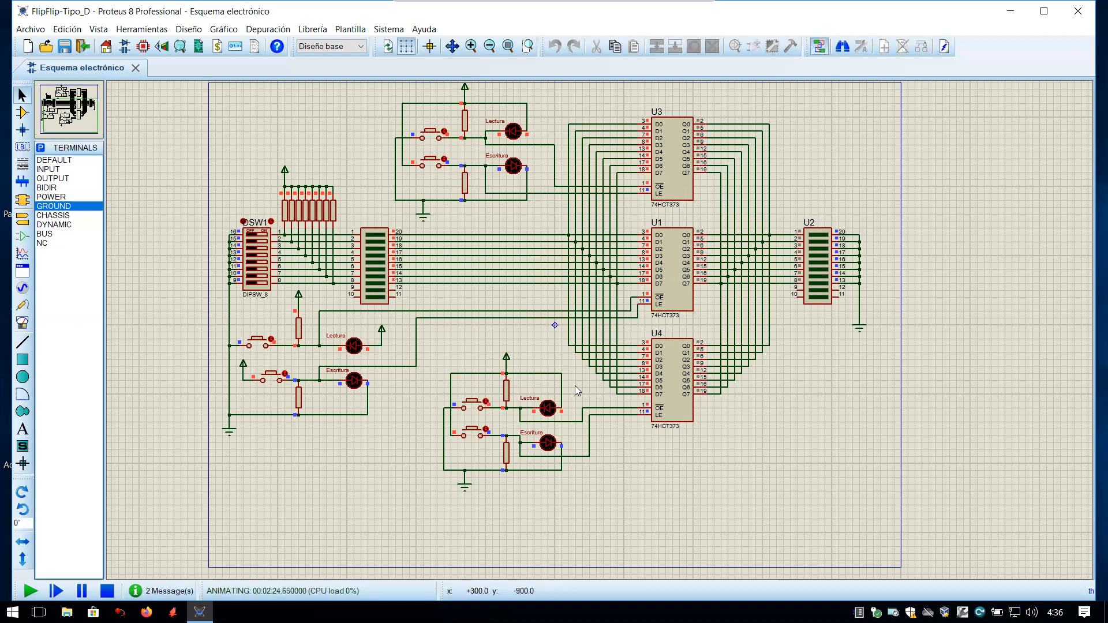
Step: Stop the simulation and move U4's Lectura and Escritura button block farther away from the latch
scroll(575, 386, up, 1)
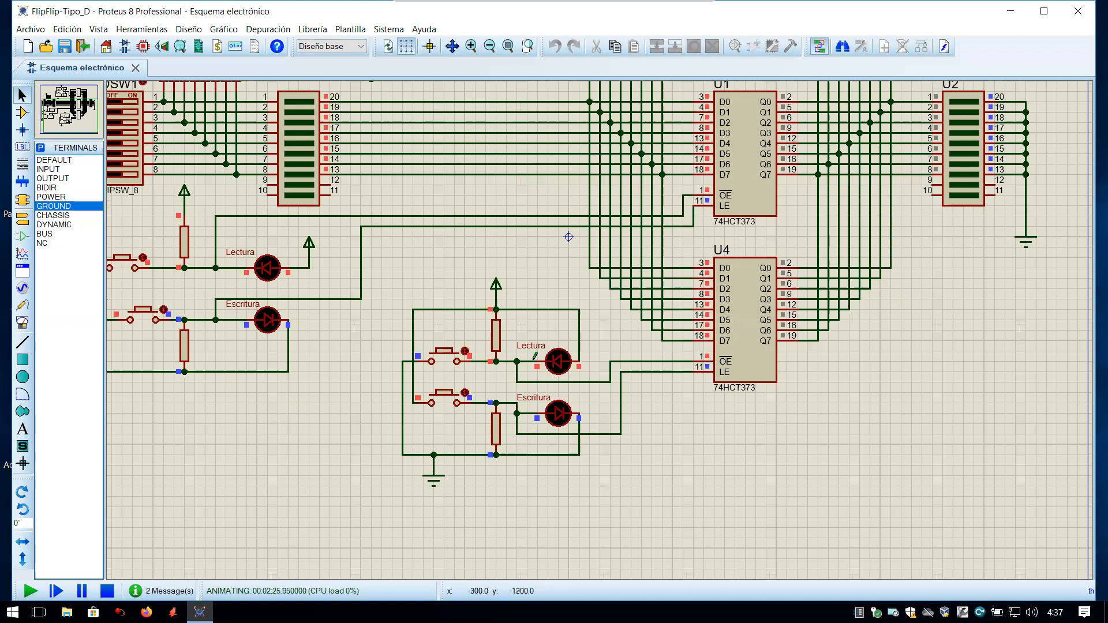
drag(380, 258, 581, 514)
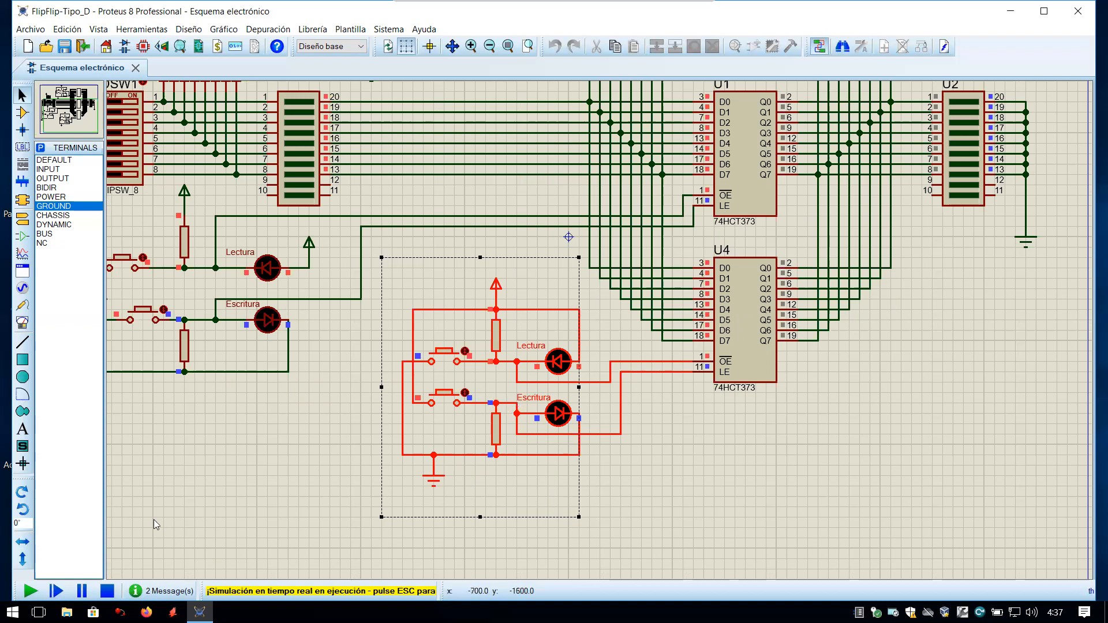
click(106, 592)
drag(497, 406, 437, 406)
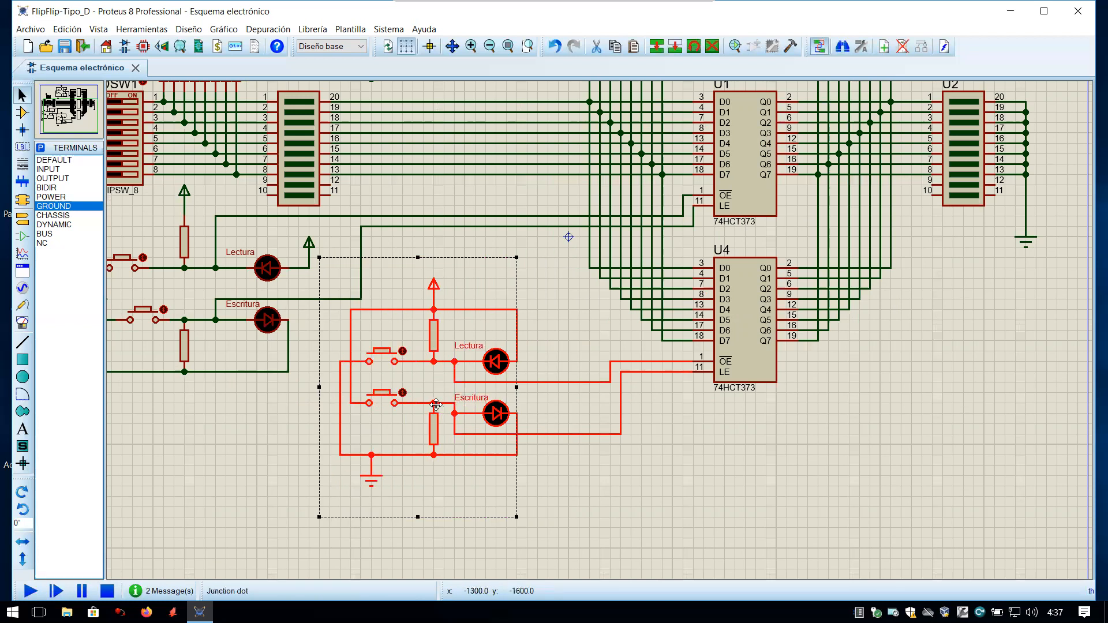
click(573, 397)
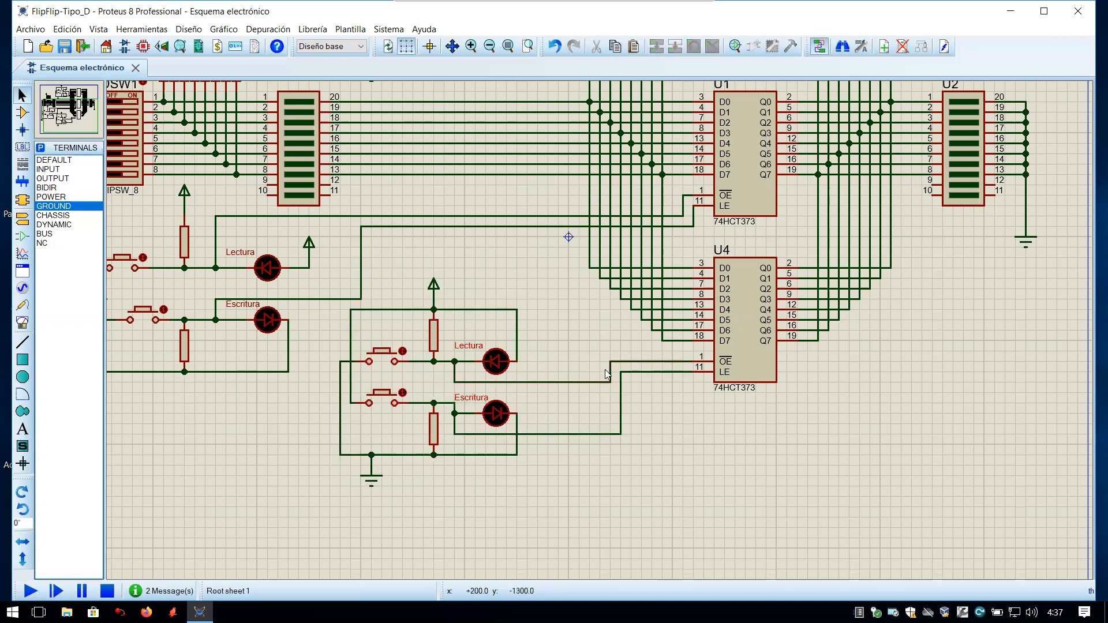
Step: Shift the vertical segments of U4's OE and LE wires close to the relocated button block
drag(610, 372, 536, 371)
drag(620, 407, 546, 397)
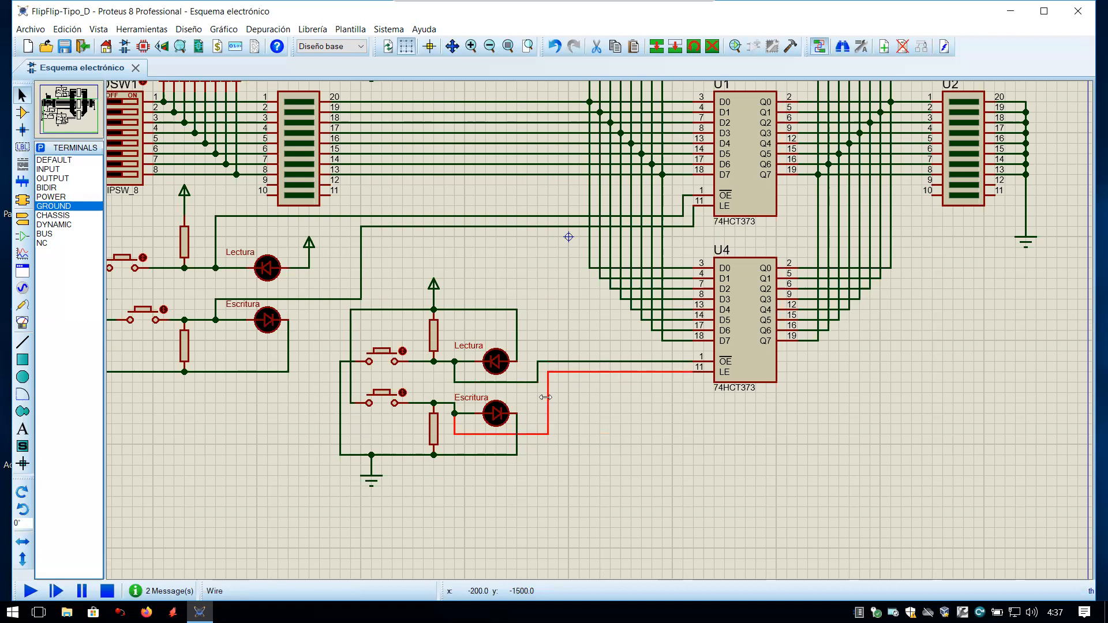
click(592, 398)
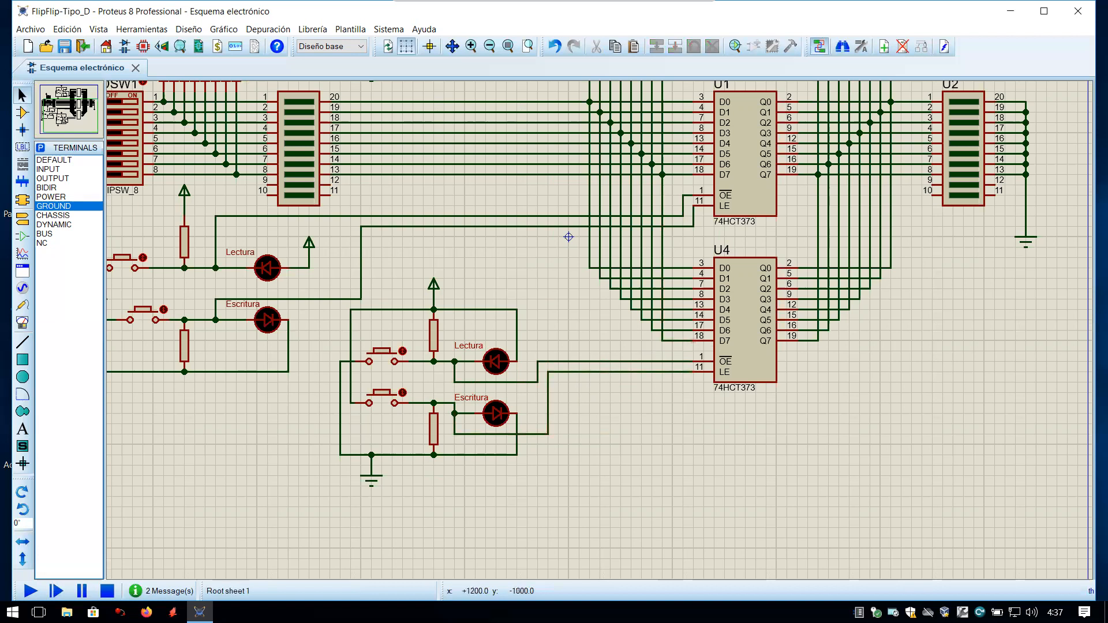
right_click(663, 347)
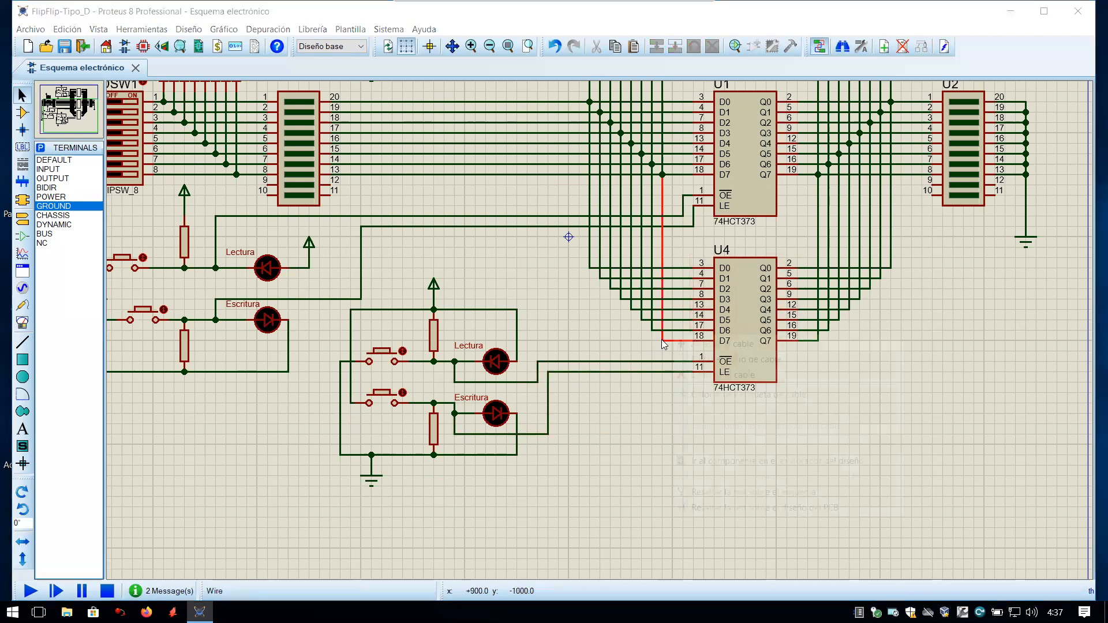
double_click(662, 346)
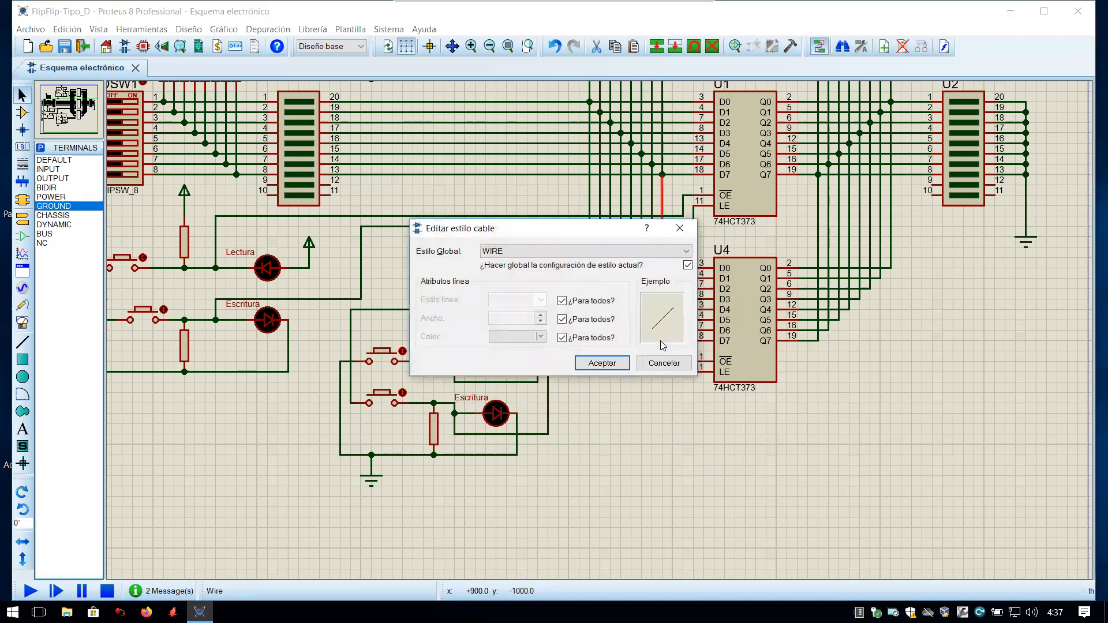
click(669, 363)
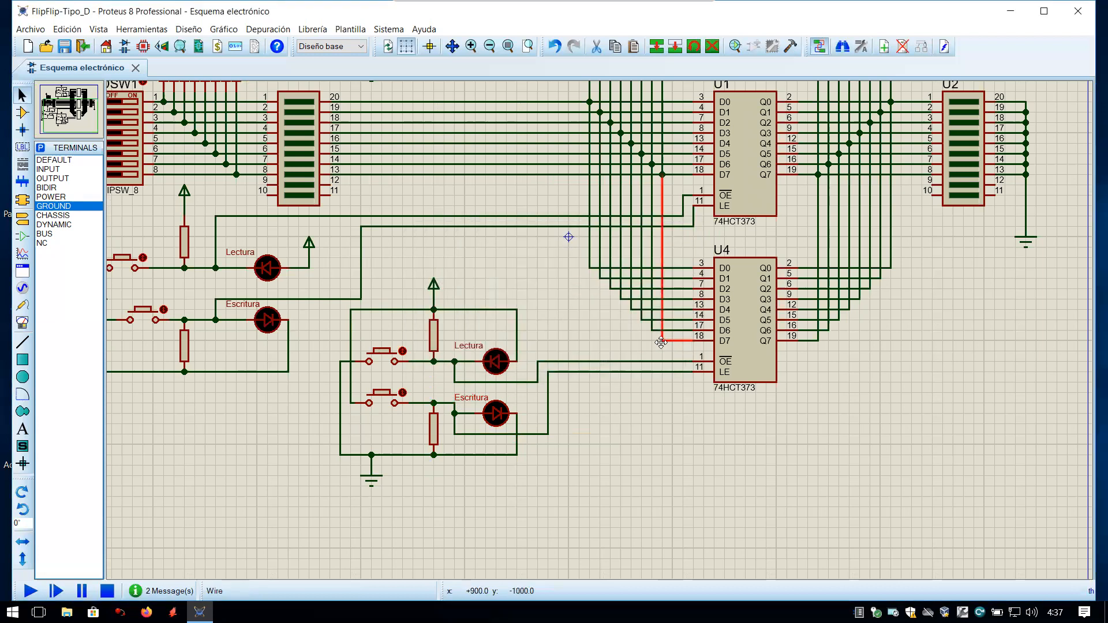
right_click(663, 347)
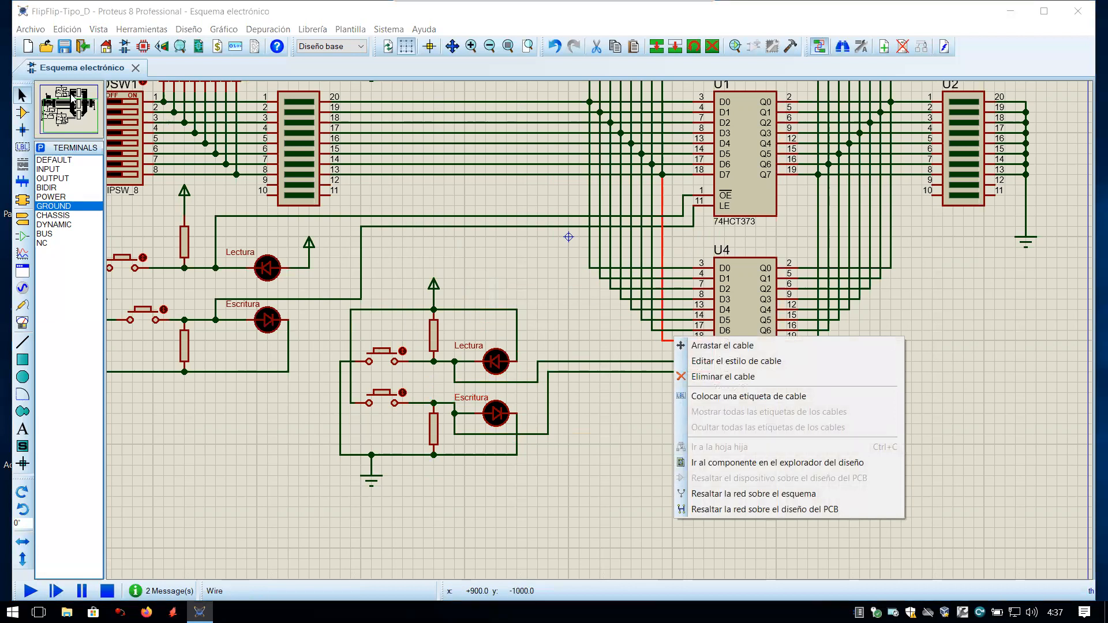
Step: Place junction dots on the wire corners of U4's outputs Q7 through Q0
click(23, 131)
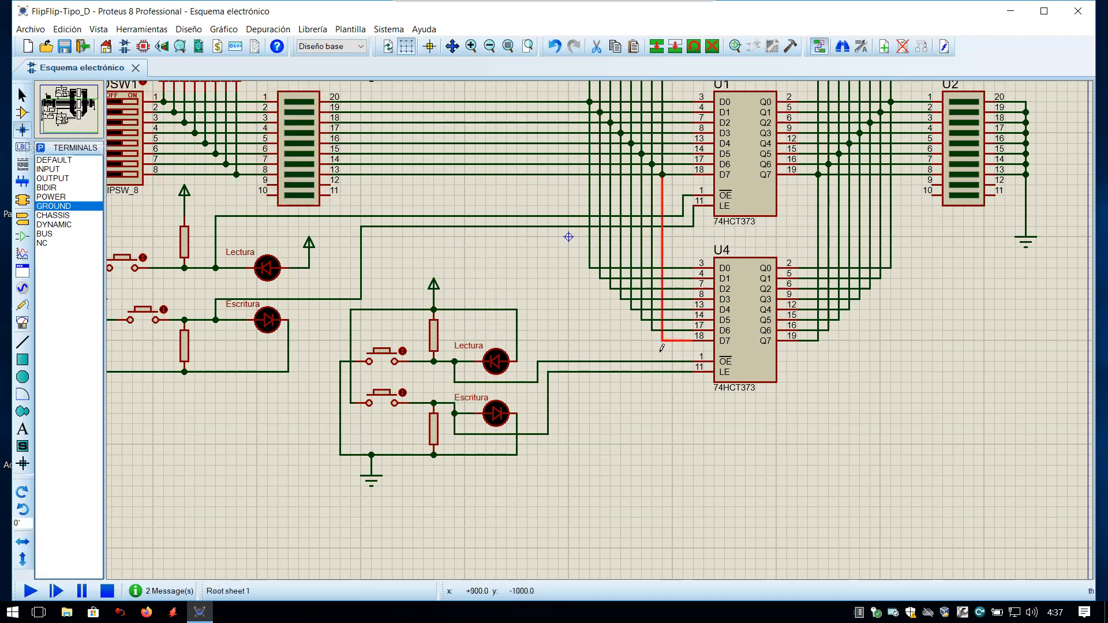
click(818, 340)
click(819, 370)
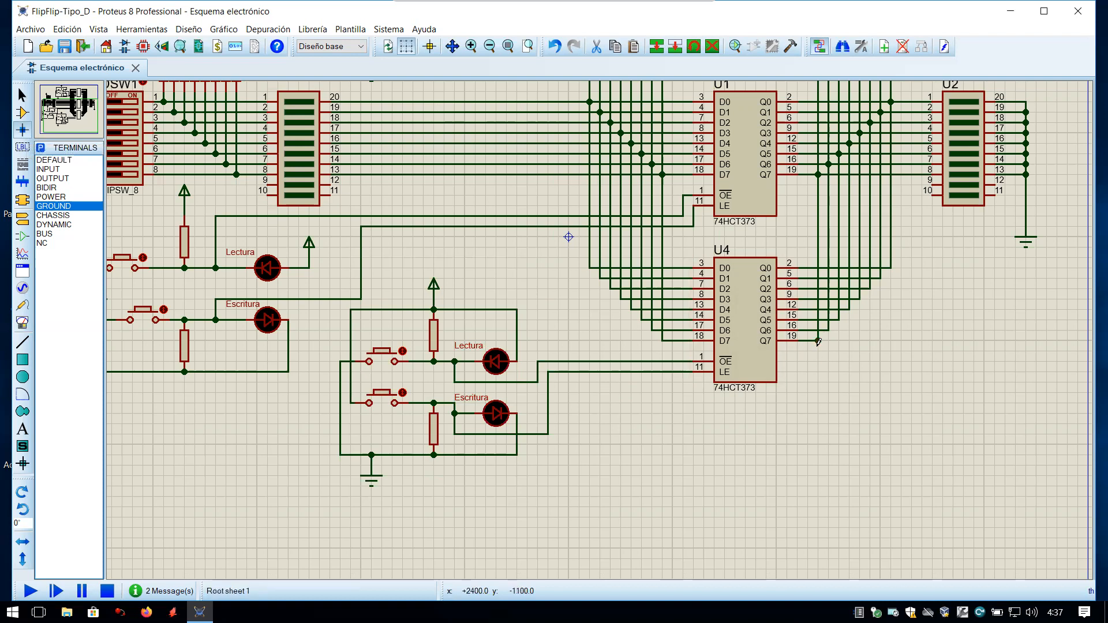
click(829, 330)
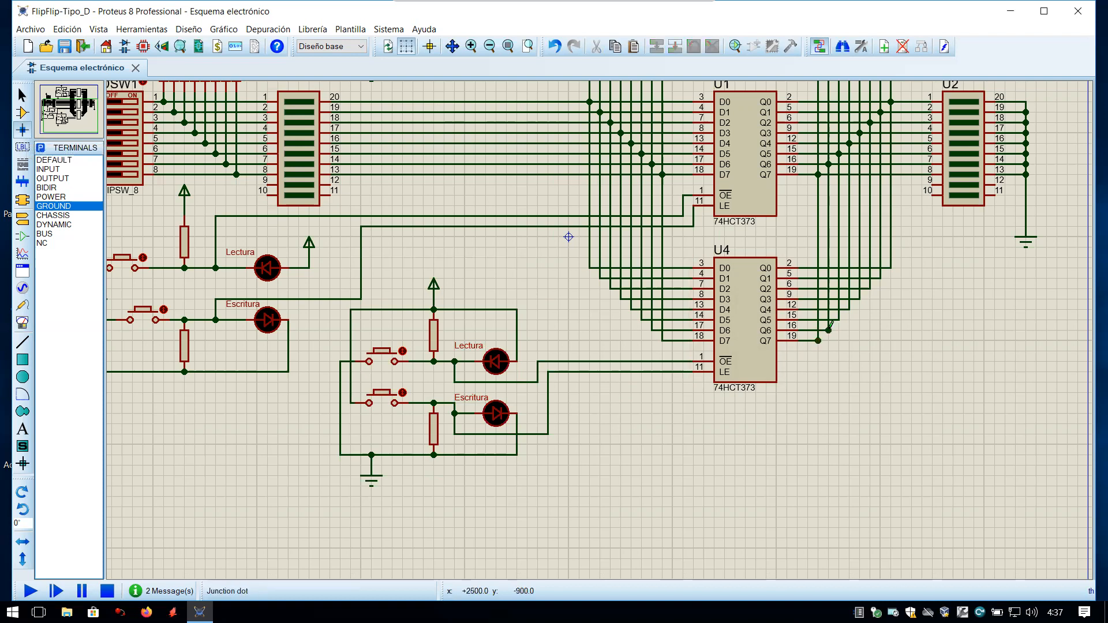
click(839, 320)
click(859, 300)
click(870, 288)
click(881, 278)
click(891, 268)
Step: Place junction dots on the wire corners of U4's inputs D0 through D7
click(589, 267)
click(599, 278)
click(610, 289)
click(620, 299)
click(631, 309)
click(642, 320)
click(651, 330)
click(663, 340)
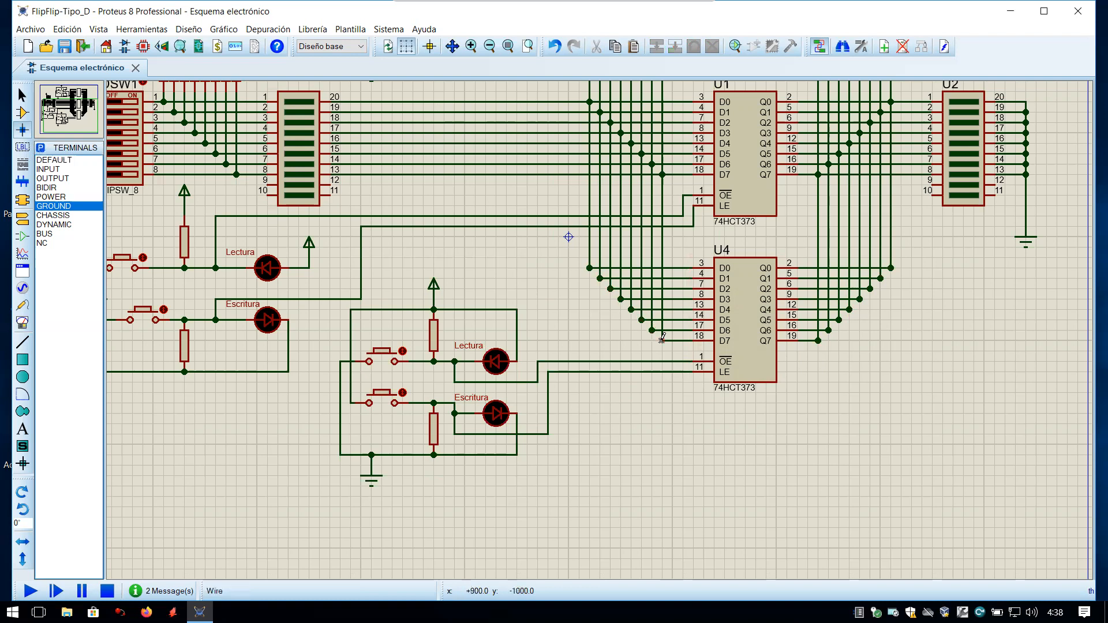
Step: Wire U4's D0 corner junction to the Q0 one and D1 to Q1, routing both wires beneath the chip
click(590, 268)
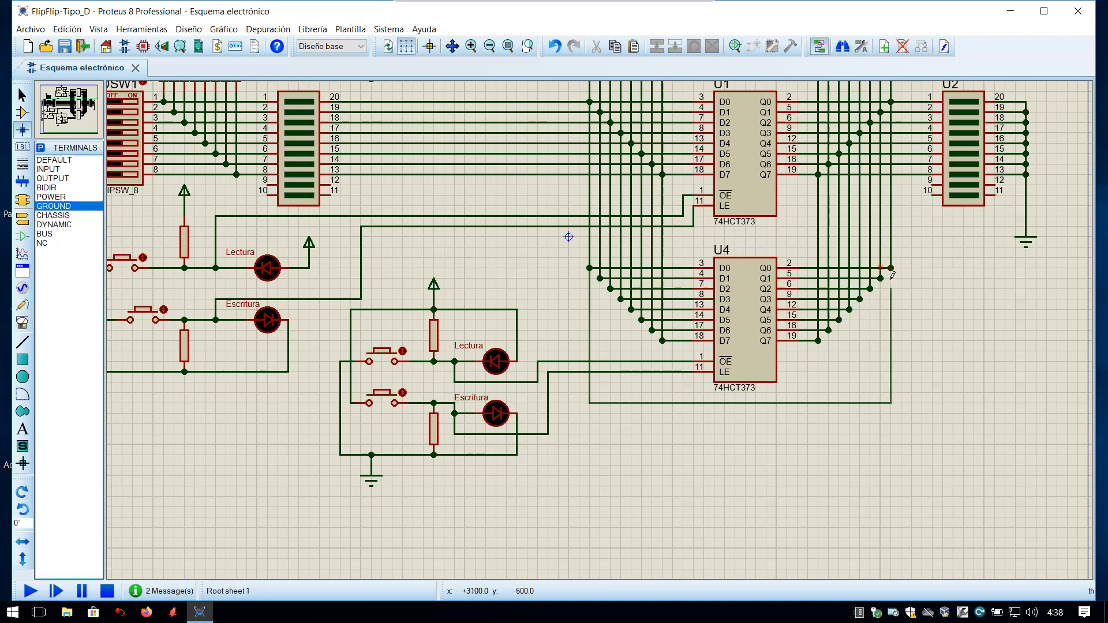
click(892, 268)
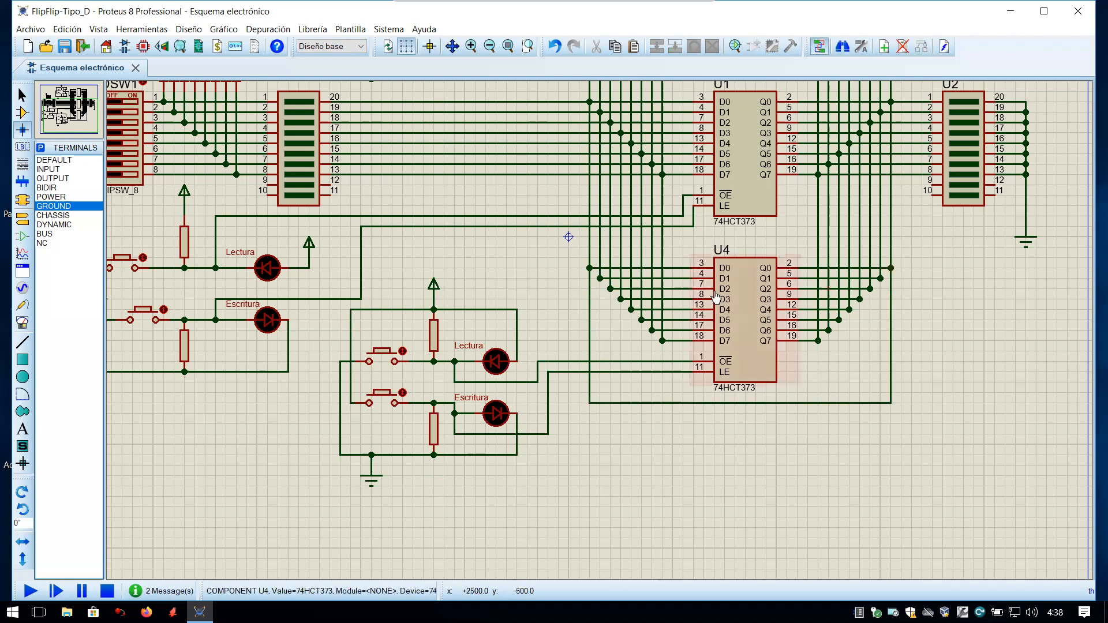
click(601, 278)
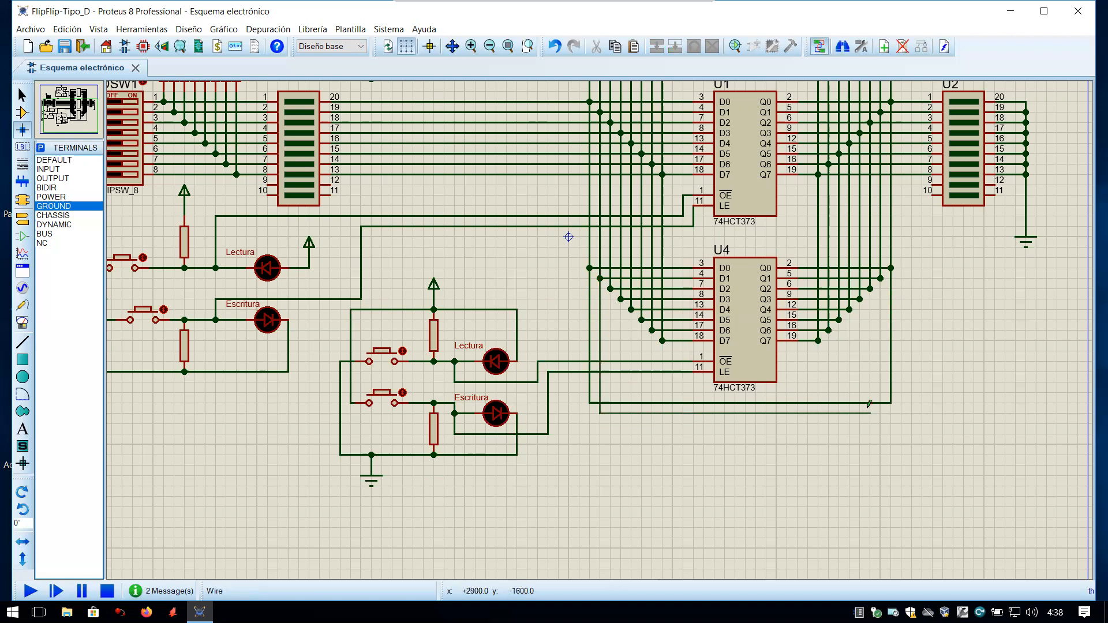
click(870, 289)
click(881, 278)
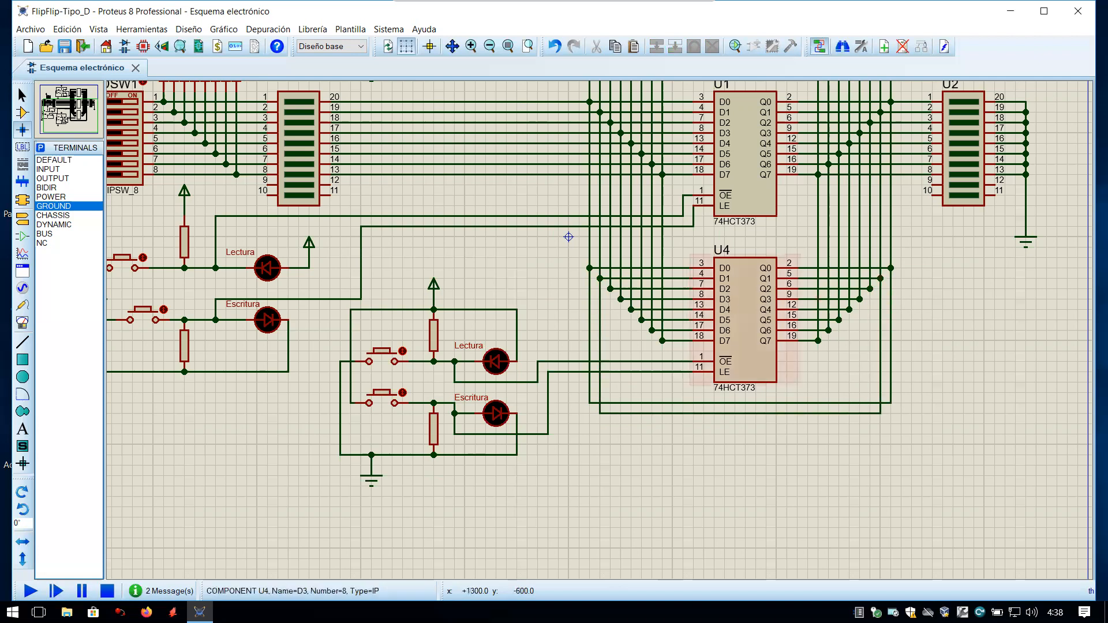
Step: Wire U4's D2 corner junction to the Q2 one and D3 to Q3, routing both wires beneath the chip
click(611, 288)
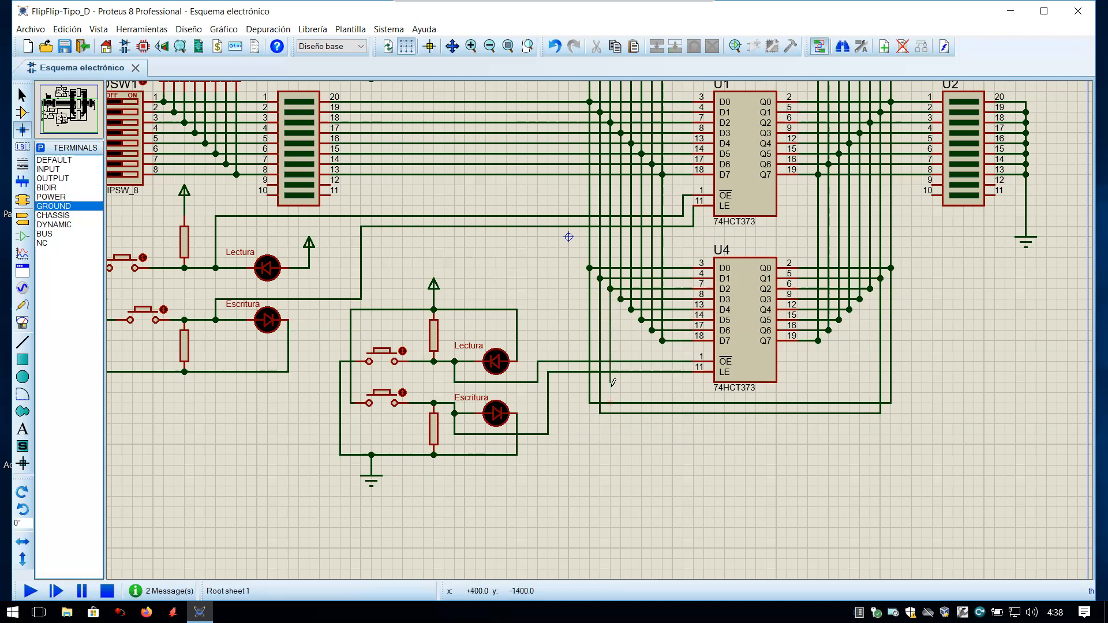
click(610, 425)
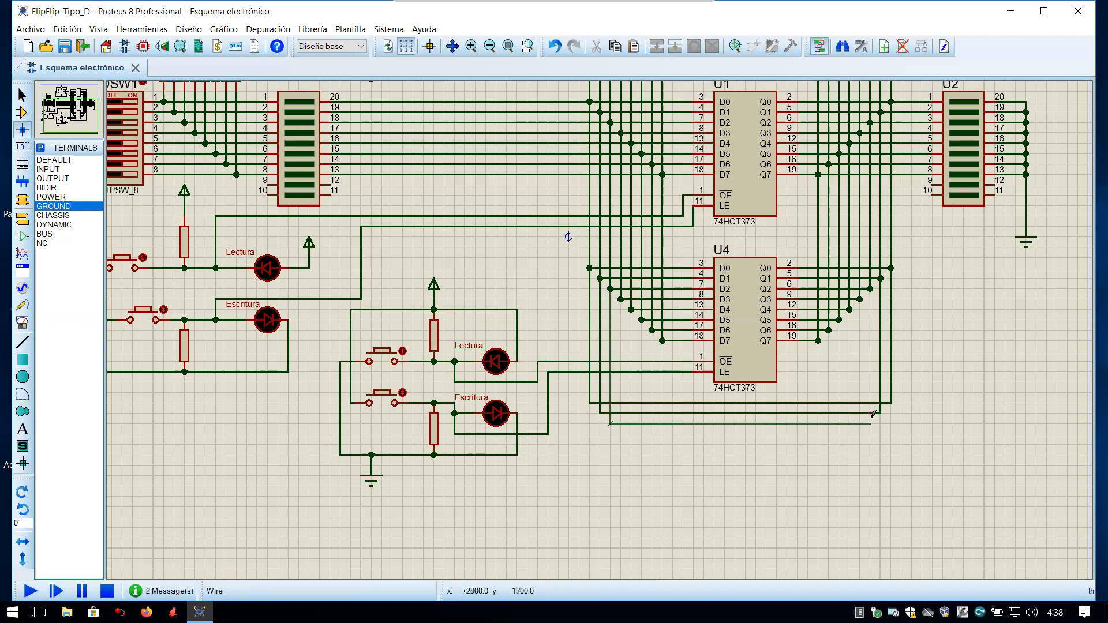
click(871, 289)
click(621, 299)
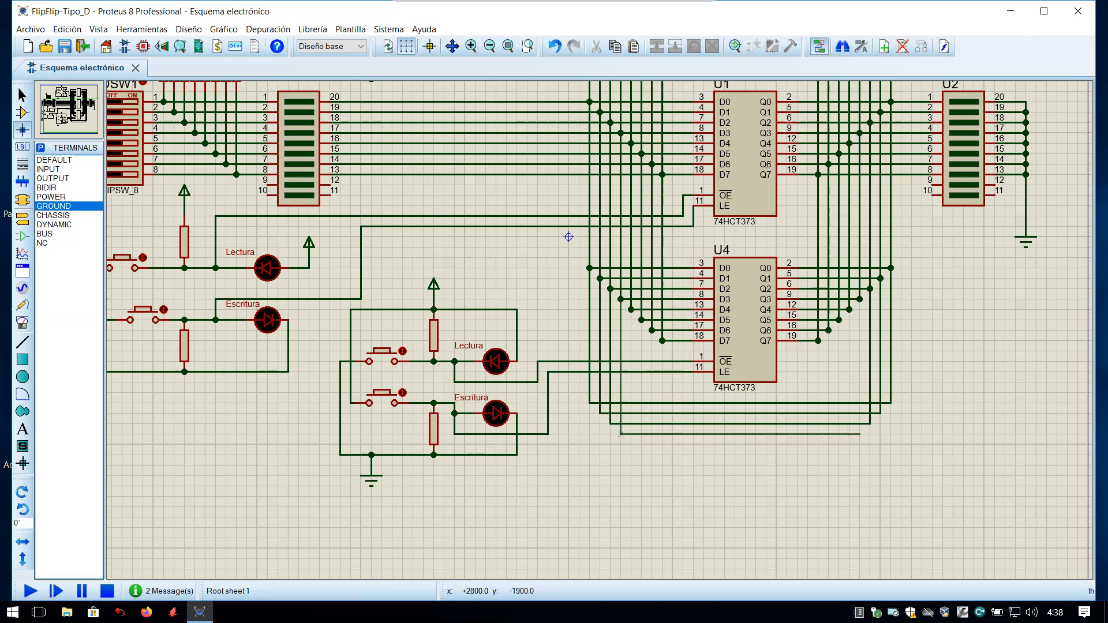
click(860, 299)
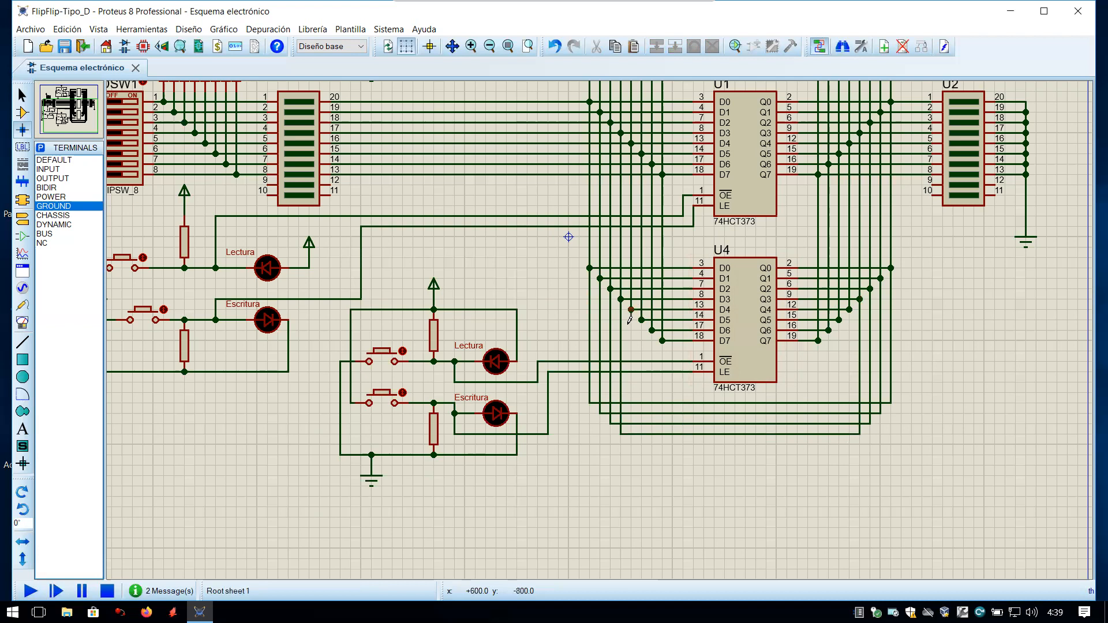
Step: Connect U4's D4 corner junction to Q4 and D5 to Q5 with wires nested below the previous ones
click(632, 444)
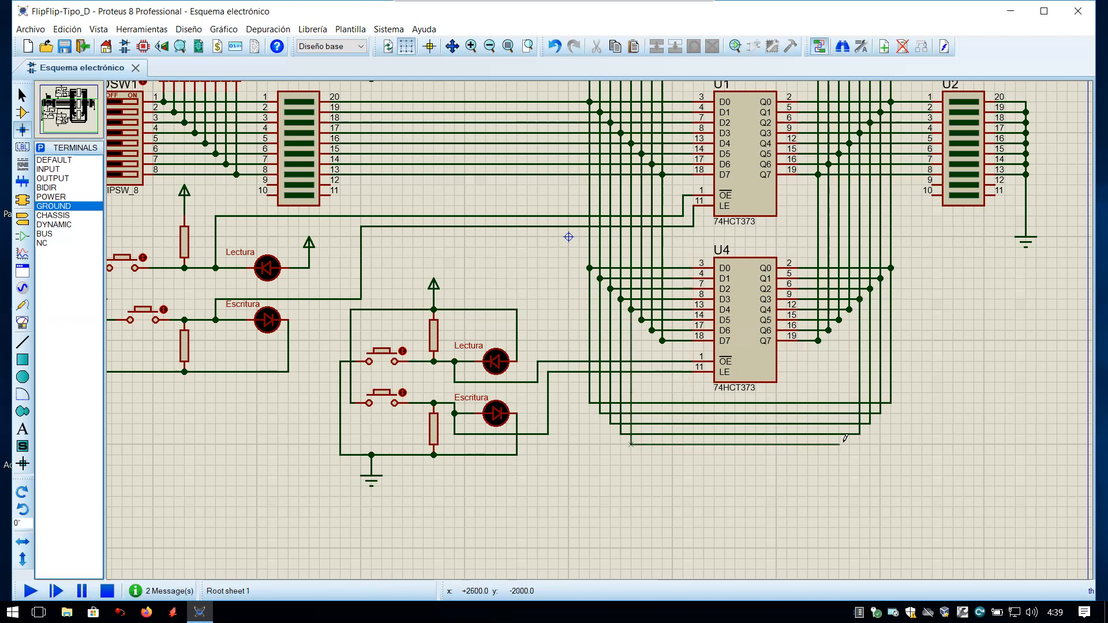
click(849, 309)
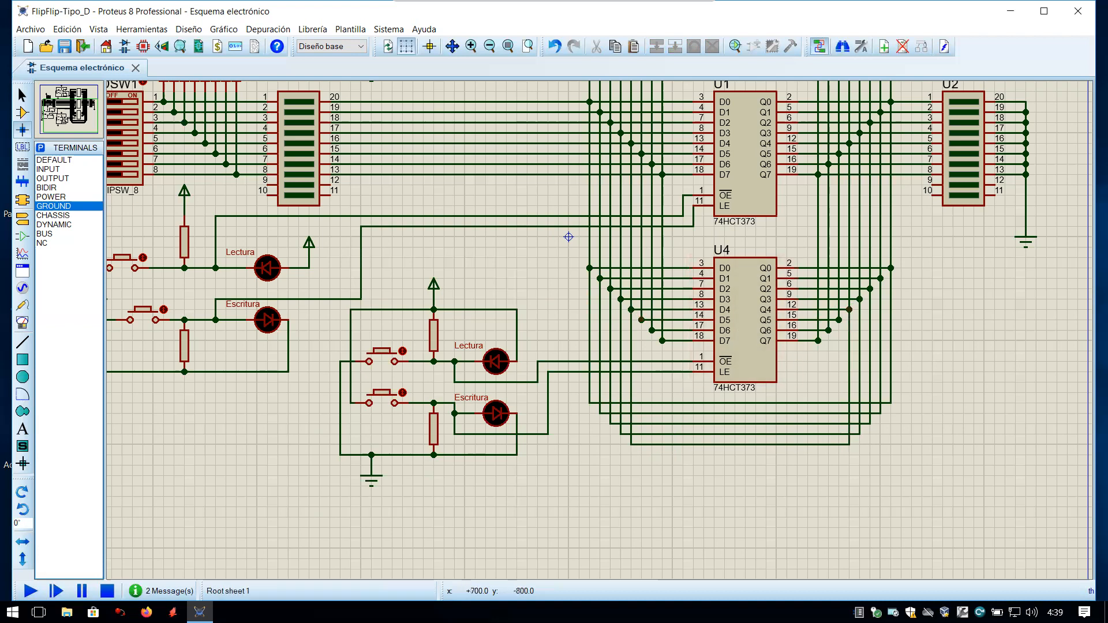
click(641, 353)
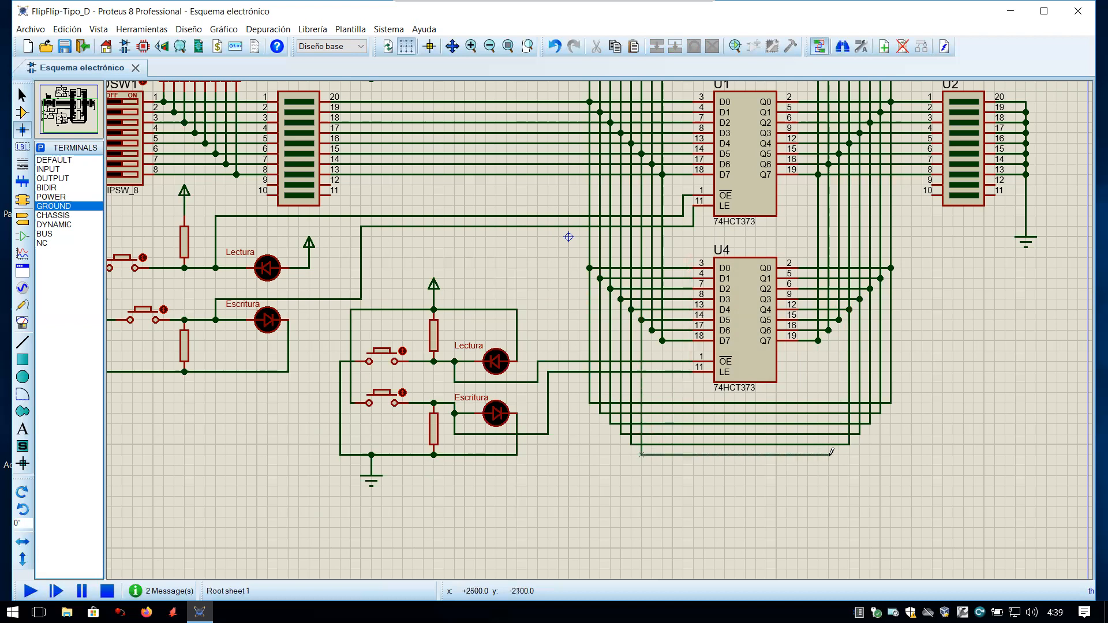
click(839, 319)
Step: Connect U4's D6 corner junction to Q6 and D7 to Q7 beneath the existing loops, and leave wiring mode
click(652, 331)
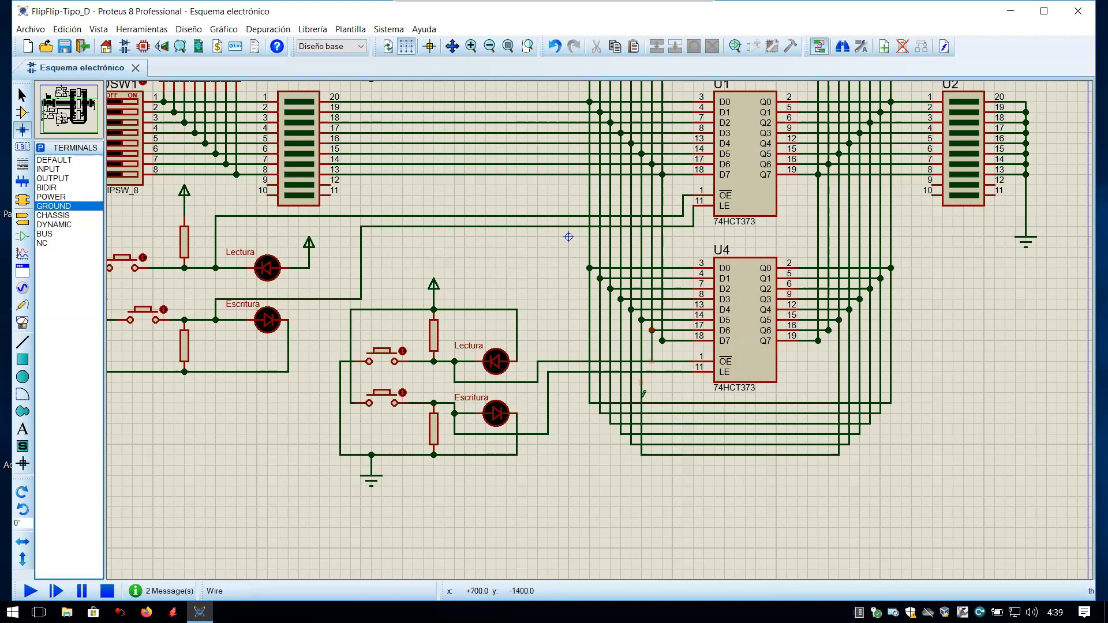
click(652, 466)
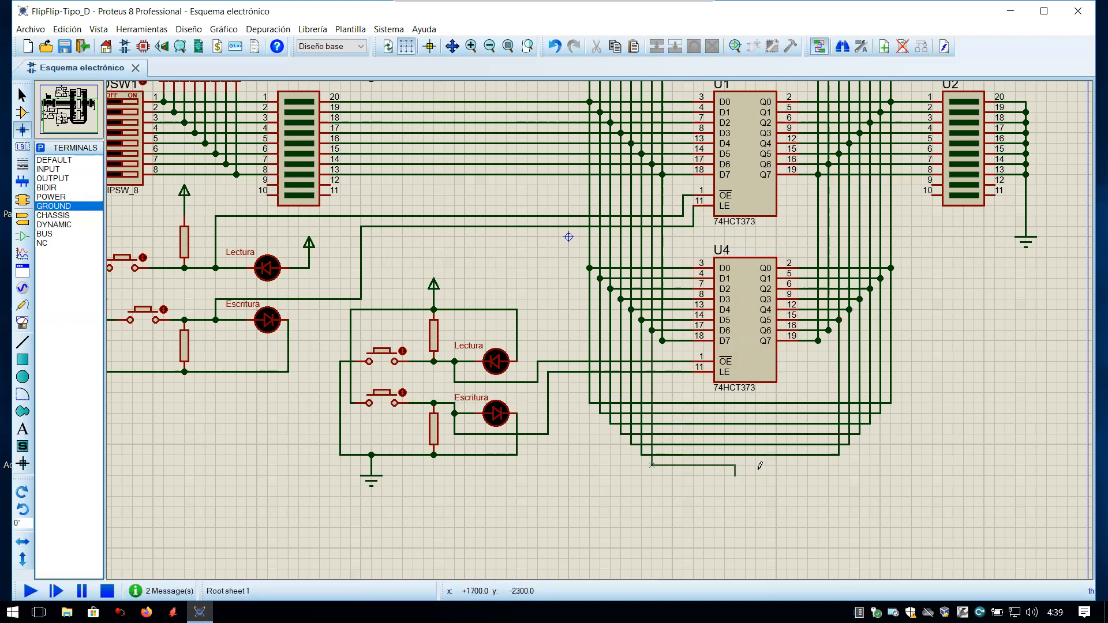
click(828, 330)
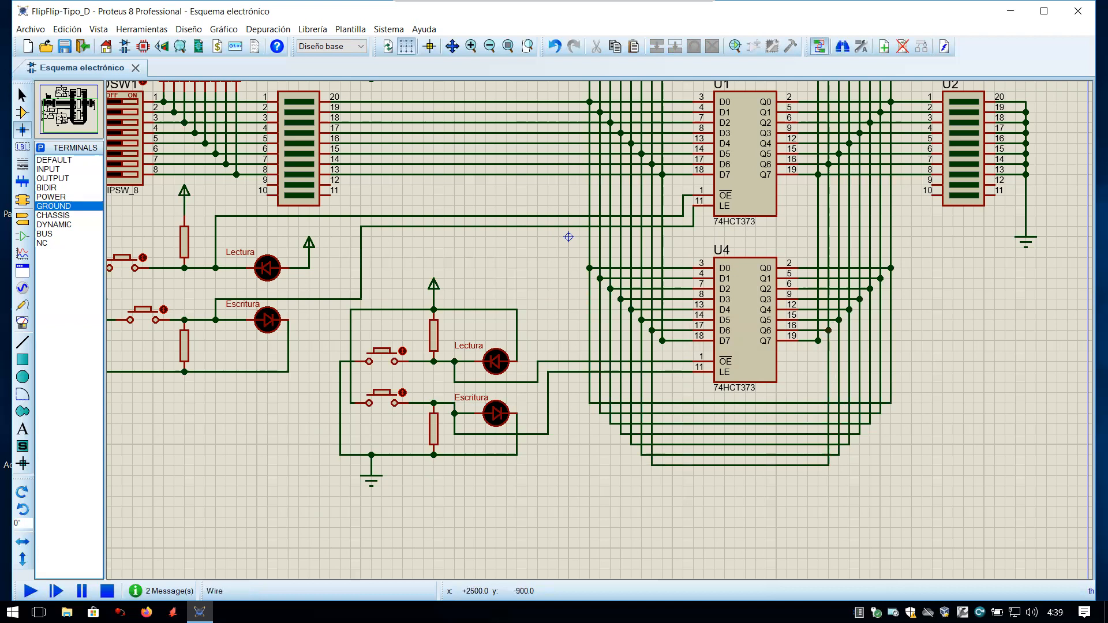
click(662, 341)
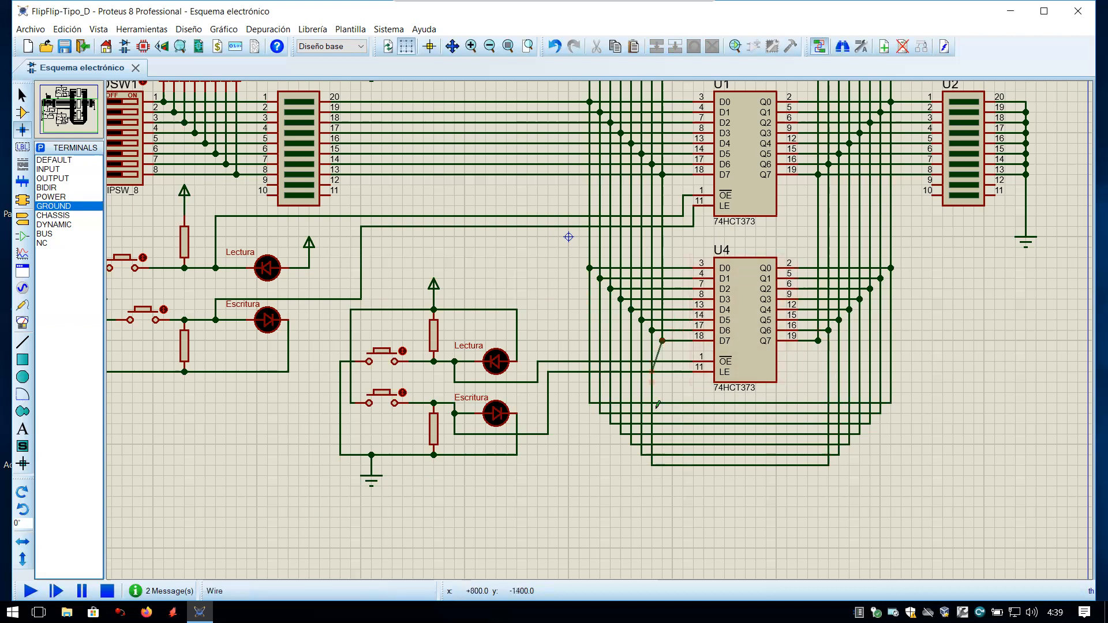
click(663, 475)
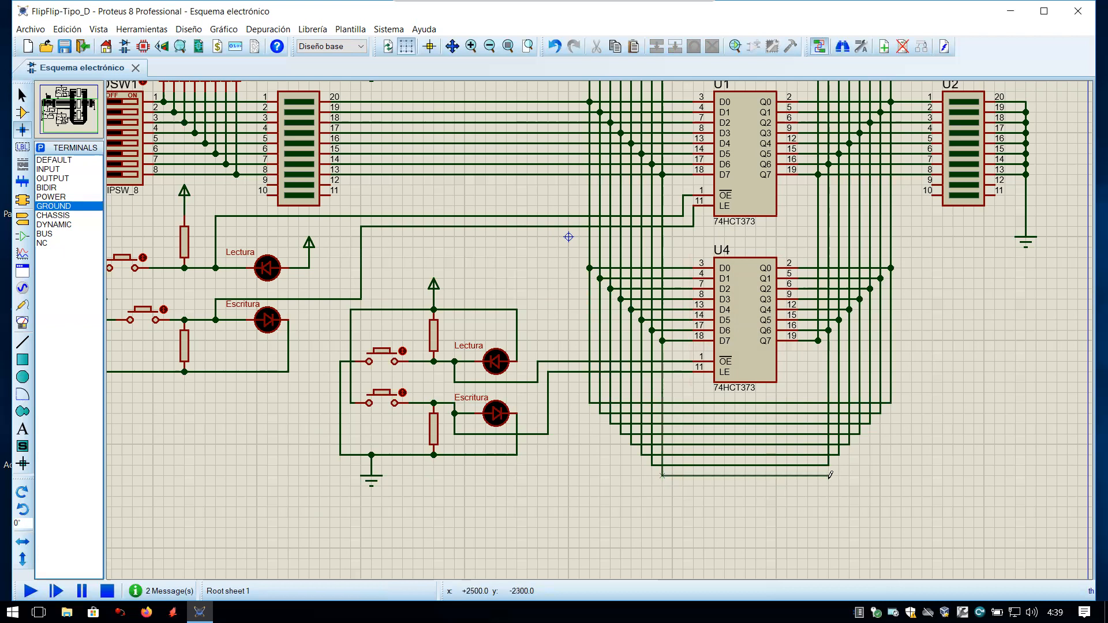
click(818, 341)
click(22, 95)
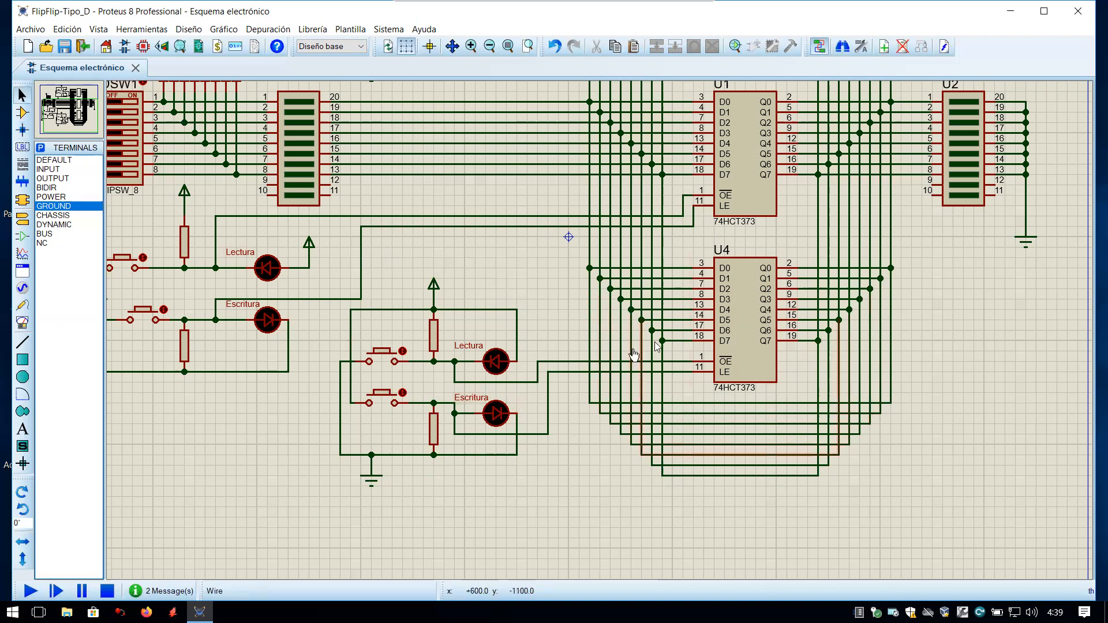
Step: Start the simulation of the complete three-latch circuit and toggle several of DSW1's switches
scroll(761, 345, up, 1)
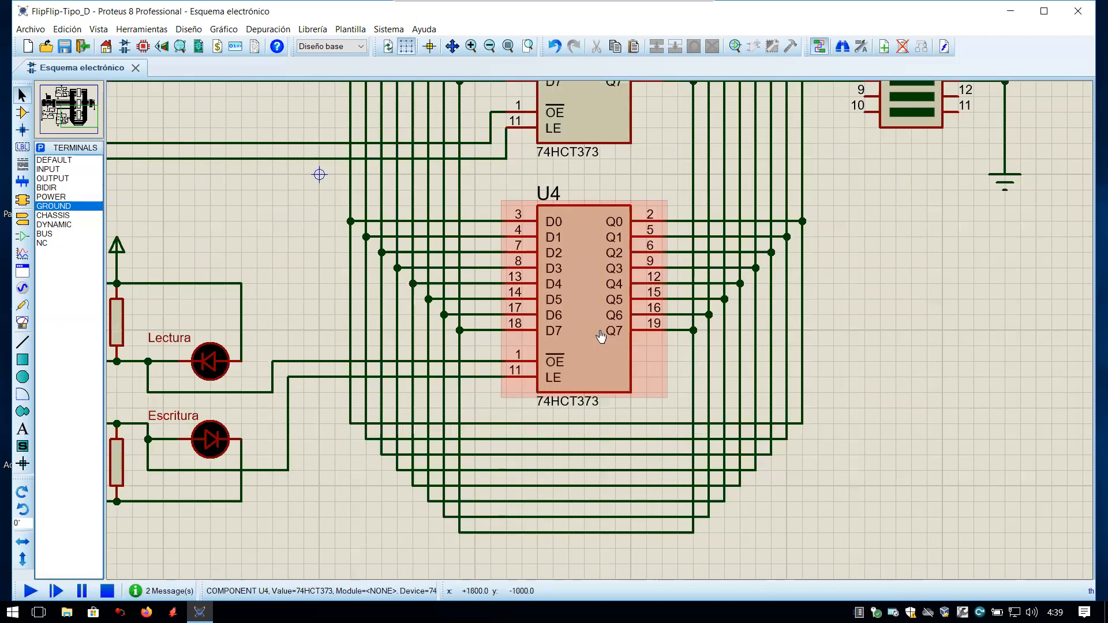
scroll(761, 345, down, 1)
scroll(760, 341, down, 2)
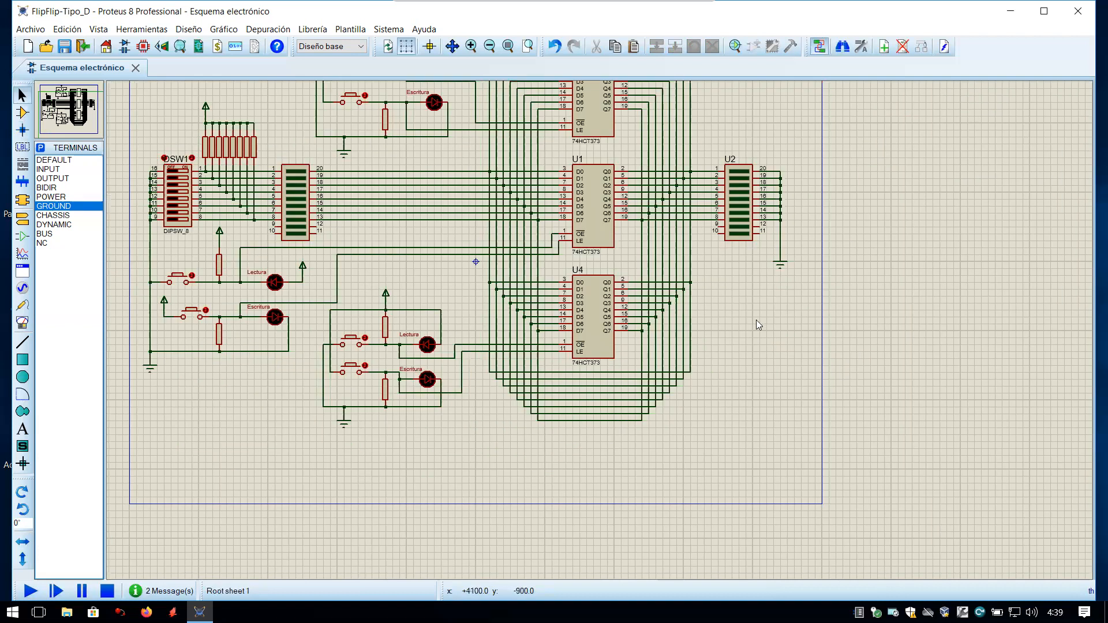
scroll(757, 320, up, 1)
click(844, 448)
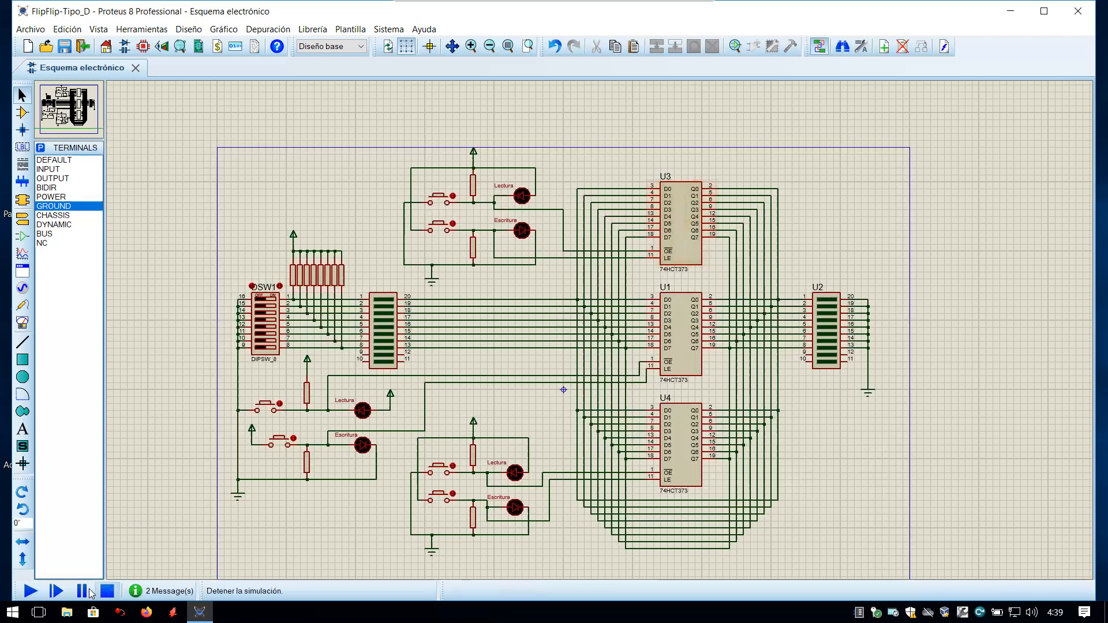
click(35, 591)
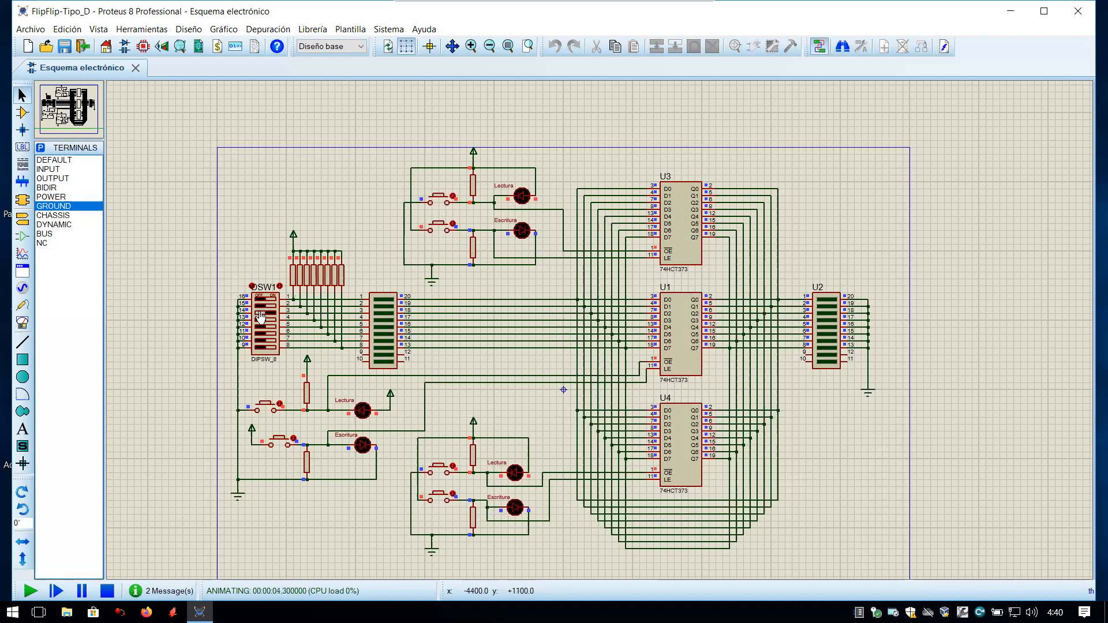
click(257, 320)
click(260, 335)
click(258, 348)
Step: Operate U3's write (Escritura) button and its read (Lectura) button, and stop the simulation
click(439, 226)
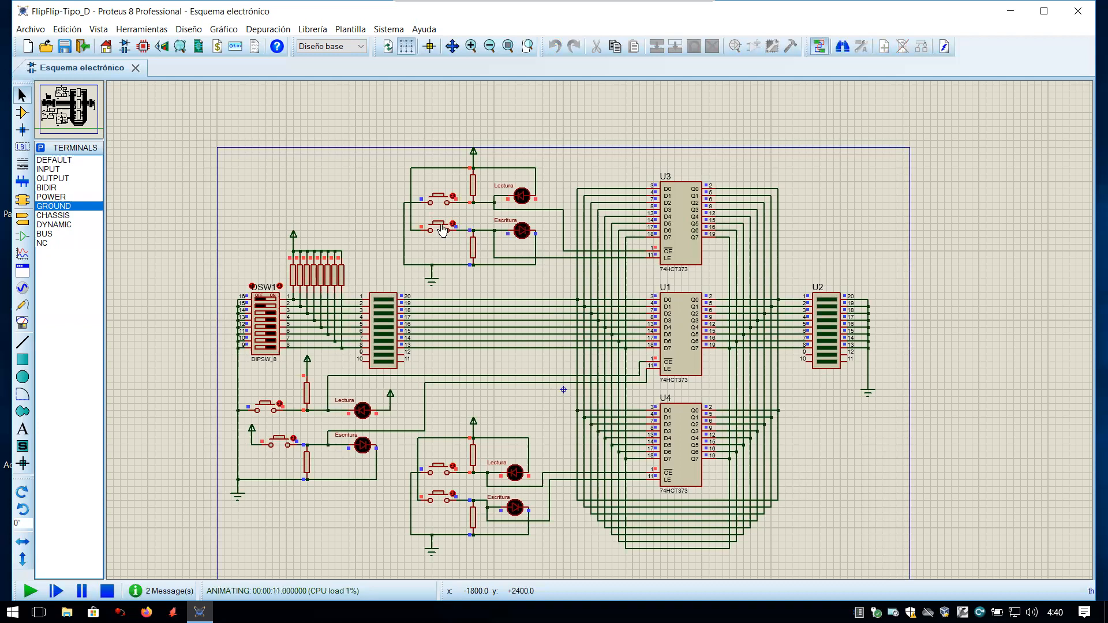
click(440, 228)
click(441, 200)
click(441, 200)
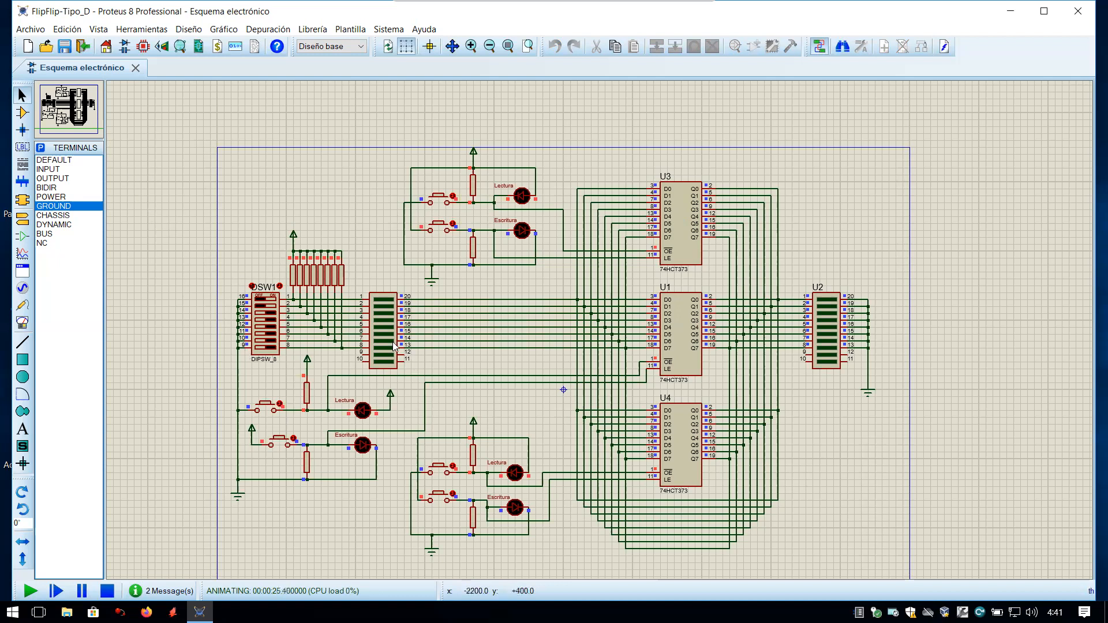
click(107, 591)
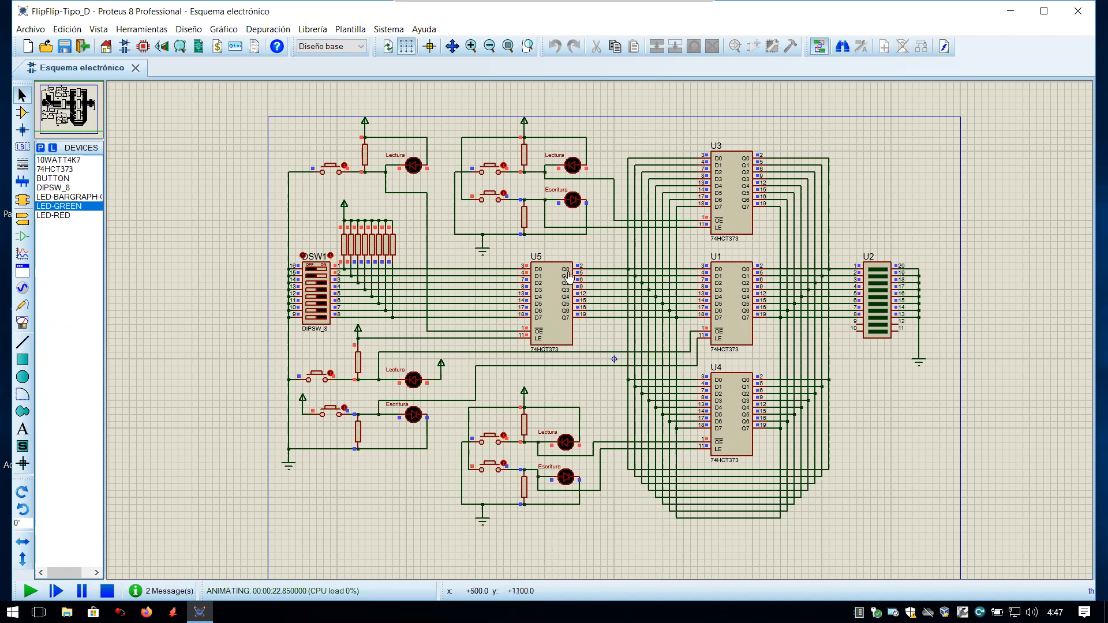
Step: In the running circuit with U5, set DSW1's first two switches to off and latch U5's Lectura button on
click(310, 270)
scroll(521, 323, up, 1)
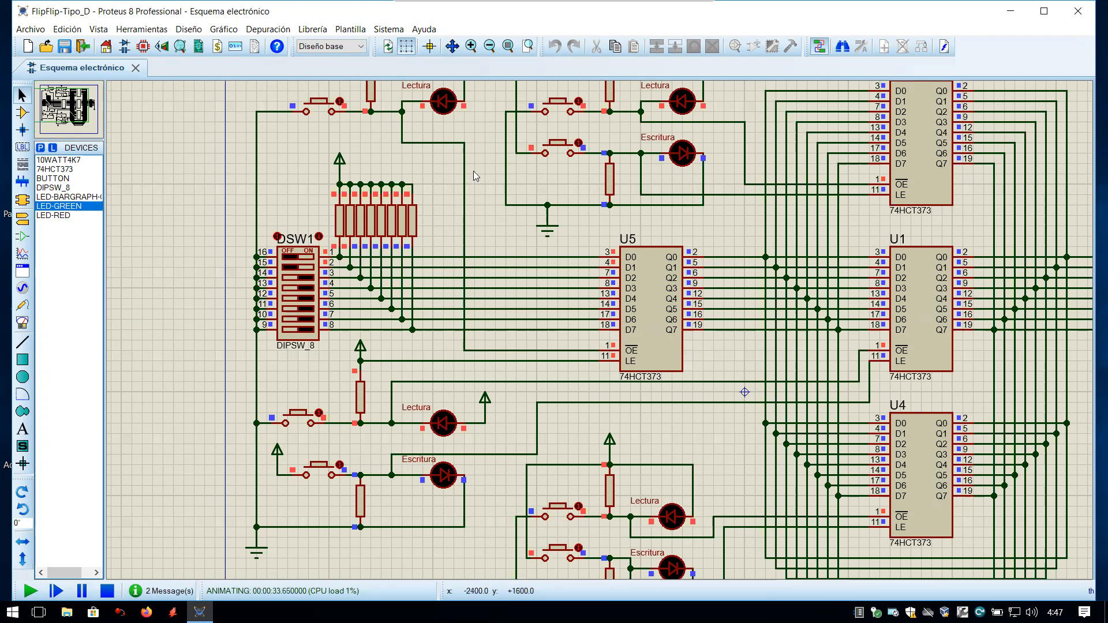
middle_click(530, 225)
click(528, 287)
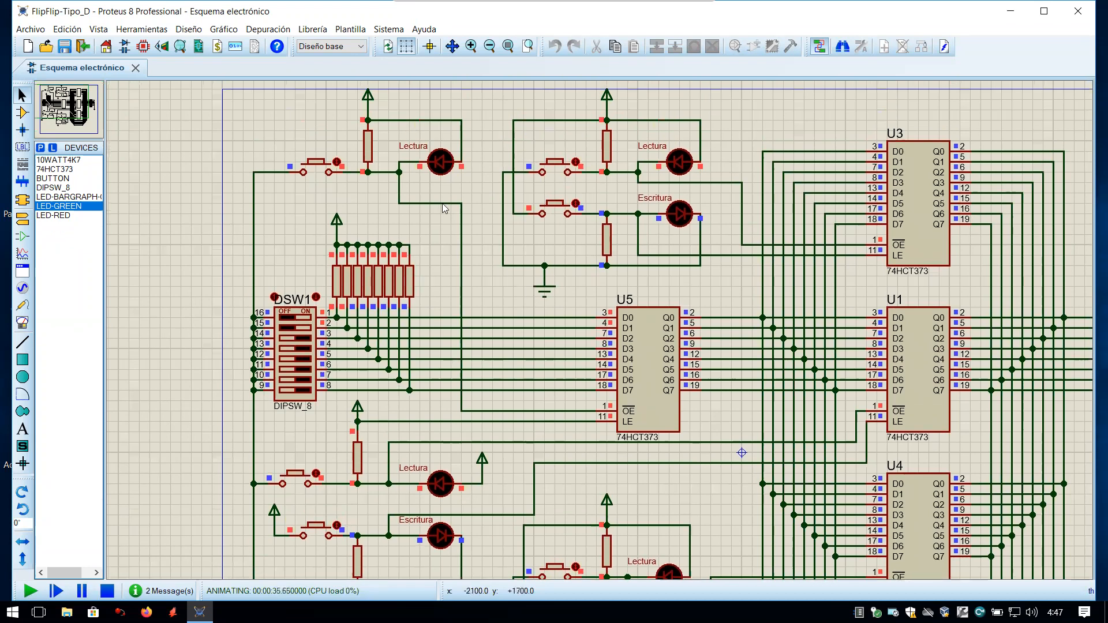
click(338, 163)
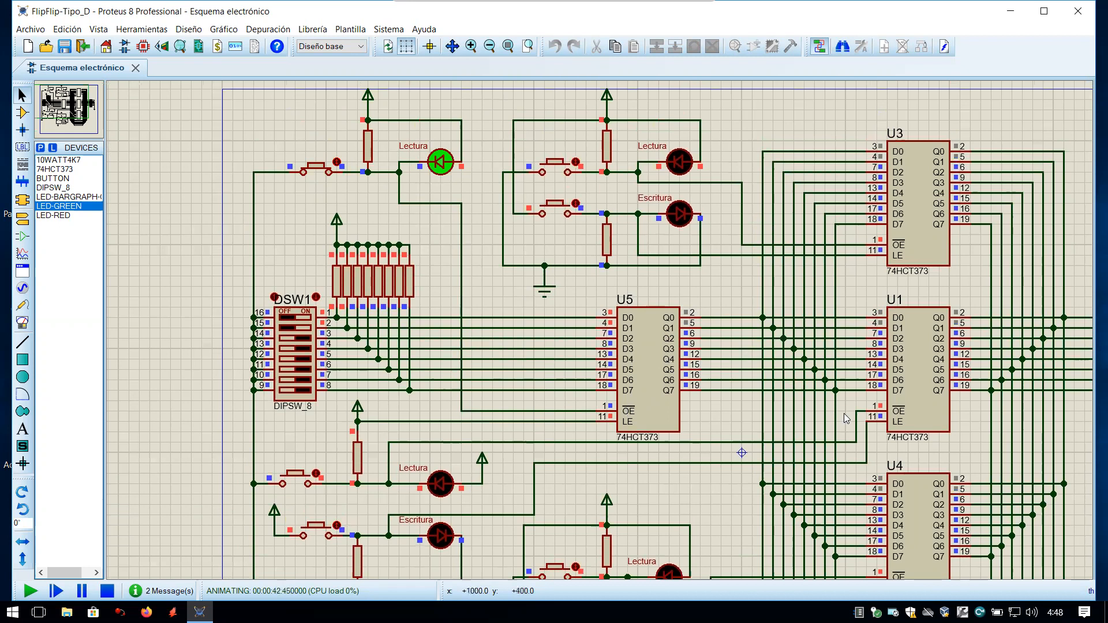
drag(845, 418, 665, 367)
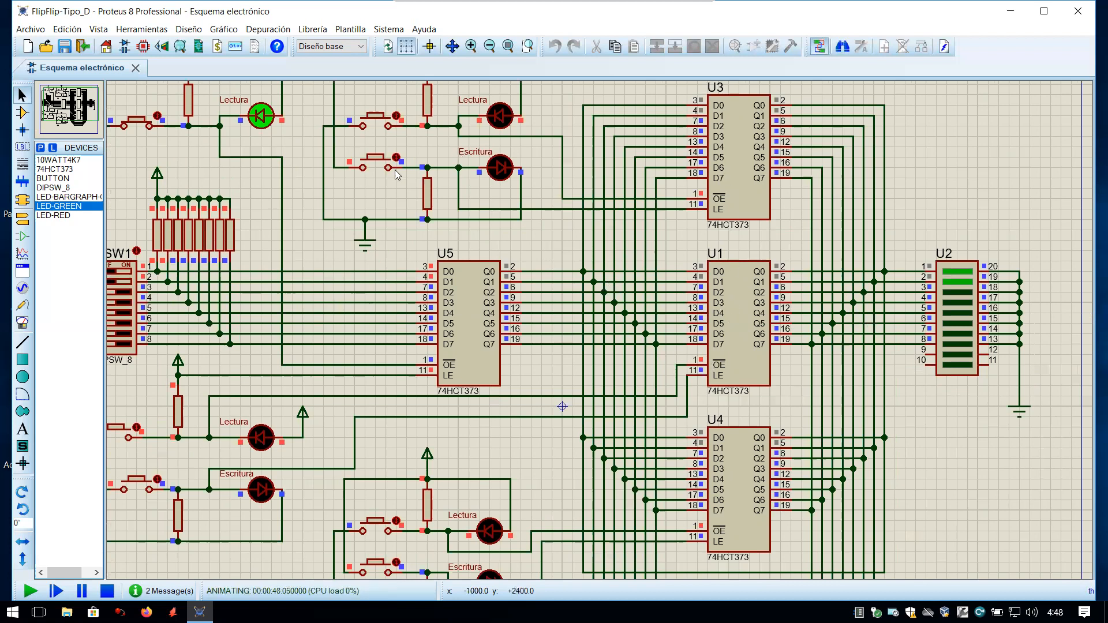
Step: Release U5's Lectura button and read the contents of U3, U1 and U4 one after another
click(161, 120)
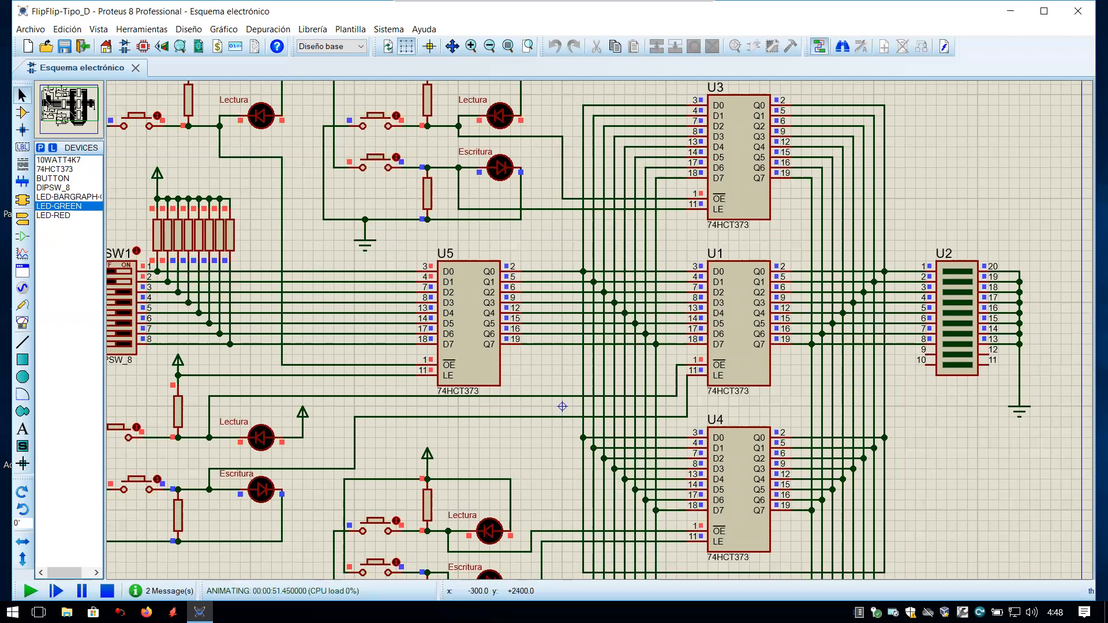
click(372, 121)
click(117, 434)
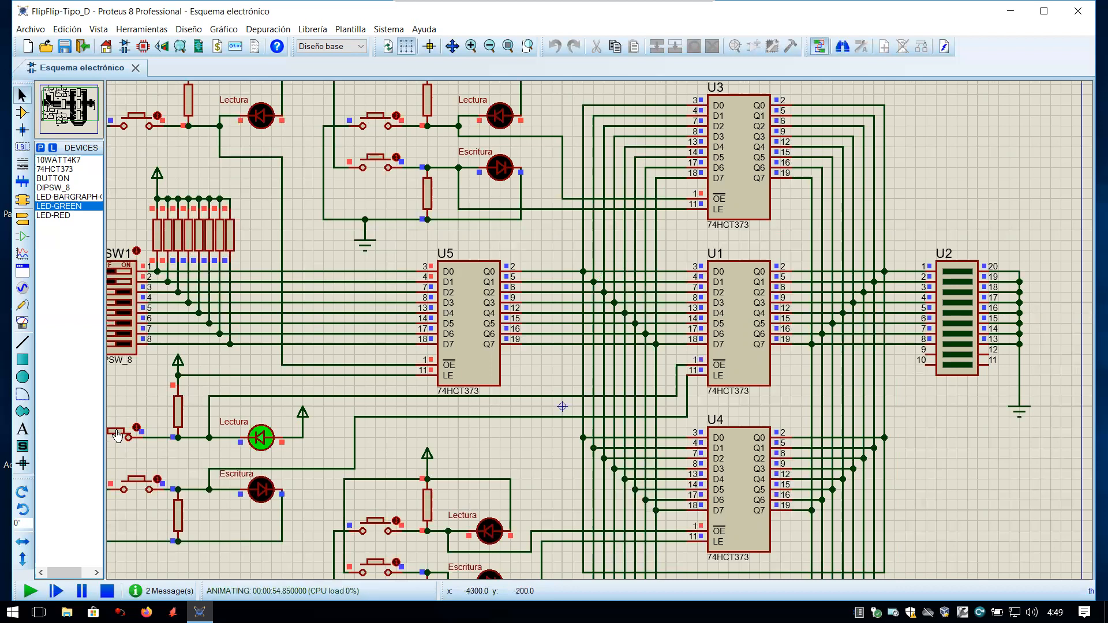
click(117, 434)
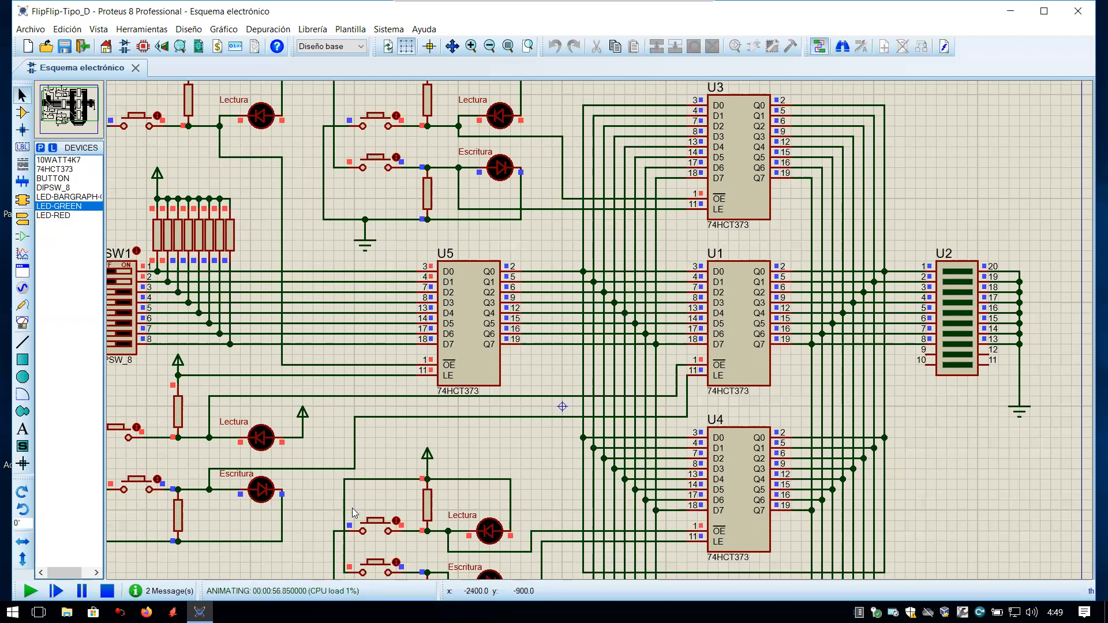
click(378, 524)
Step: Latch U5's Lectura button on, write the data into U3 with its Escritura button, and release U5's button
click(157, 118)
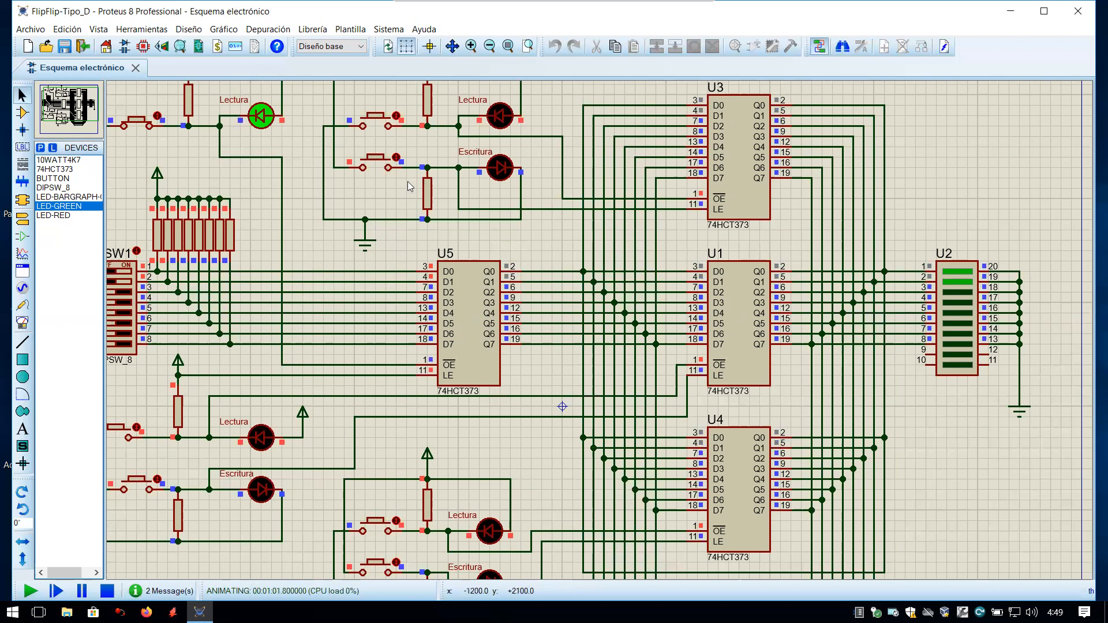
click(378, 167)
click(144, 130)
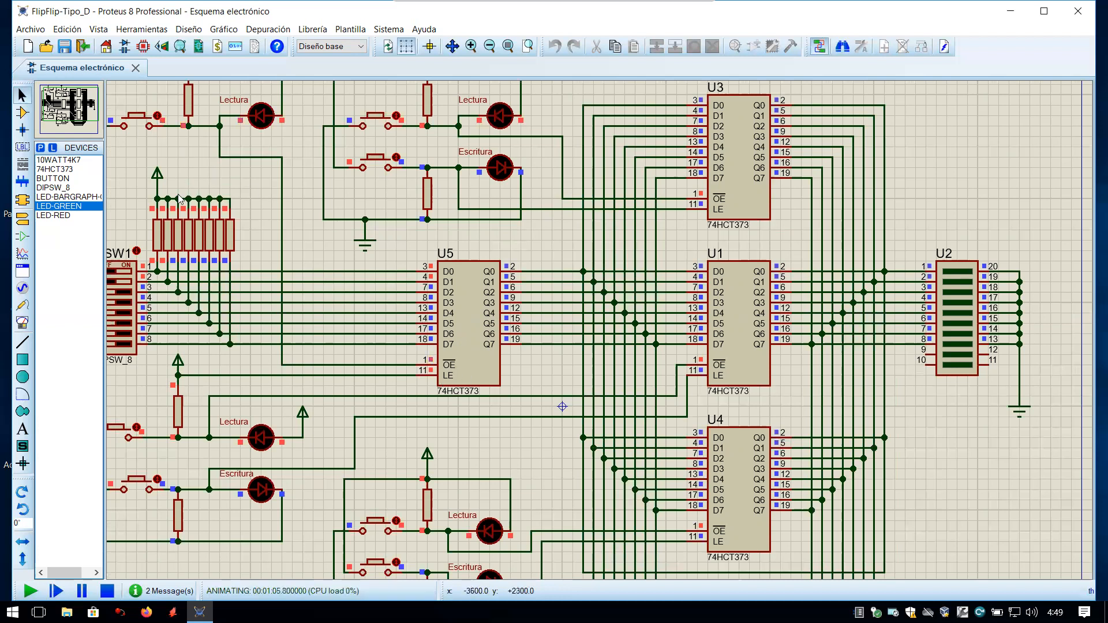
Step: Set DSW1's third and fourth switches to off and write the data into U1 while U5's Lectura button is latched on, releasing it after the write
click(112, 292)
click(114, 304)
click(159, 117)
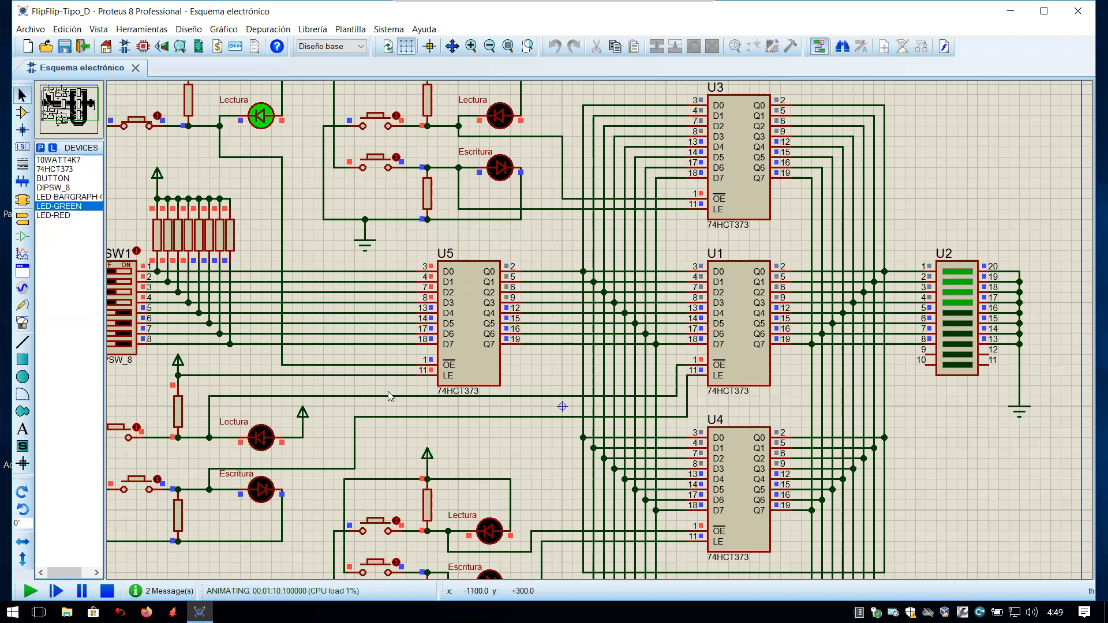
click(147, 485)
click(152, 119)
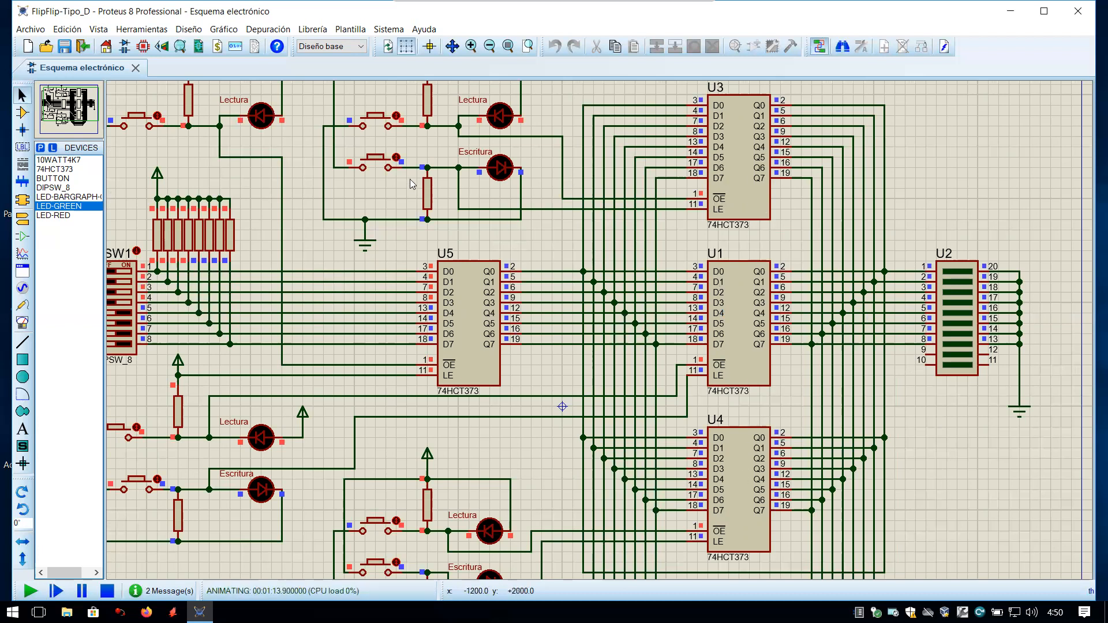
Step: Read the data stored in U3 and in U1 using their Lectura buttons
click(396, 119)
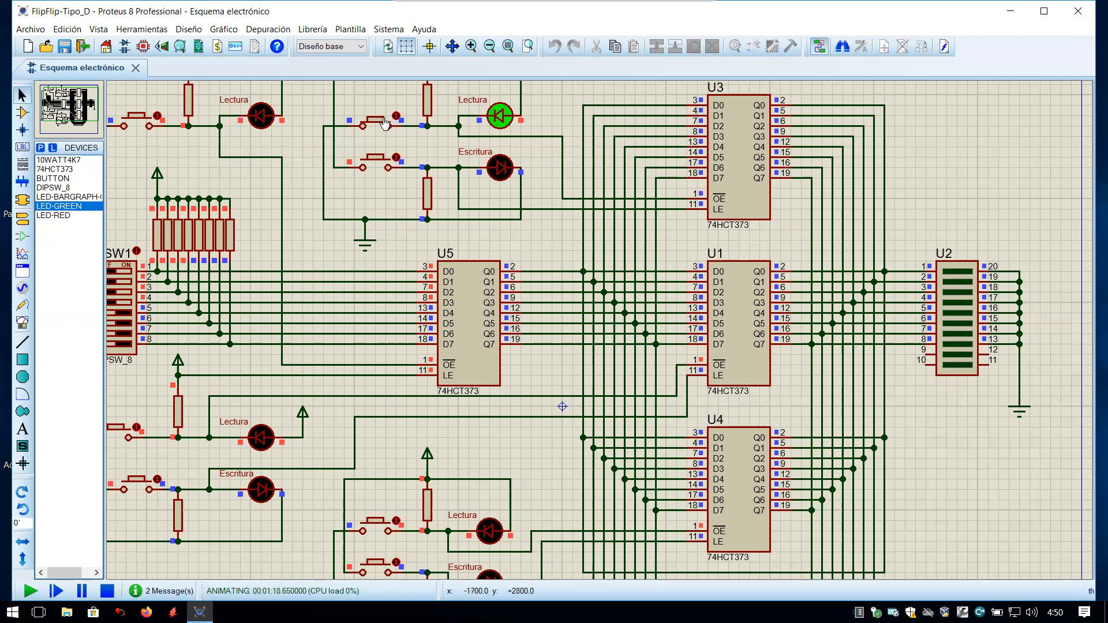
click(380, 124)
click(380, 123)
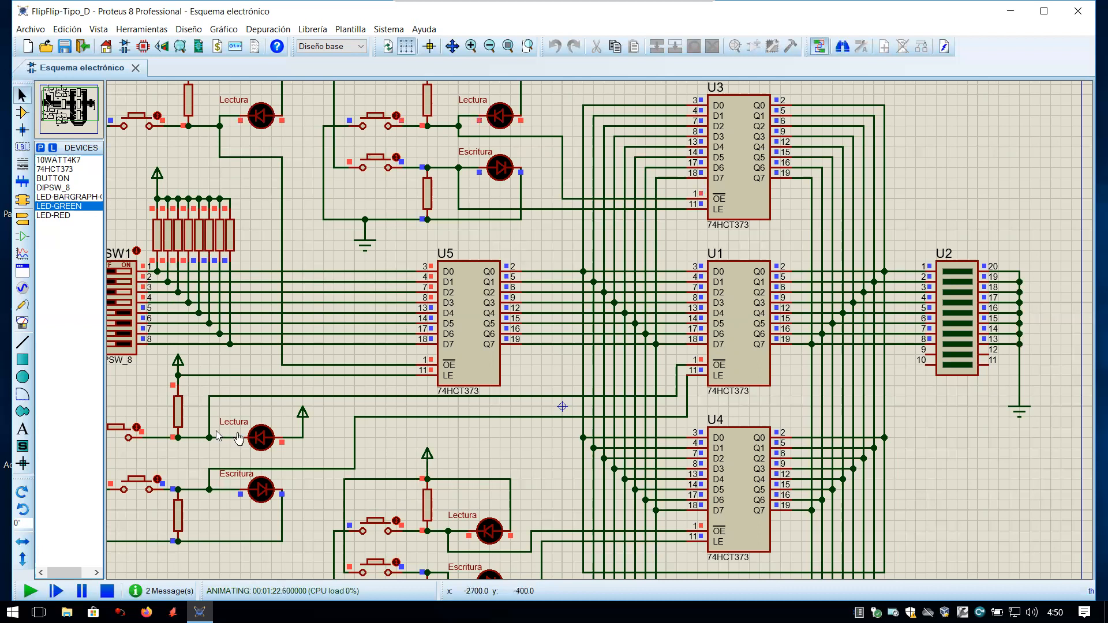
click(119, 432)
click(118, 432)
Step: Latch U5's Lectura button on, write the switch data into U1 with its Escritura button, and release U5's button
click(159, 118)
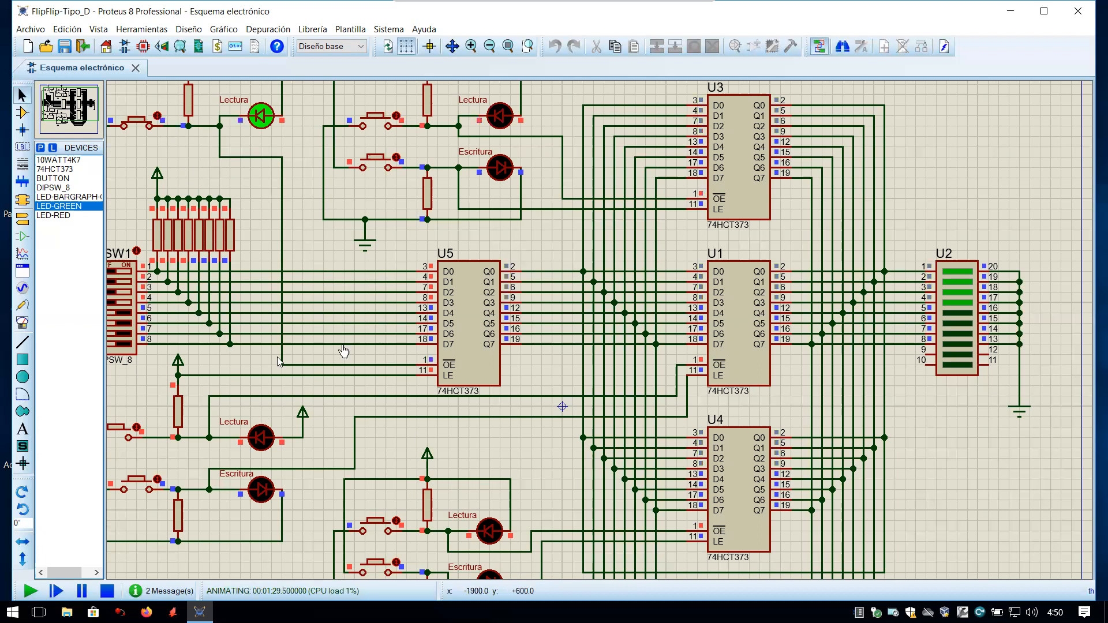
click(158, 483)
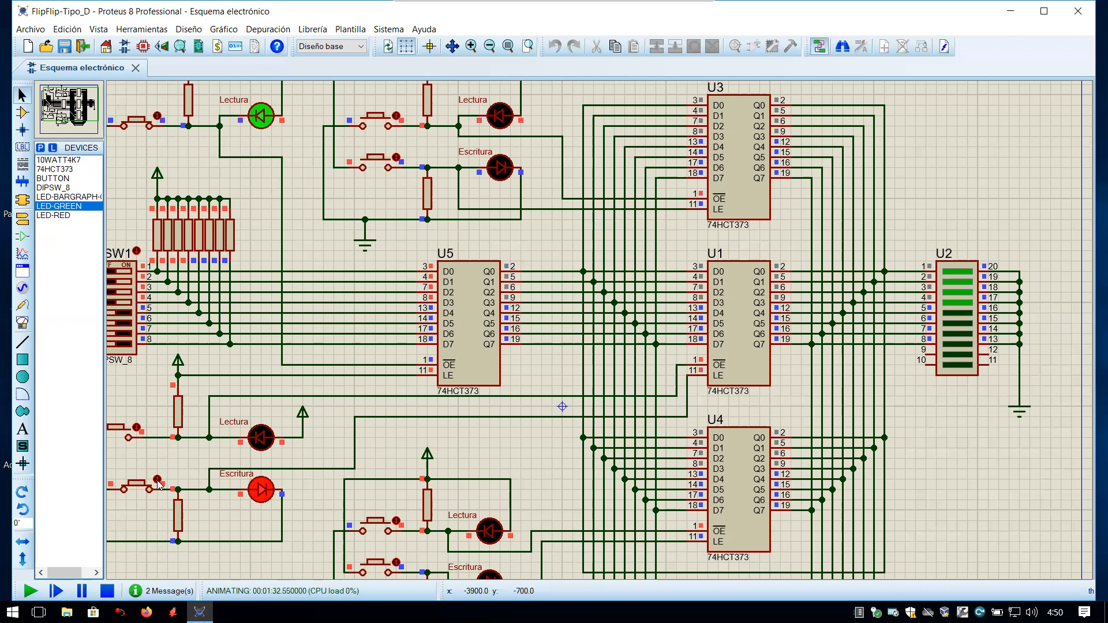
click(157, 481)
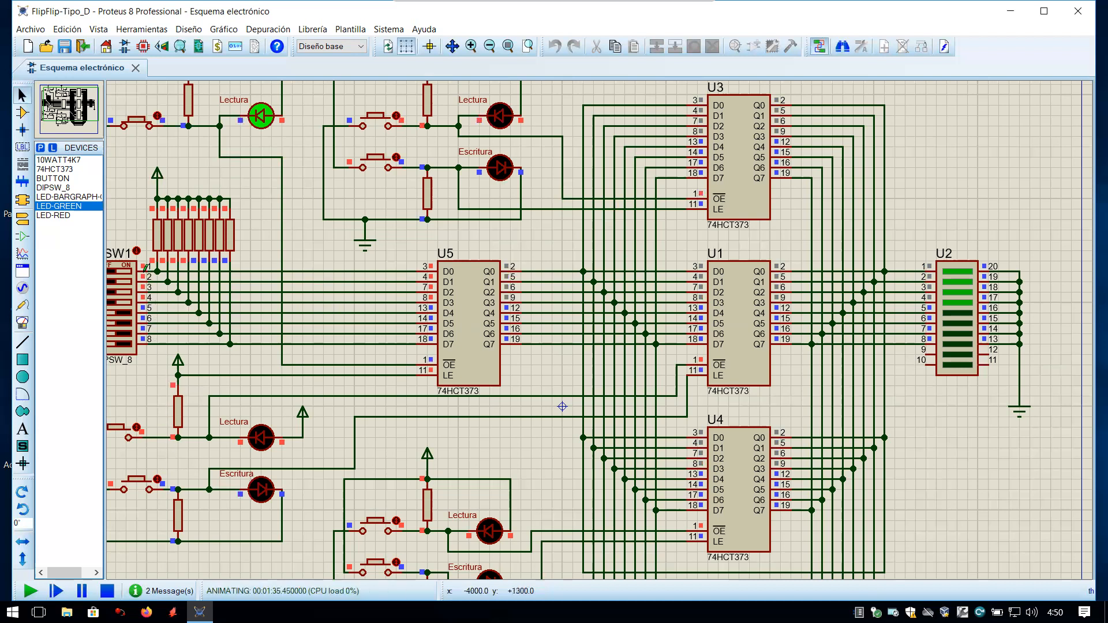
click(158, 116)
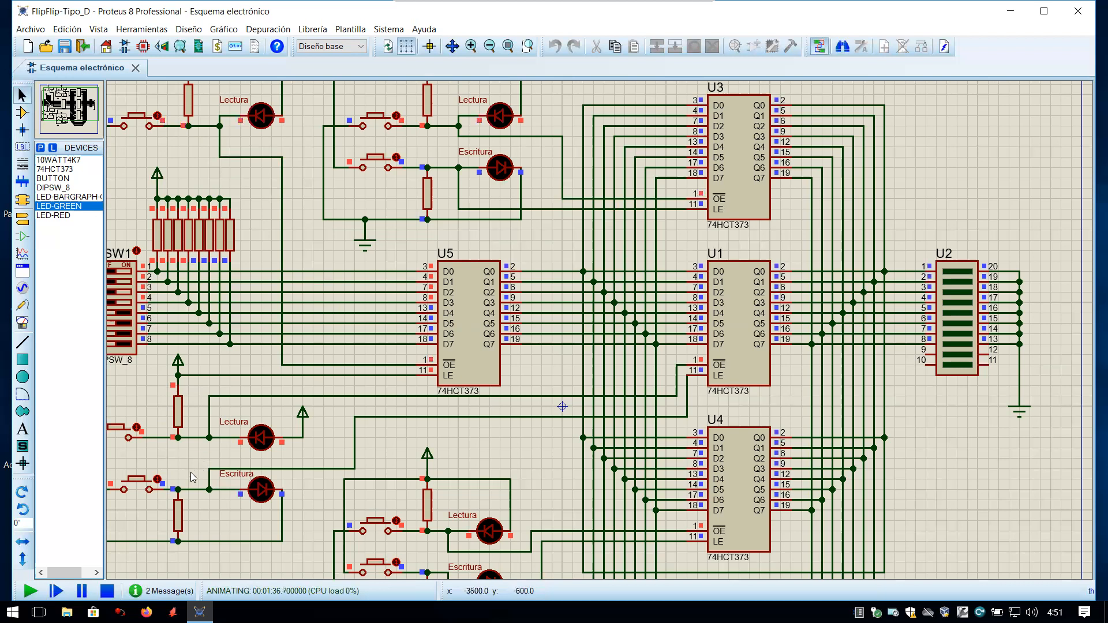
Step: Read the data stored in U1 by switching its Lectura button on and off repeatedly
click(138, 428)
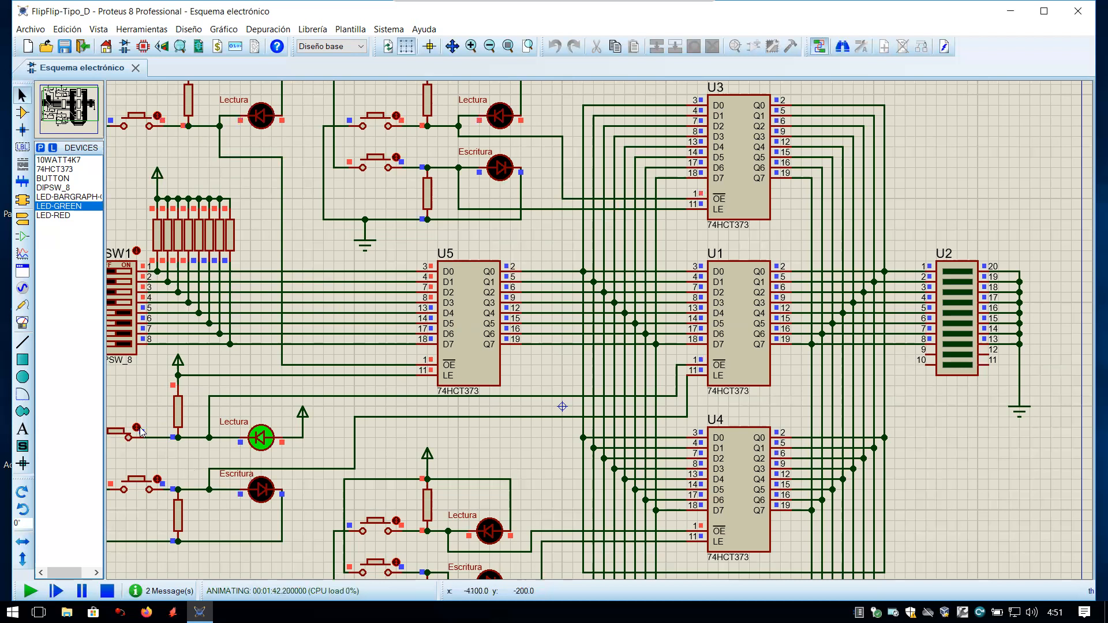
click(138, 428)
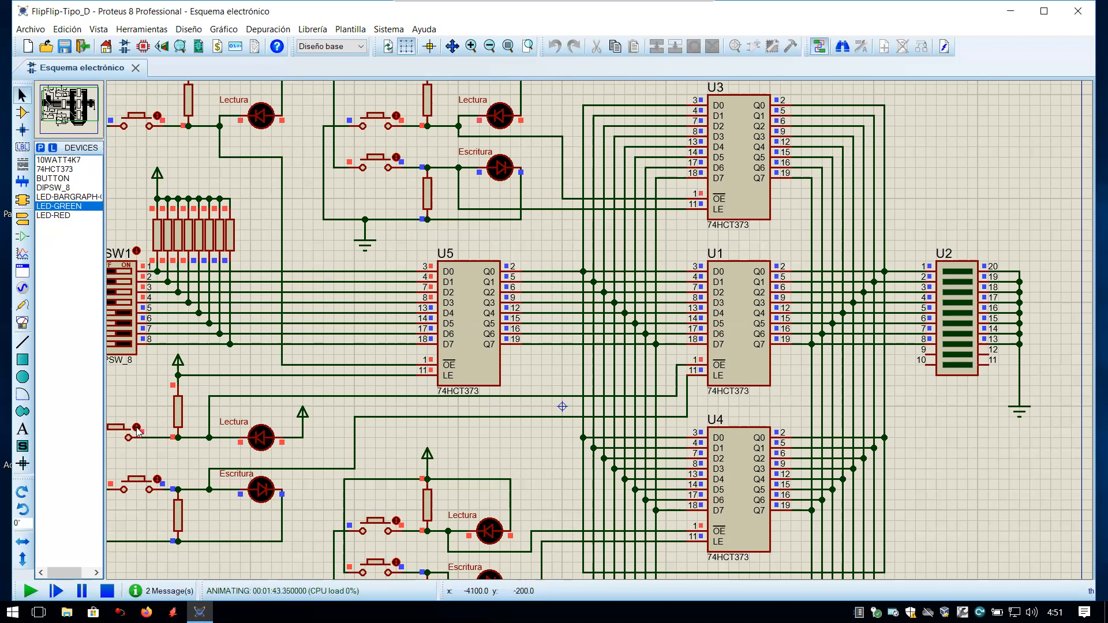
click(138, 429)
click(137, 429)
click(138, 429)
click(138, 429)
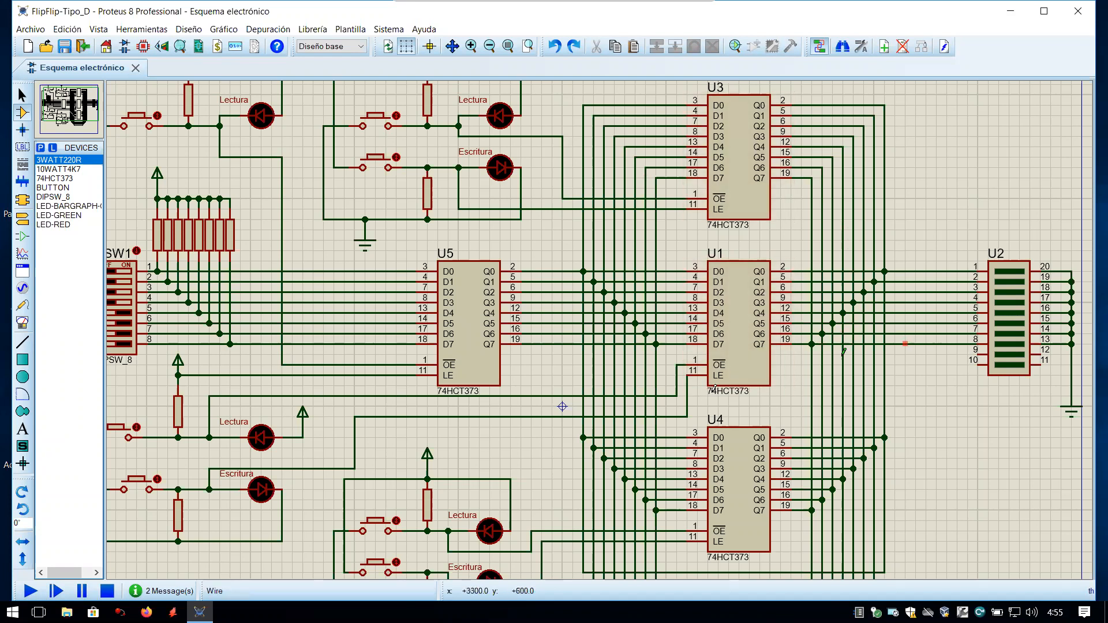
Step: Run the simulation with U5's Lectura button latched on to check the data on bargraph U2, ending the simulation after the check
click(26, 593)
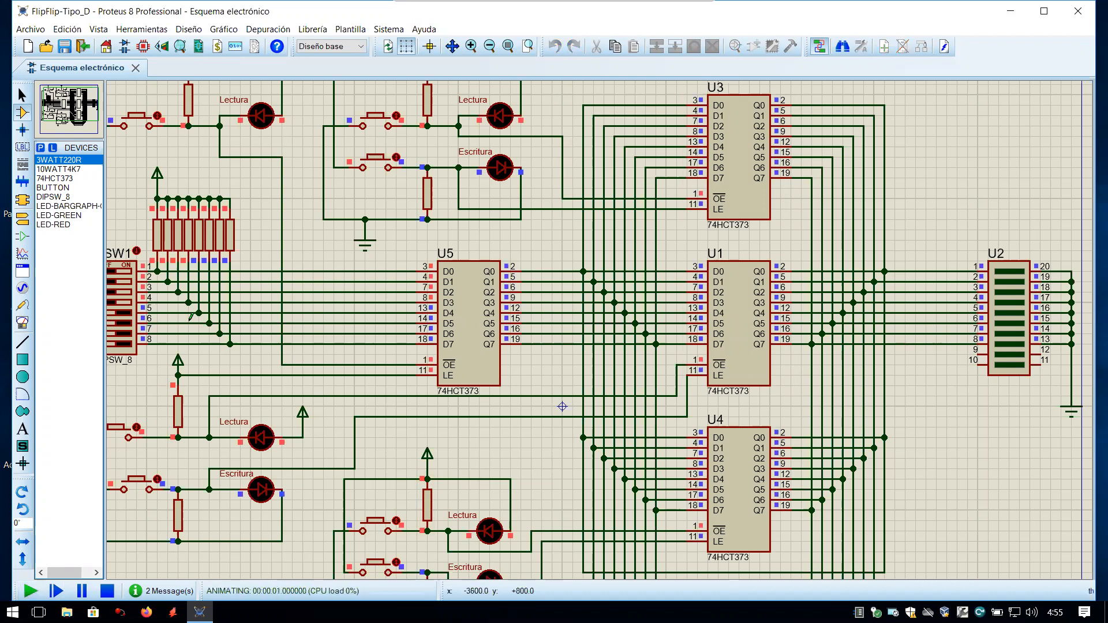
click(160, 113)
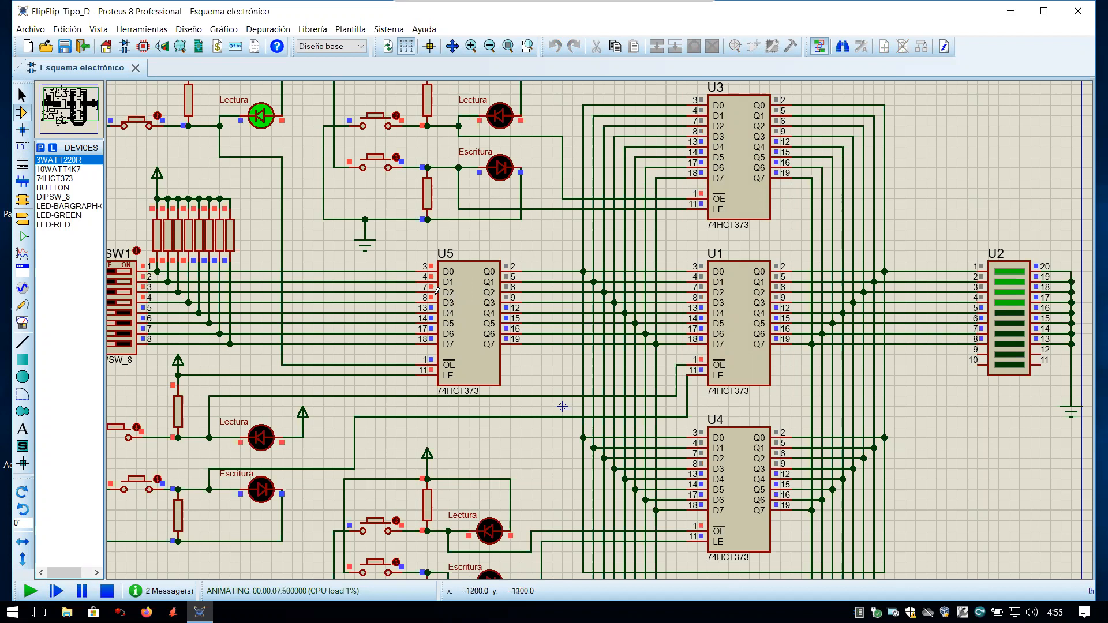
click(109, 593)
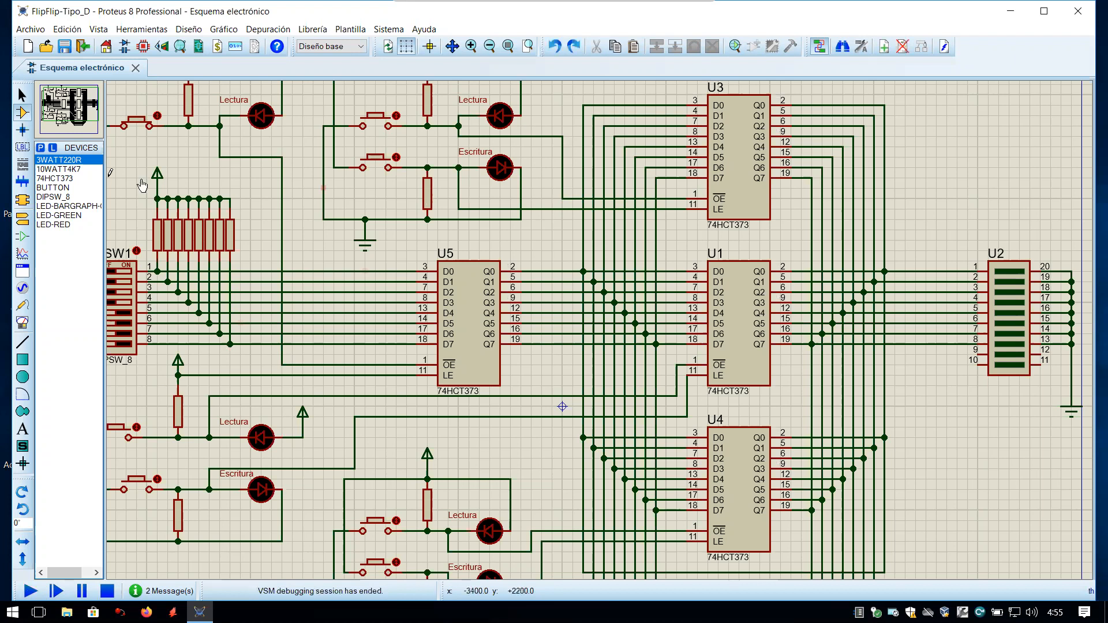
Step: Search the device library for "resistor" and add the RESISTOR analog primitive to the device list
click(41, 148)
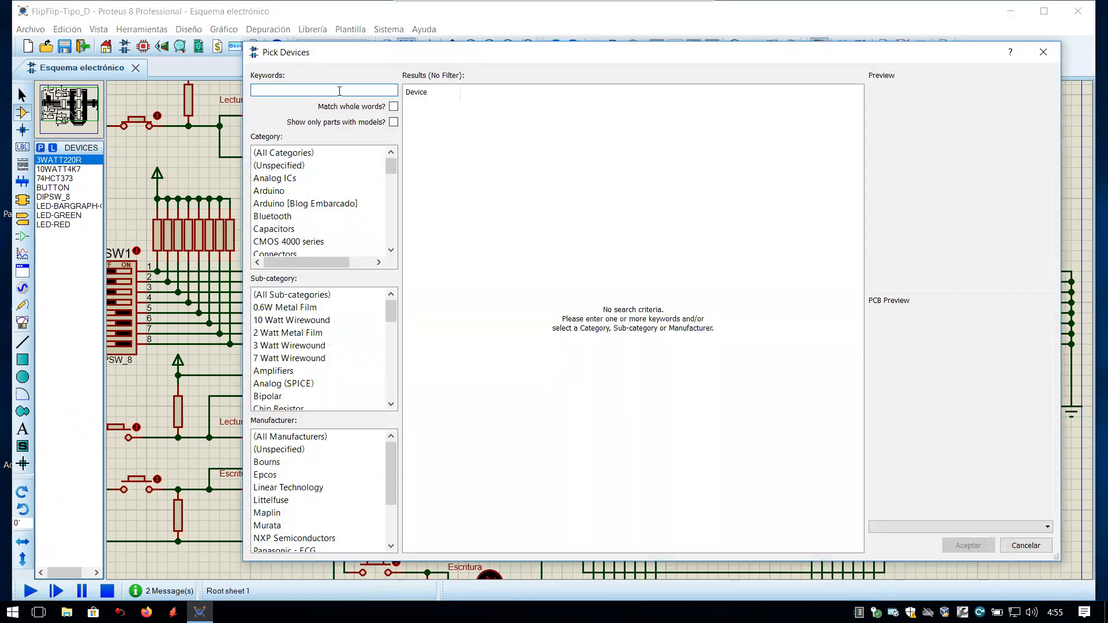
text(resistor)
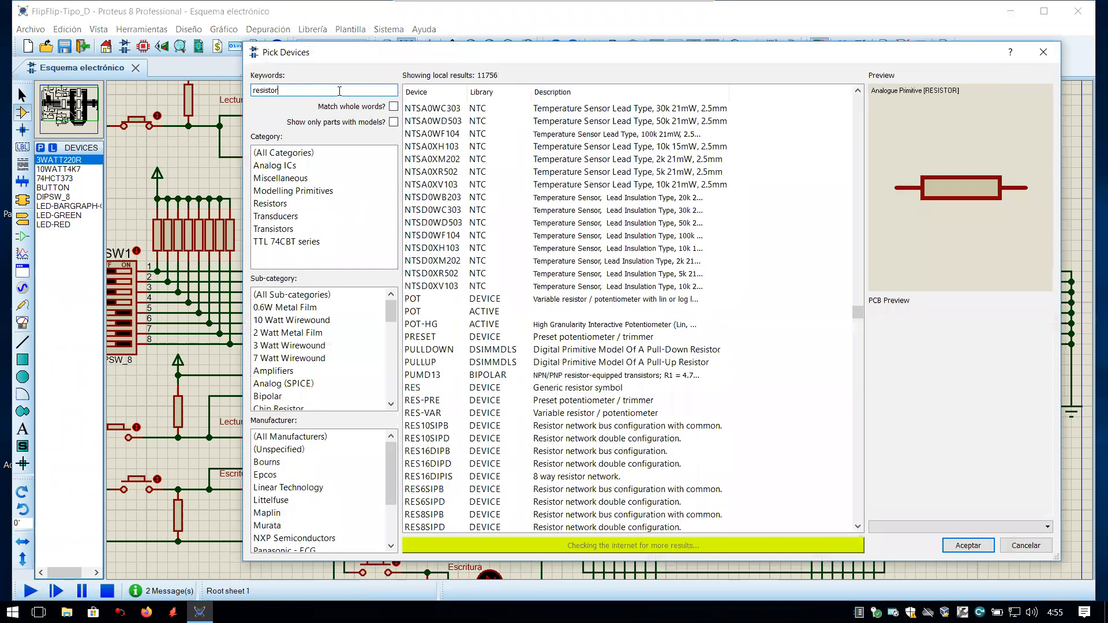
key(Return)
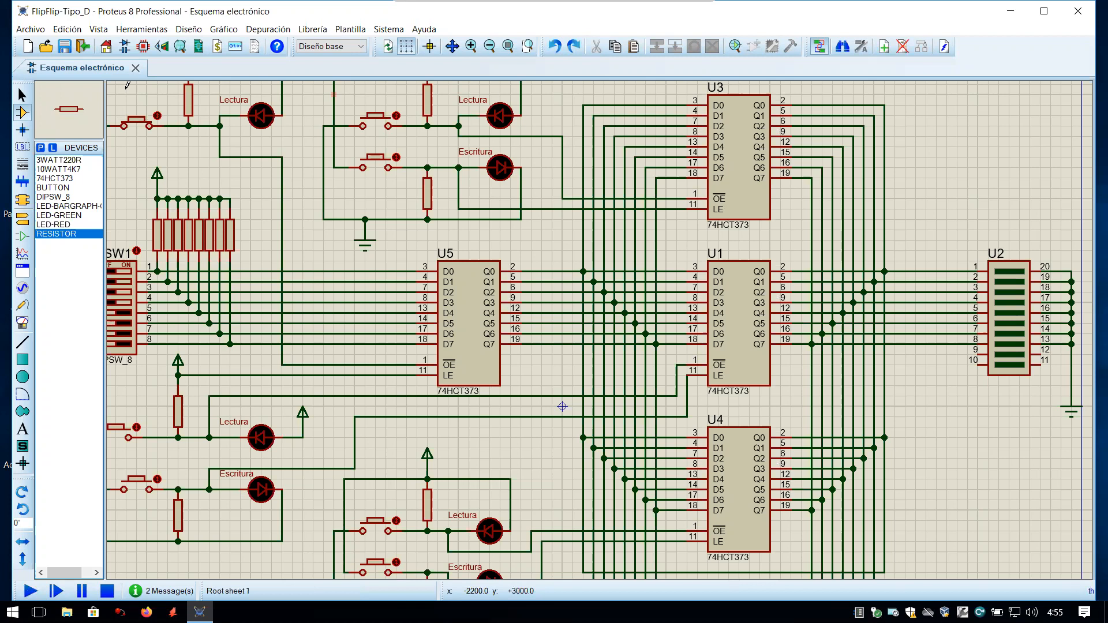
Step: Pick the 3WATT220R resistor from the device library and place one above the wires between U1 and bargraph U2
click(40, 148)
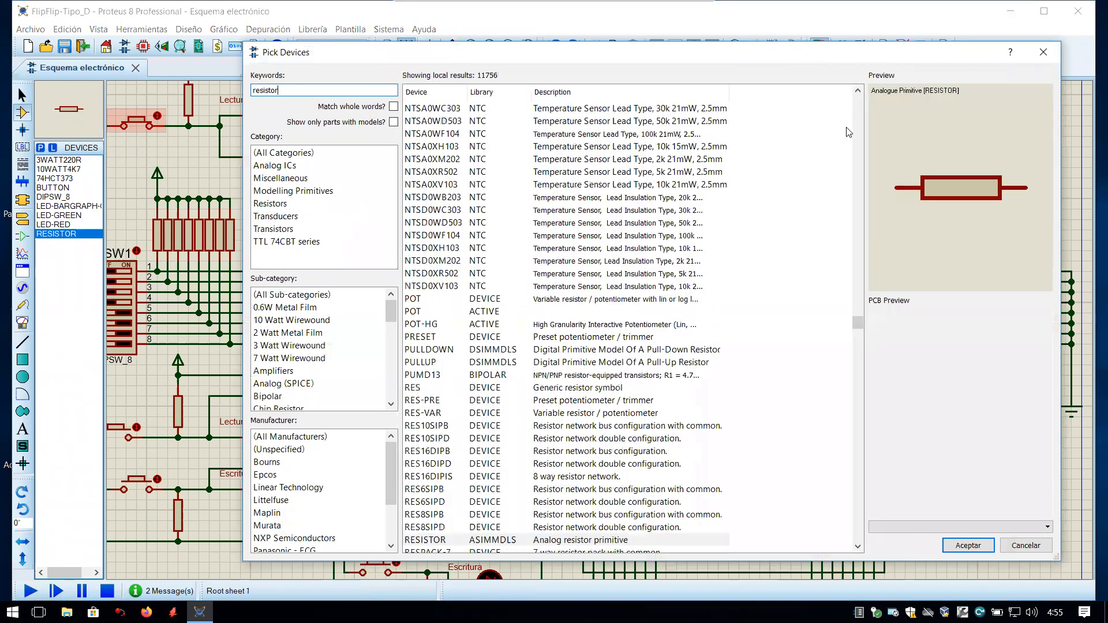
drag(856, 315, 853, 90)
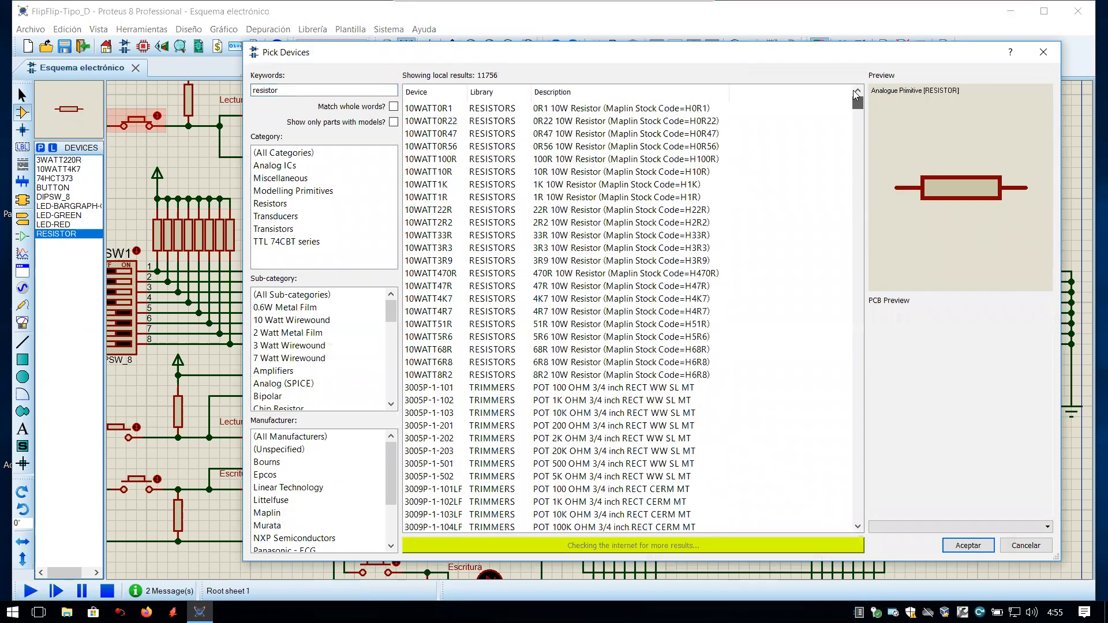
click(536, 374)
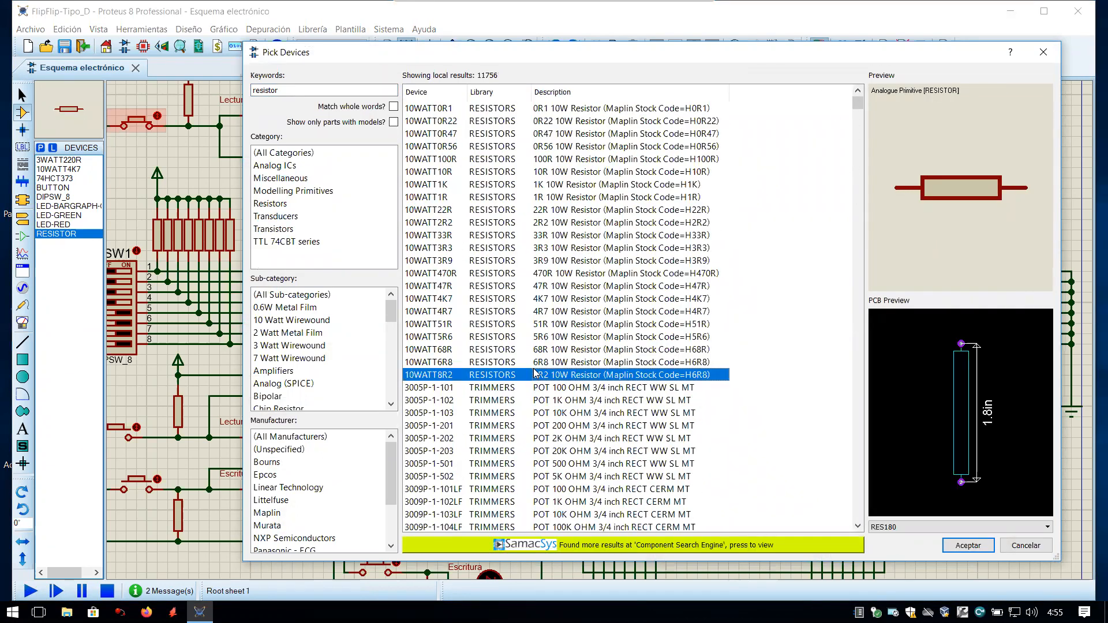
scroll(536, 374, down, 11)
scroll(536, 374, down, 20)
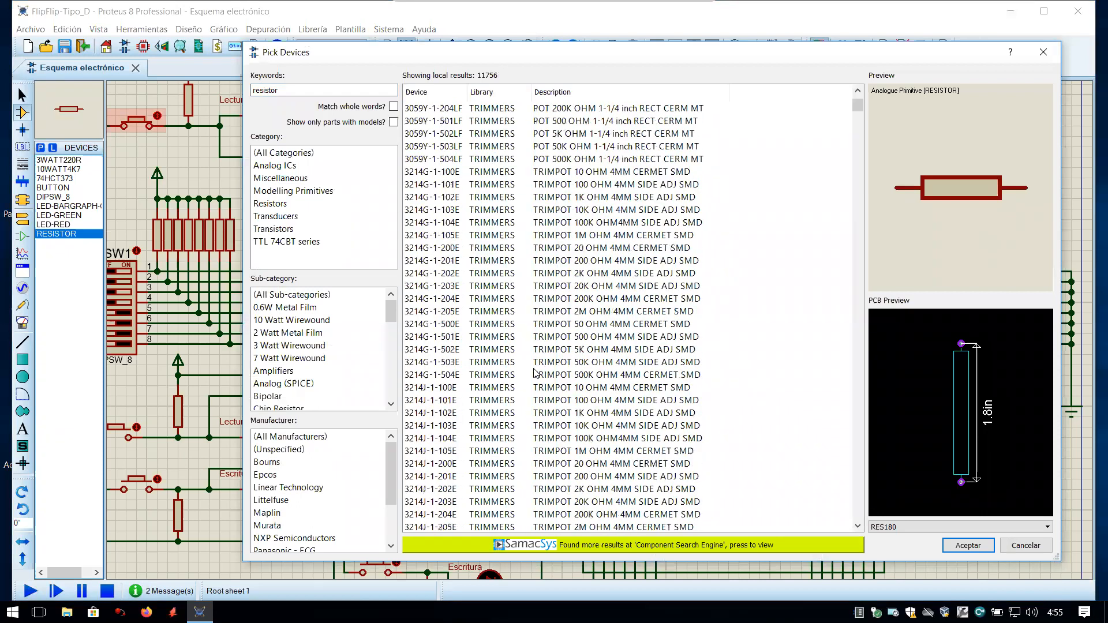
scroll(534, 374, down, 20)
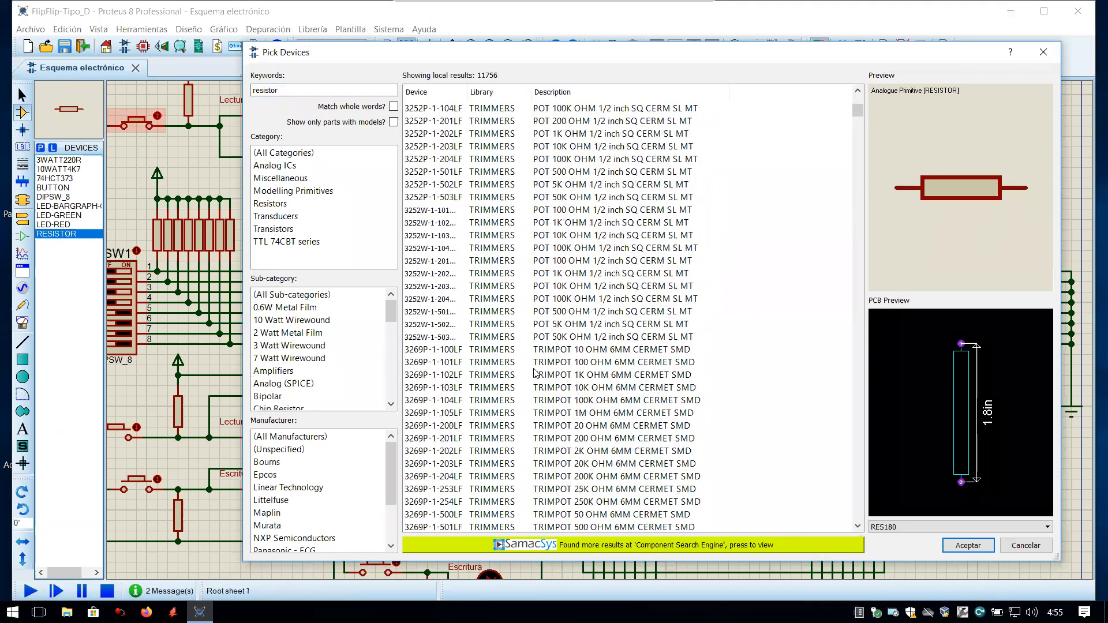
scroll(534, 373, down, 11)
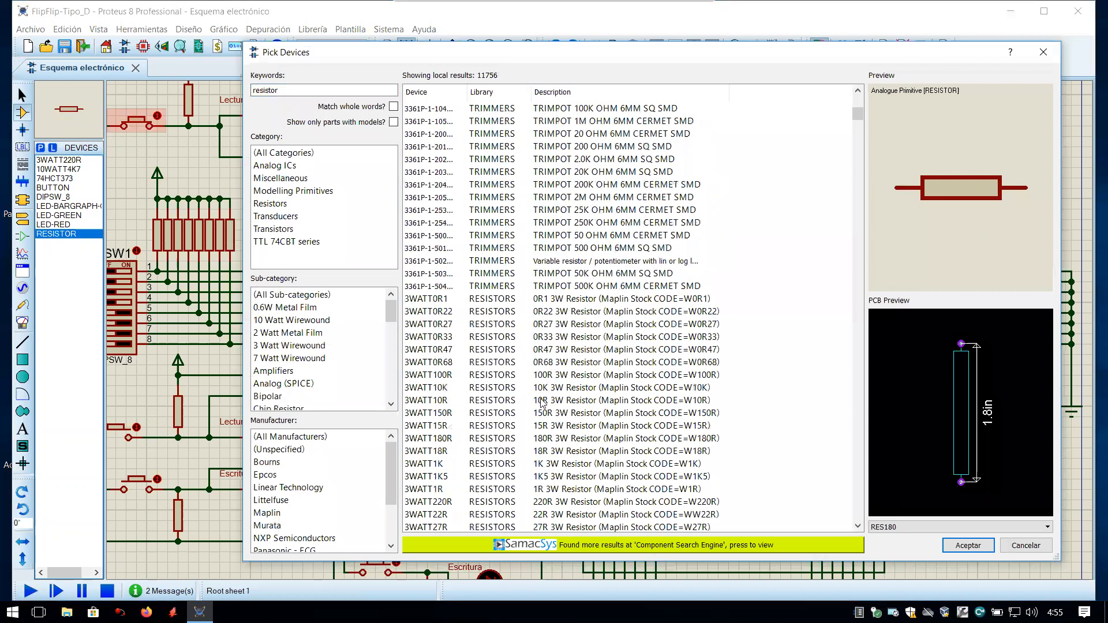
click(547, 304)
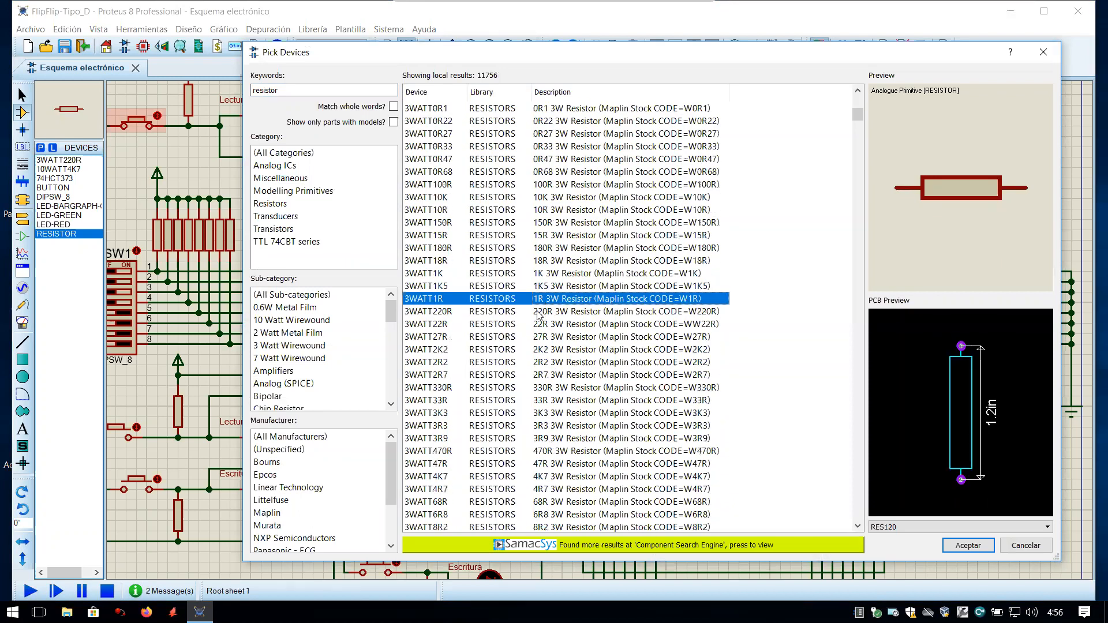
click(538, 312)
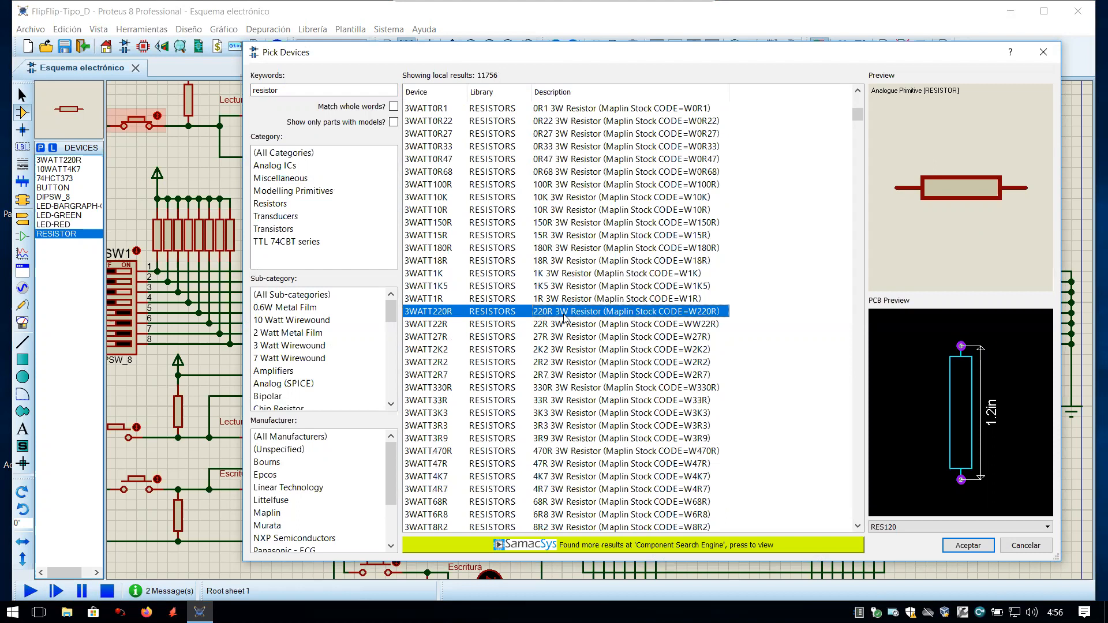
click(968, 543)
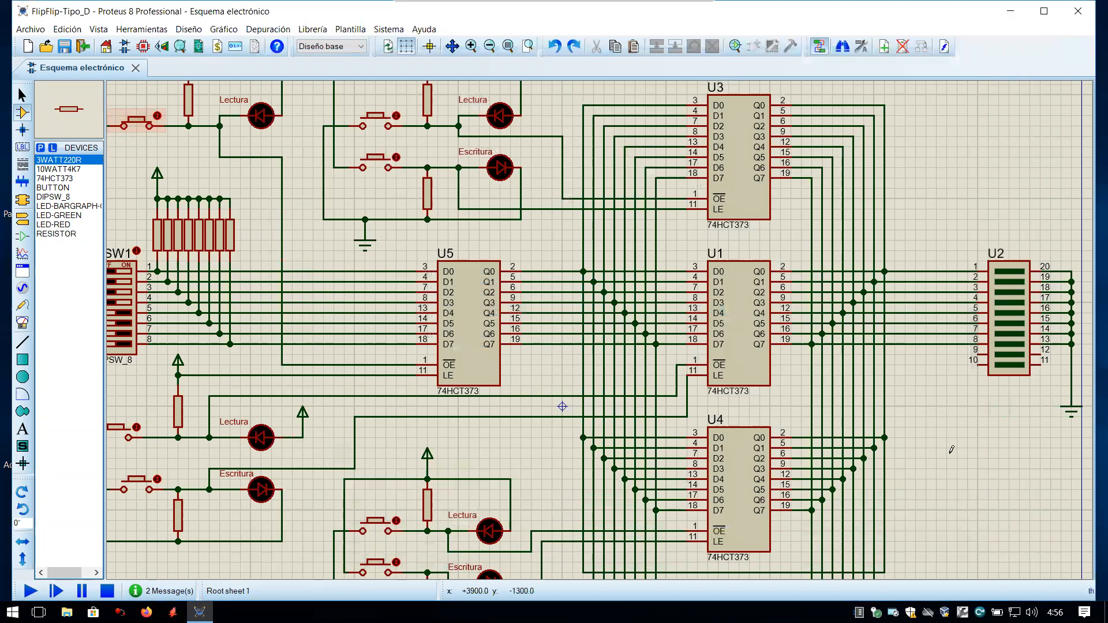
click(952, 215)
click(921, 230)
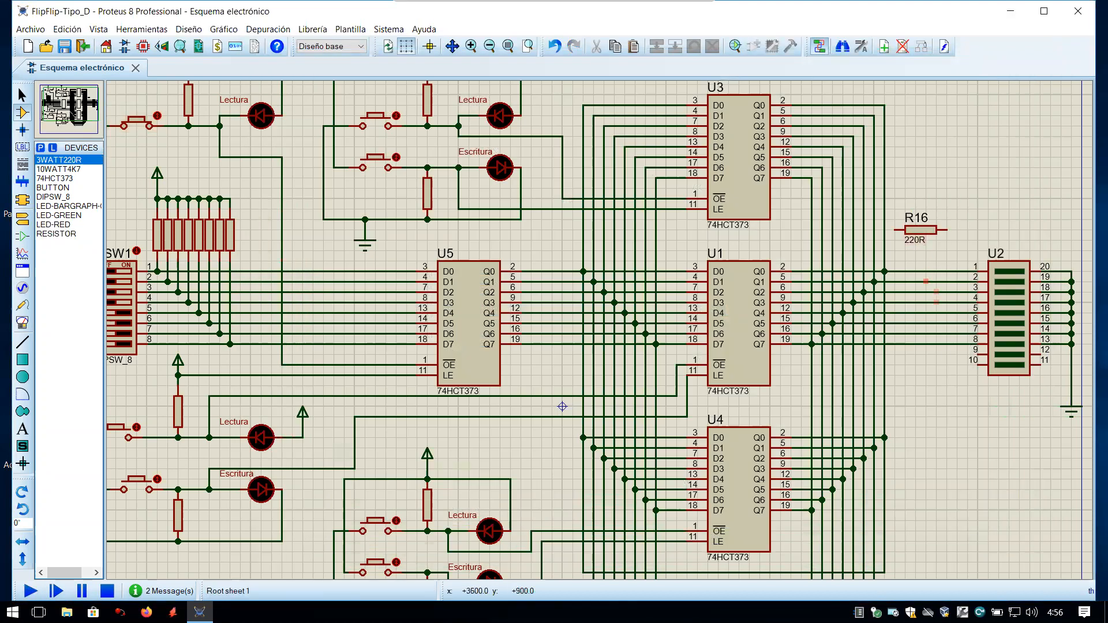
Step: Delete the wires connecting the latch output bus to pins 1 through 4 of bargraph U2
right_click(936, 265)
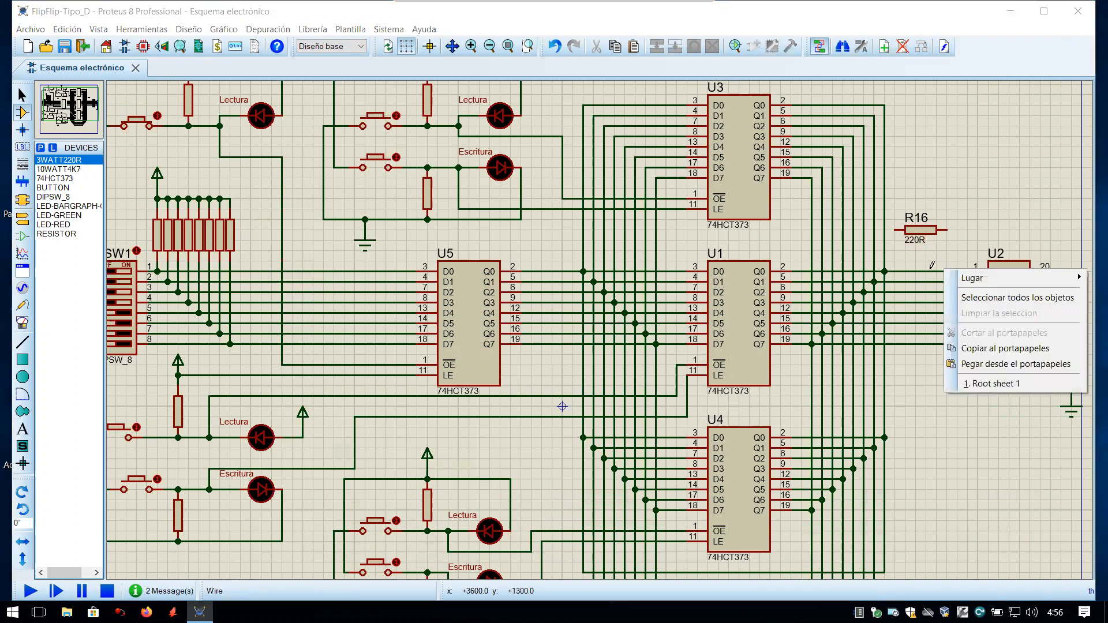
key(Escape)
right_click(924, 269)
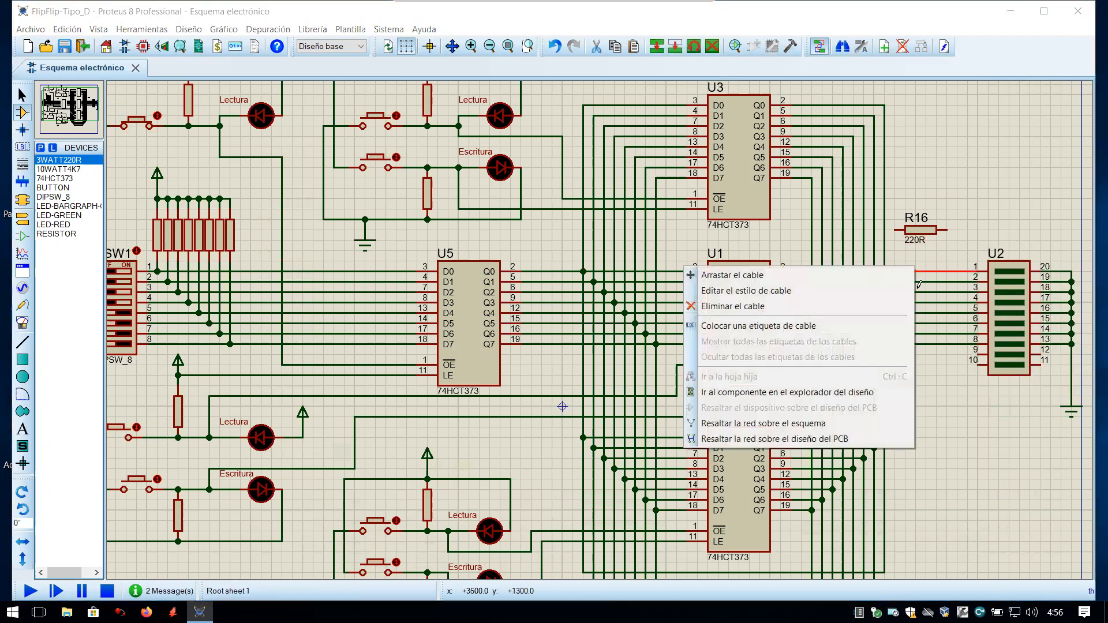
click(882, 305)
right_click(907, 282)
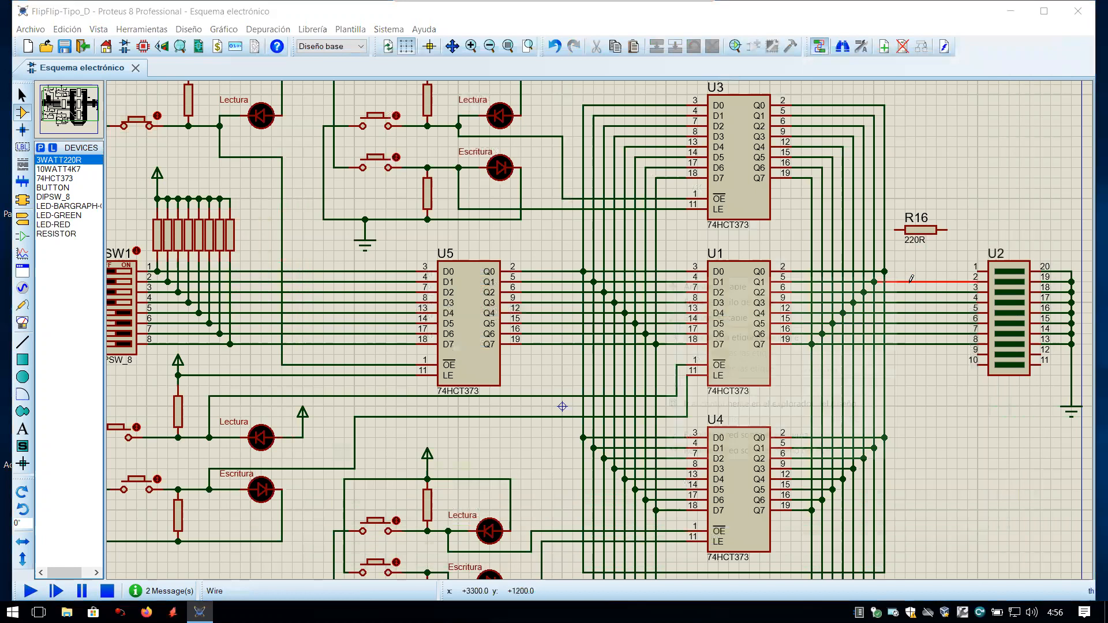
click(875, 317)
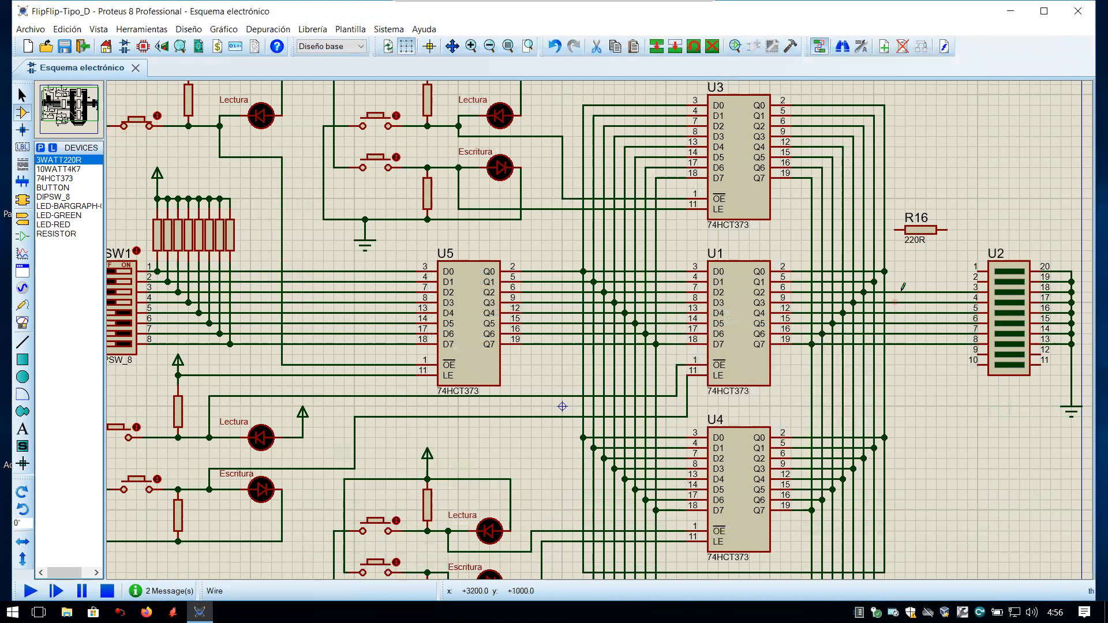
right_click(905, 291)
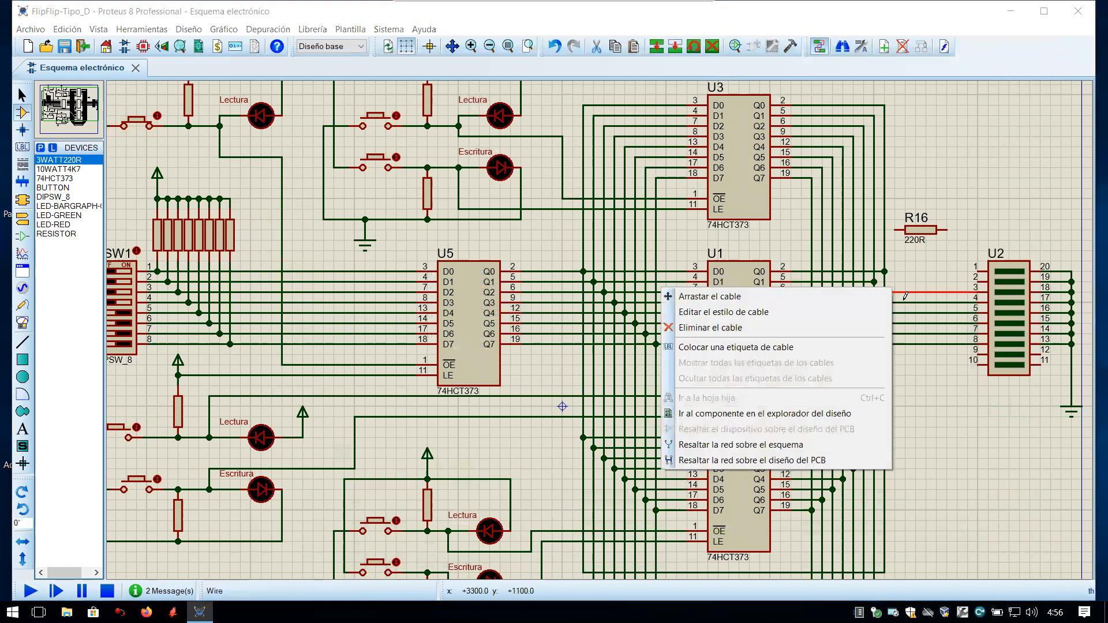
click(866, 328)
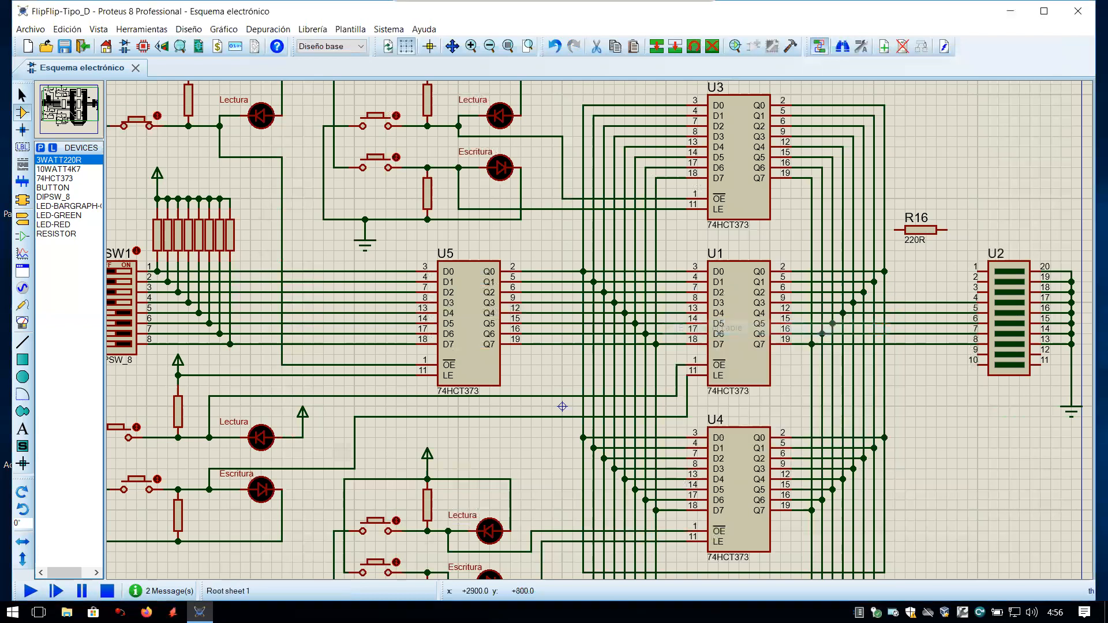
right_click(900, 300)
click(852, 336)
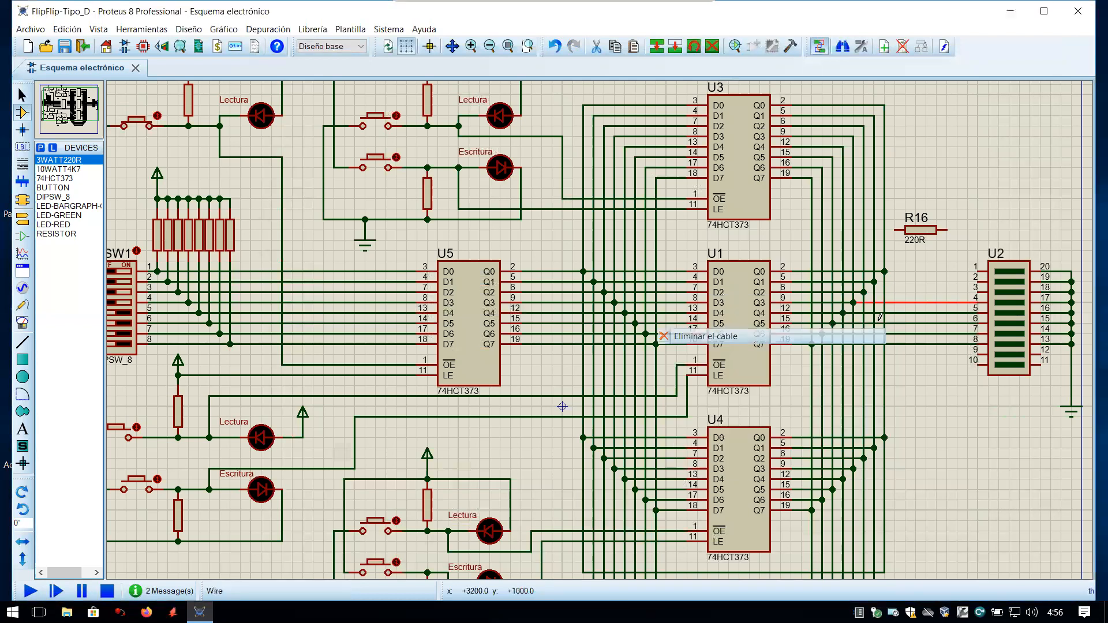
Step: Delete the wires connecting the latch output bus to pins 5 through 8 of bargraph U2
right_click(924, 312)
click(866, 344)
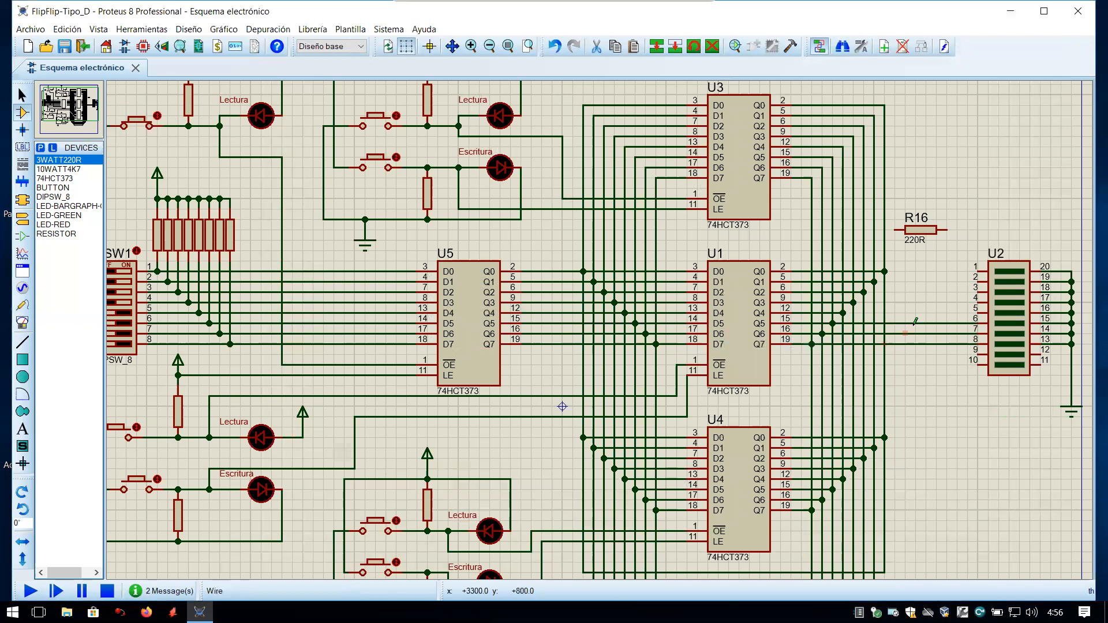
right_click(917, 322)
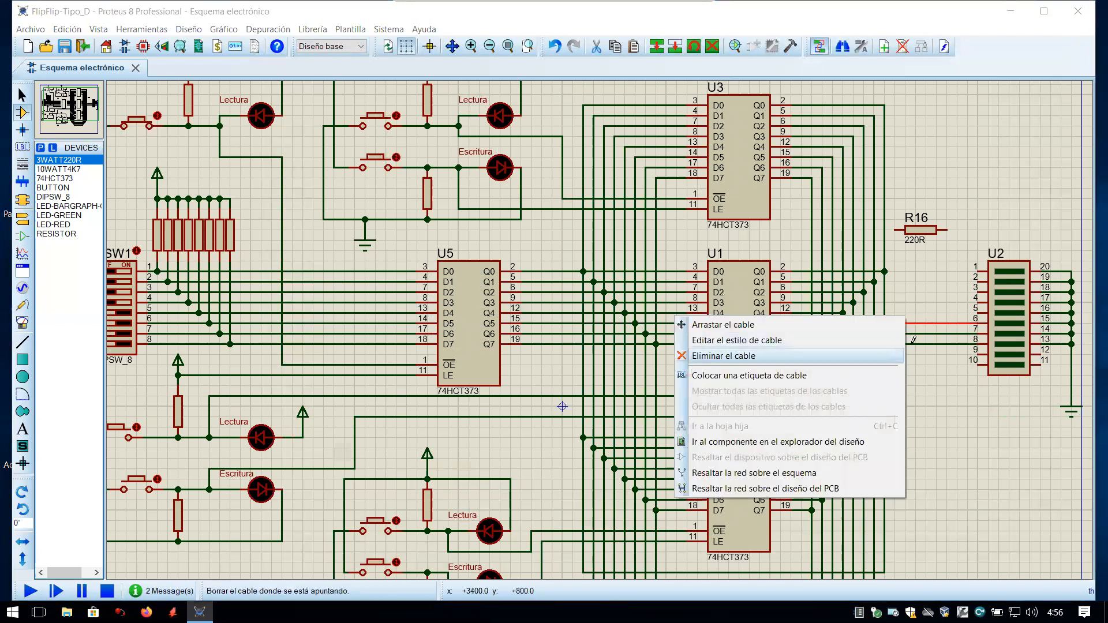
click(854, 356)
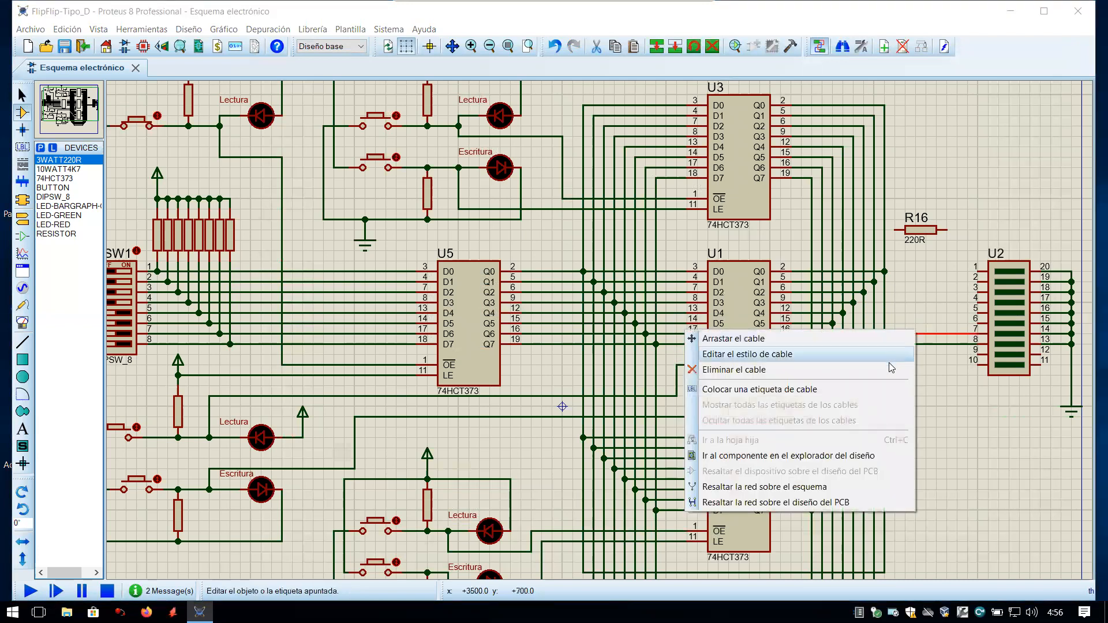
click(893, 369)
right_click(923, 344)
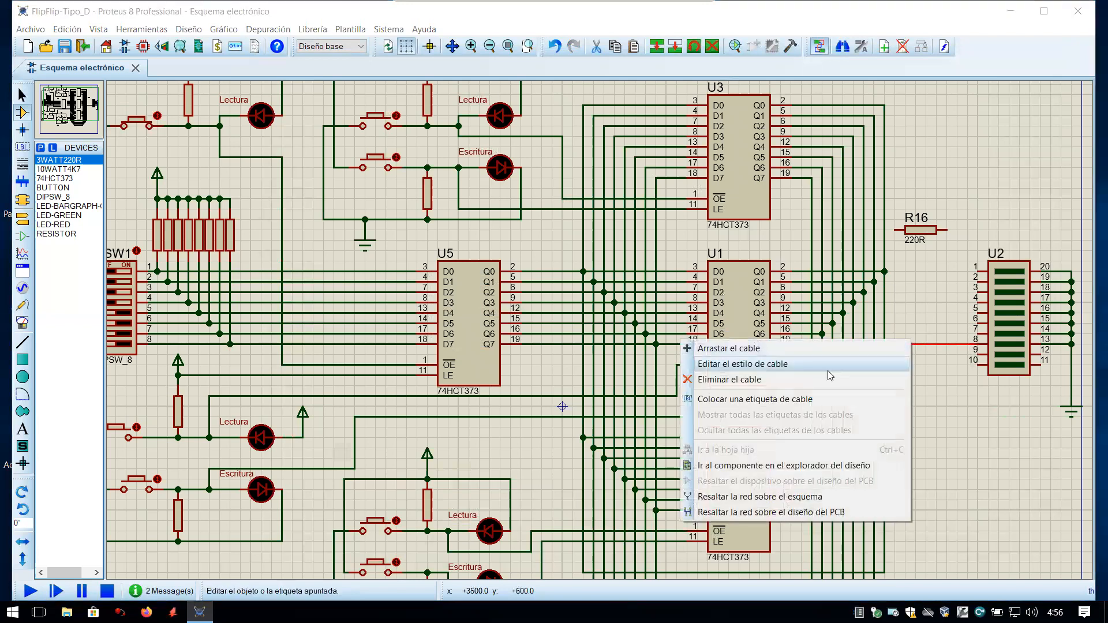
click(830, 383)
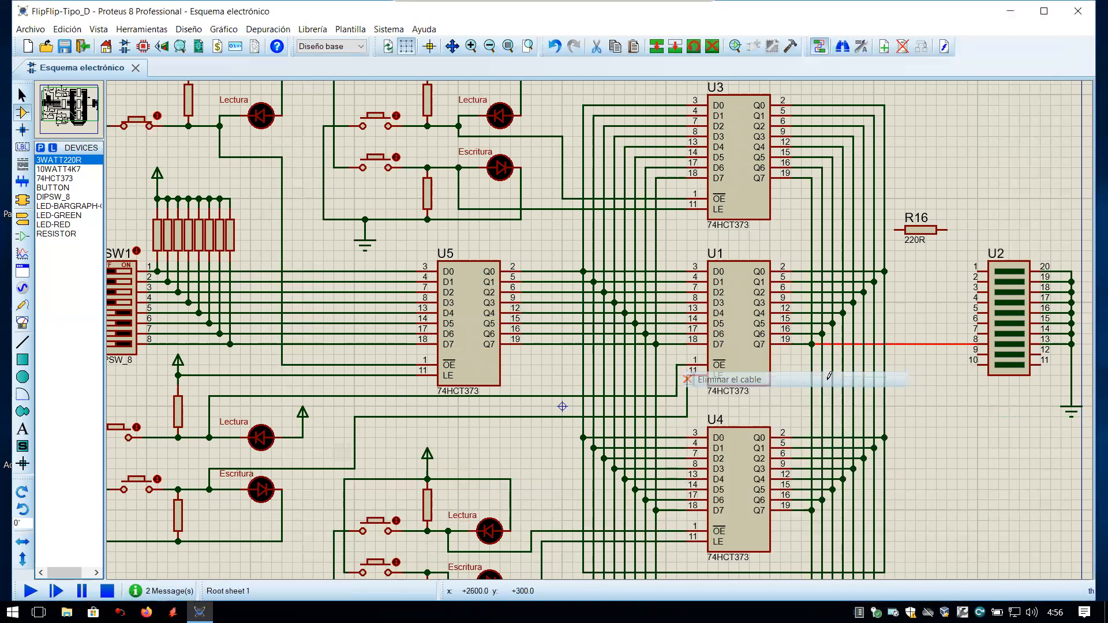
Step: Hide the reference and the resistance value of the 220-ohm resistor R16
double_click(923, 235)
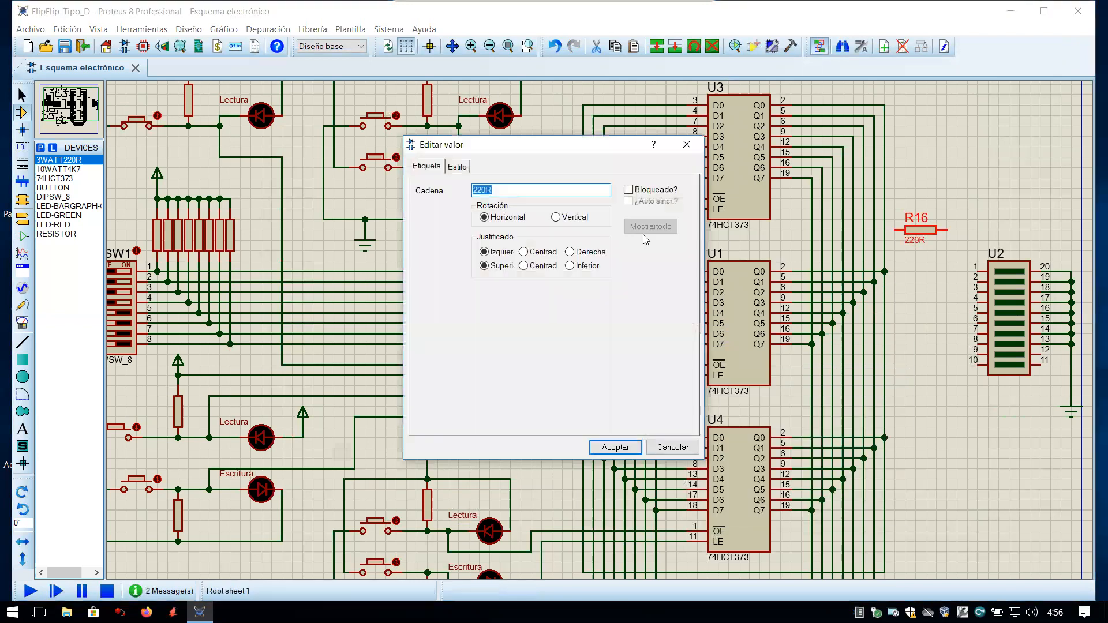
click(673, 447)
double_click(925, 236)
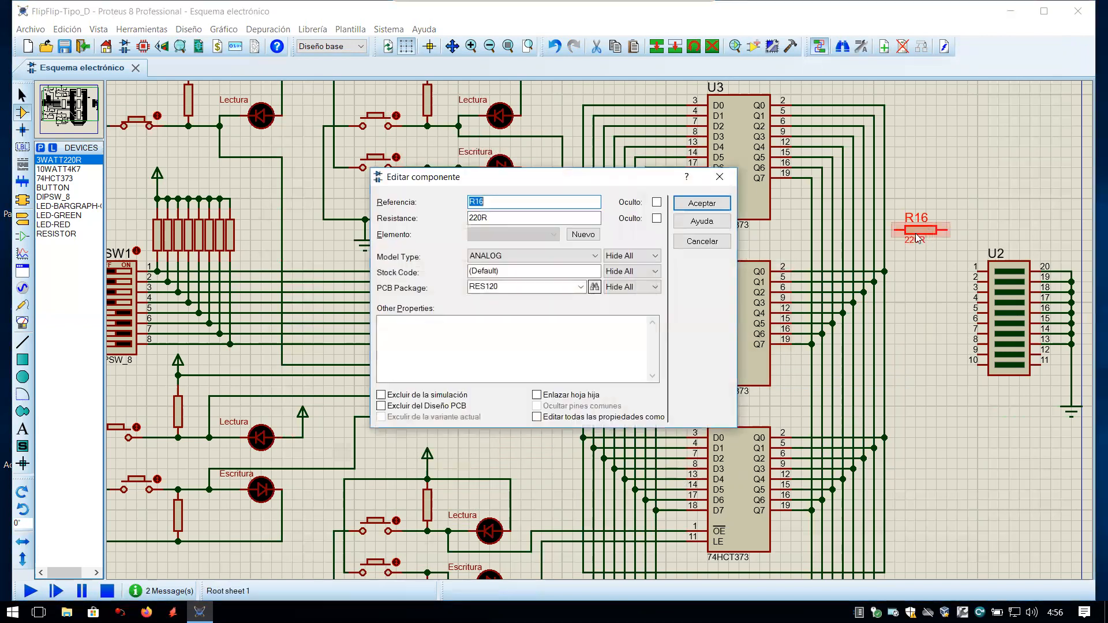
click(657, 202)
click(657, 219)
click(701, 204)
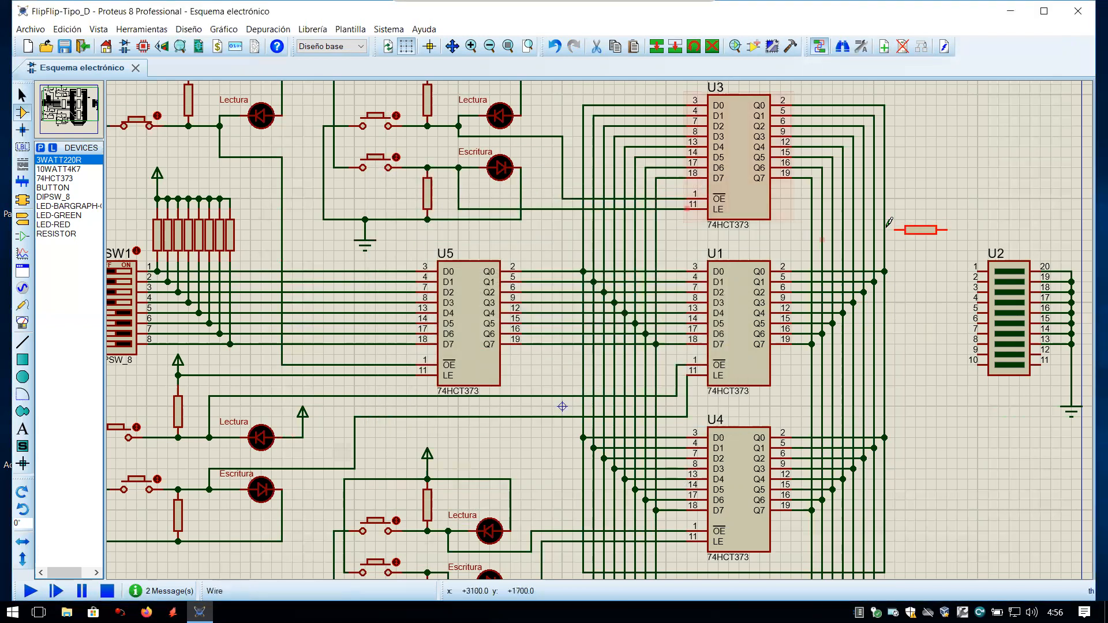
Step: Move the resistor into line with pin 1 of bargraph U2, then cut it to the clipboard and paste it back there
drag(921, 229, 931, 271)
right_click(931, 272)
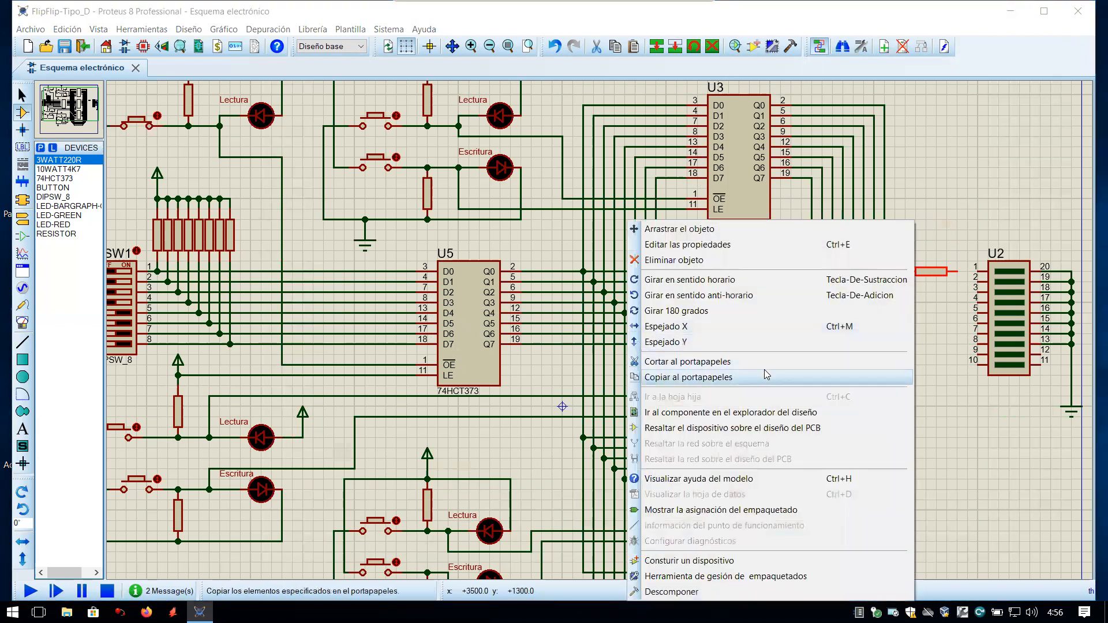
click(765, 375)
right_click(943, 297)
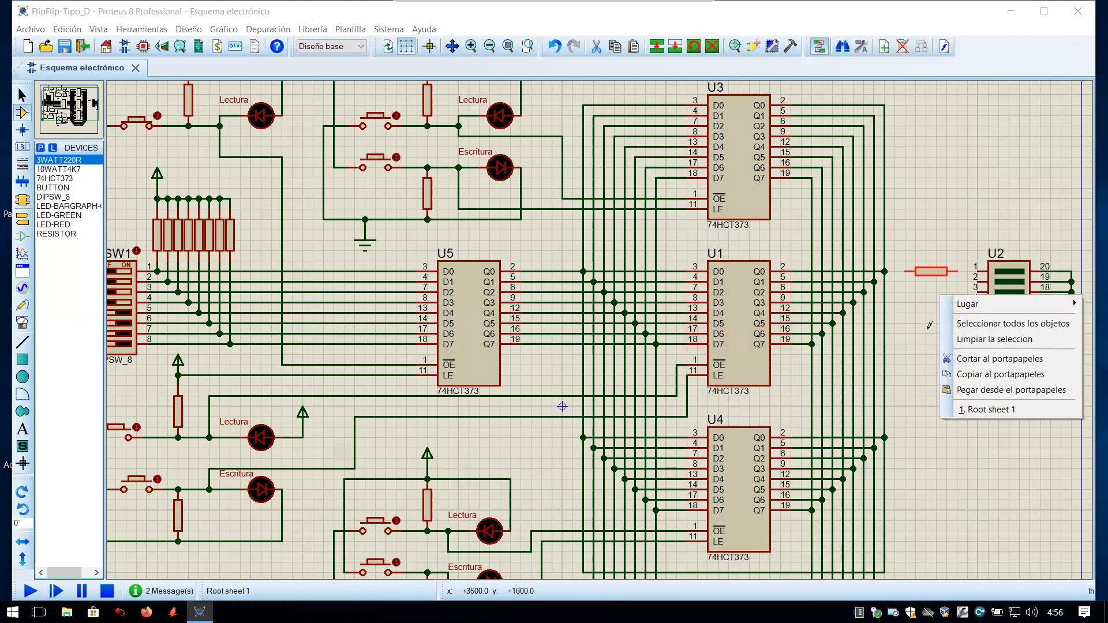
click(958, 358)
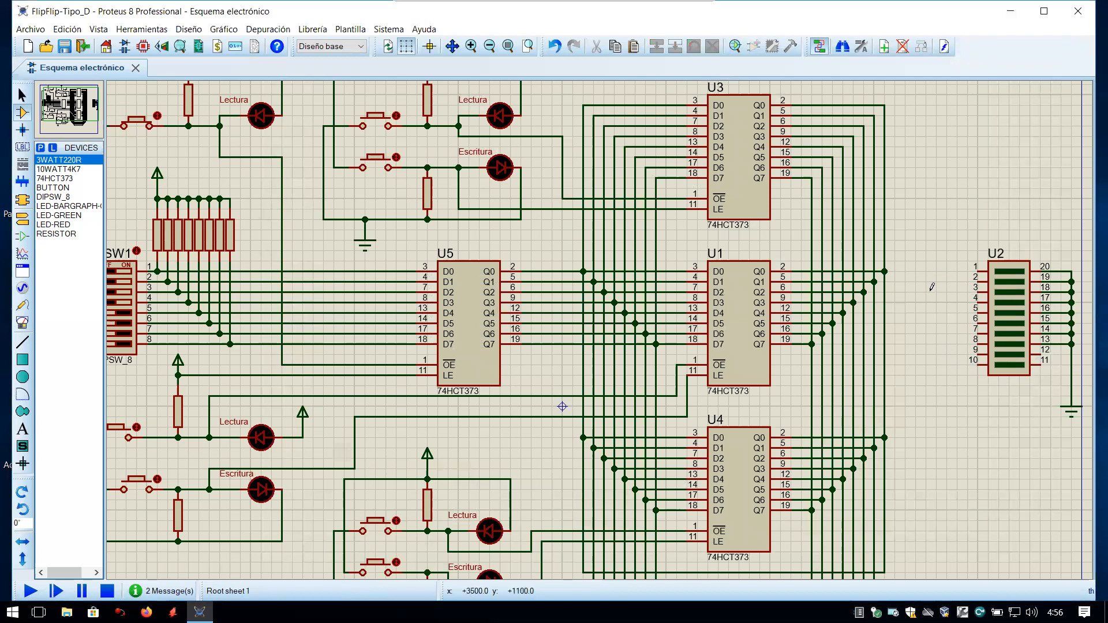
right_click(931, 287)
click(969, 380)
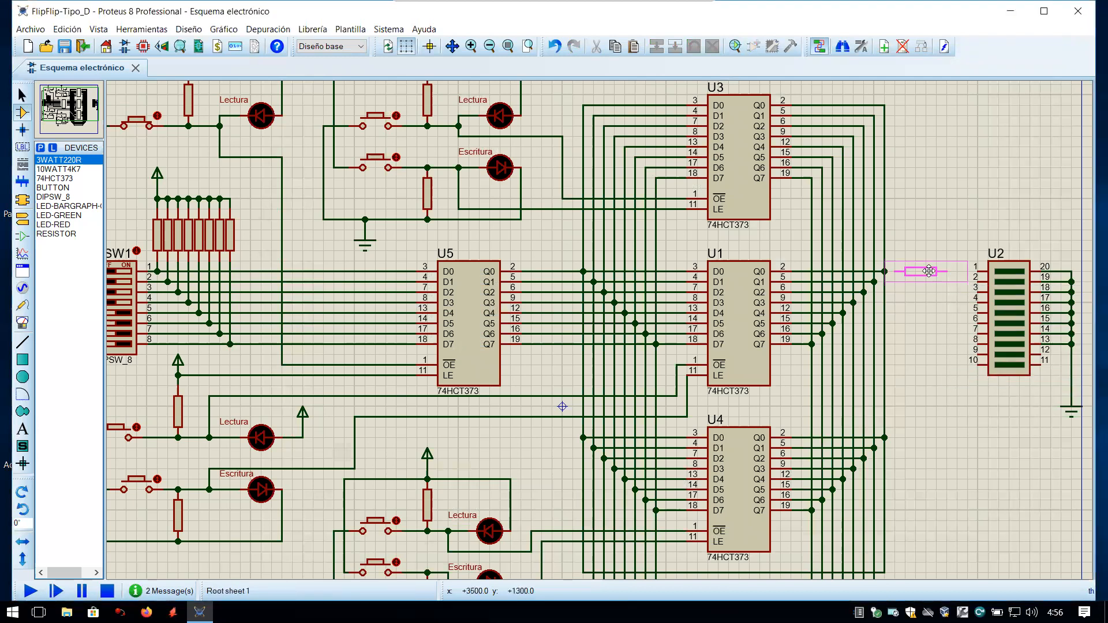
click(931, 271)
Step: Paste a second resistor in line with pin 2 of U2 and copy the pair onto the rows of pins 3 and 4
right_click(942, 297)
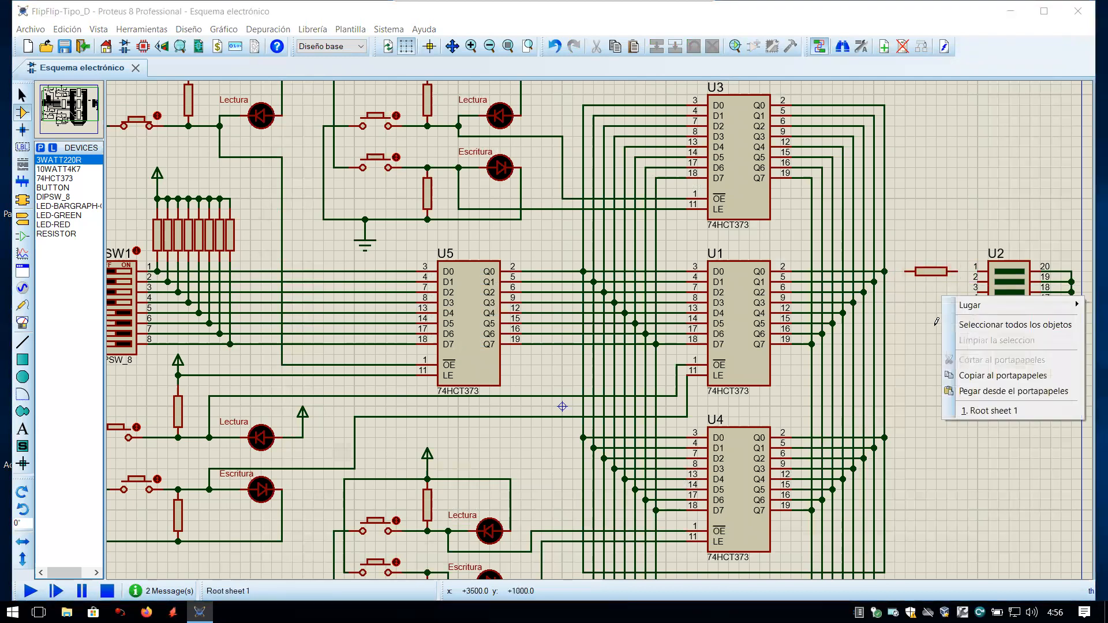
click(970, 391)
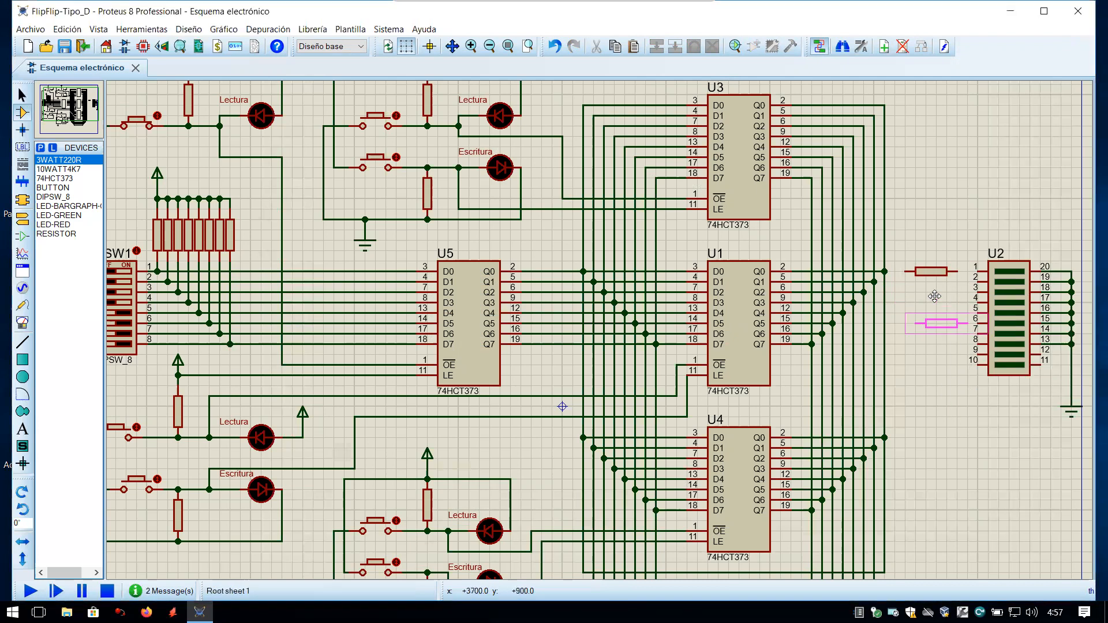
click(941, 279)
drag(895, 251, 957, 305)
right_click(934, 279)
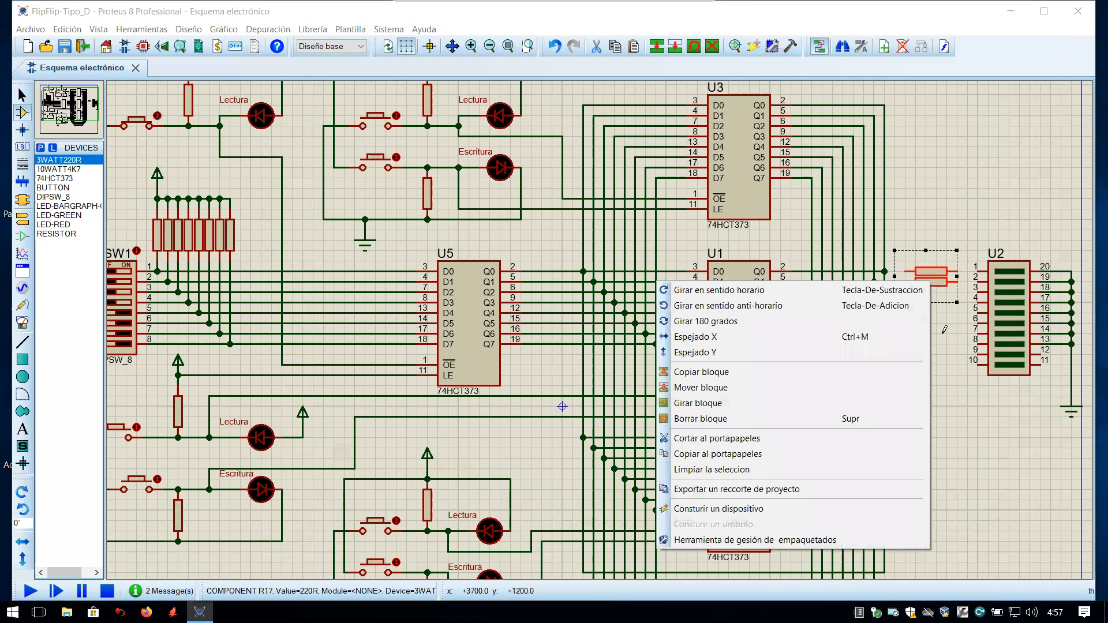
click(858, 462)
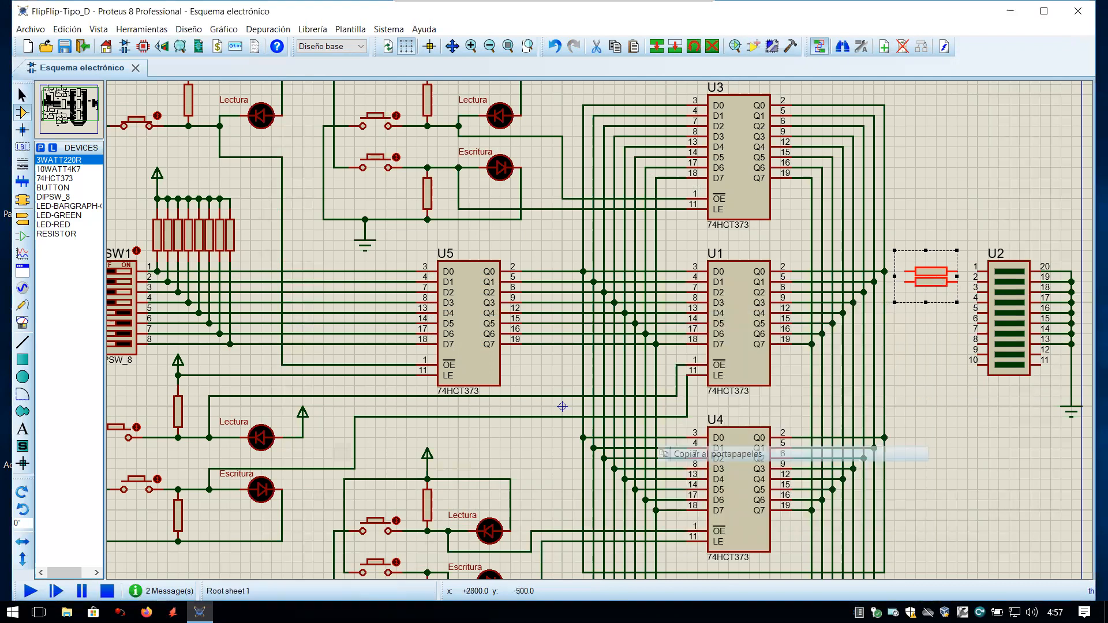
right_click(915, 324)
click(860, 421)
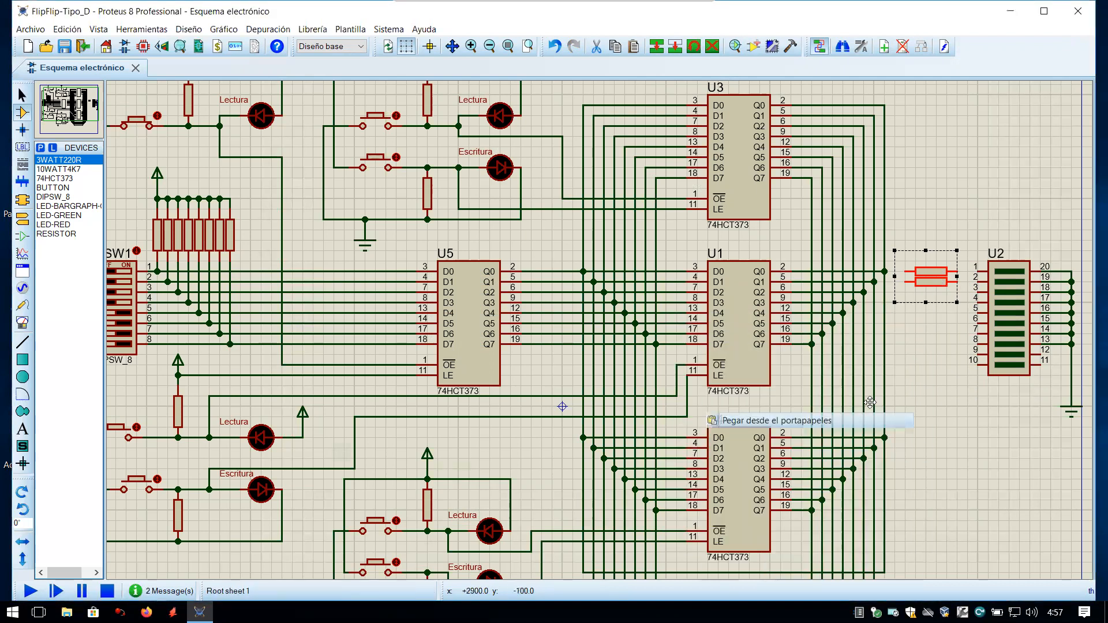
click(931, 295)
Step: Copy the block of four resistors and paste it directly below, in line with pins 5 through 8 of U2
drag(908, 252, 958, 314)
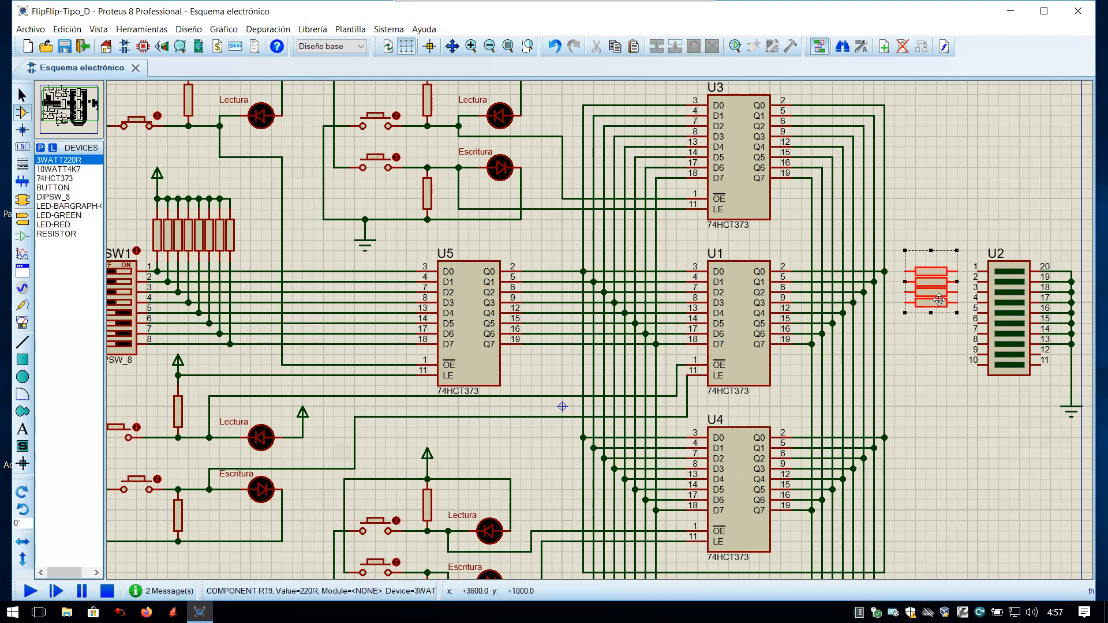
right_click(928, 296)
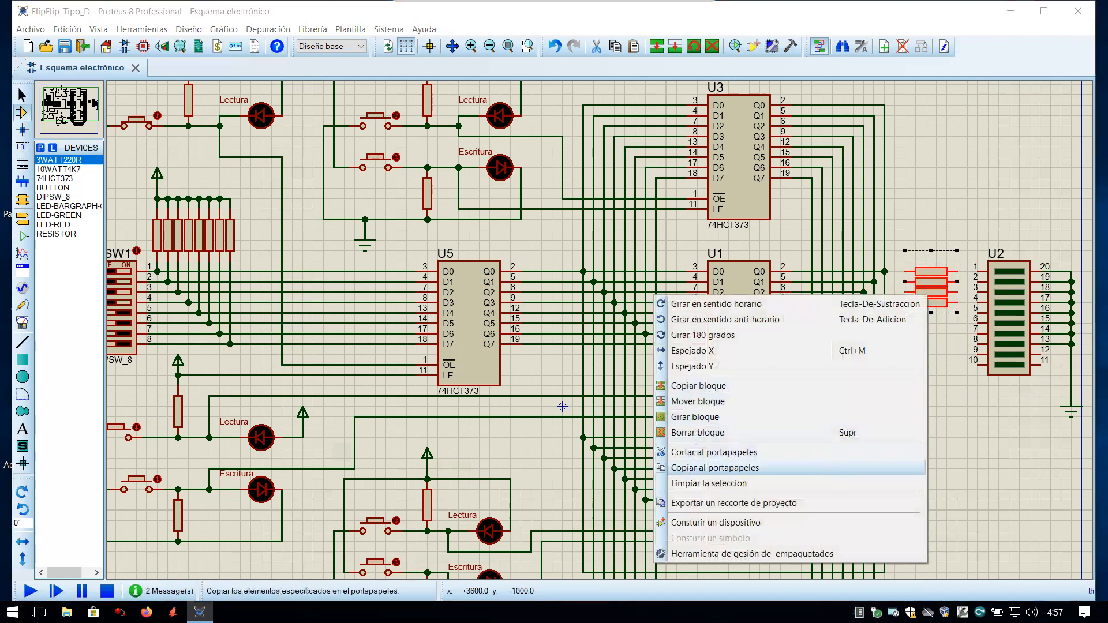
click(825, 469)
click(935, 351)
right_click(929, 417)
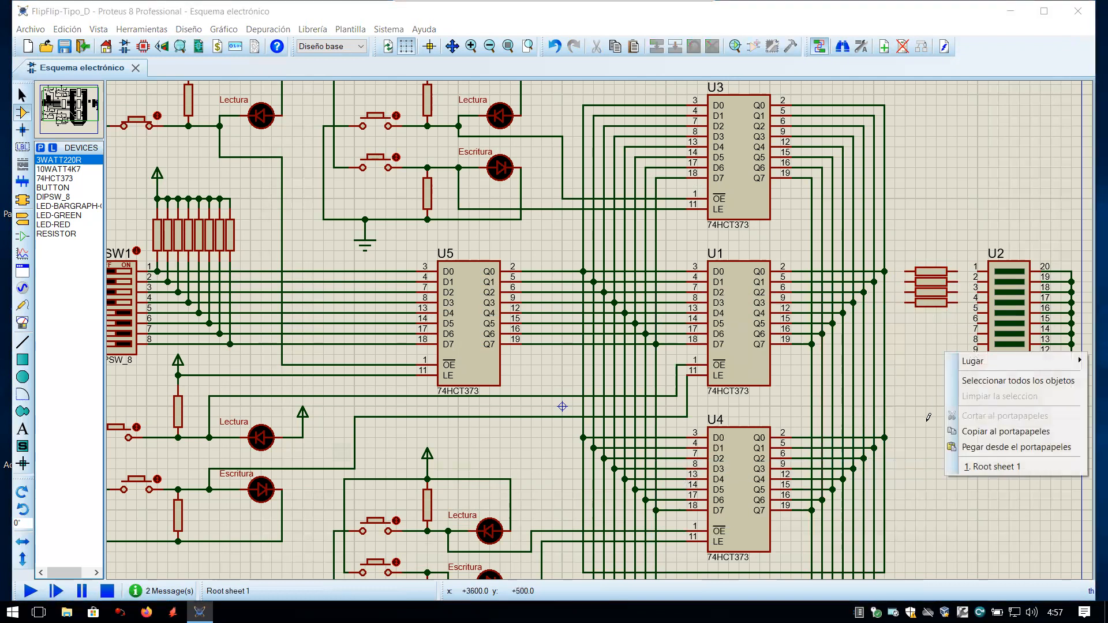
click(982, 448)
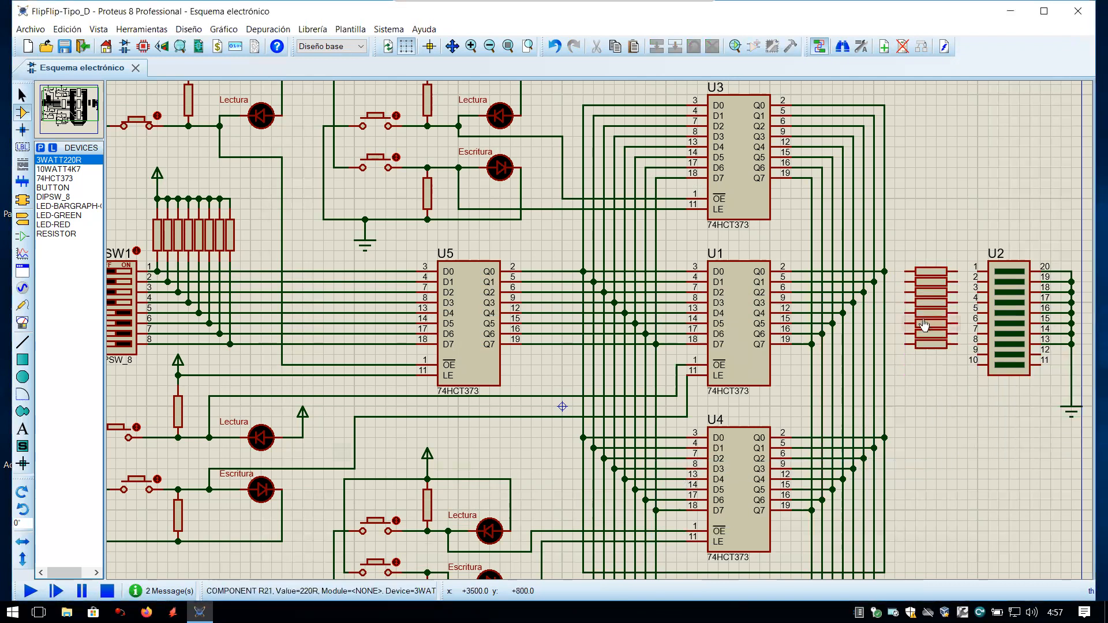
Step: Wire the eight resistors between latch output bus lines Q0 to Q7 and pins 1 through 8 of bargraph U2
click(906, 270)
click(905, 271)
click(885, 272)
click(958, 271)
click(978, 271)
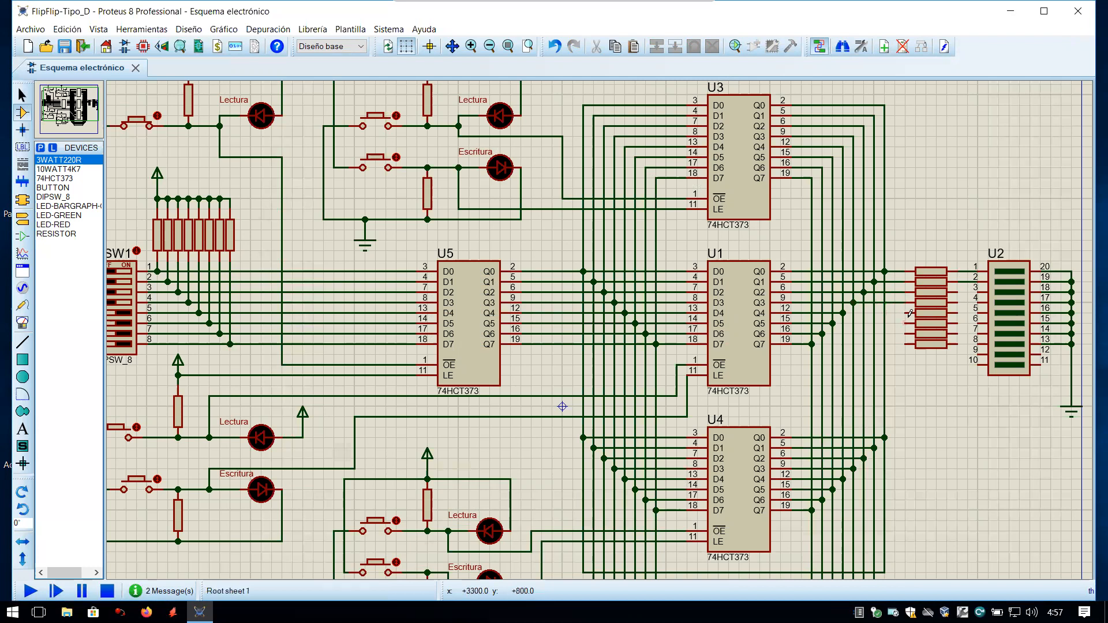
click(894, 311)
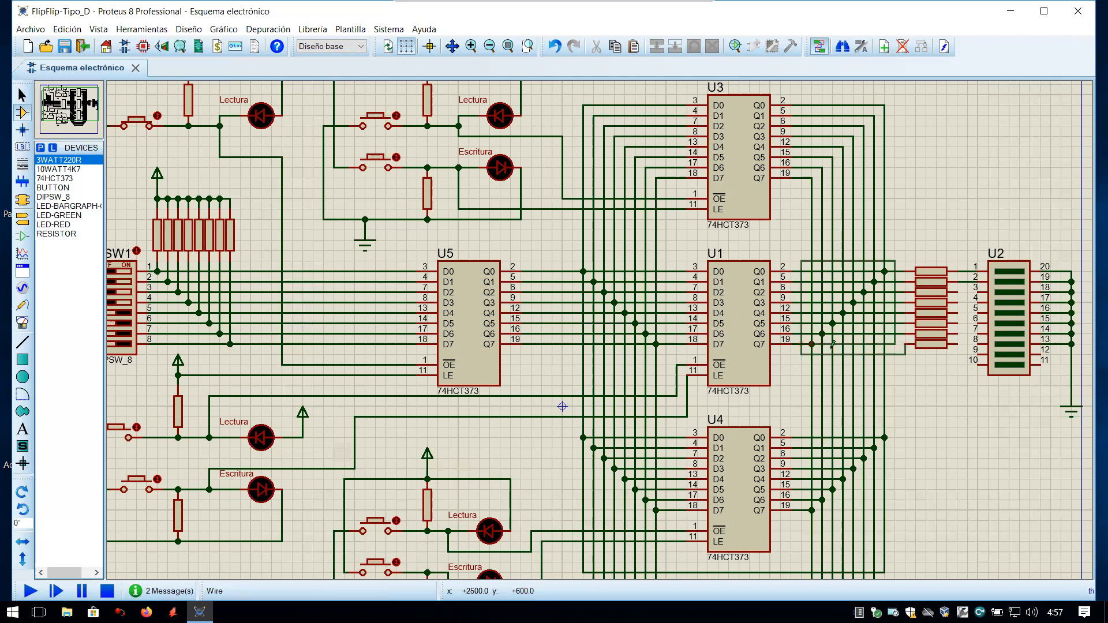
click(812, 343)
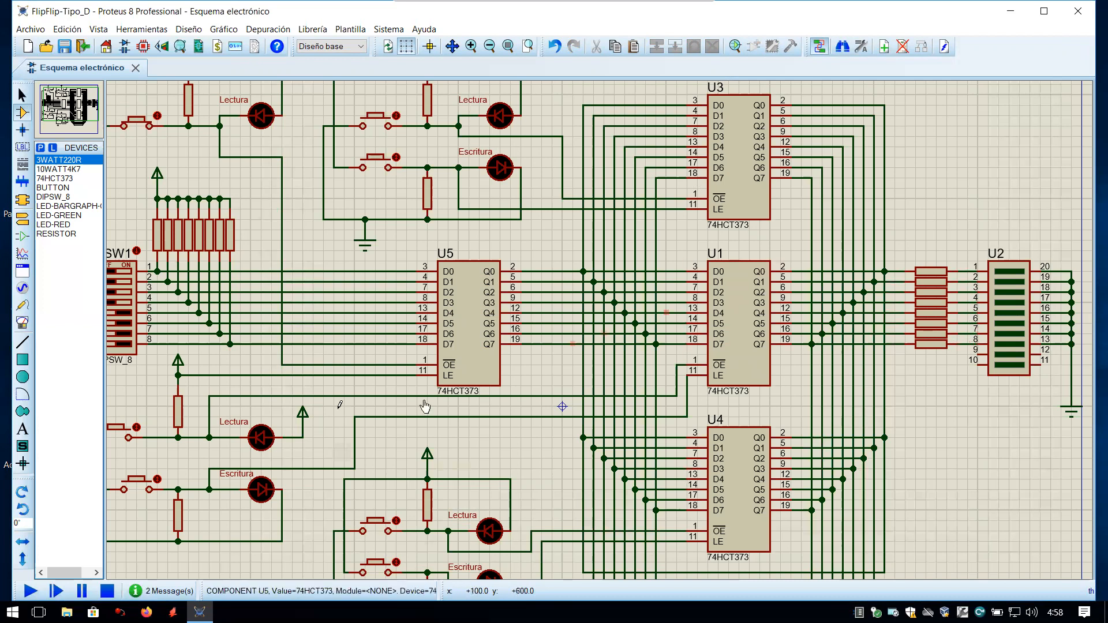
Step: Start the simulation, turn off switches 3 and 4 of SW1, and write the data into latch U3
click(37, 589)
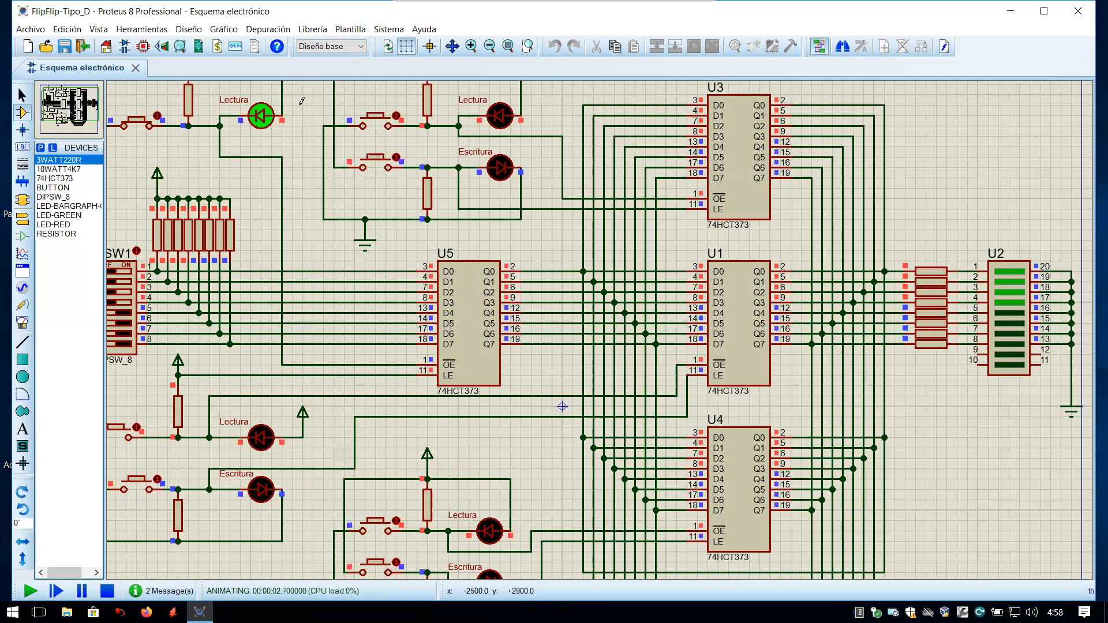
click(122, 291)
click(120, 305)
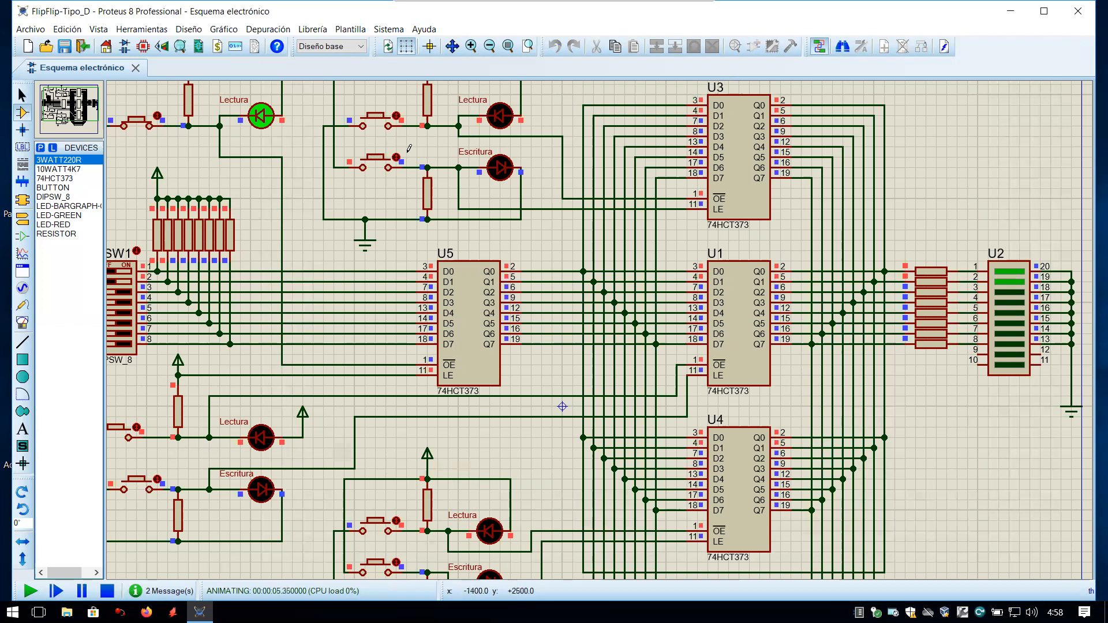
click(373, 163)
Step: Turn switches 3 and 4 of SW1 back on and write the data into latch U1
click(123, 293)
click(122, 301)
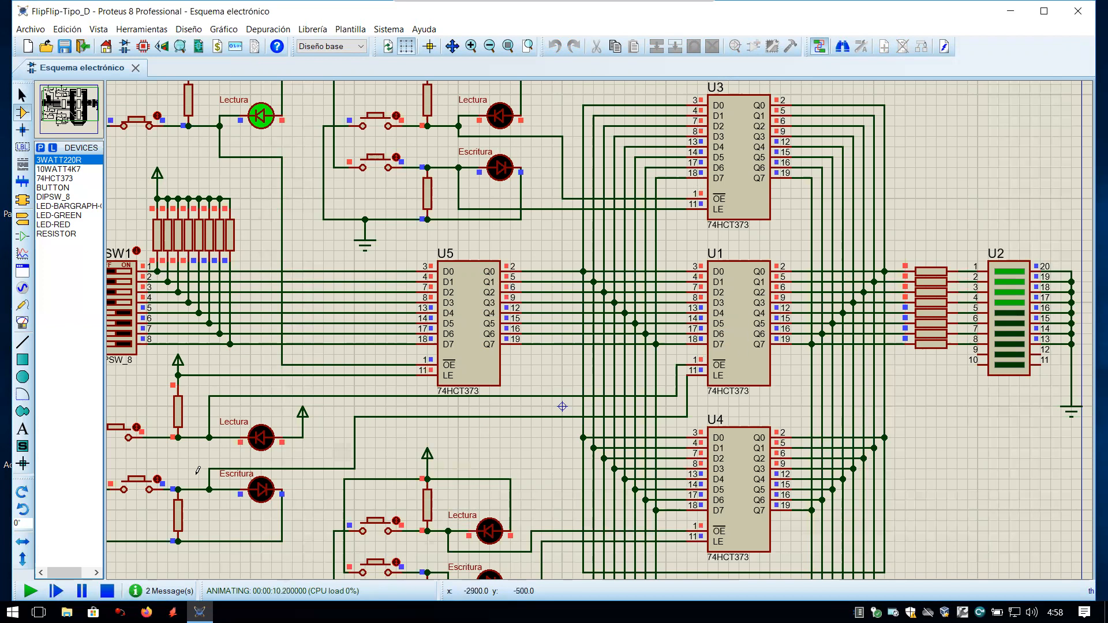
click(144, 484)
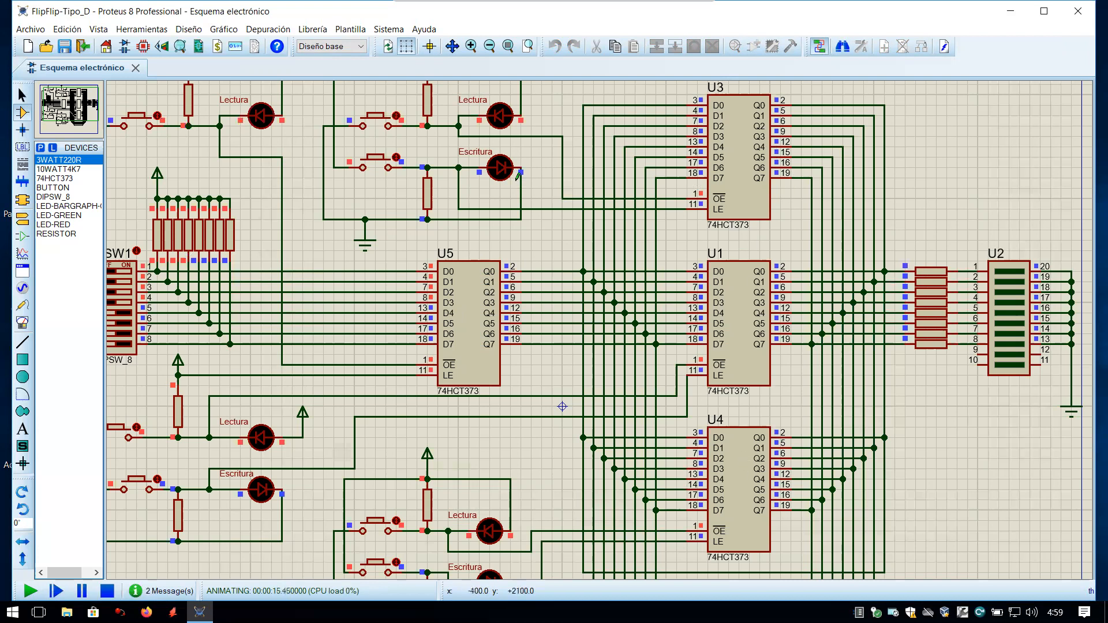
Step: Read the stored data of latches U3, U1 and U4 one after another on bargraph U2
click(382, 123)
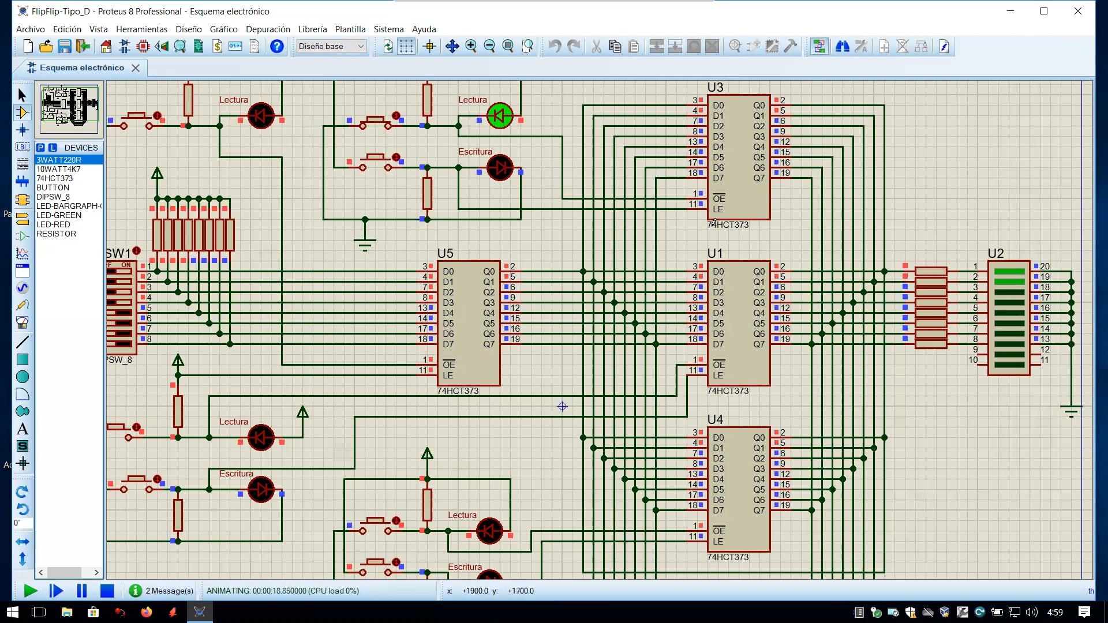
click(384, 122)
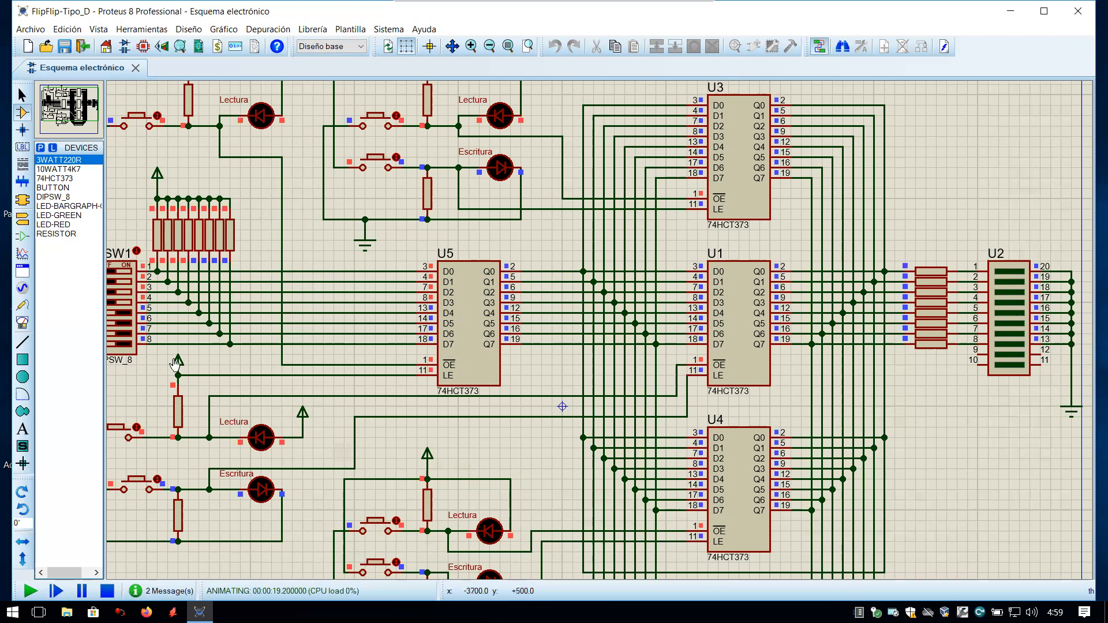
click(127, 431)
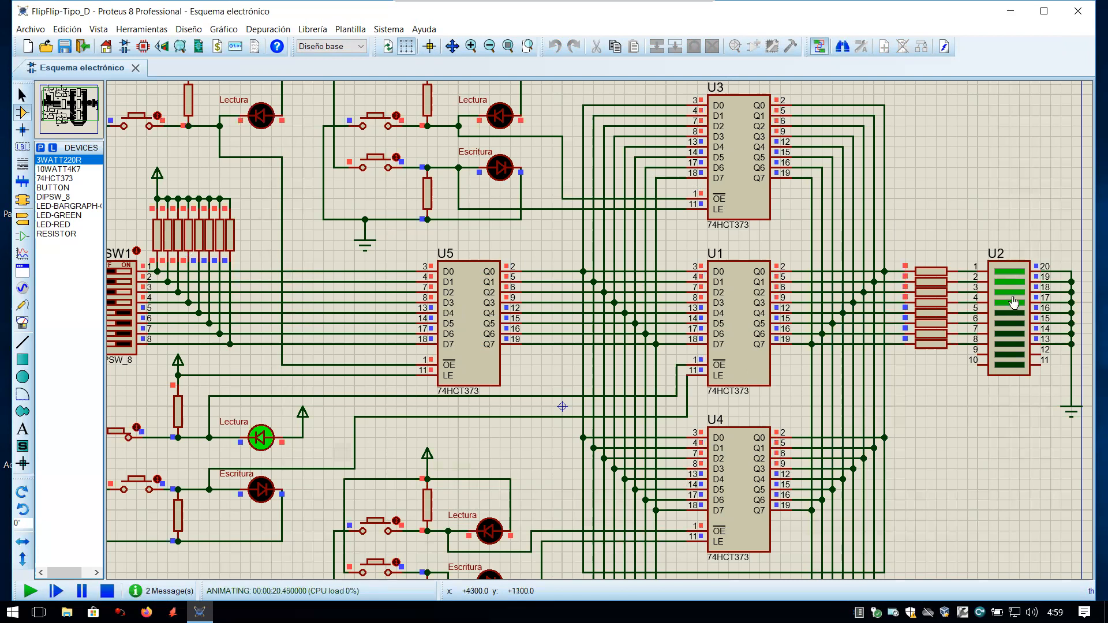
click(144, 430)
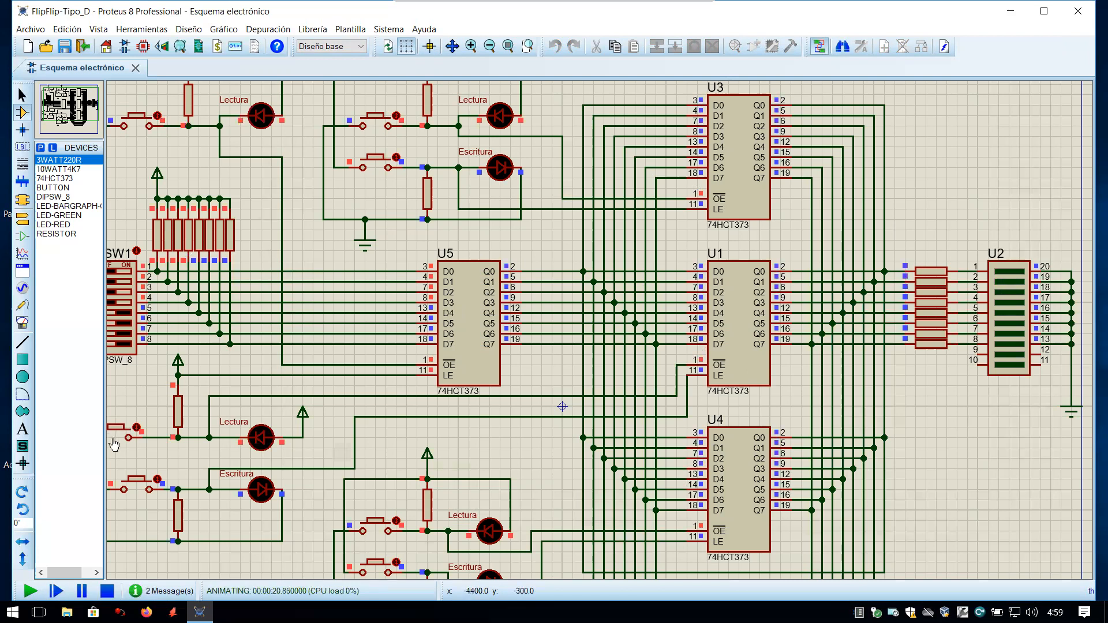
click(375, 521)
Step: Hold the read of latch U3 active while writing its data into latch U4, and release the read
click(397, 114)
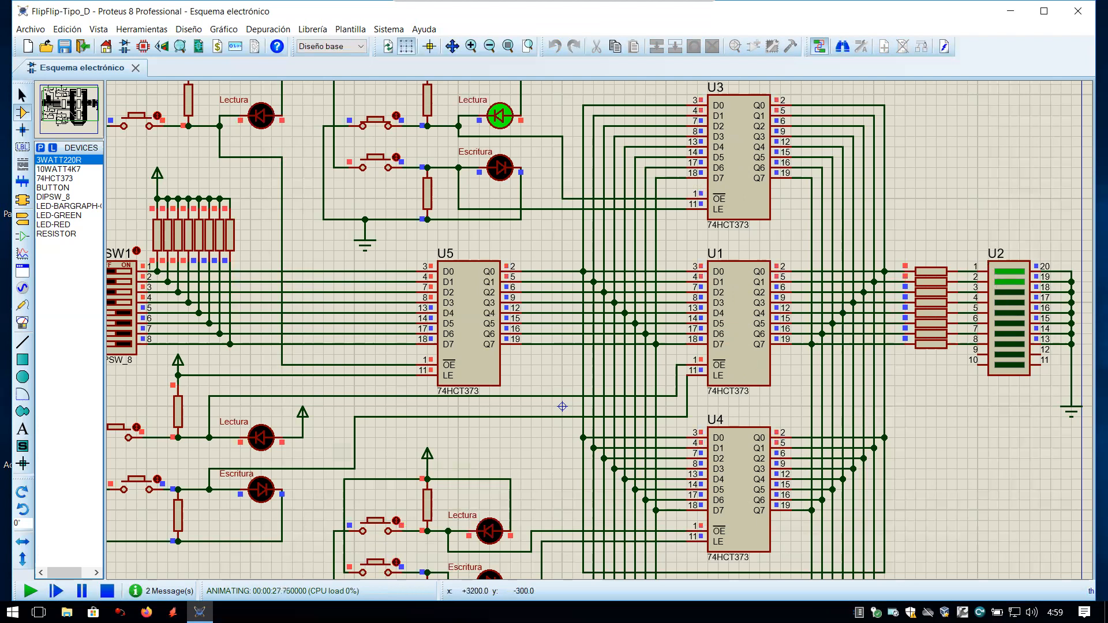
click(379, 569)
click(402, 111)
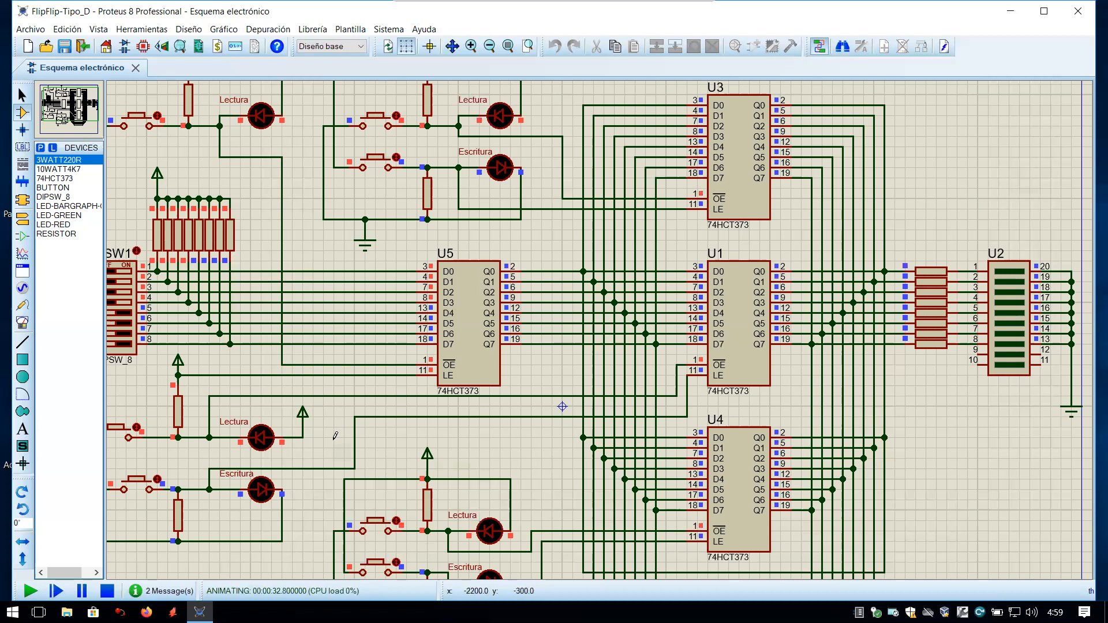
Step: Copy the data of latch U1 into latch U3 by holding U1's read active while pulsing U3's write
click(138, 425)
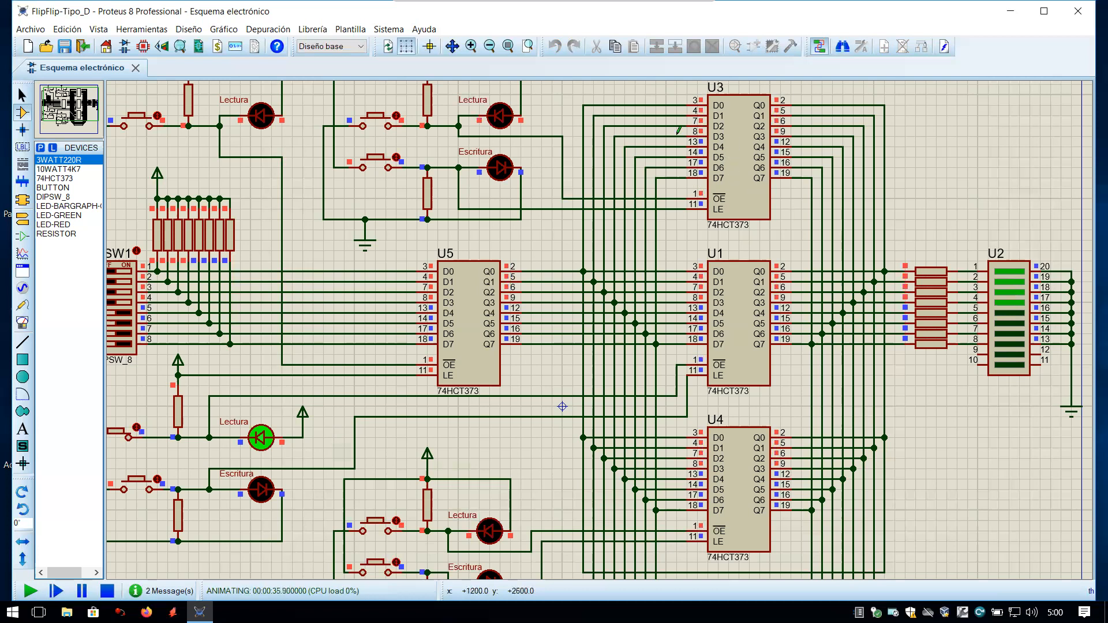
click(396, 155)
click(397, 155)
click(140, 428)
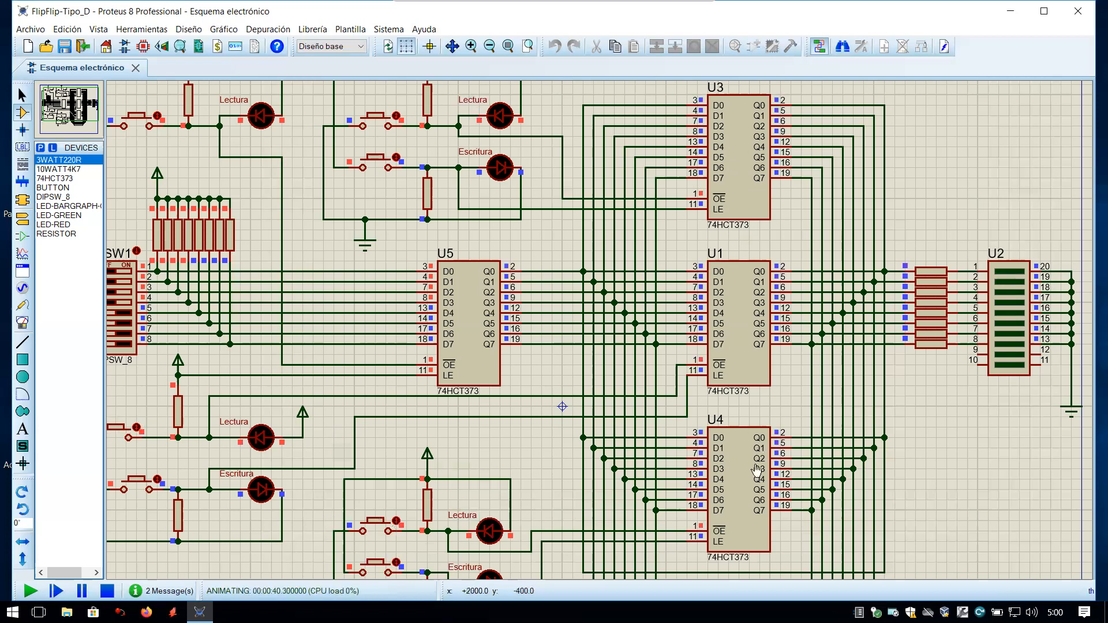
Step: Copy the data of latch U4 into latch U1 by holding U4's read active while pulsing U1's write
click(399, 516)
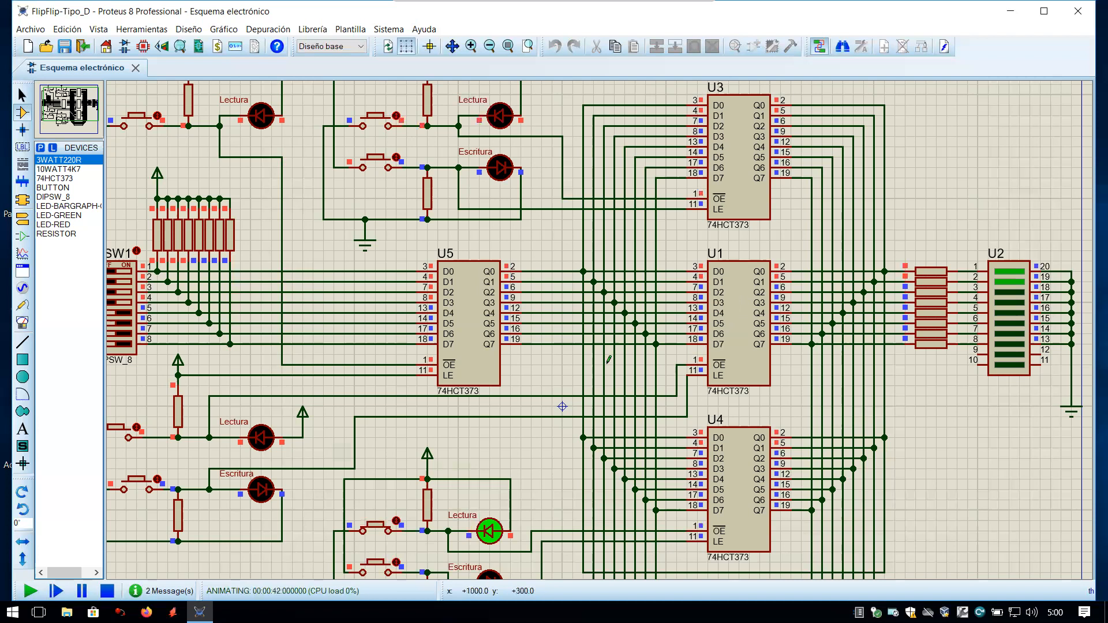
click(160, 478)
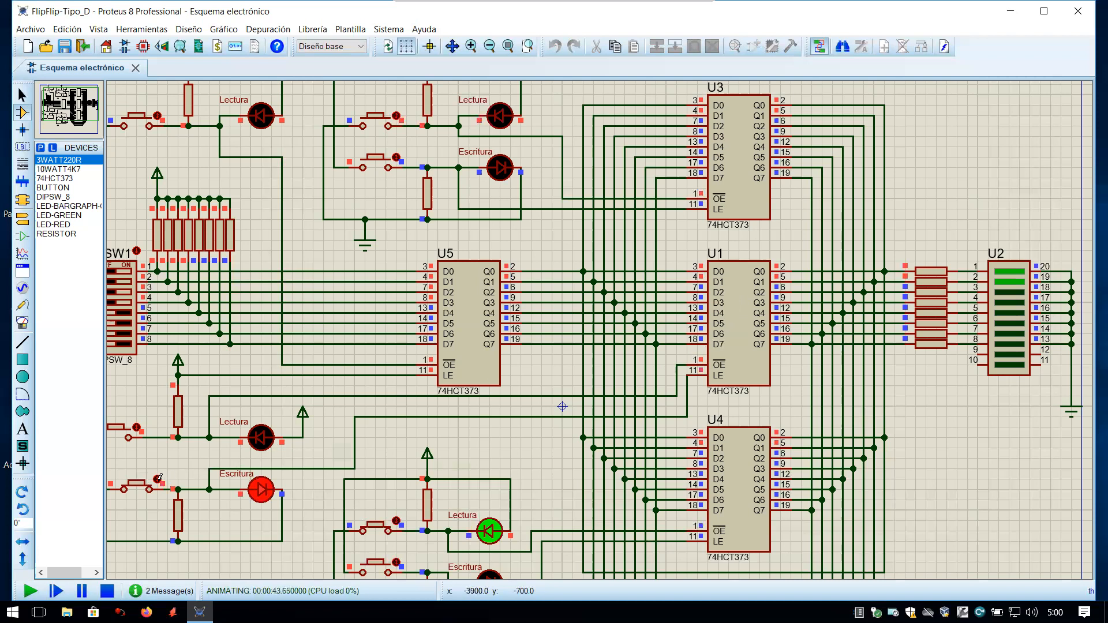
click(161, 478)
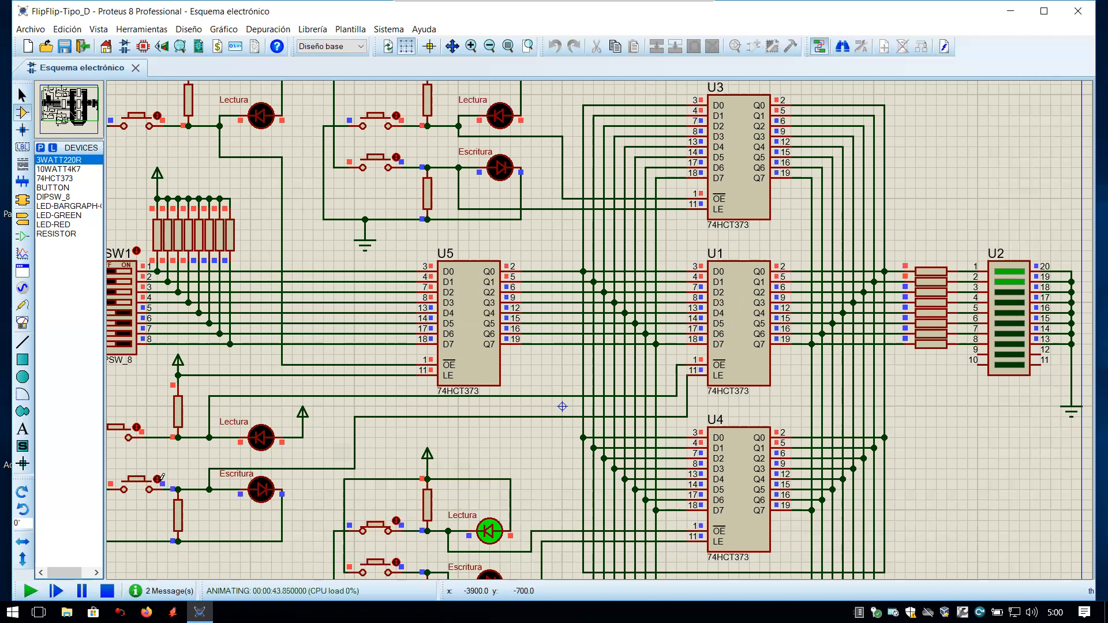
click(399, 514)
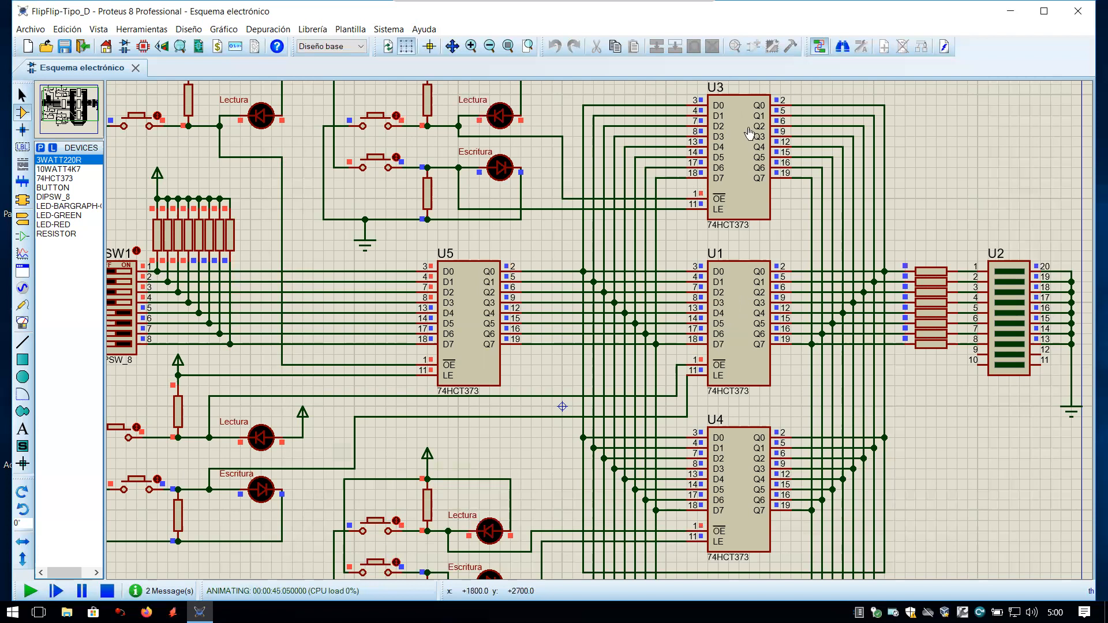
Step: Read the stored data of latches U3 and U1 on bargraph U2
click(396, 114)
click(139, 425)
scroll(627, 365, down, 1)
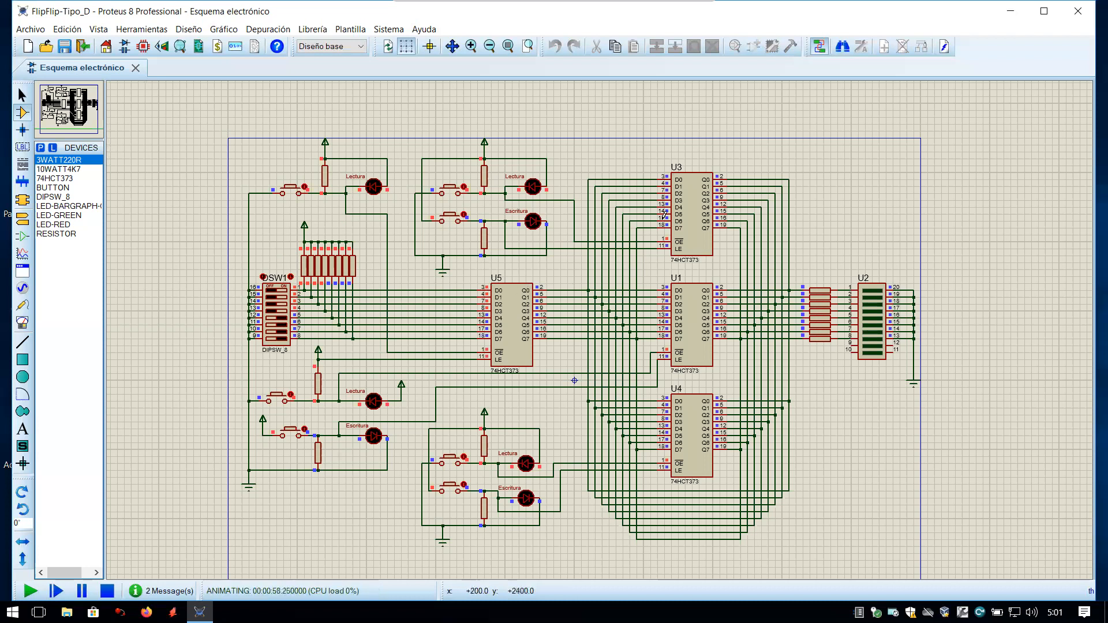
Step: Hold latch U3's read active while switching U1's read on and off twice to compare the bargraph output, and release U3's read
click(465, 183)
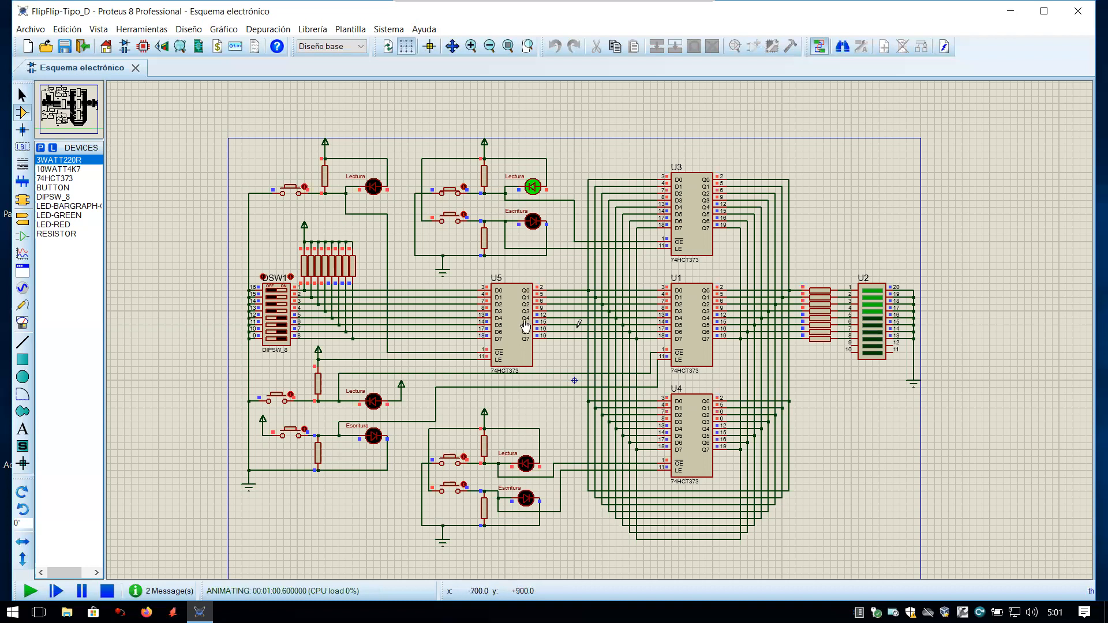
click(291, 393)
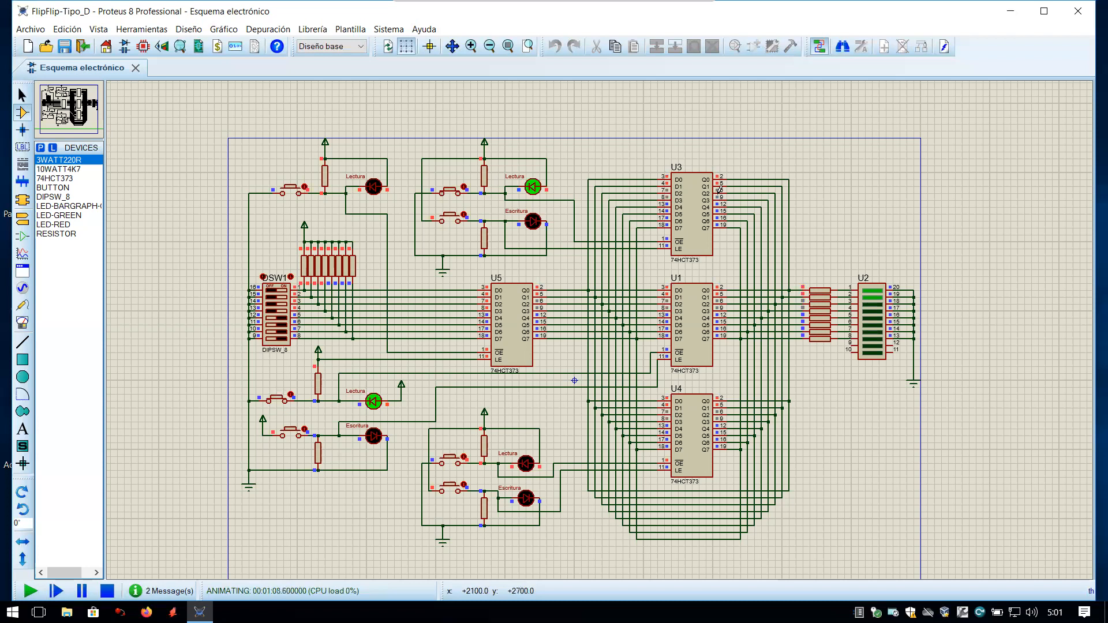
click(293, 394)
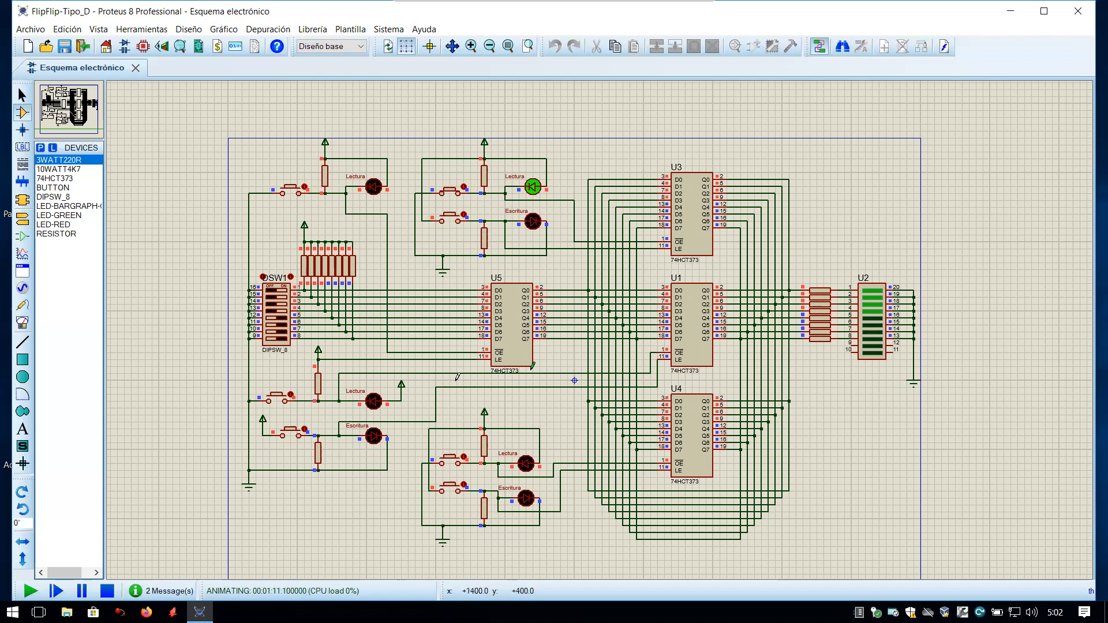
click(292, 393)
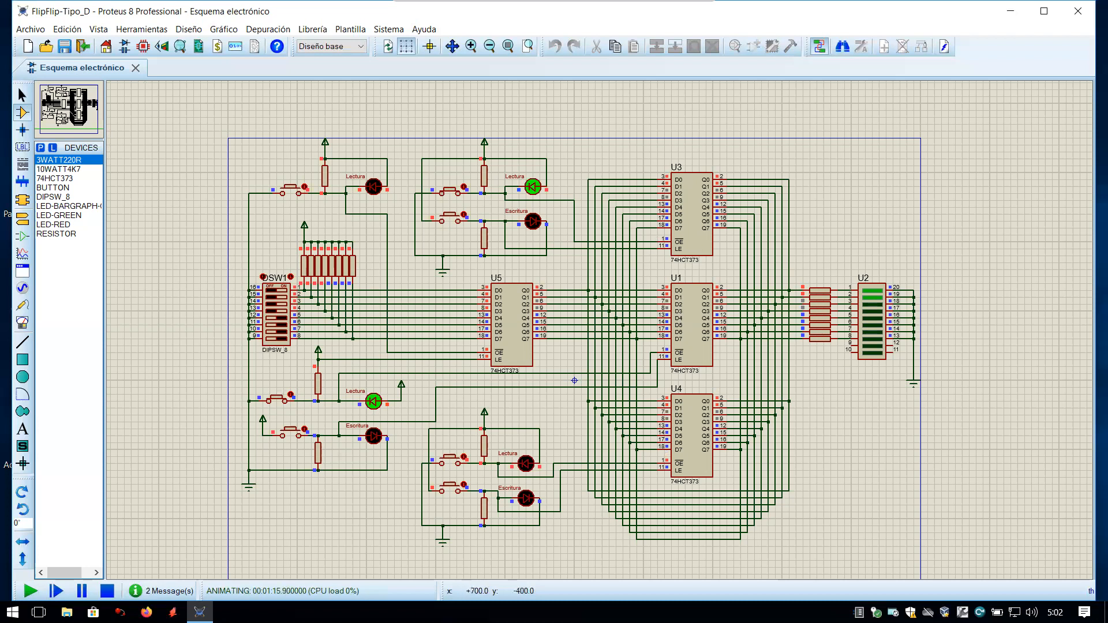
click(293, 394)
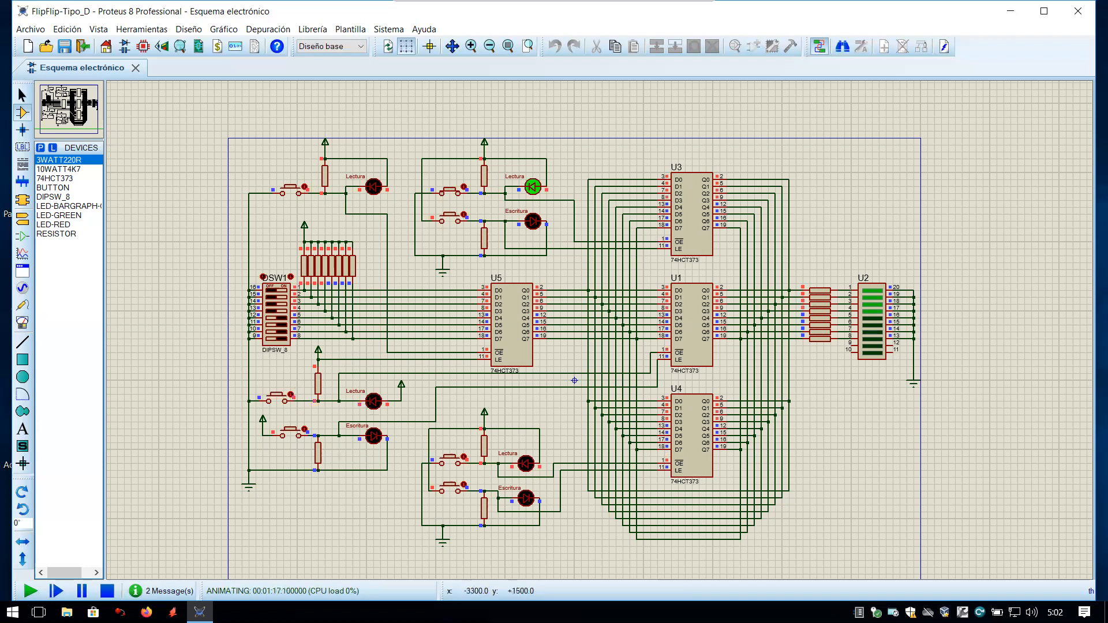
click(450, 188)
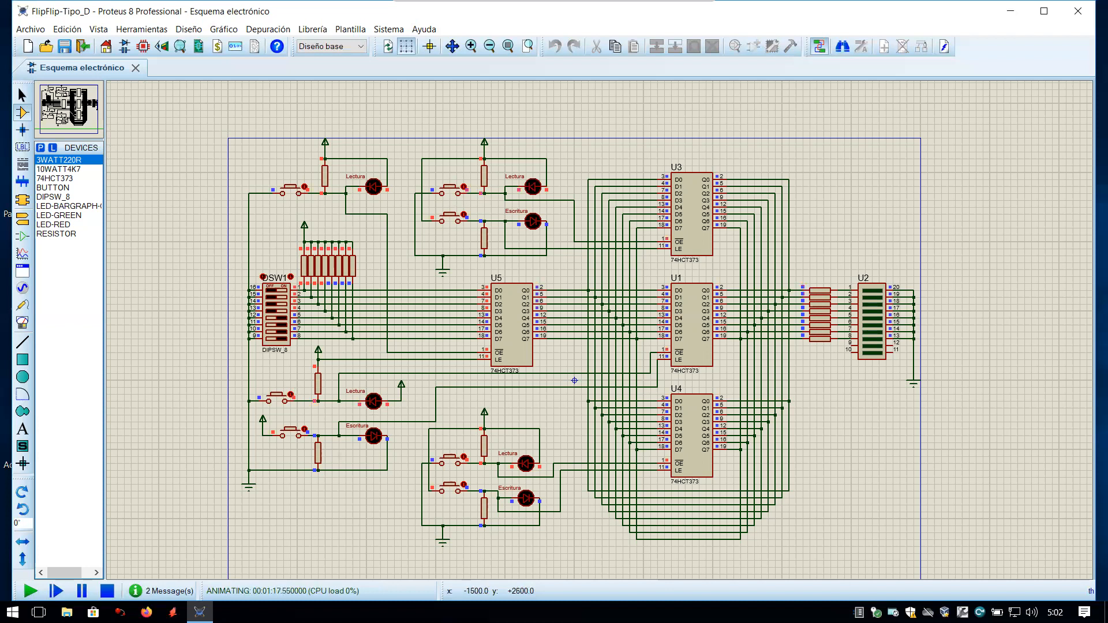